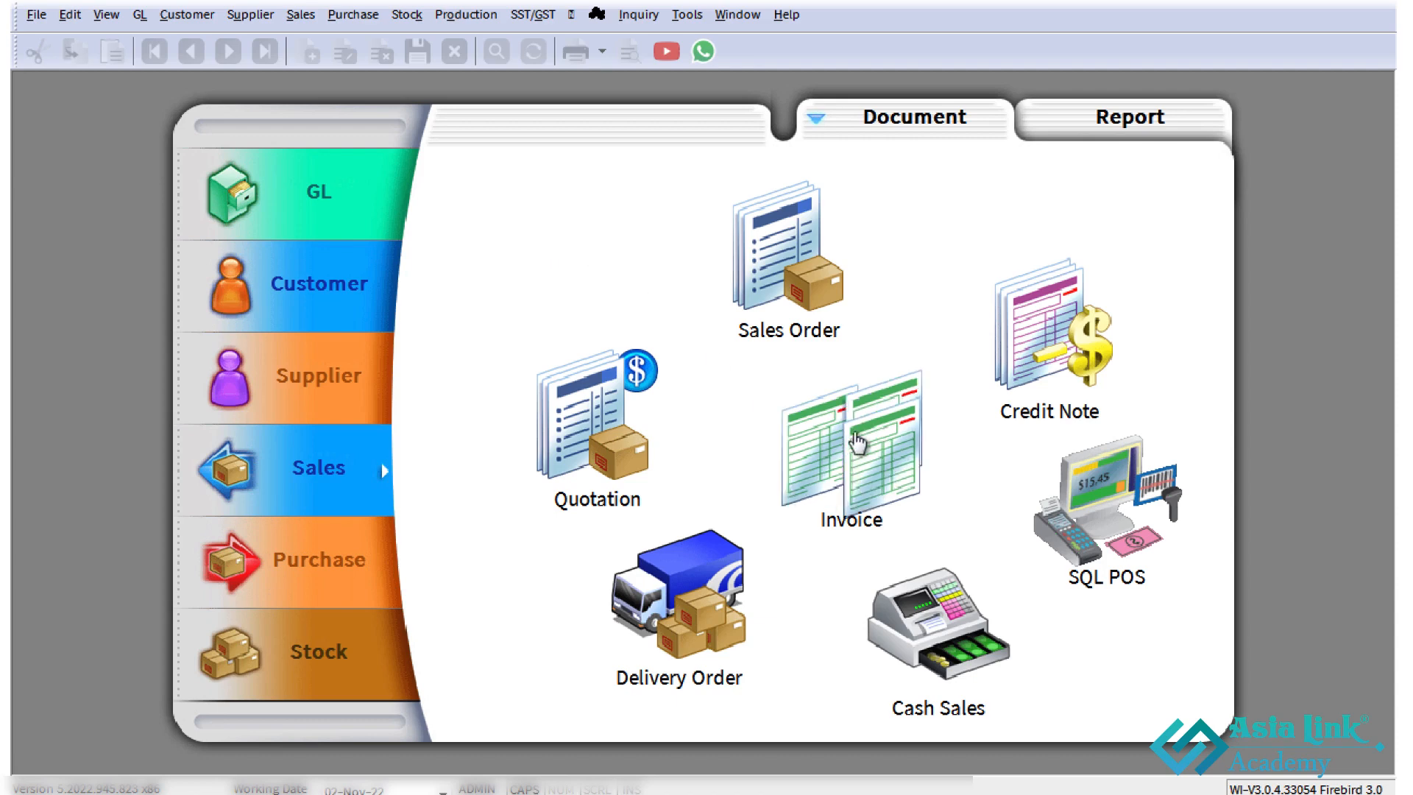
Open sales invoice IV-00001, preview it with the Sales Invoice 3 (Sales Disc) report, and examine its header and footer
click(860, 472)
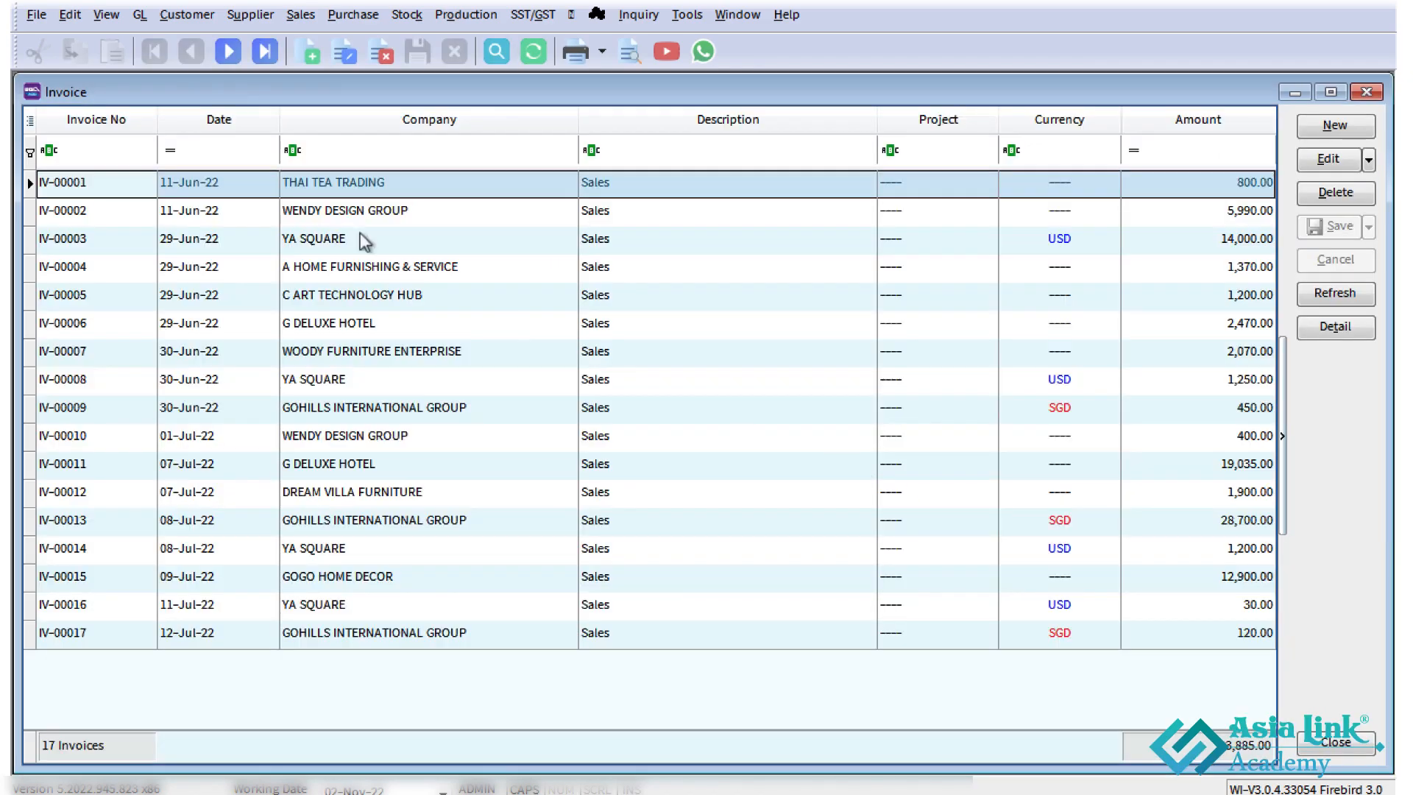
double_click(326, 182)
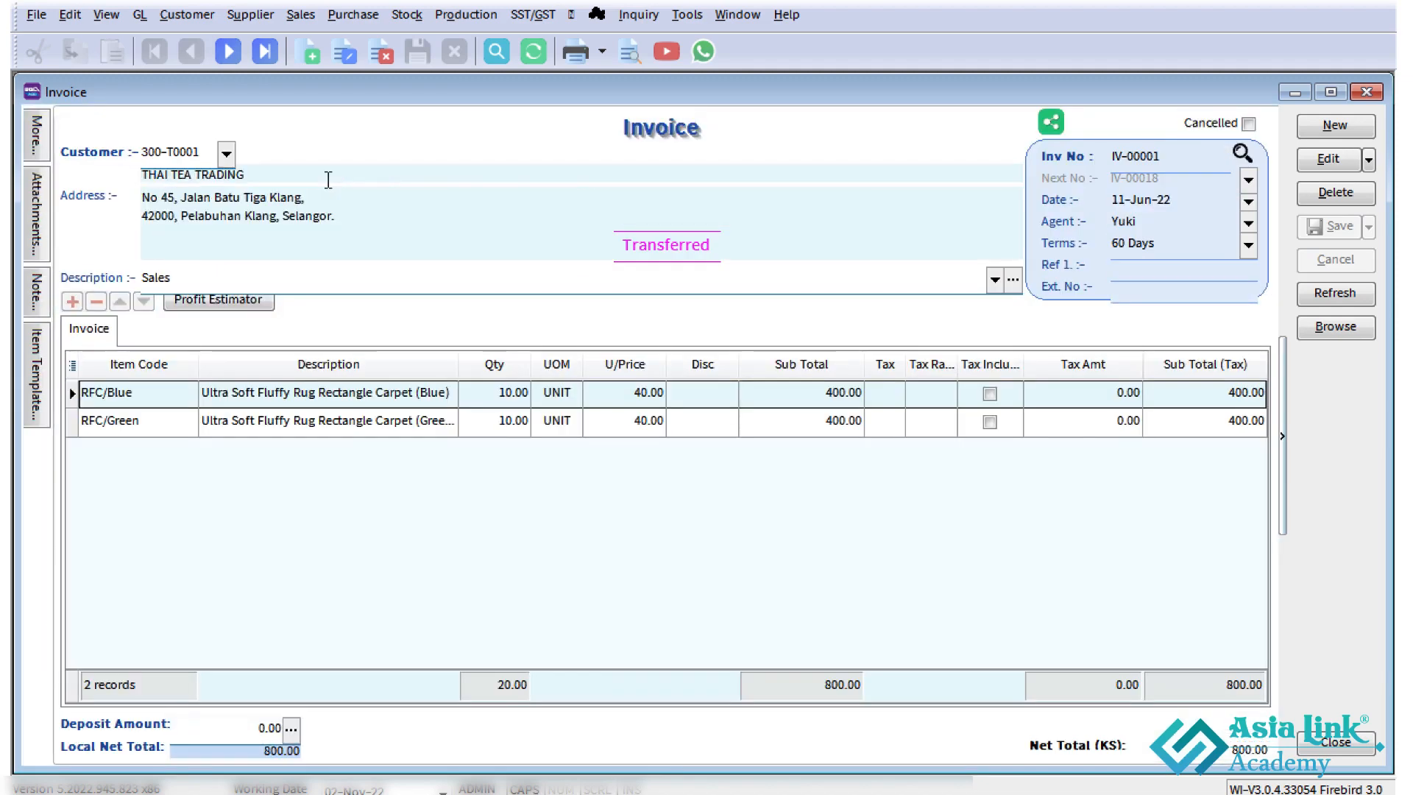
click(628, 58)
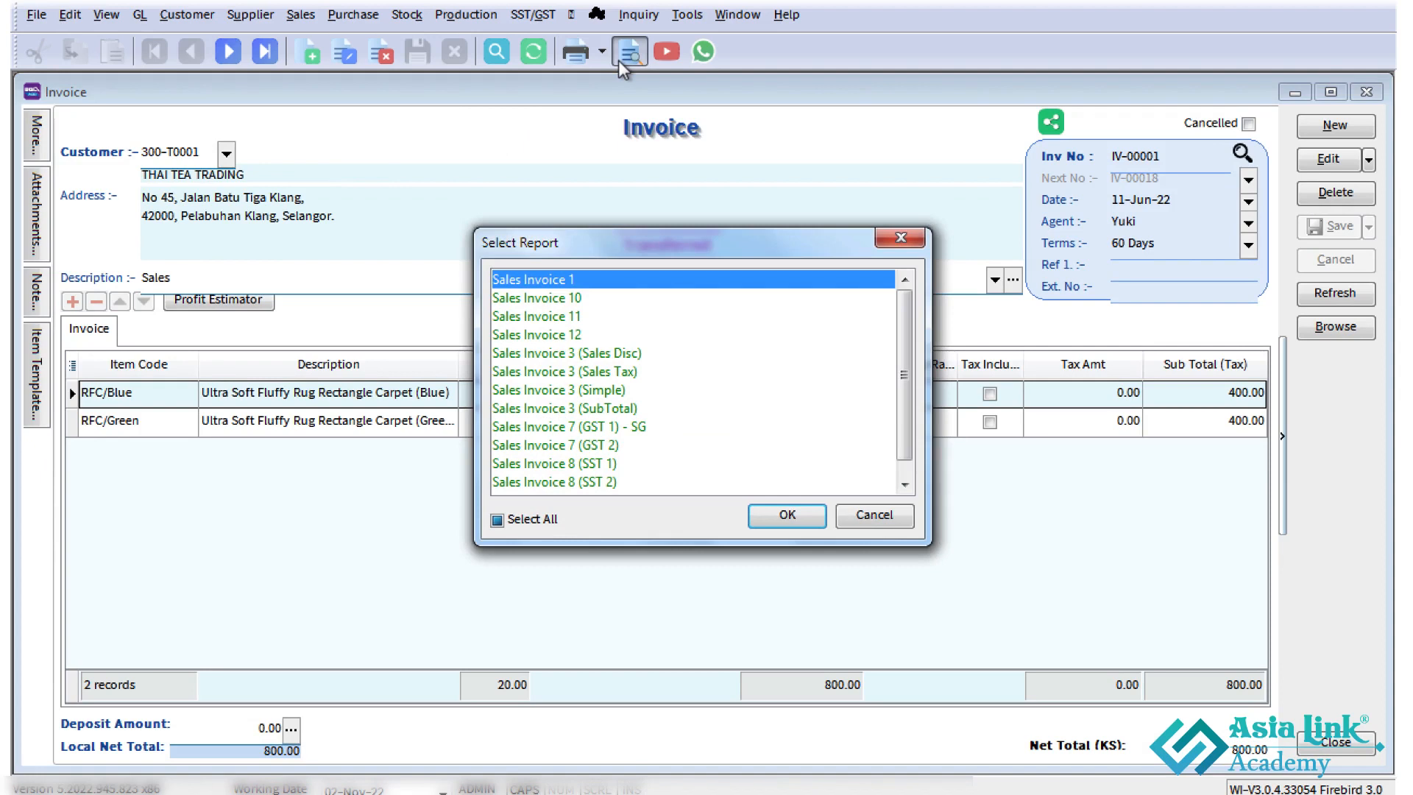
click(582, 353)
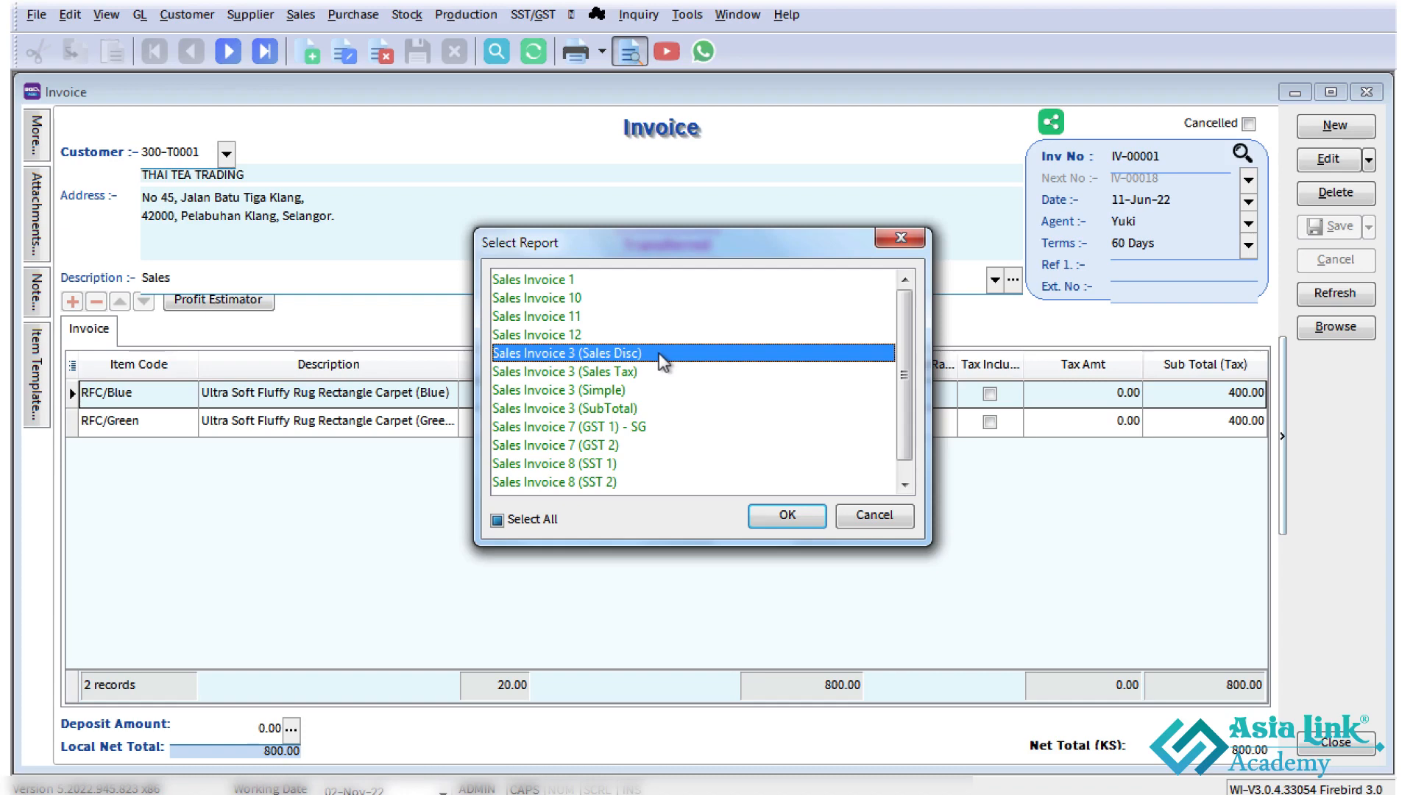
click(791, 515)
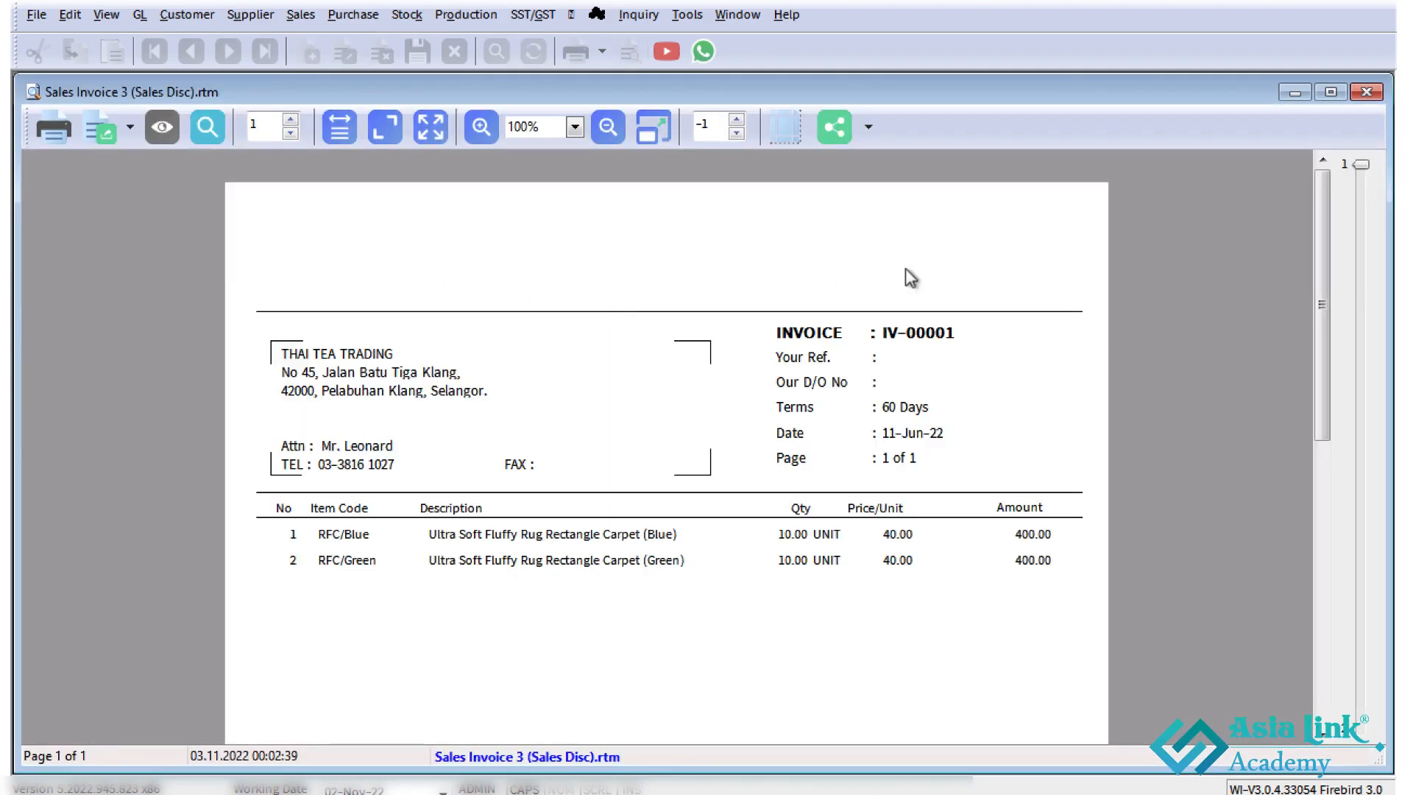
scroll(1090, 383, down, 10)
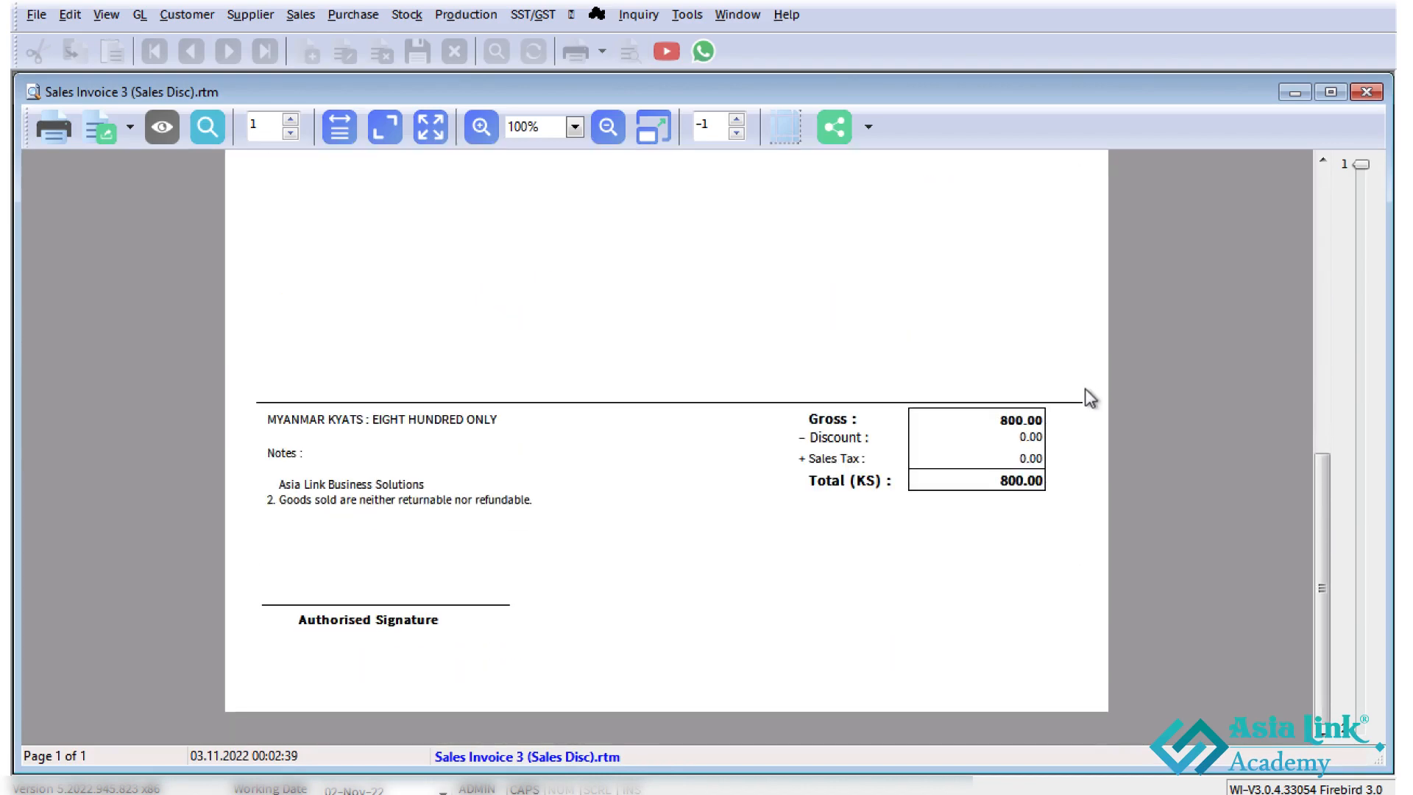
scroll(1089, 397, up, 10)
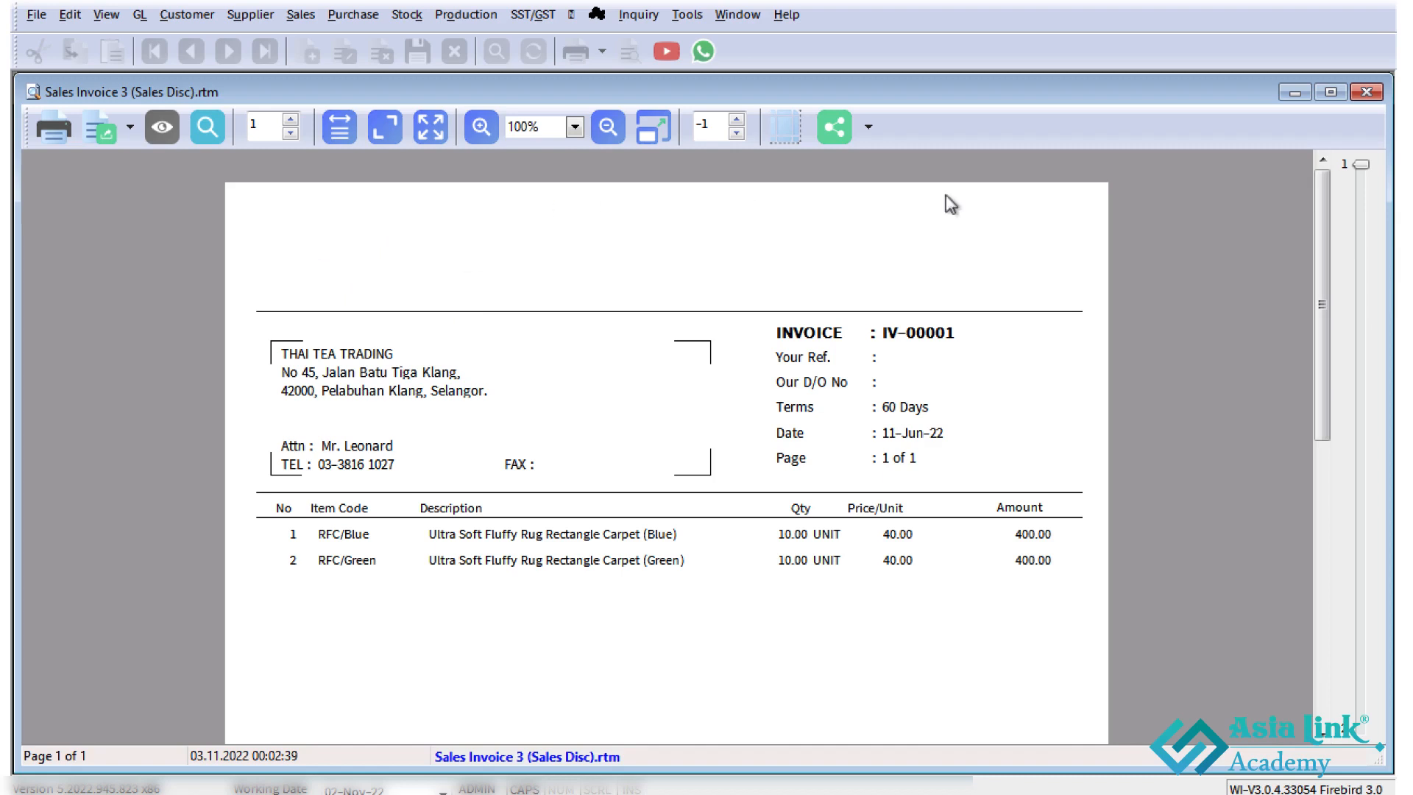
scroll(666, 287, down, 10)
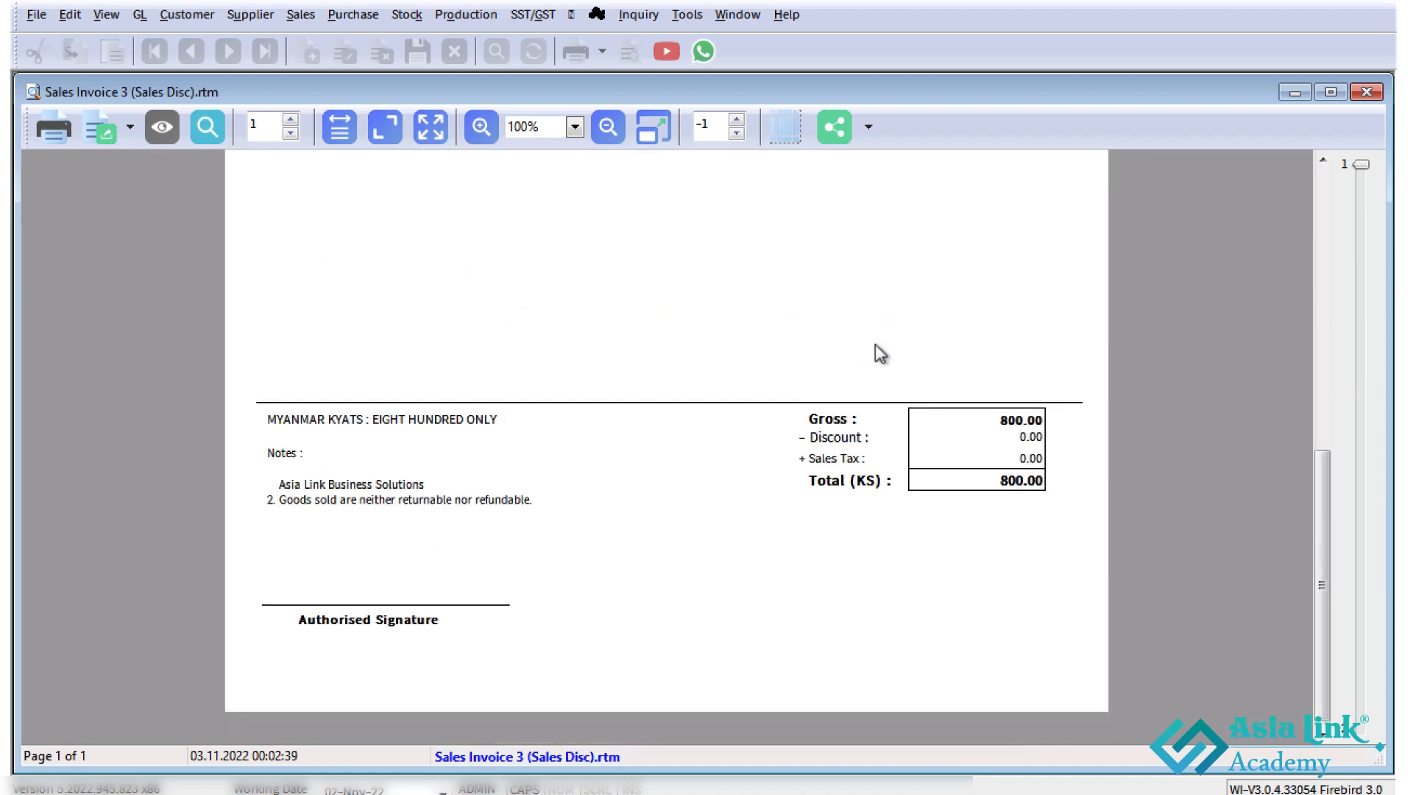
scroll(876, 354, up, 10)
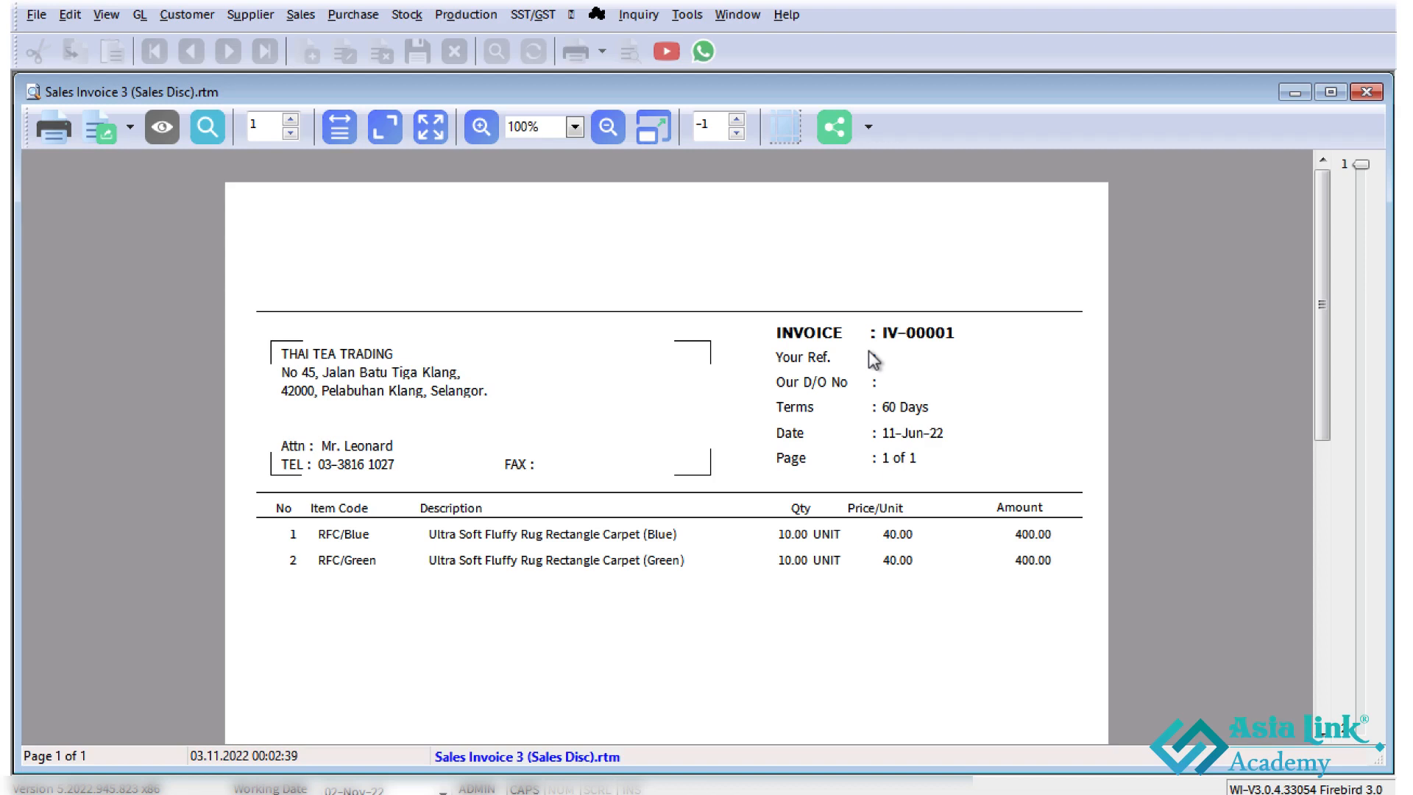
Open the company profile and review the company name, registration number, address, postcode and email fields
click(34, 16)
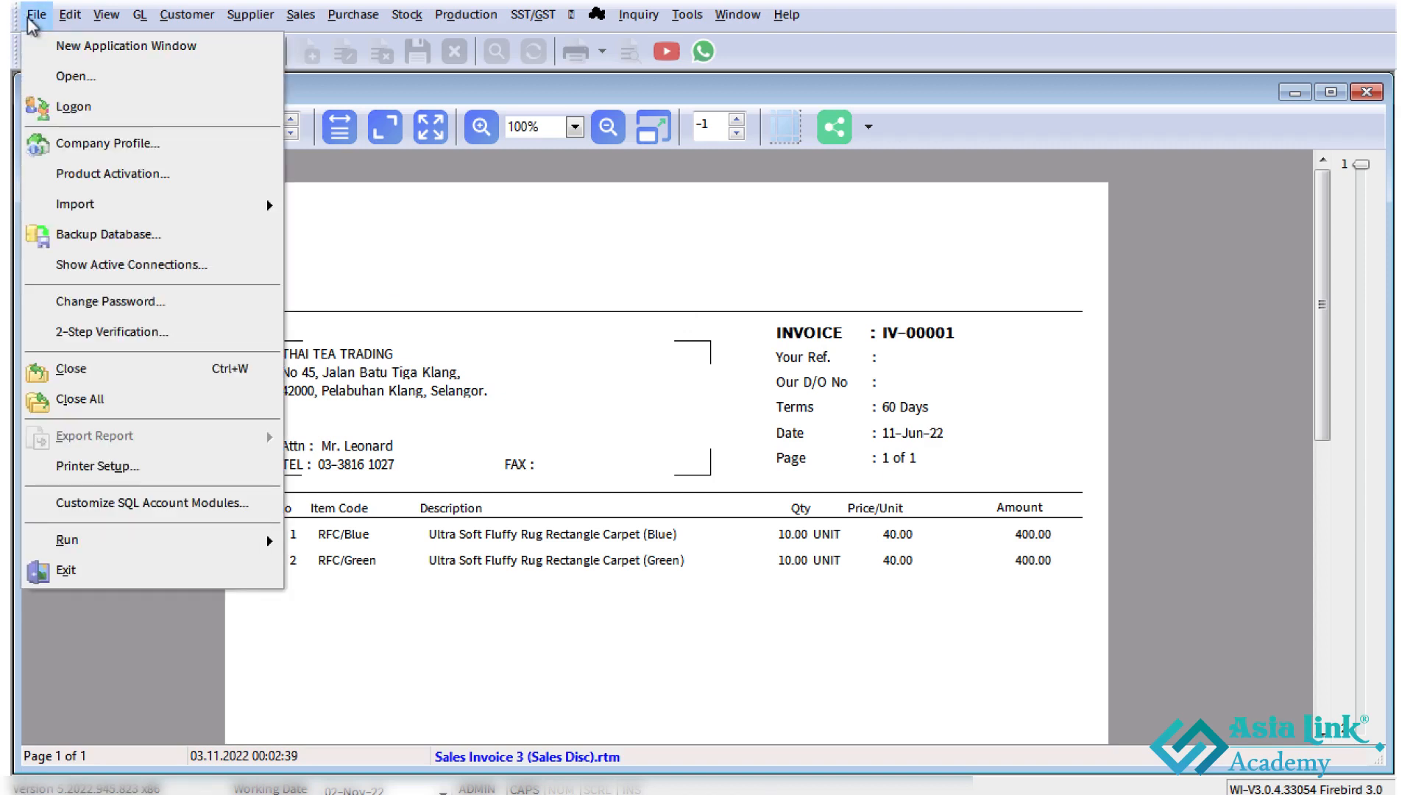
click(75, 148)
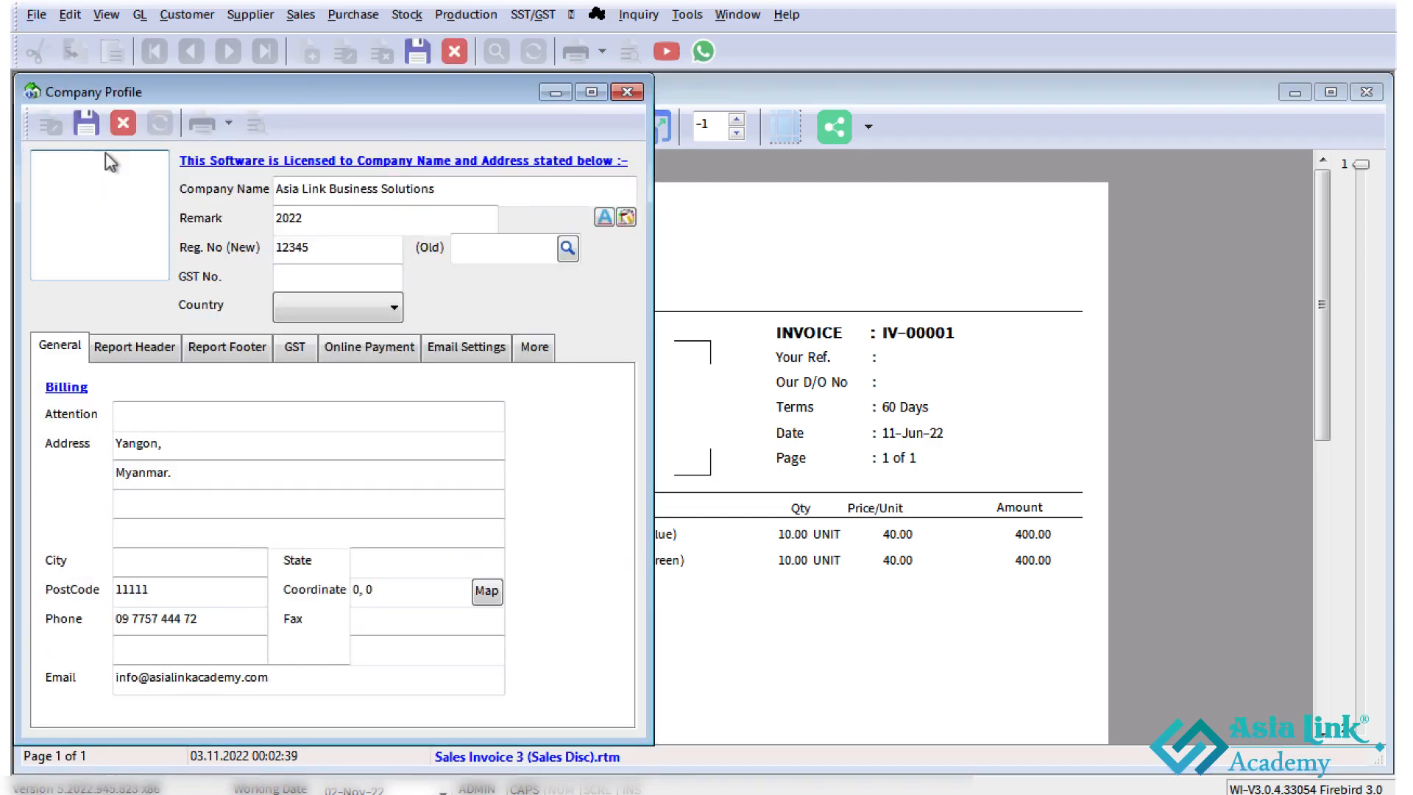
click(503, 188)
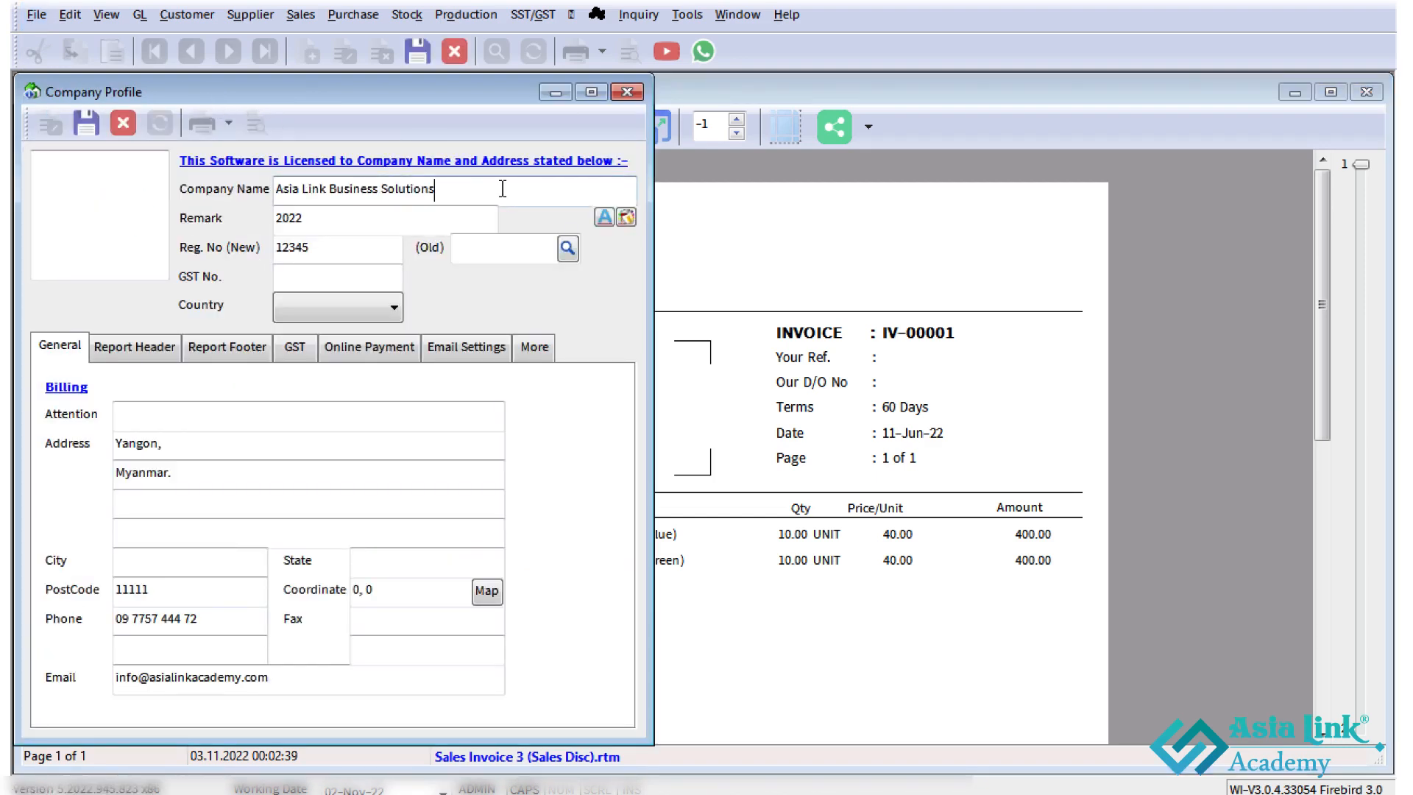
click(336, 246)
click(201, 471)
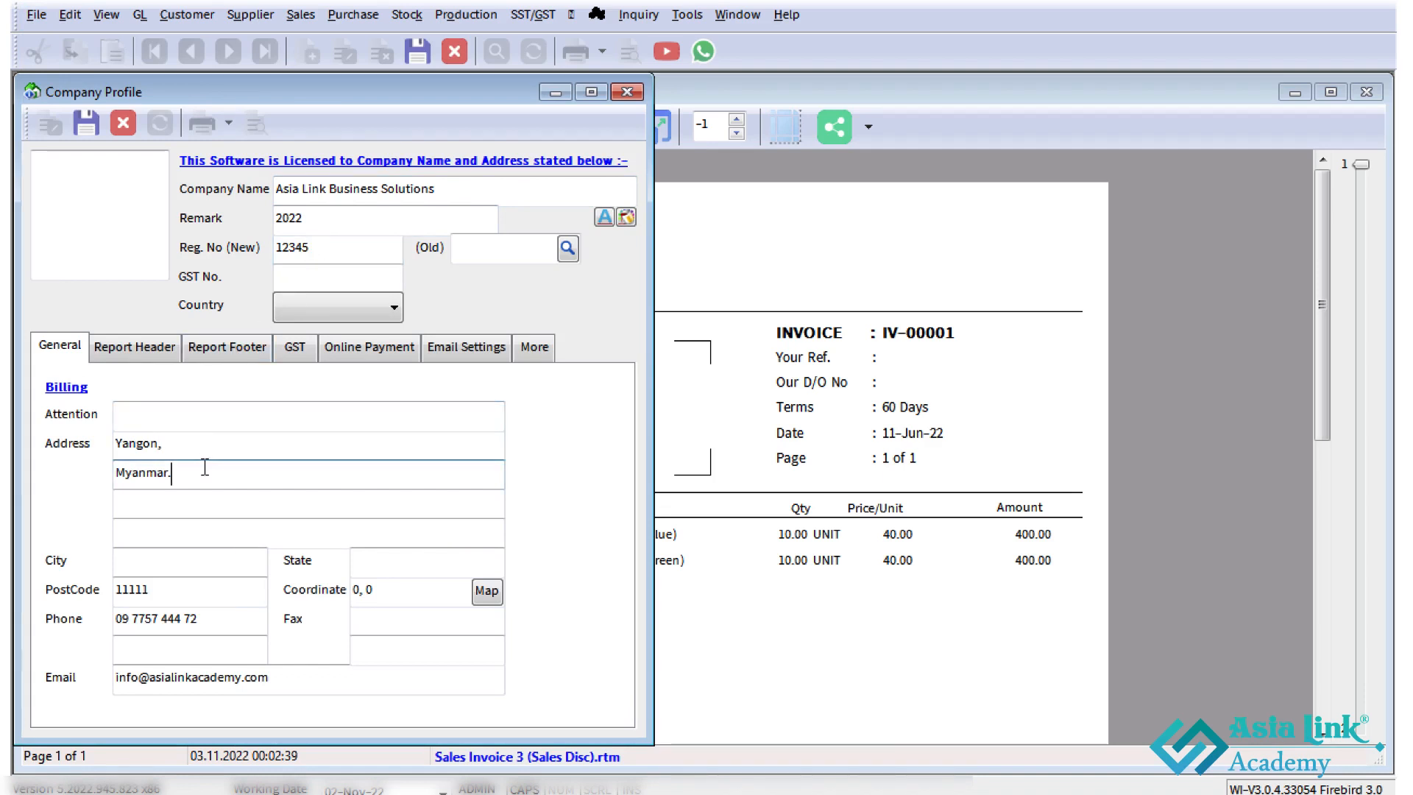
click(202, 589)
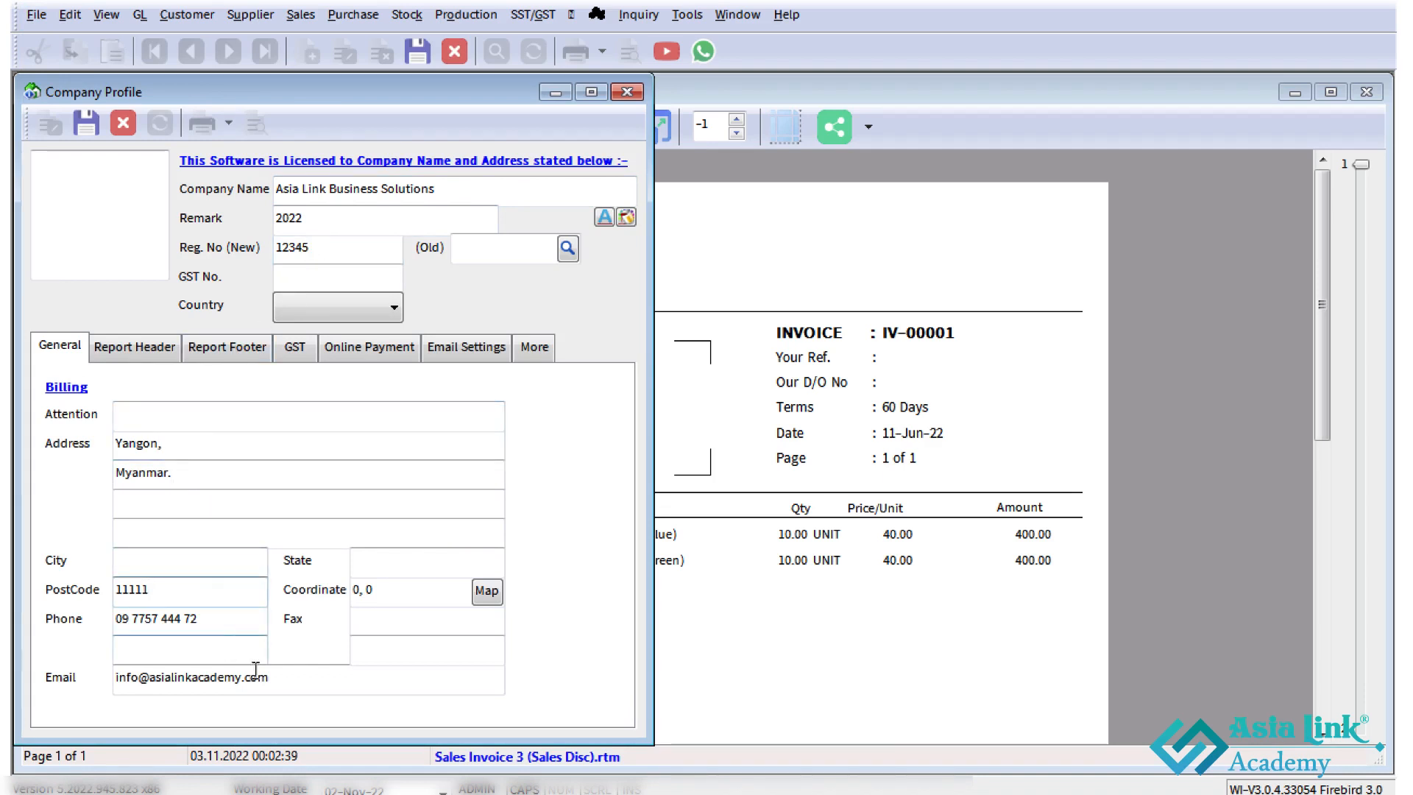
click(290, 682)
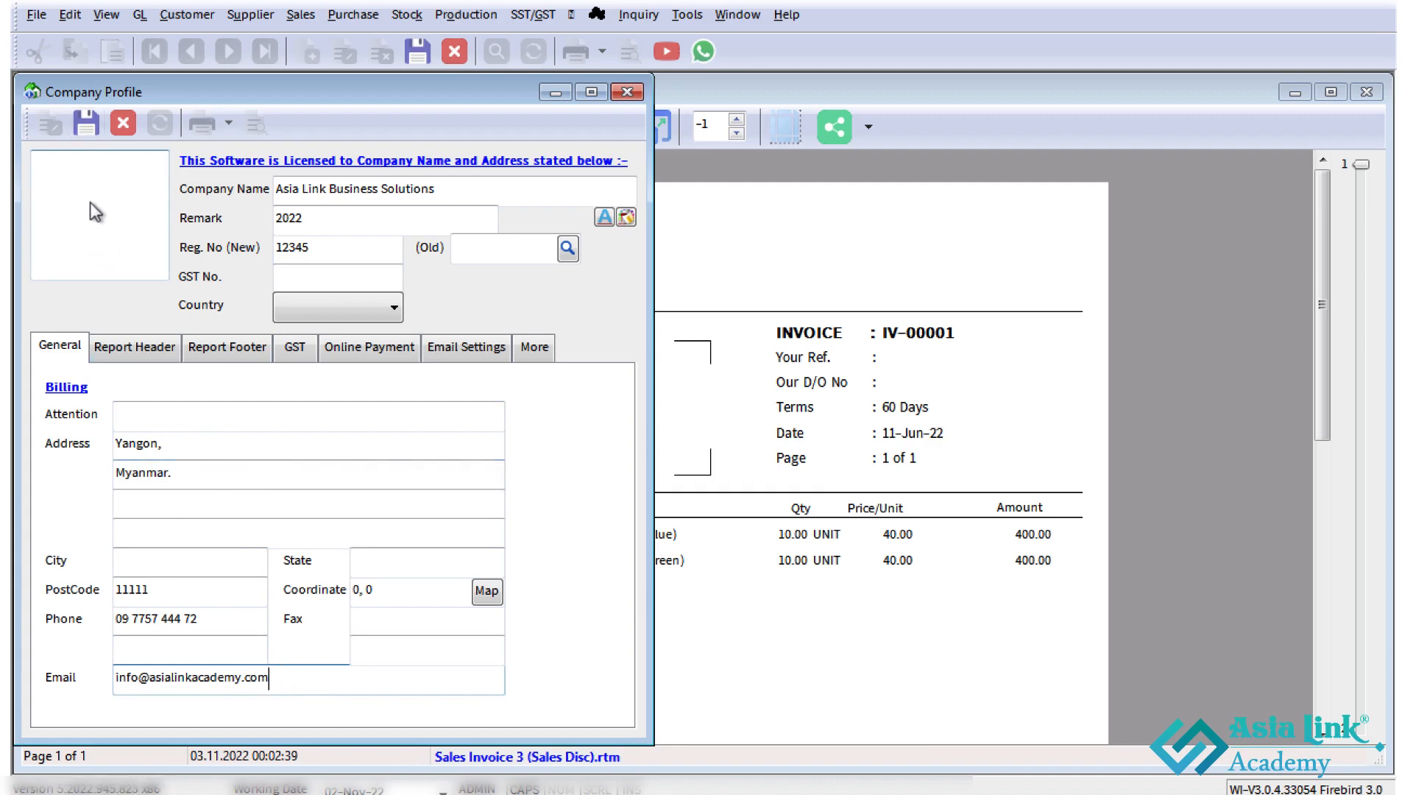
click(443, 193)
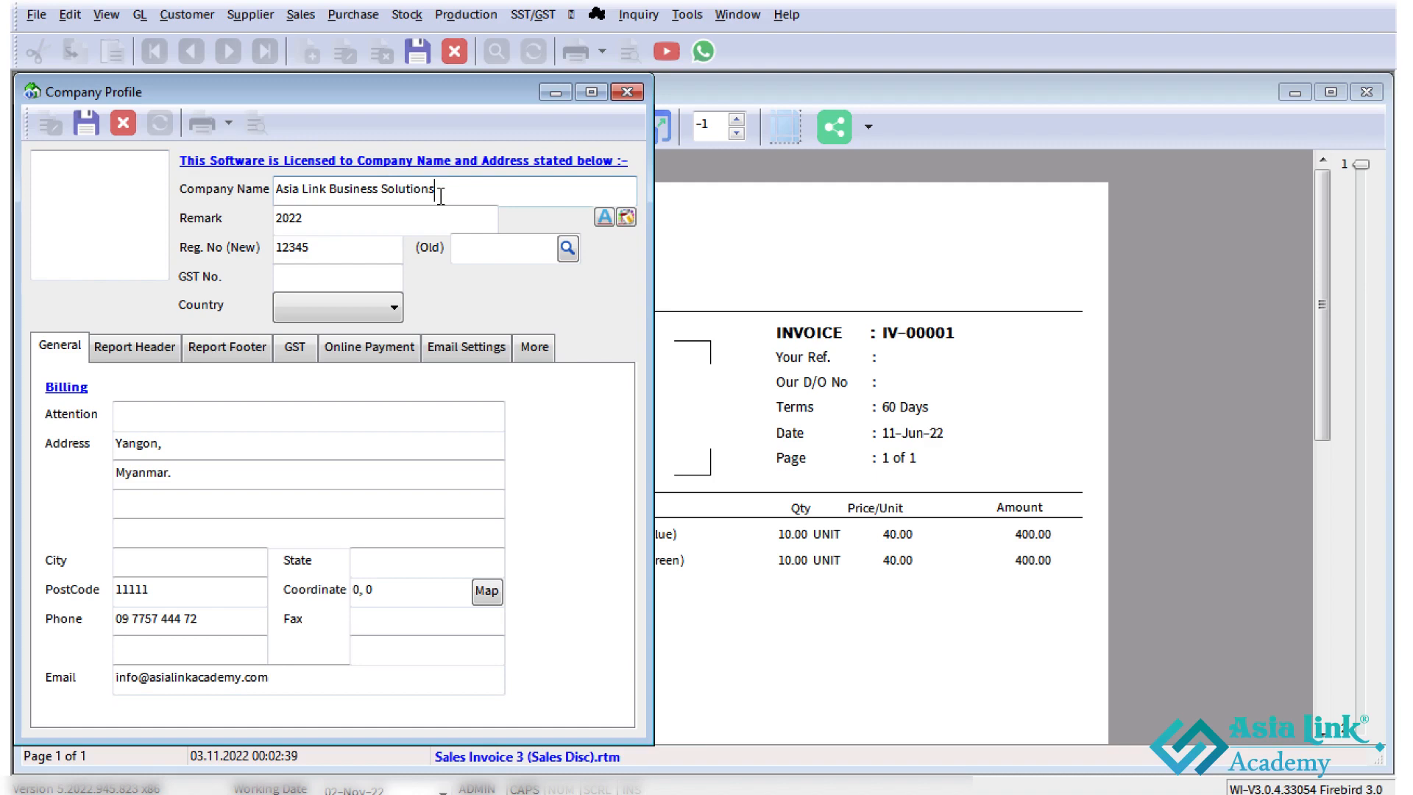
Load AsiaLink Logo 2 in x 1 in.jpg as the company logo and save the company profile
right_click(102, 212)
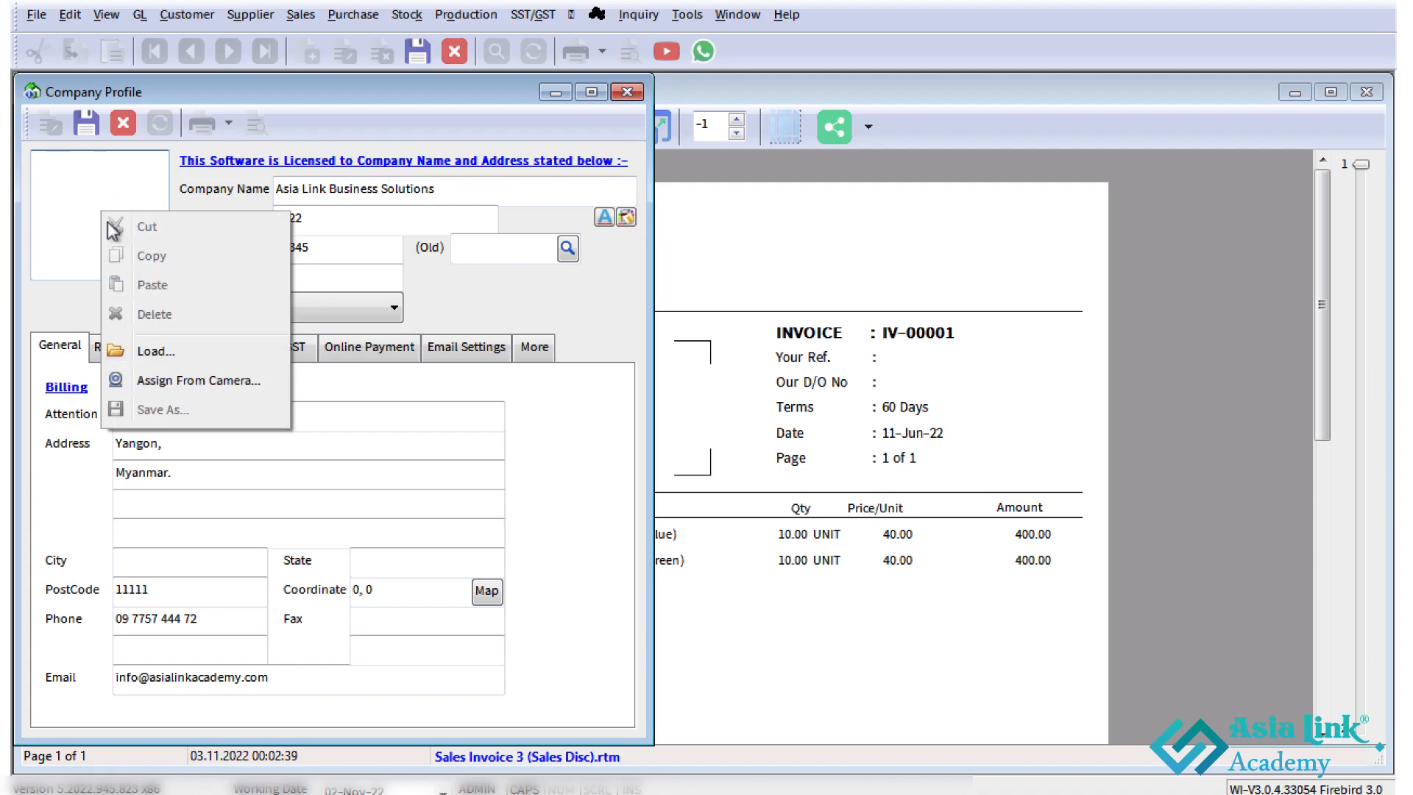
click(147, 356)
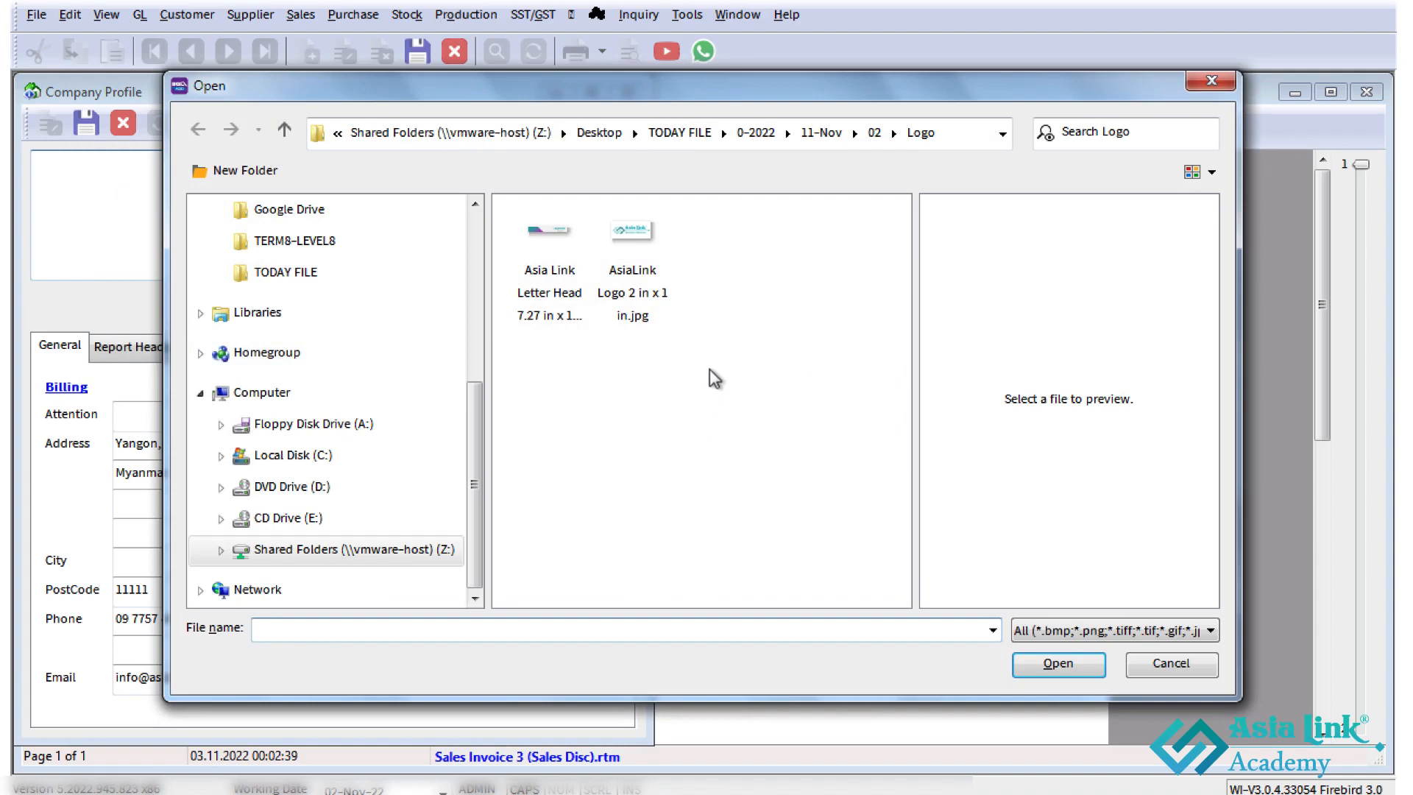
click(655, 269)
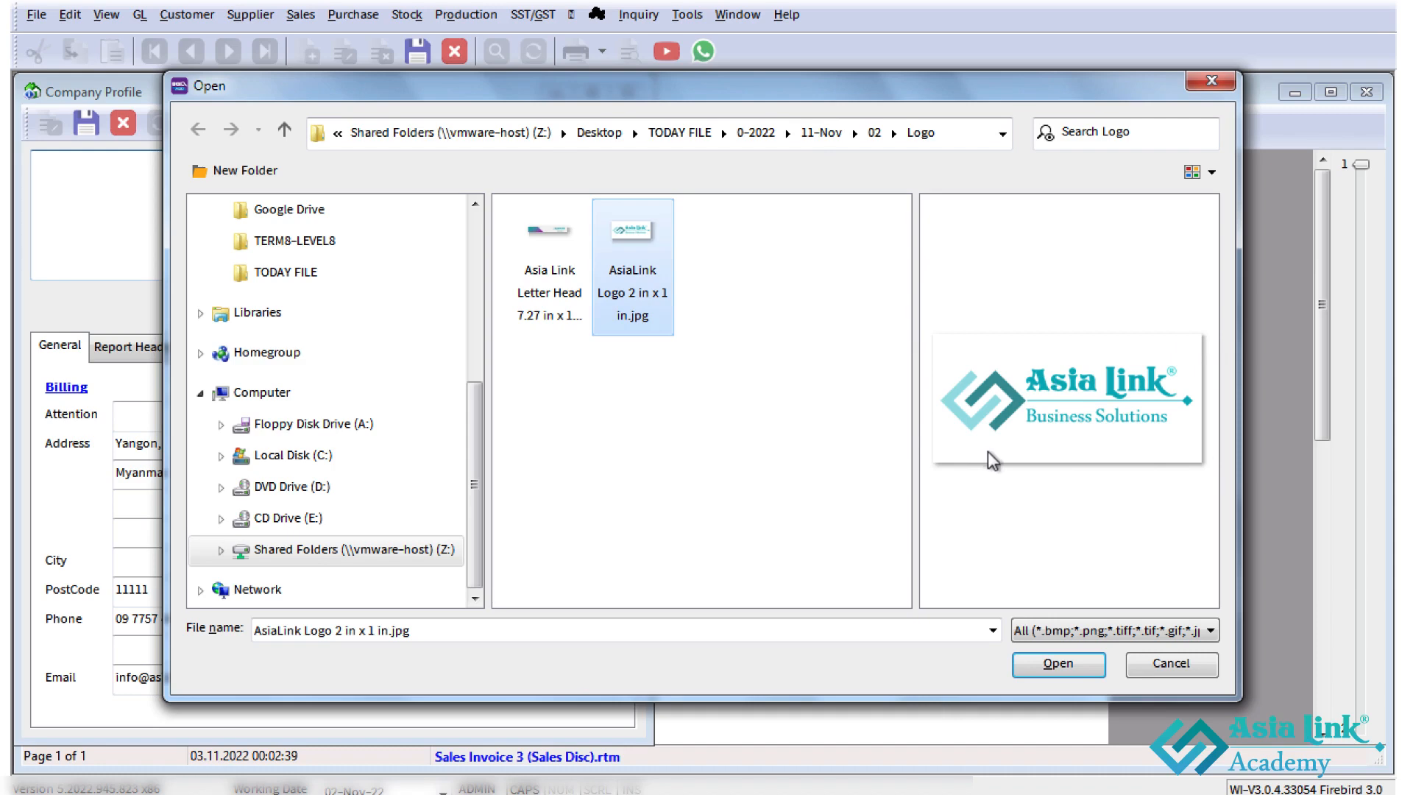
click(1060, 664)
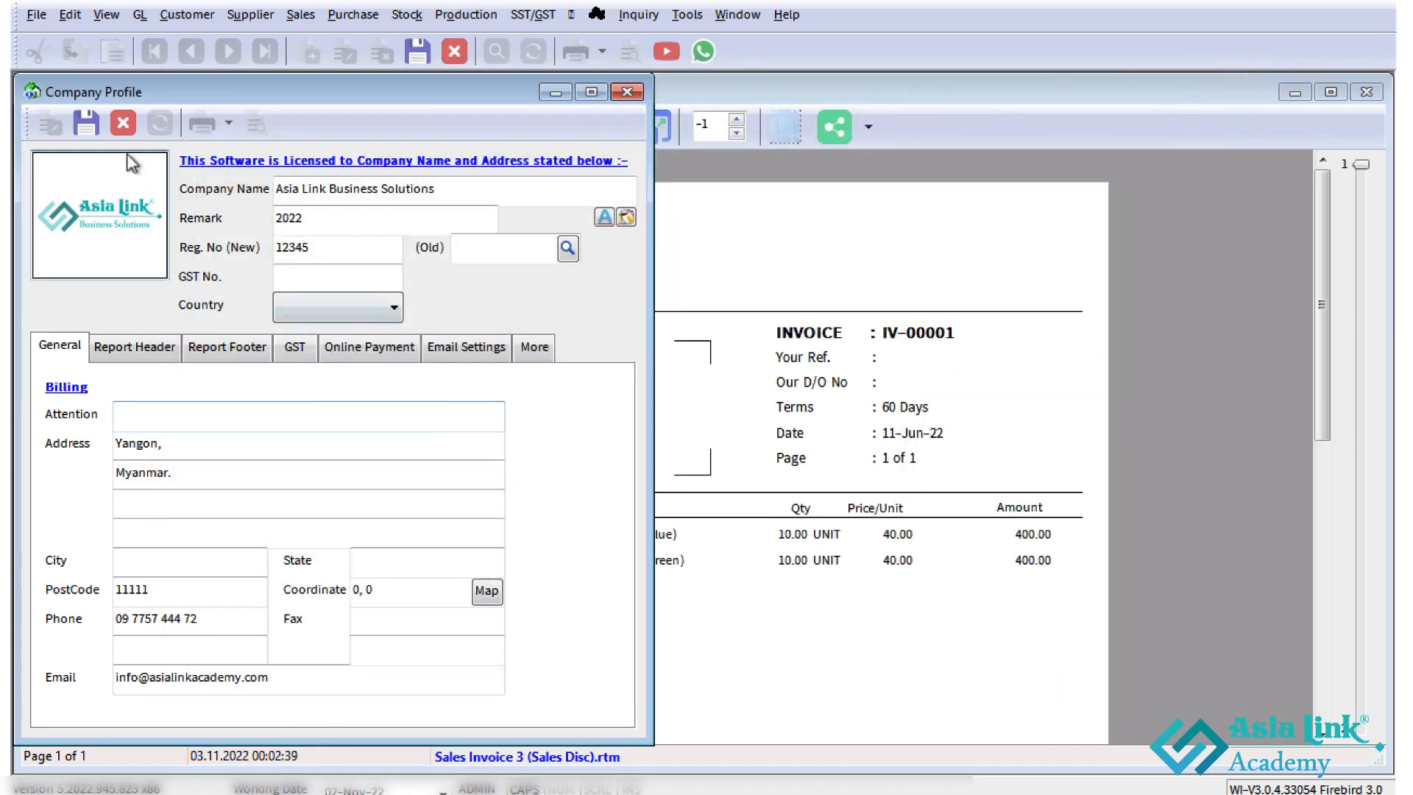
click(86, 126)
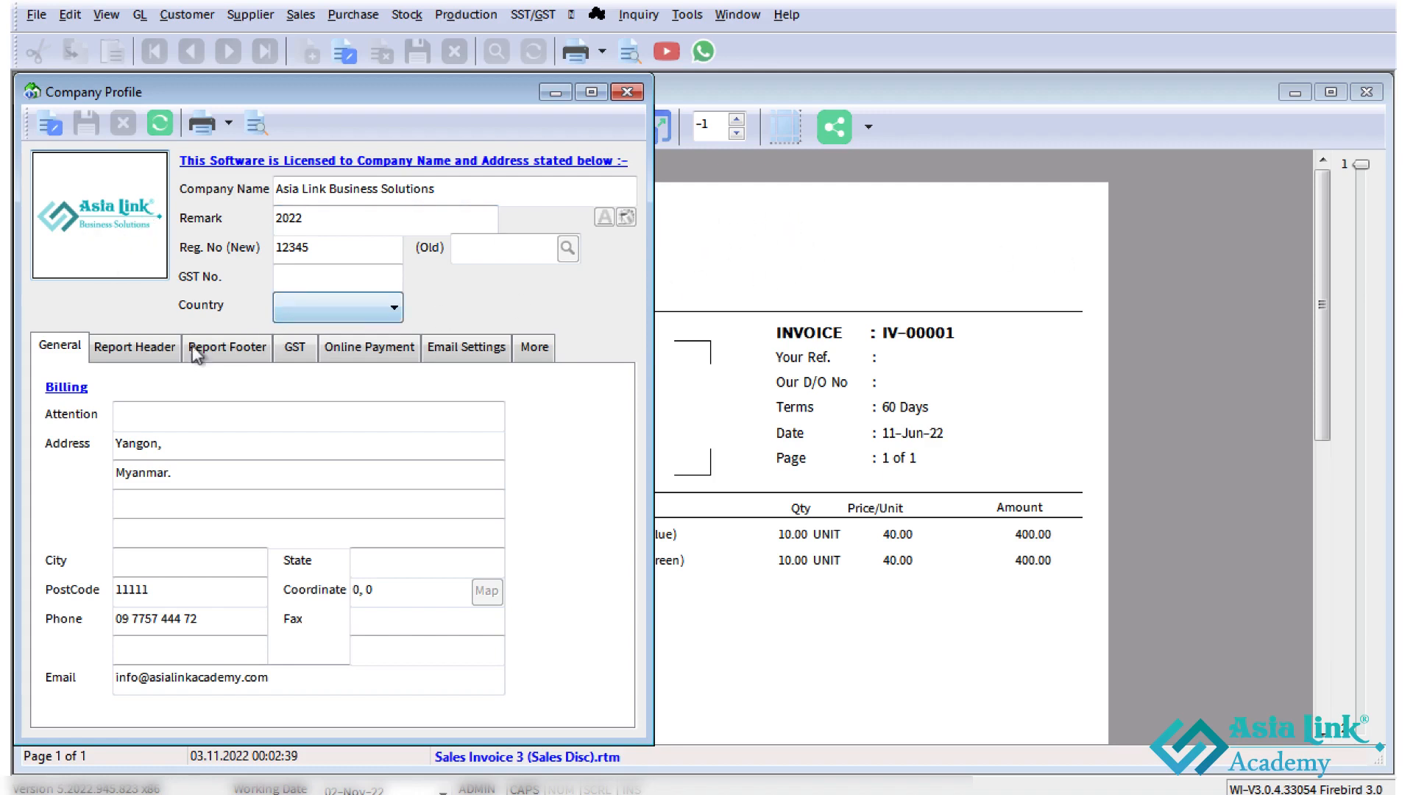
Put the company profile in edit mode, generate the report header from the company details, and check its lines
click(125, 350)
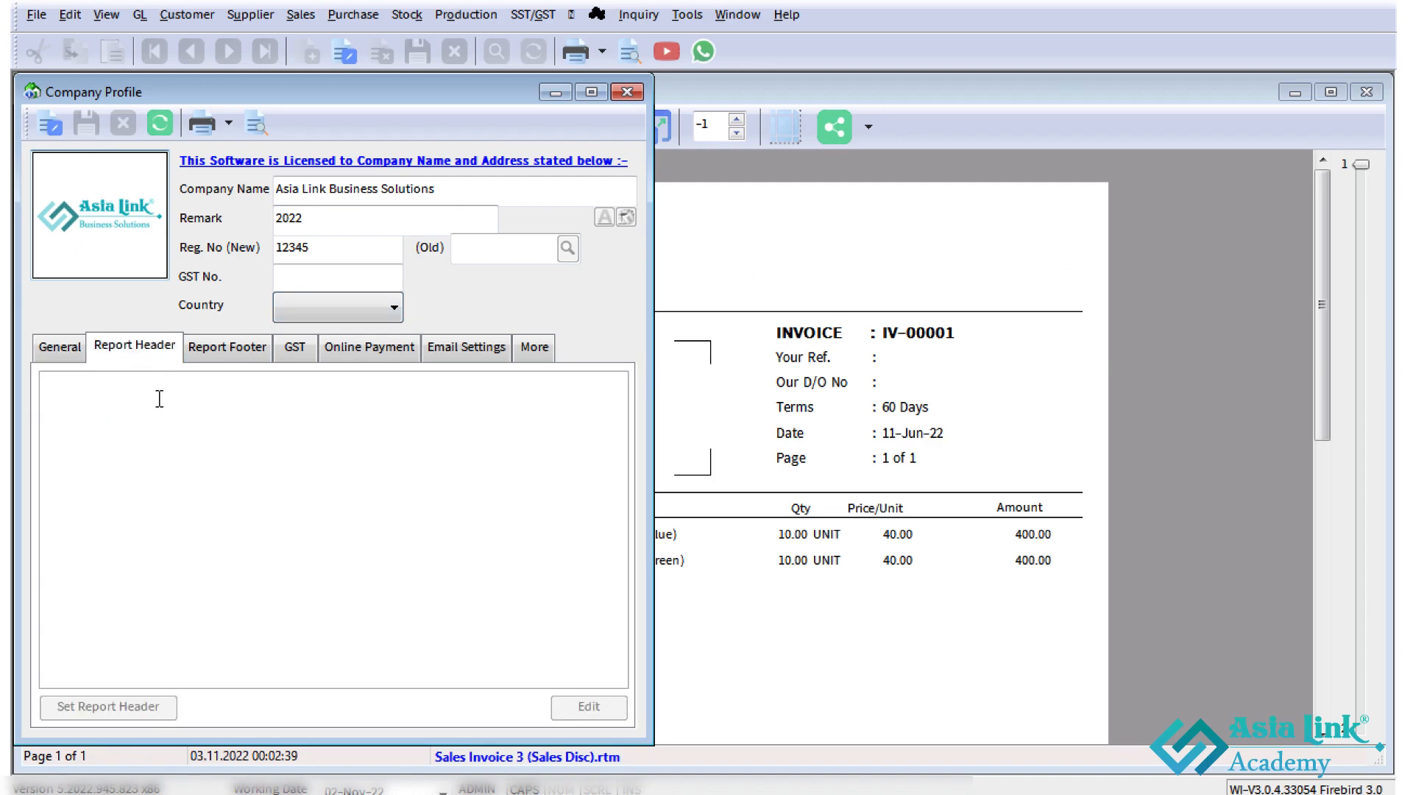
click(50, 127)
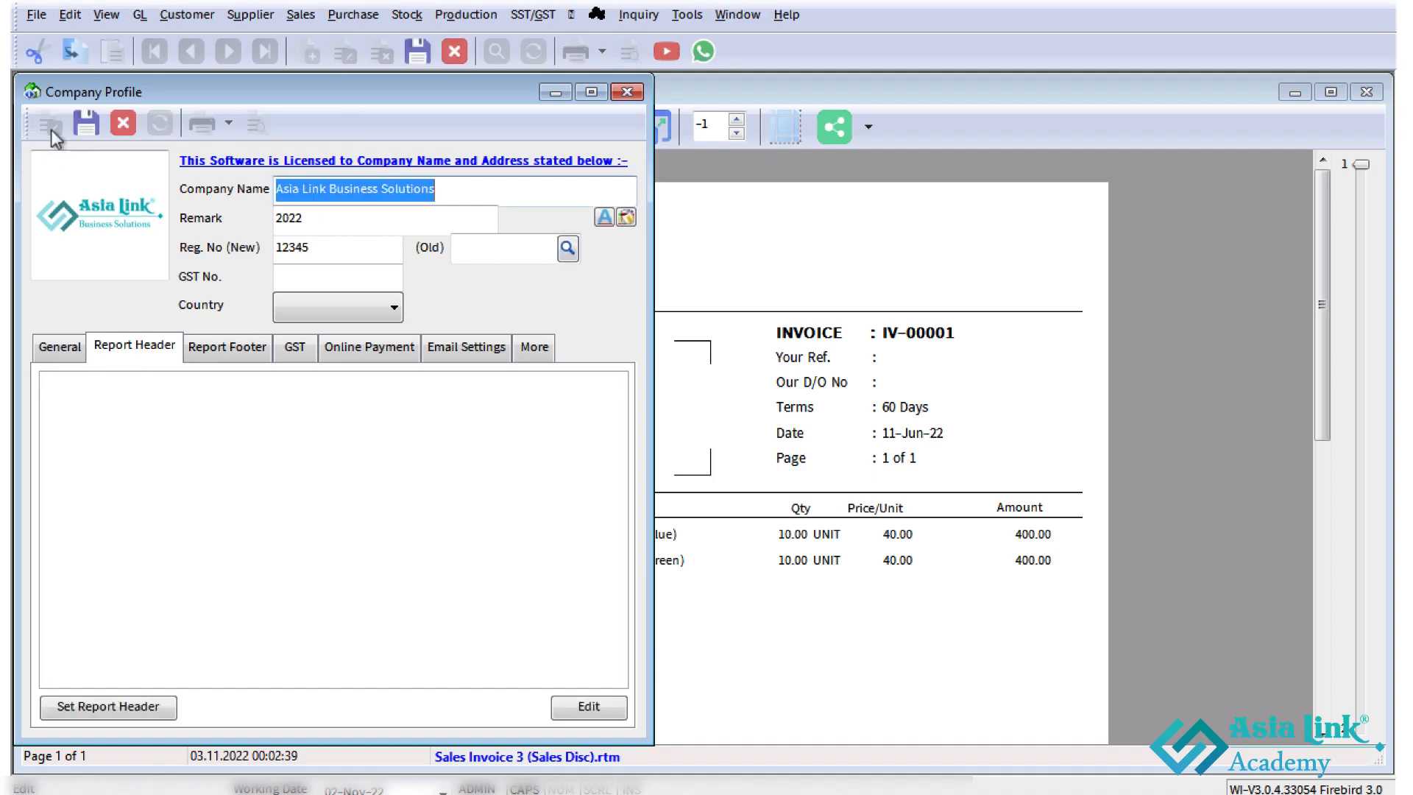
click(109, 711)
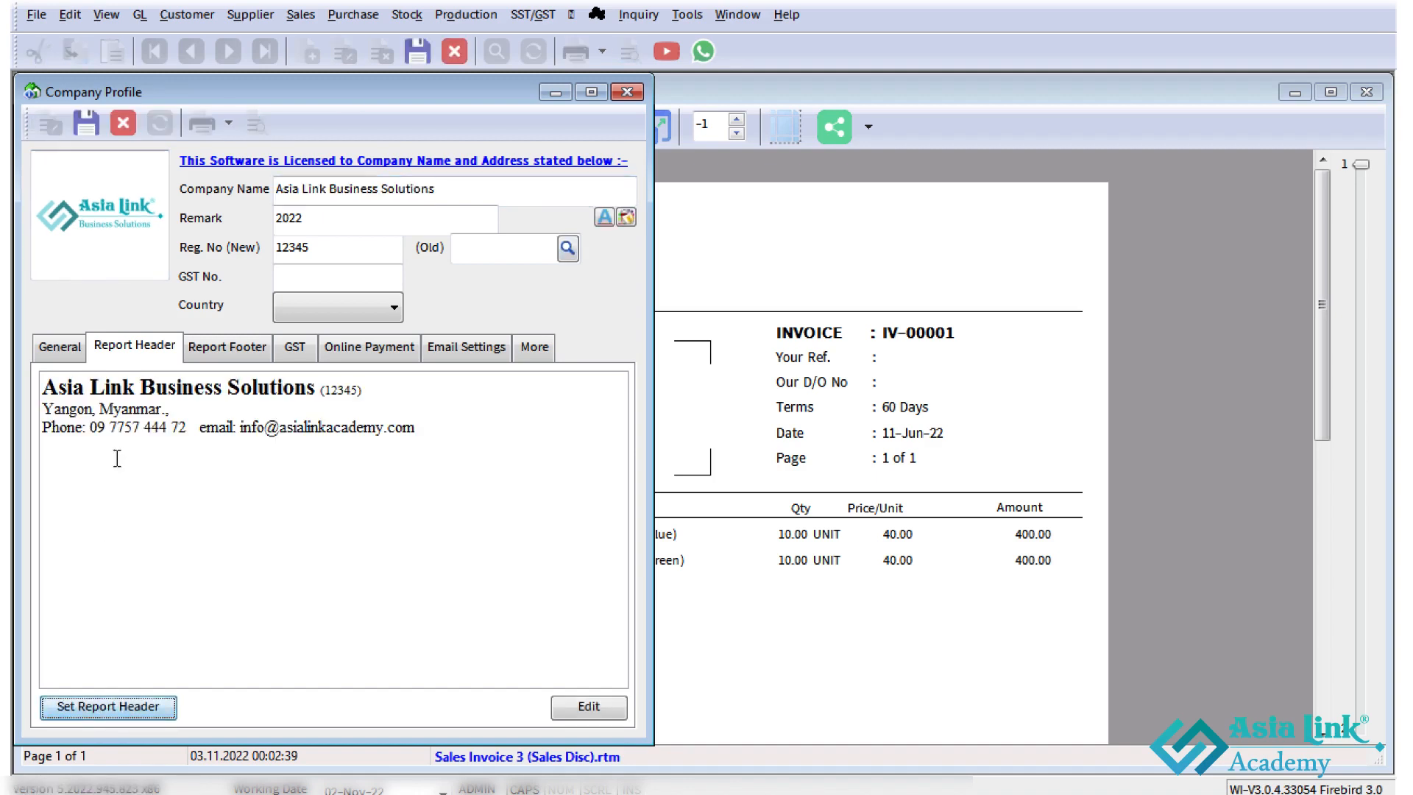
drag(363, 390, 43, 390)
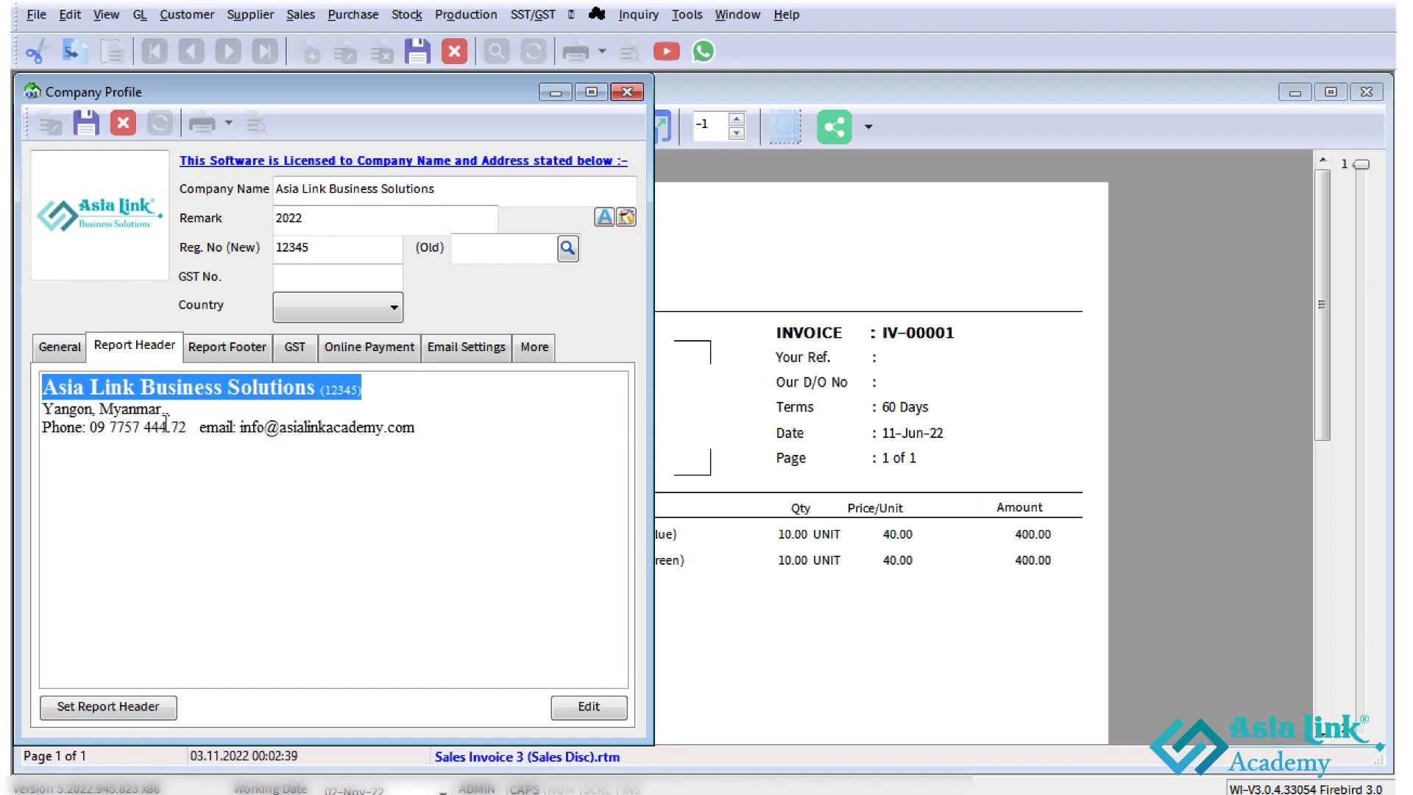
drag(195, 408, 42, 409)
drag(416, 429, 14, 436)
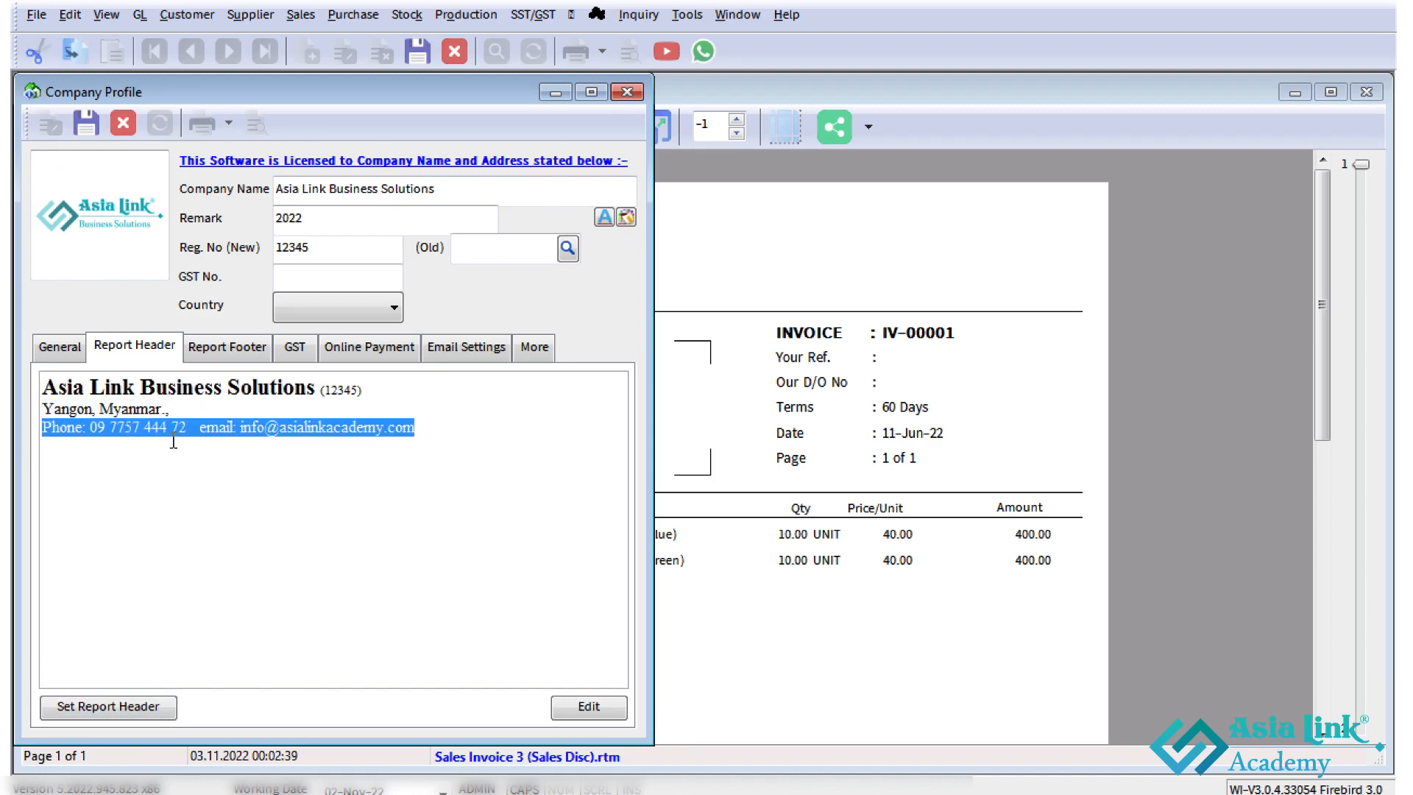
click(206, 401)
drag(318, 388, 29, 387)
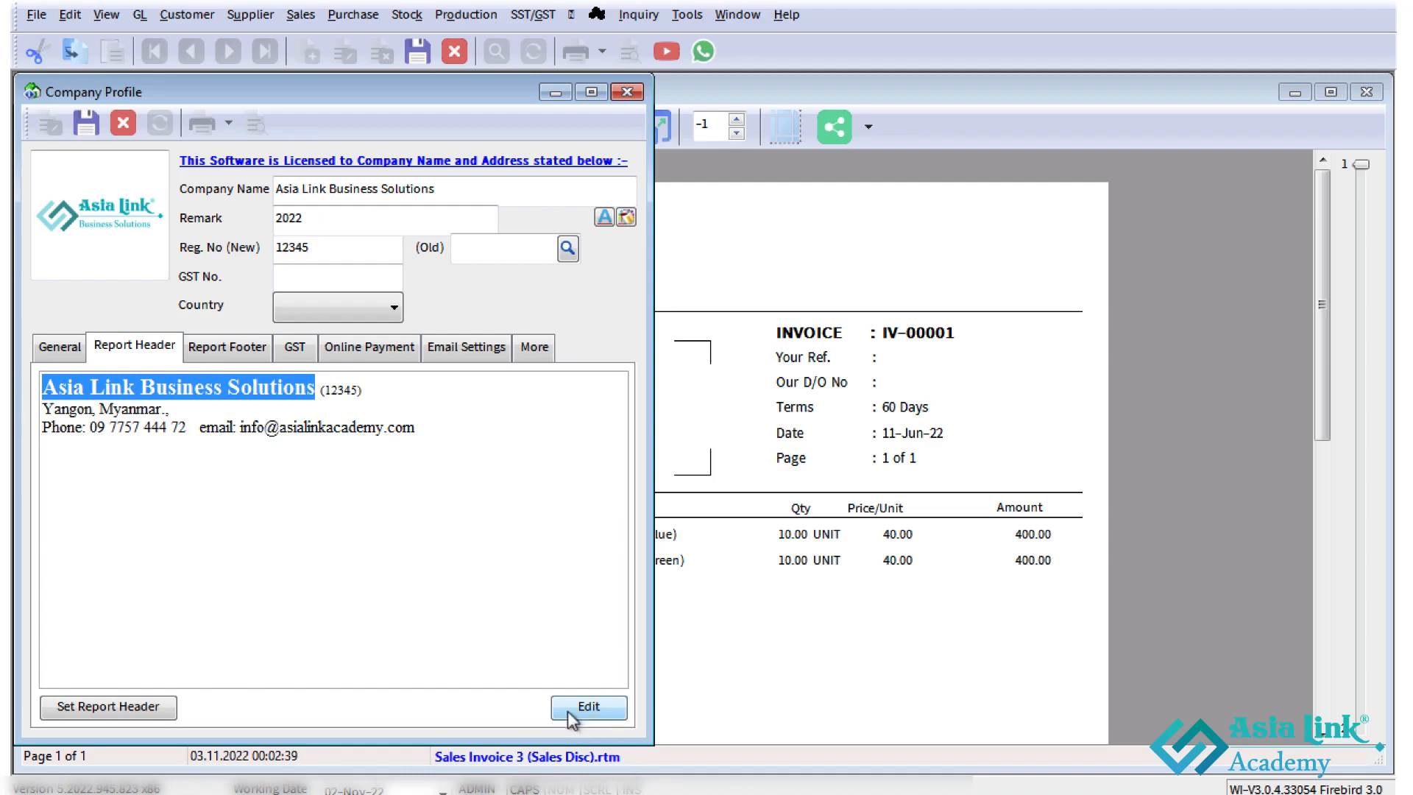
Colour the company name in the report header Teal, keep the text changes, and save and close the company profile
click(611, 709)
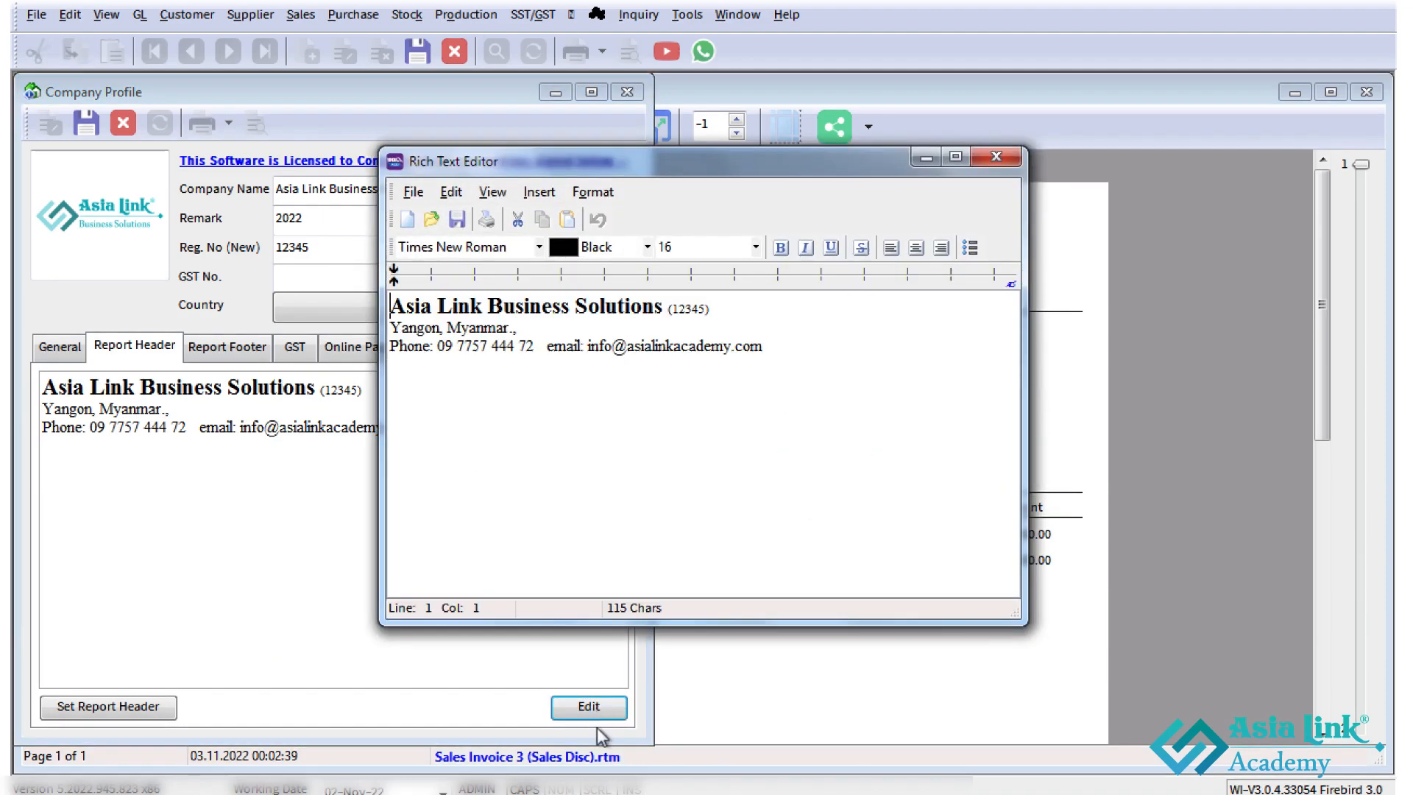
drag(663, 308, 389, 310)
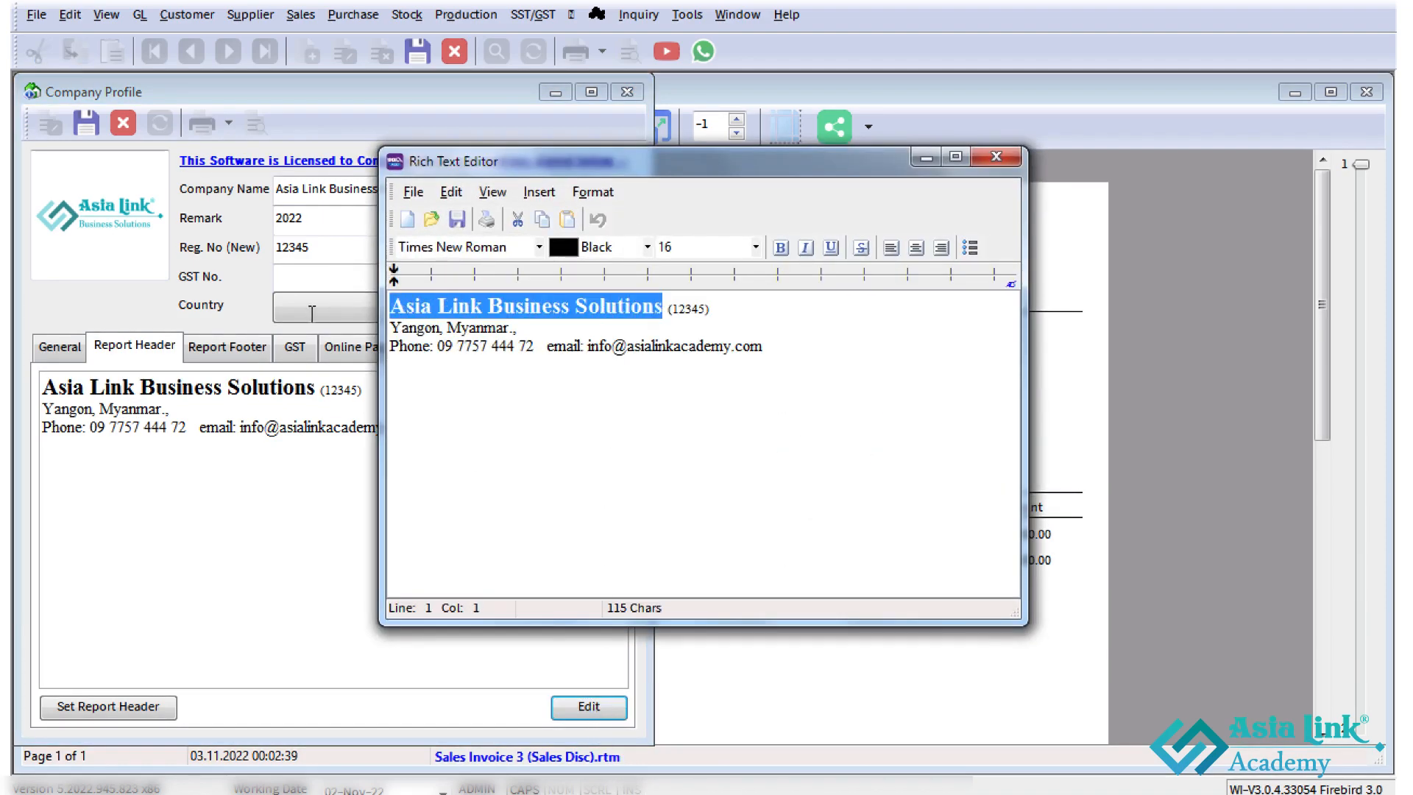
click(647, 249)
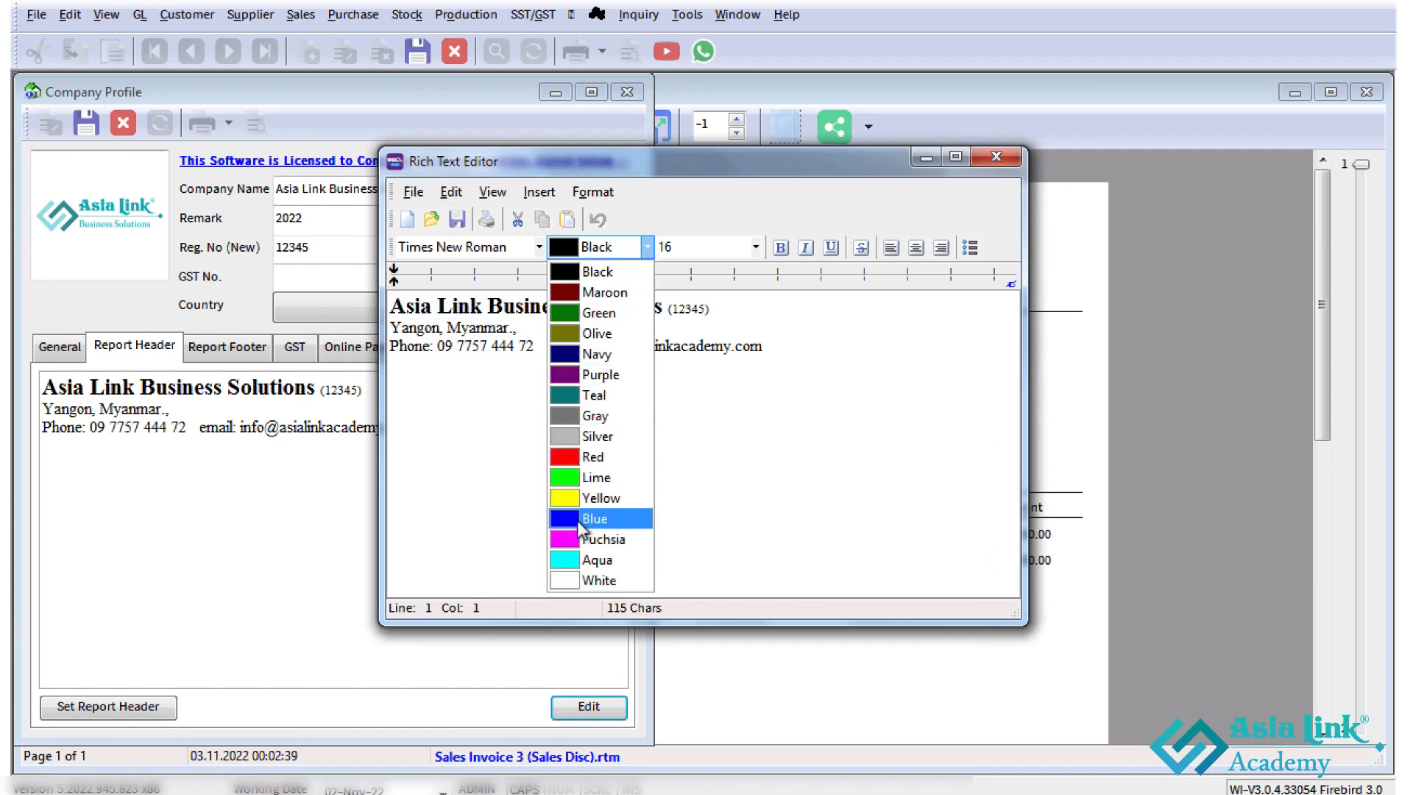
click(594, 395)
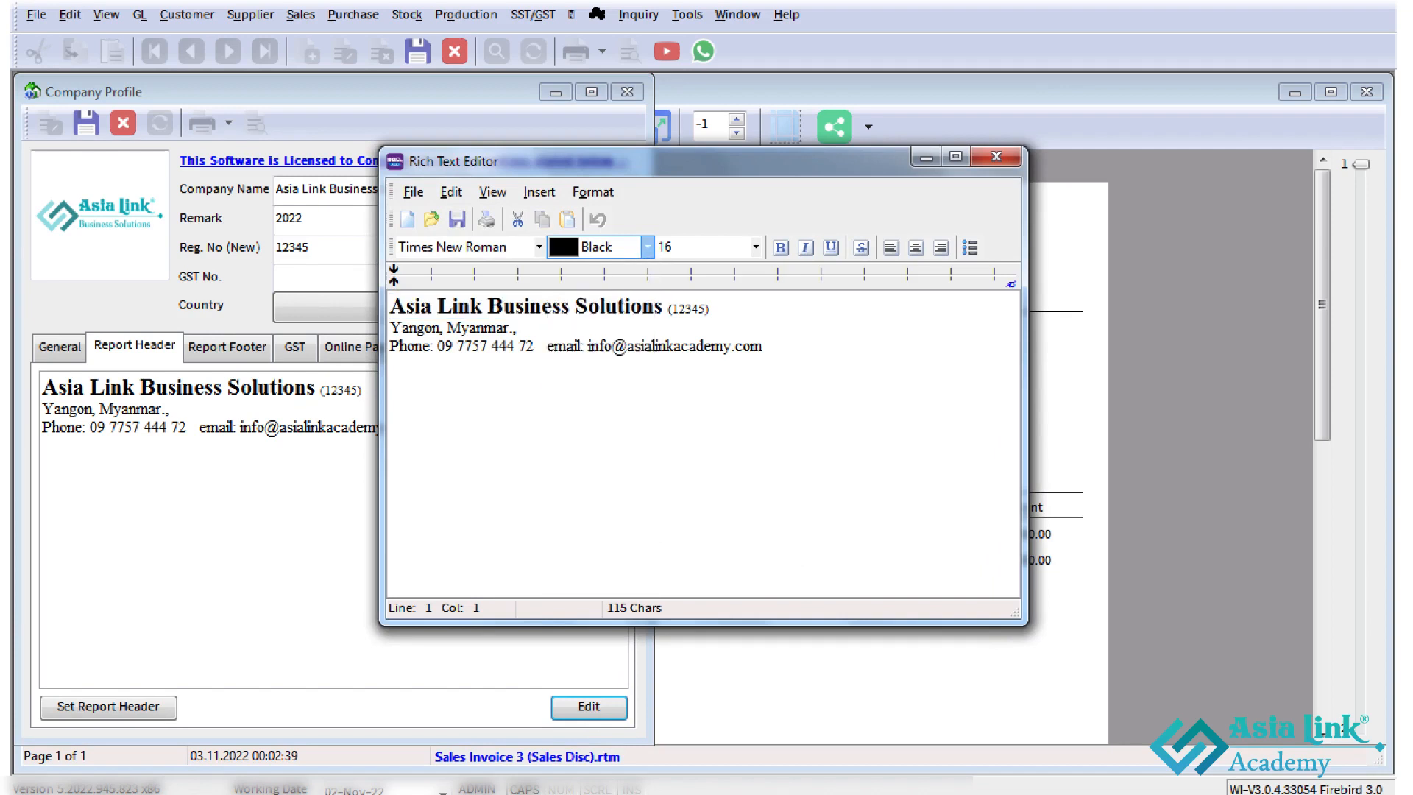
click(590, 424)
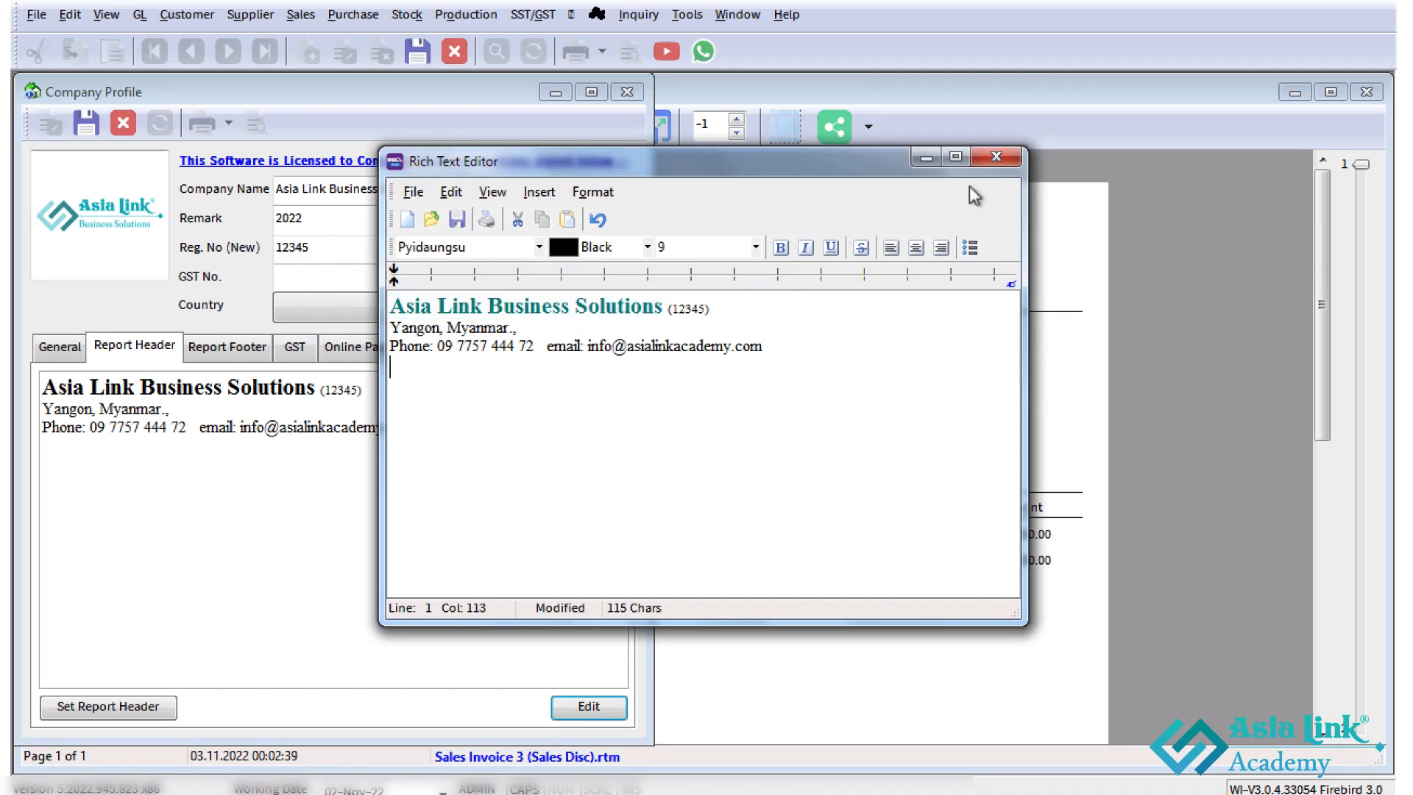
click(997, 158)
click(695, 430)
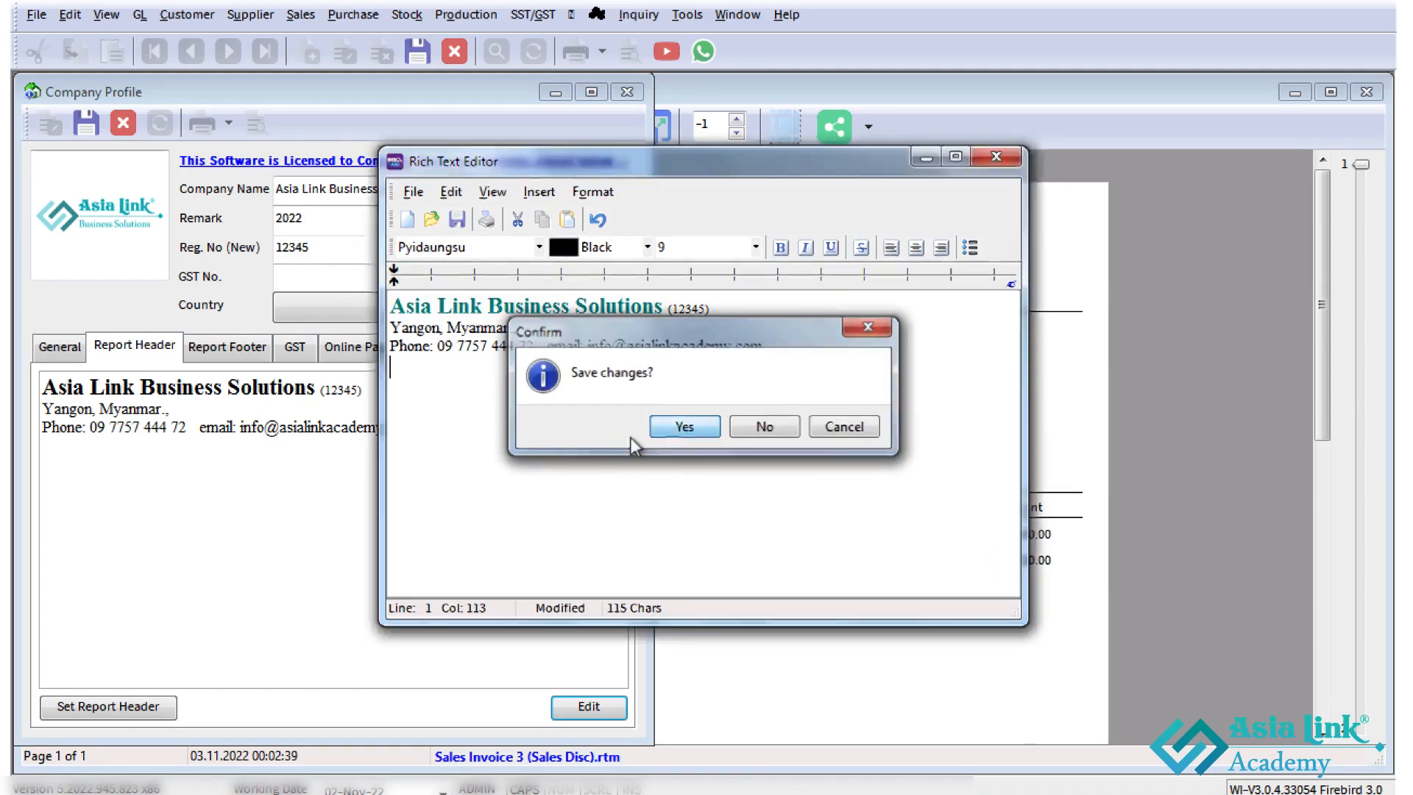
click(86, 125)
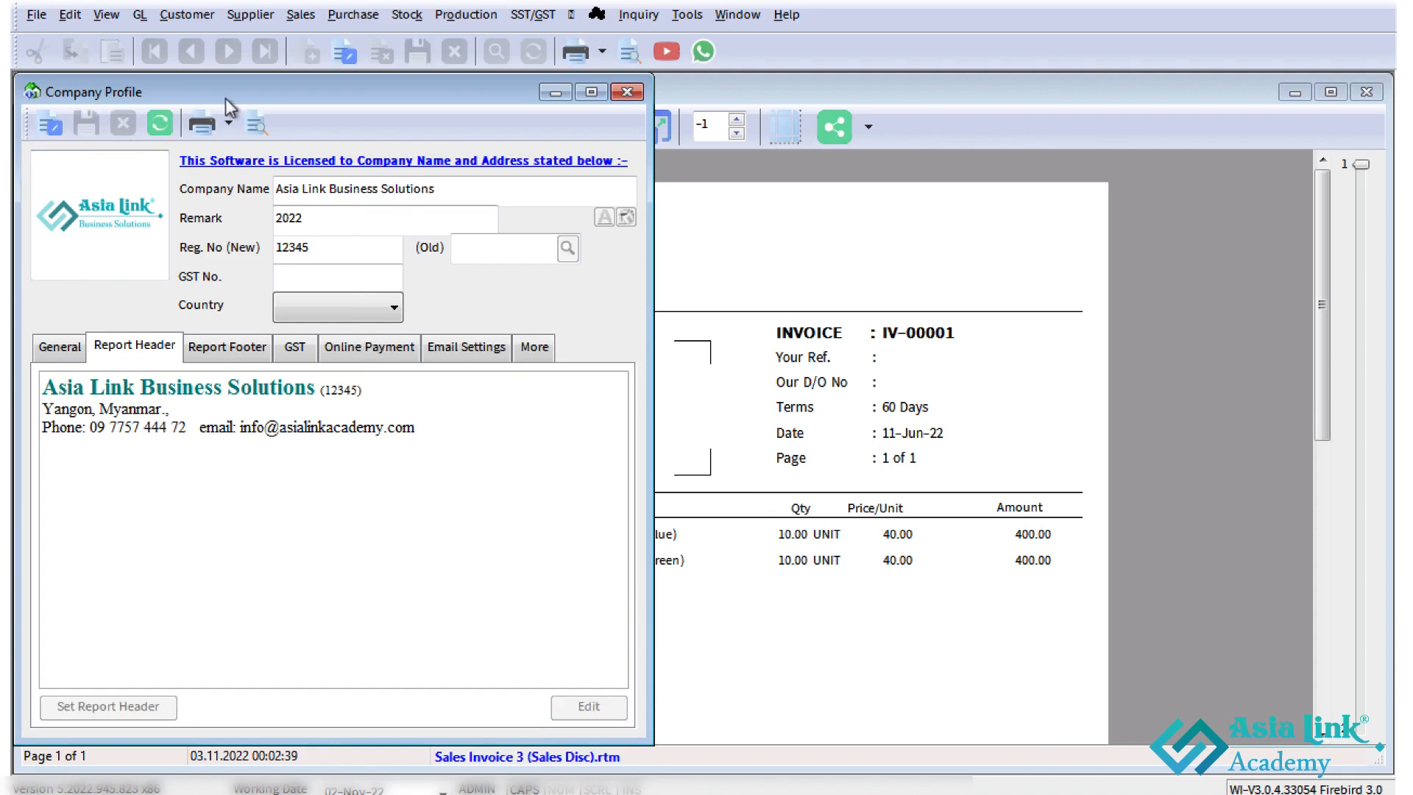
click(625, 92)
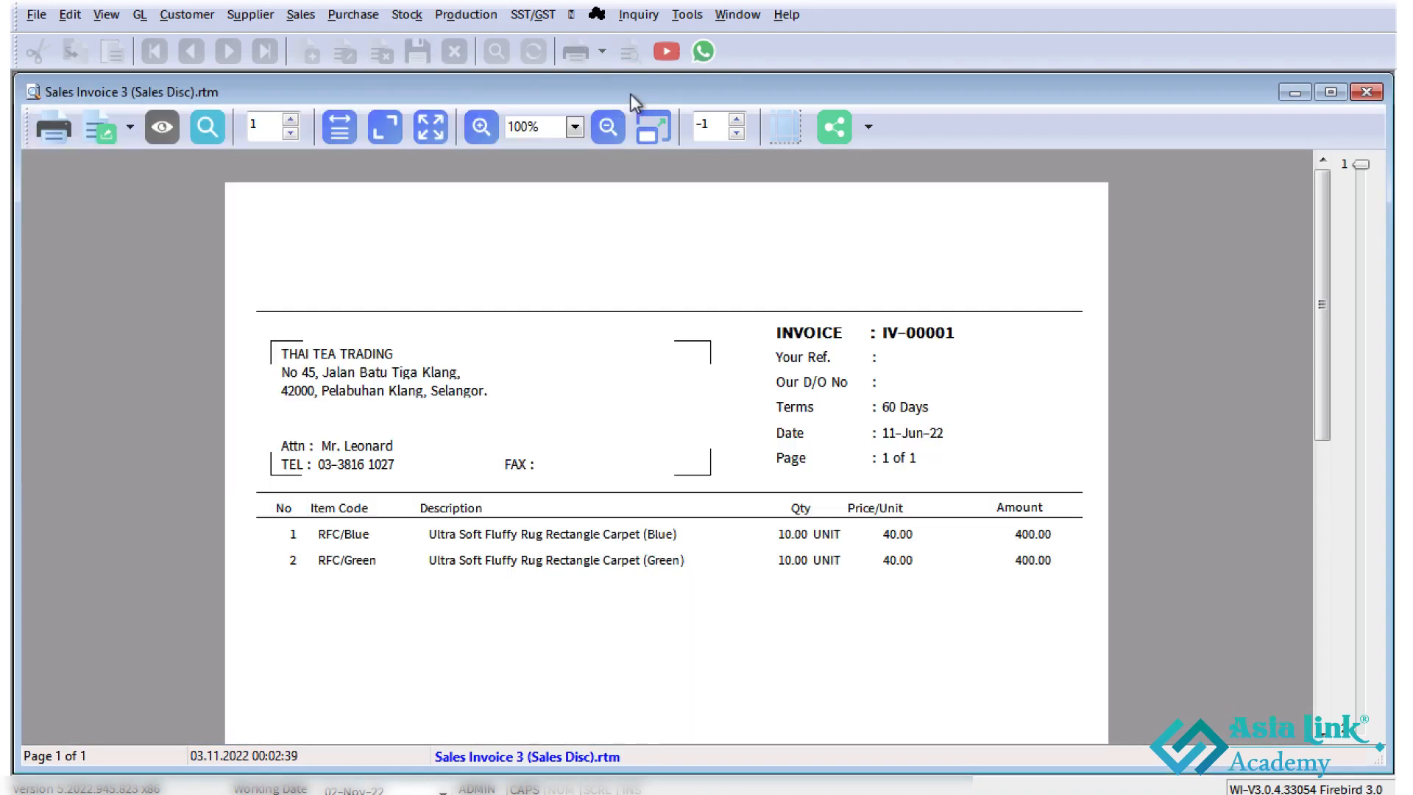
Close the old invoice preview and preview IV-00001 again with the Sales Invoice 3 (Sales Disc) report
click(1366, 91)
click(630, 50)
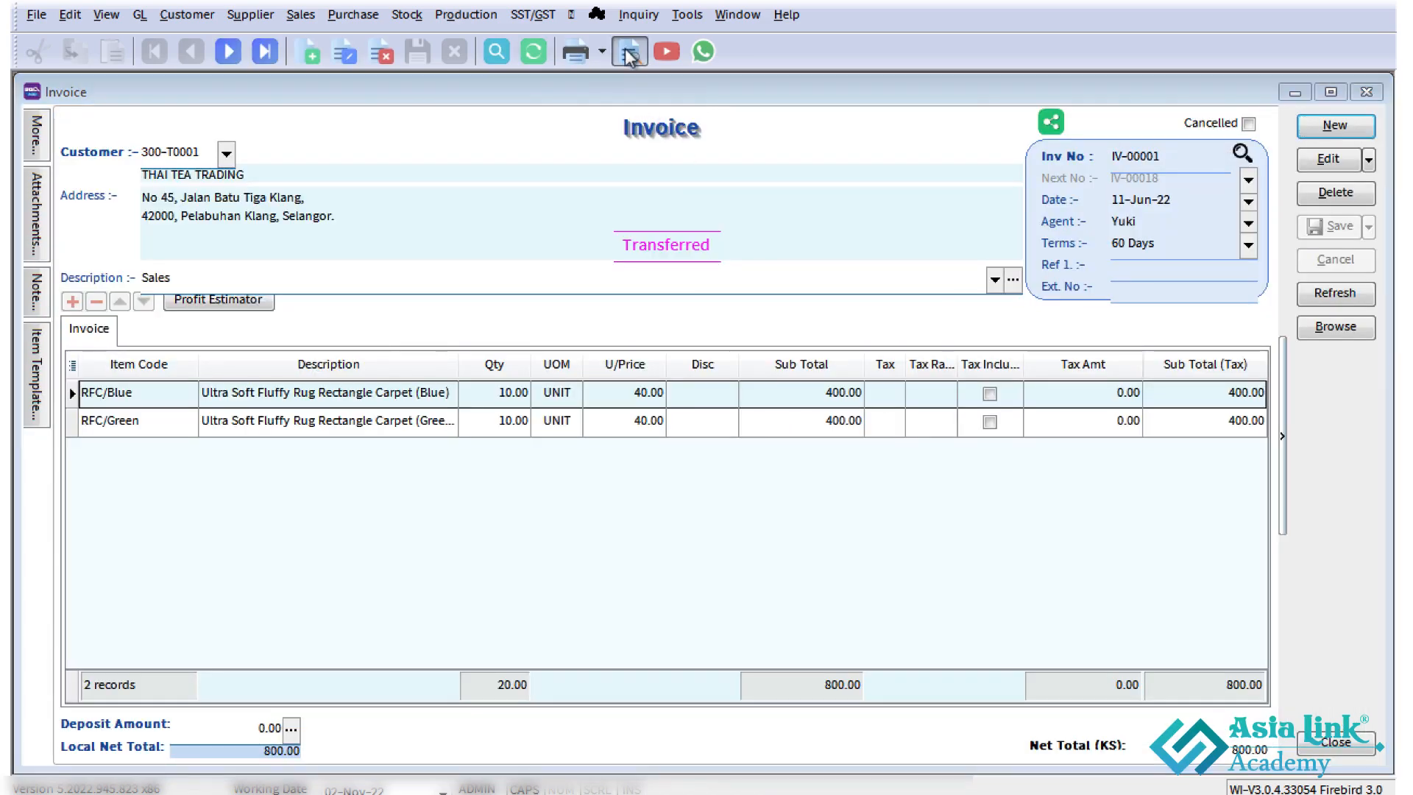
click(568, 355)
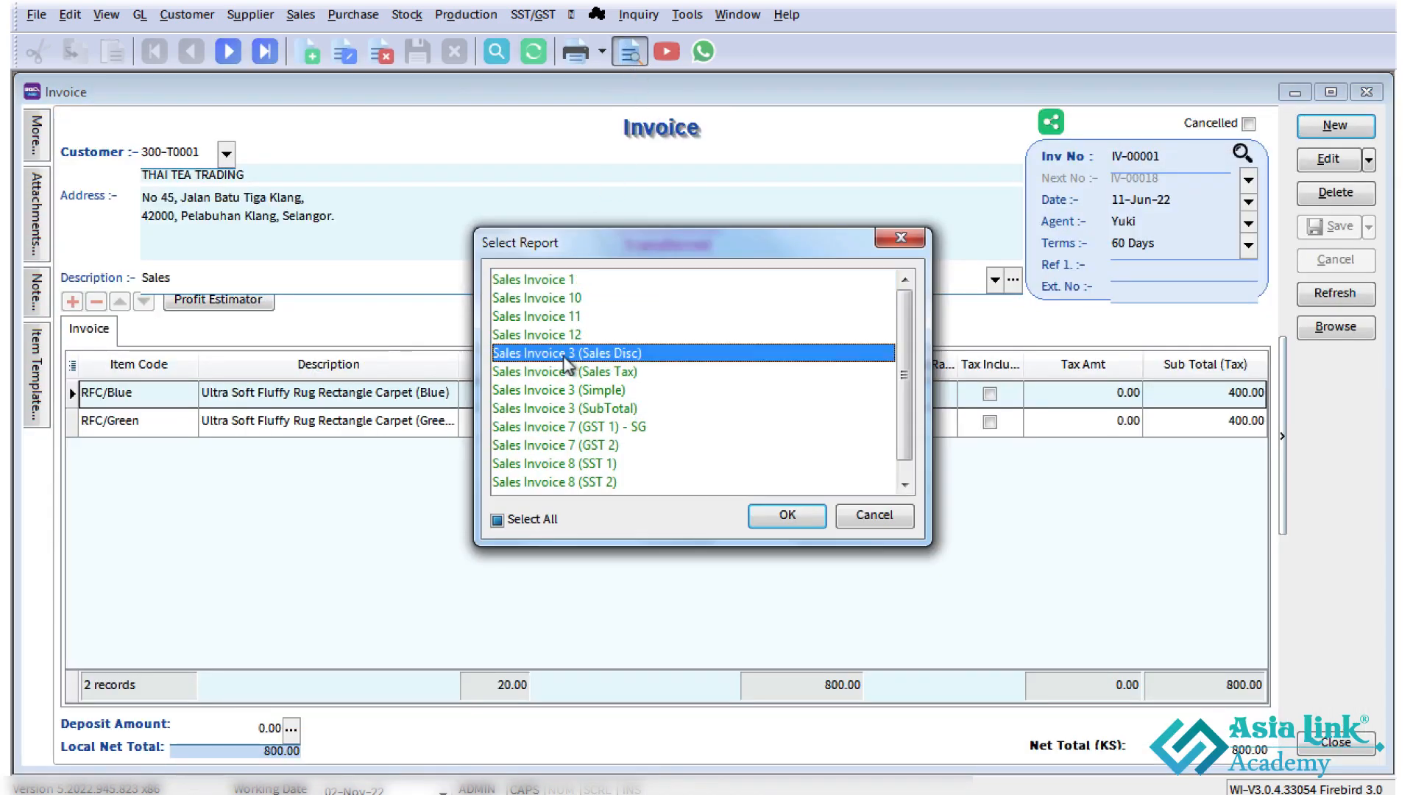
click(787, 514)
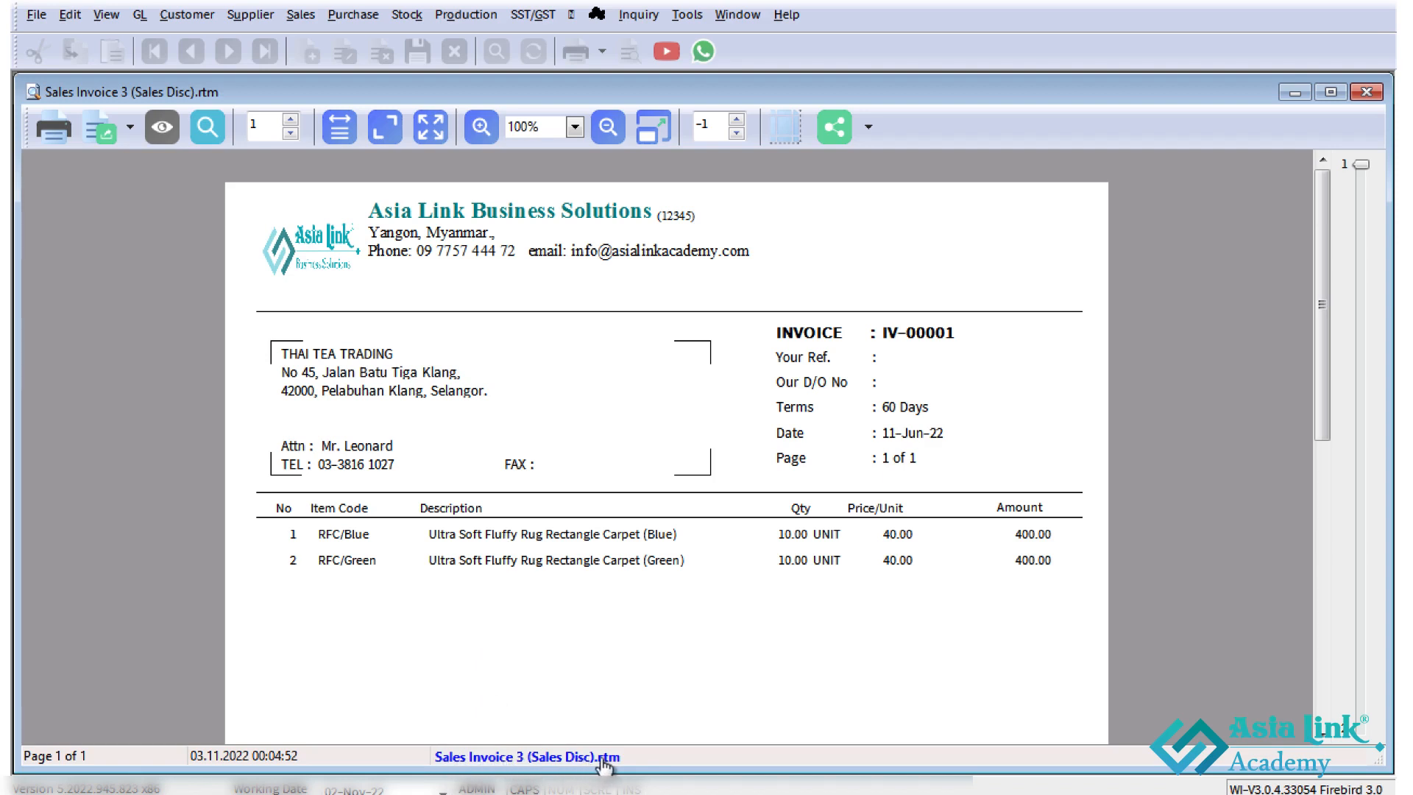
Open the Sales Invoice 3 (Sales Disc) layout in the report designer and inspect the logo and Note fields in its header
click(539, 757)
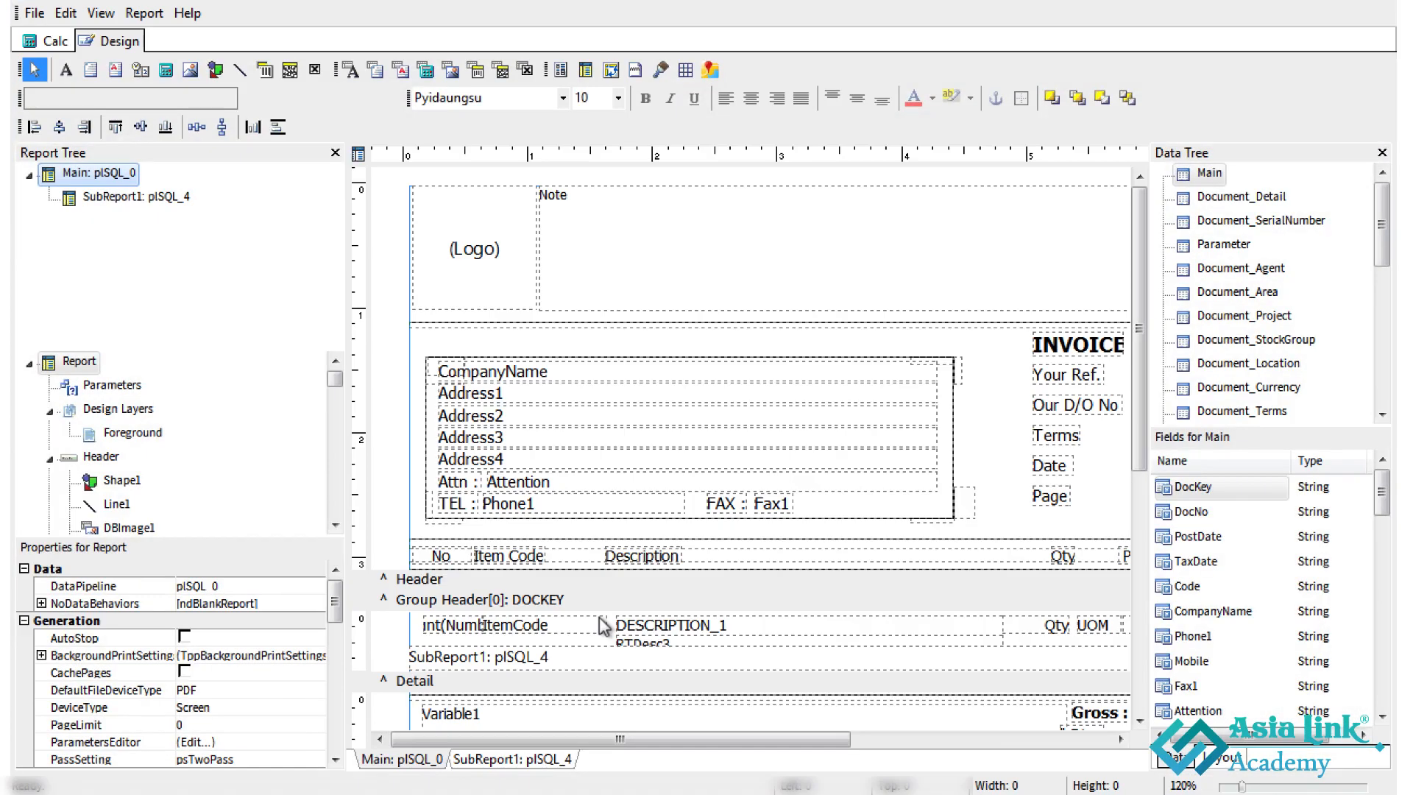
mouse_move(799, 739)
mouse_down()
mouse_move(872, 745)
mouse_move(792, 744)
mouse_move(813, 745)
mouse_up()
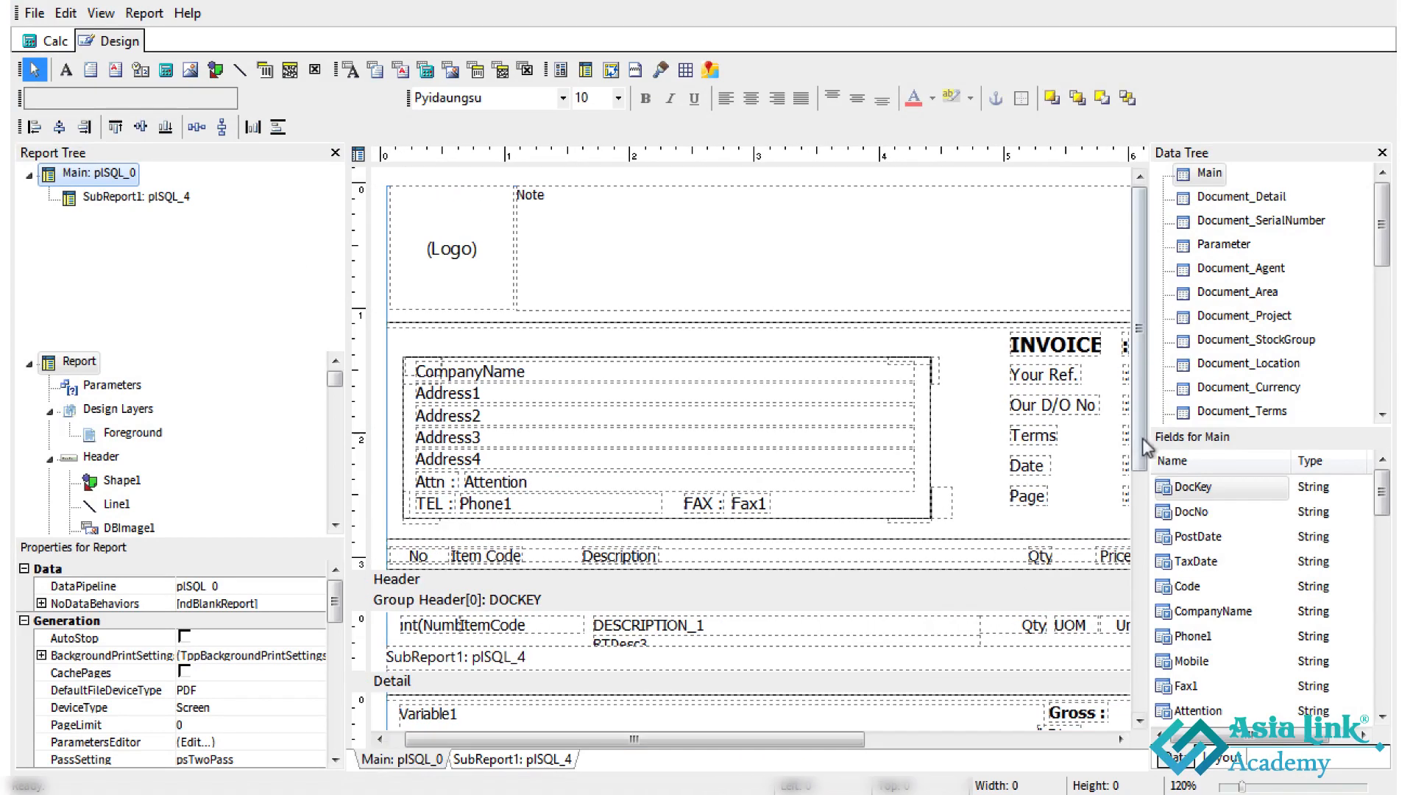
drag(1241, 787, 1237, 788)
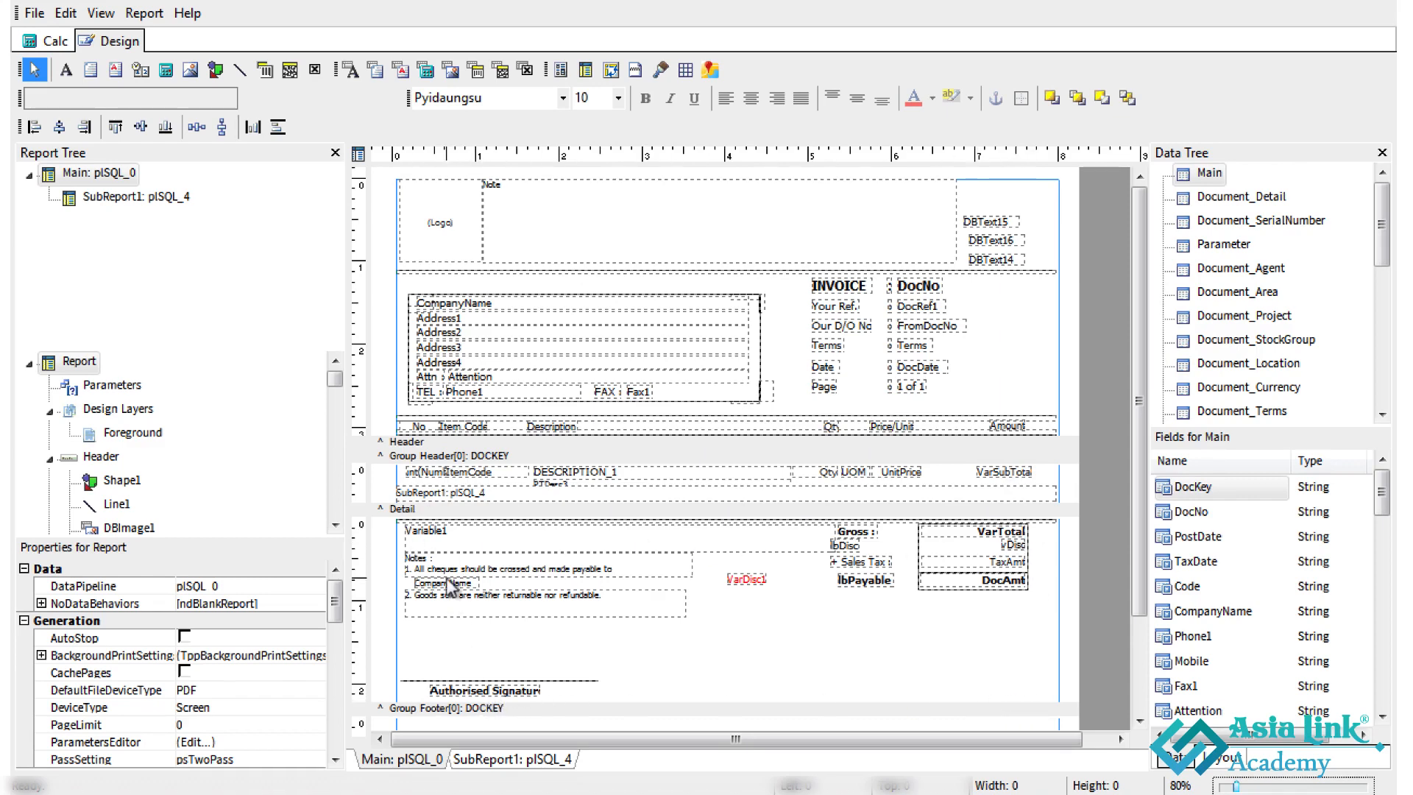
click(444, 221)
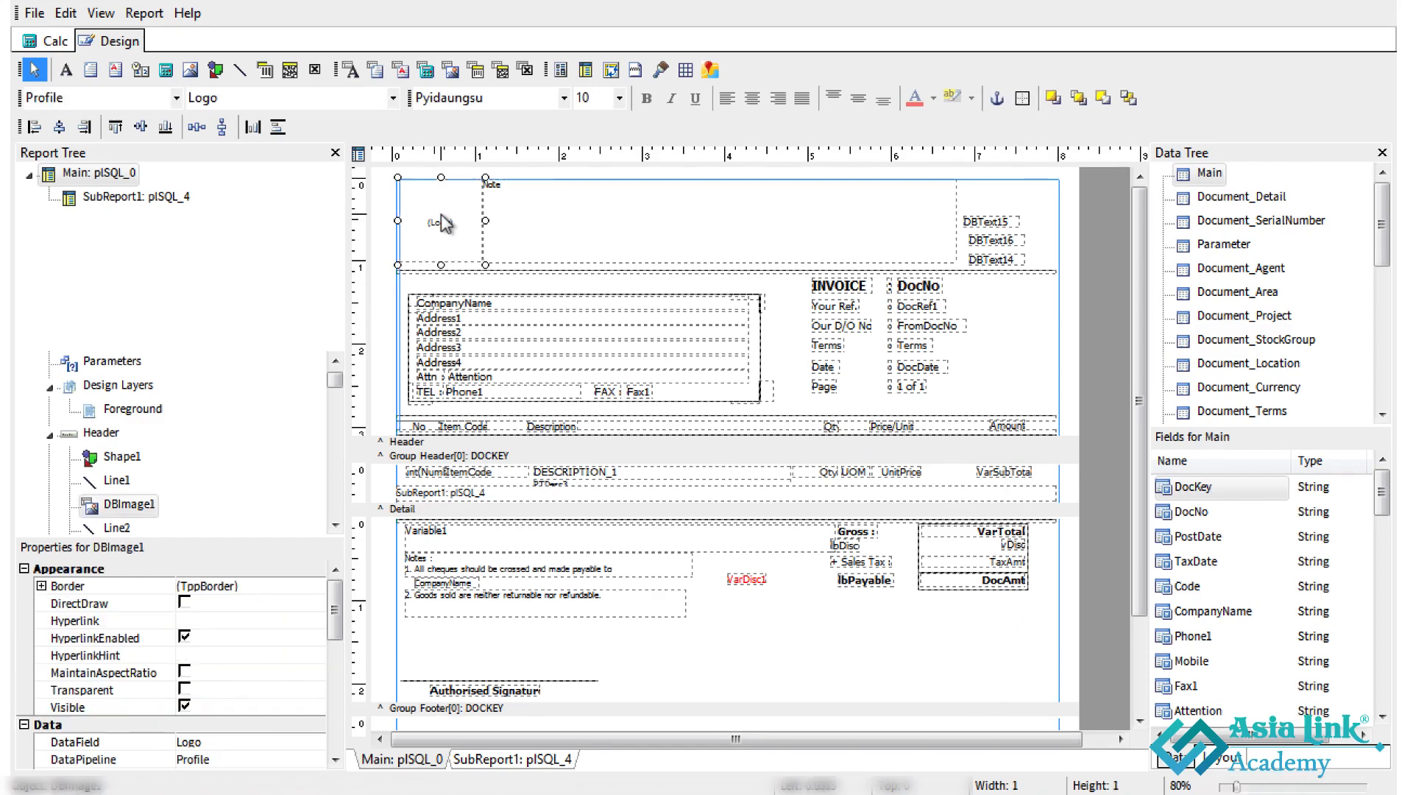
click(647, 218)
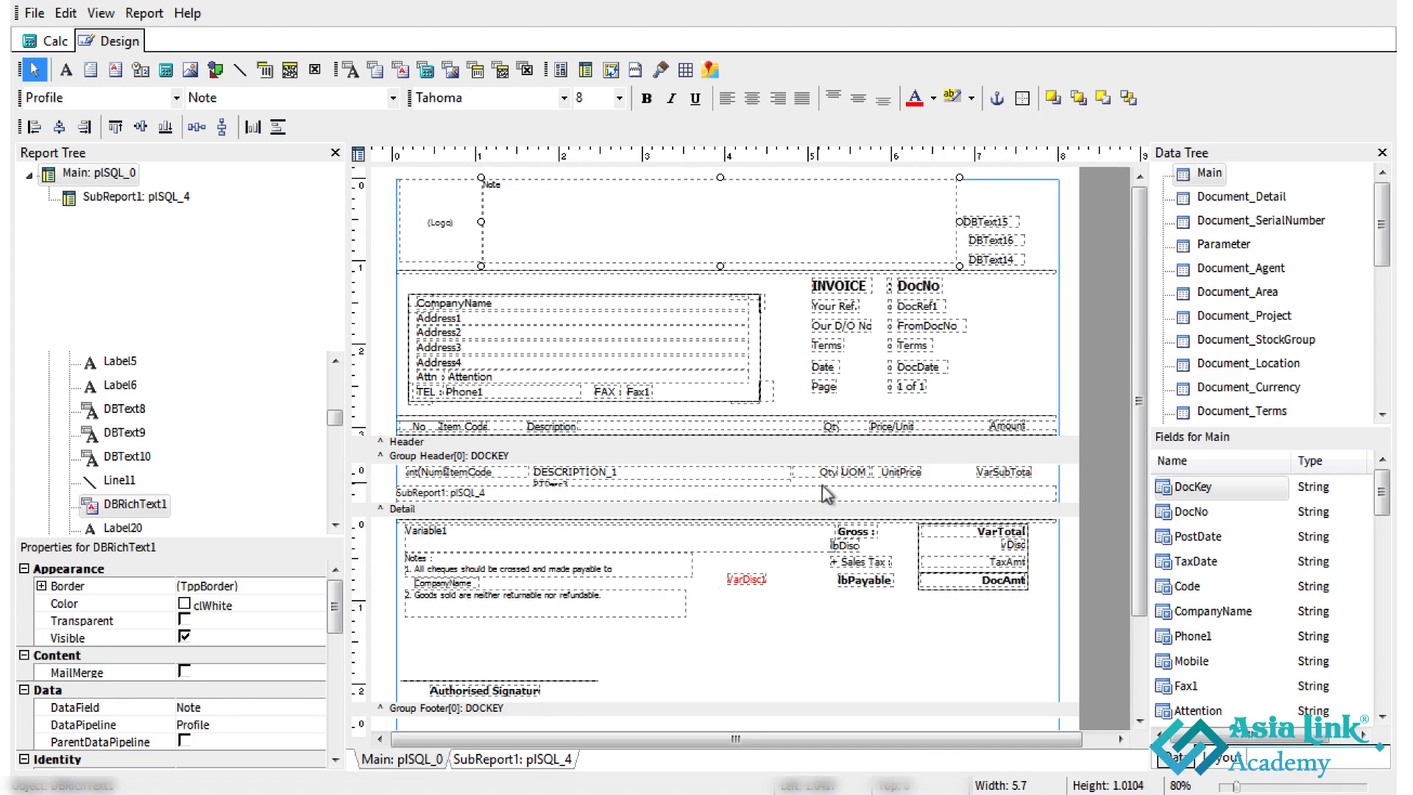
Set the width of the logo image in the report header to 2 and check its height
click(437, 232)
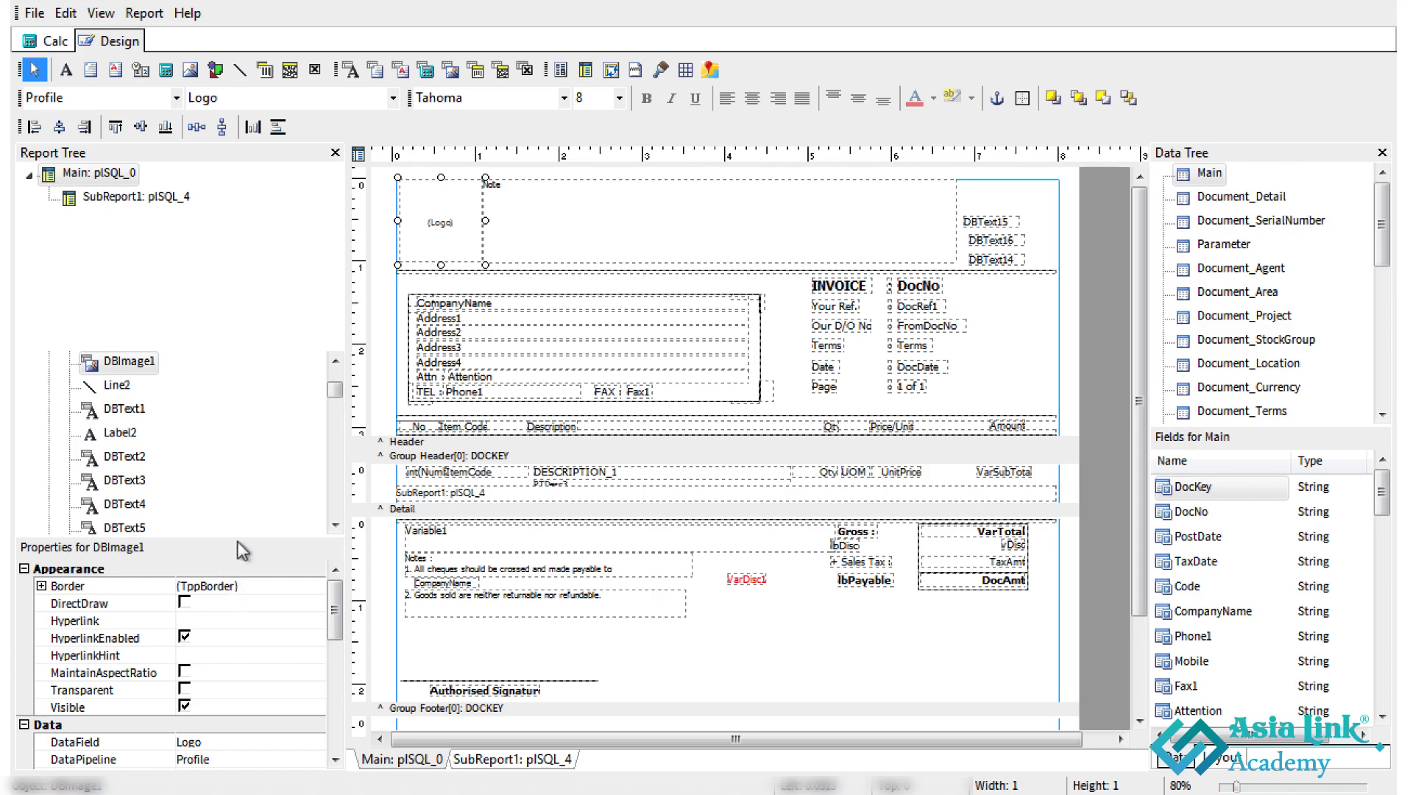
drag(241, 551, 241, 521)
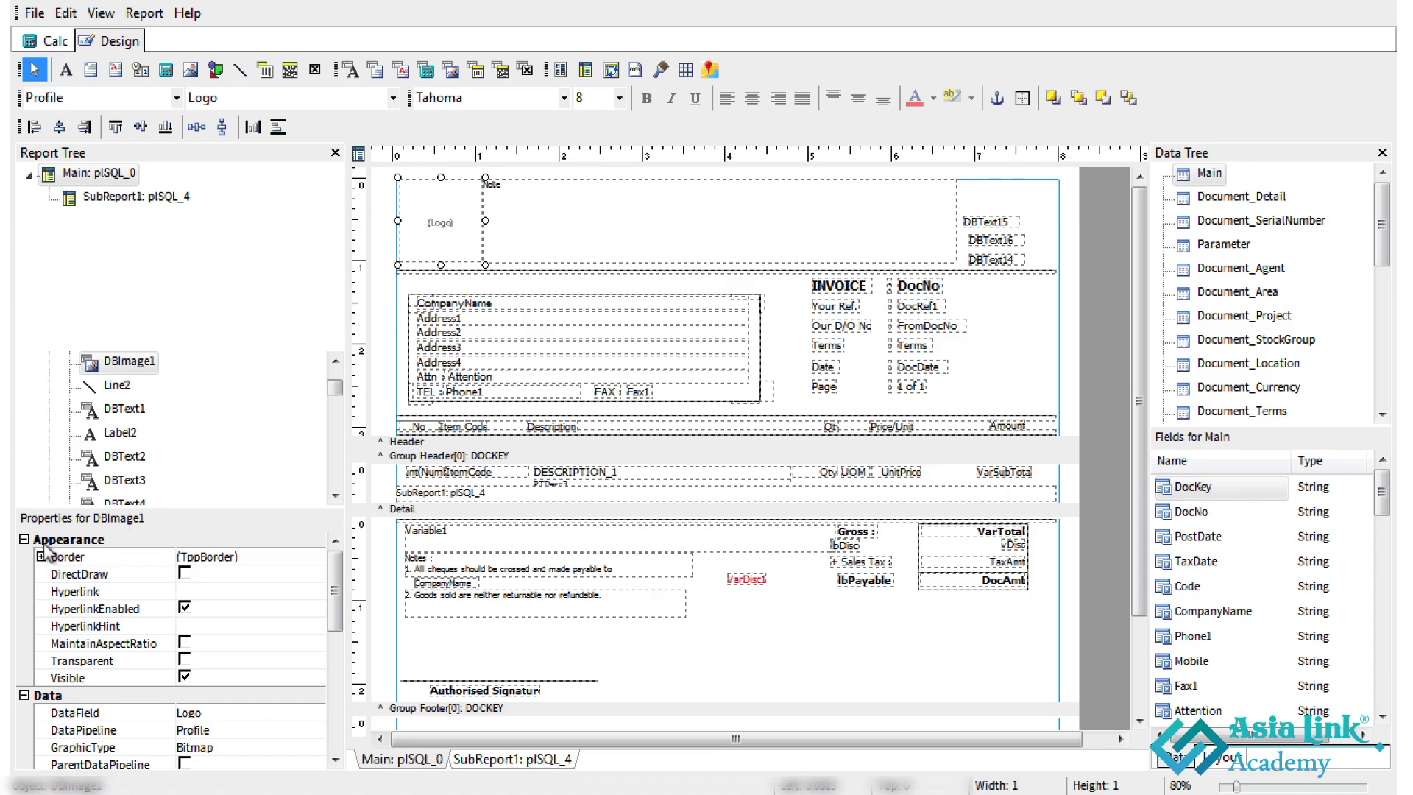
drag(335, 610, 334, 681)
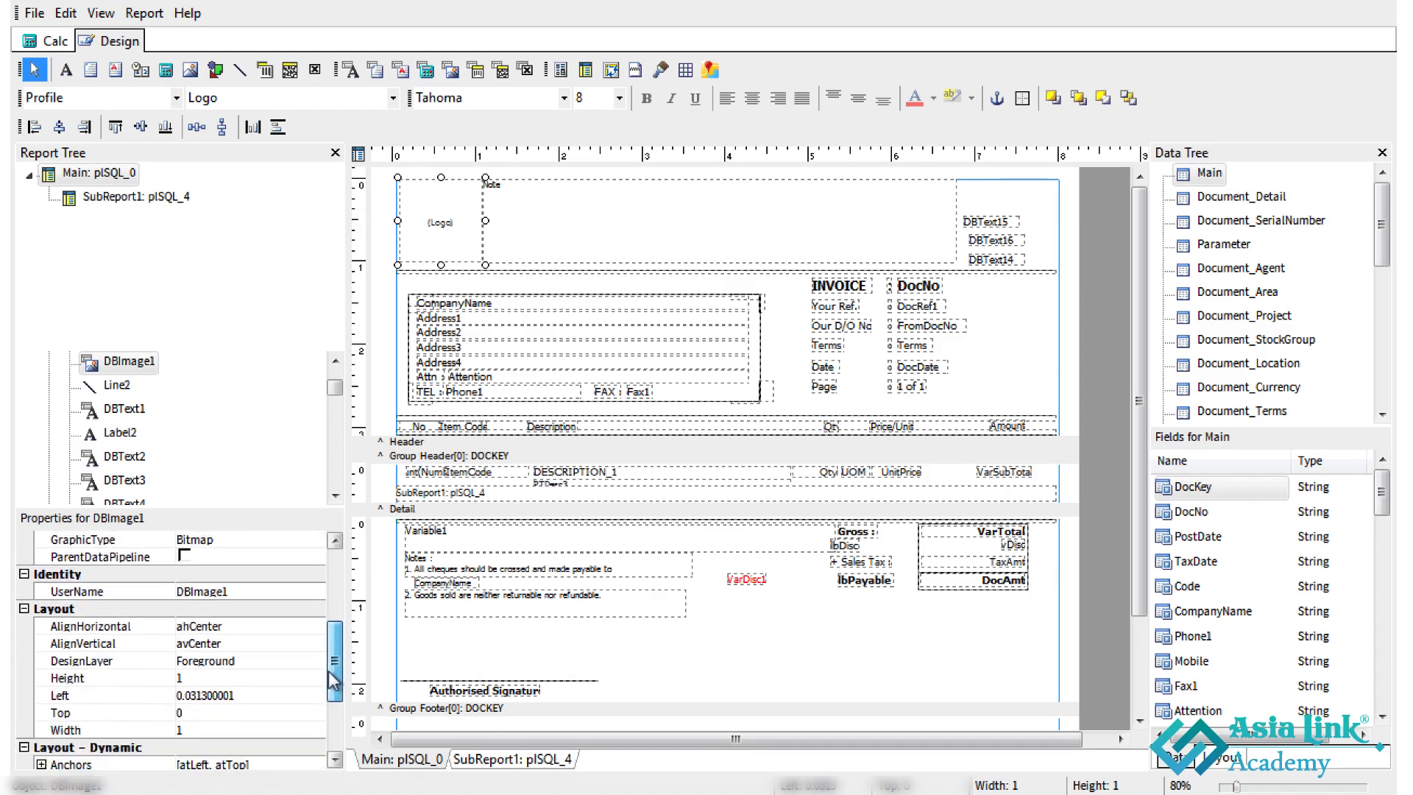
click(210, 712)
click(199, 729)
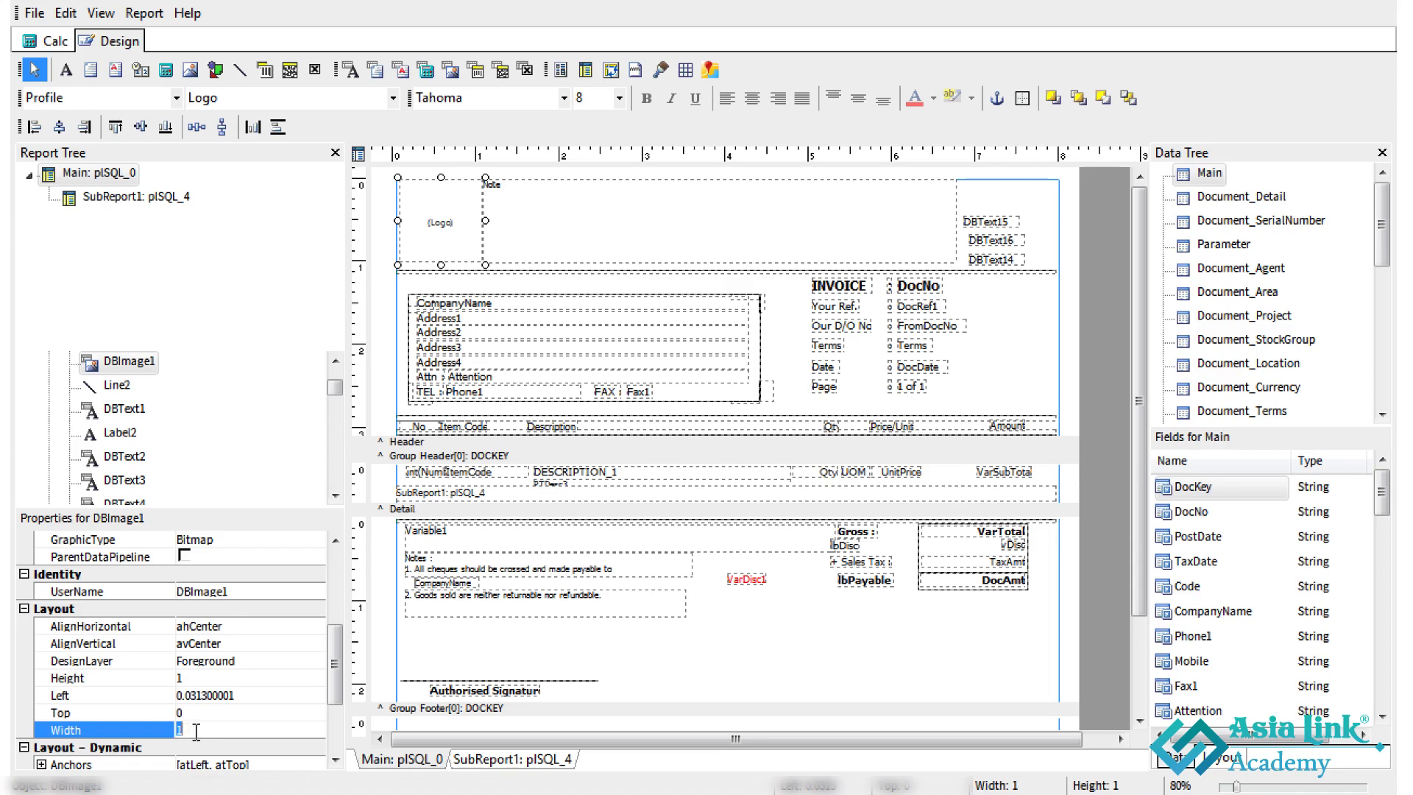
text(2)
click(195, 678)
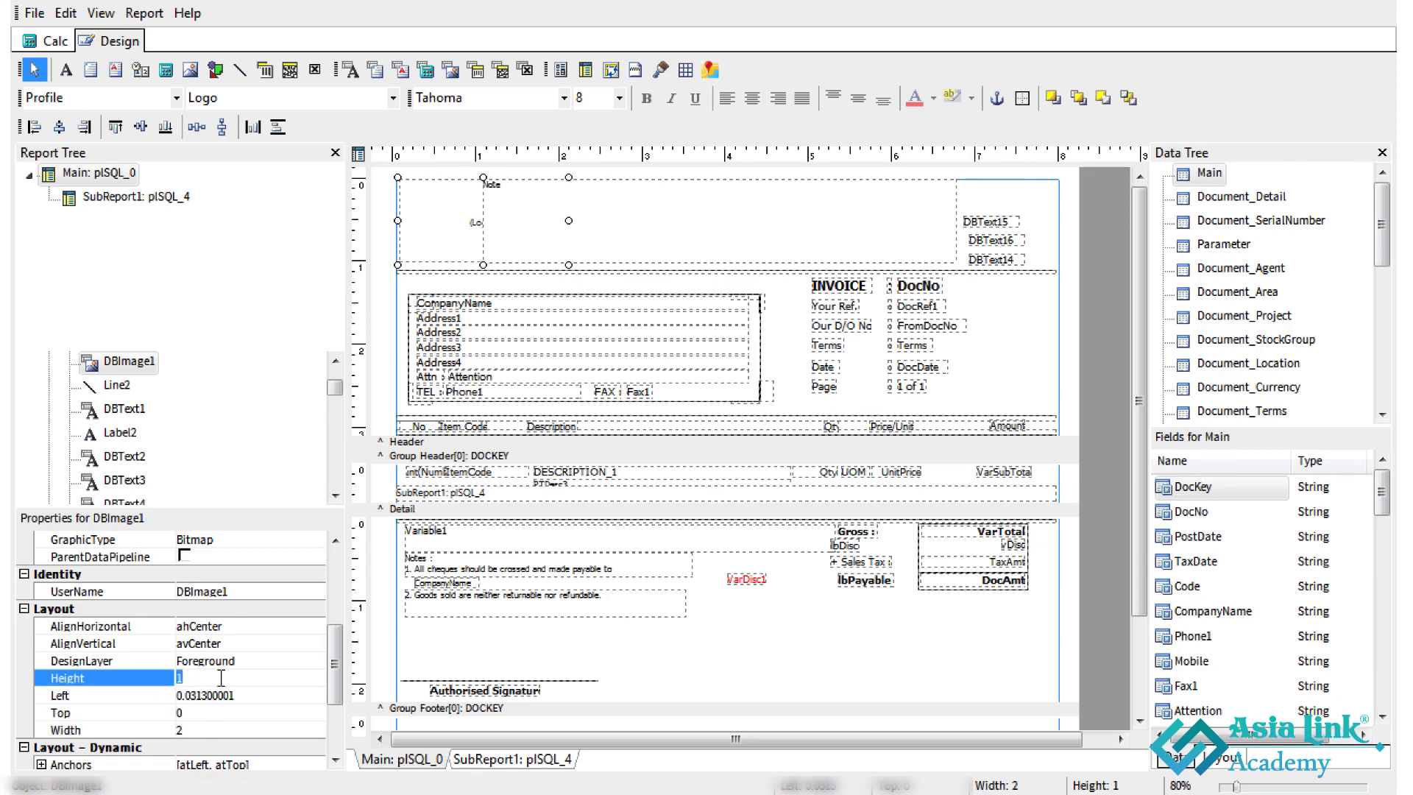
Move the header's Note field clear of the widened logo and trim it to about 5.64 wide, ending at the page margin
click(651, 222)
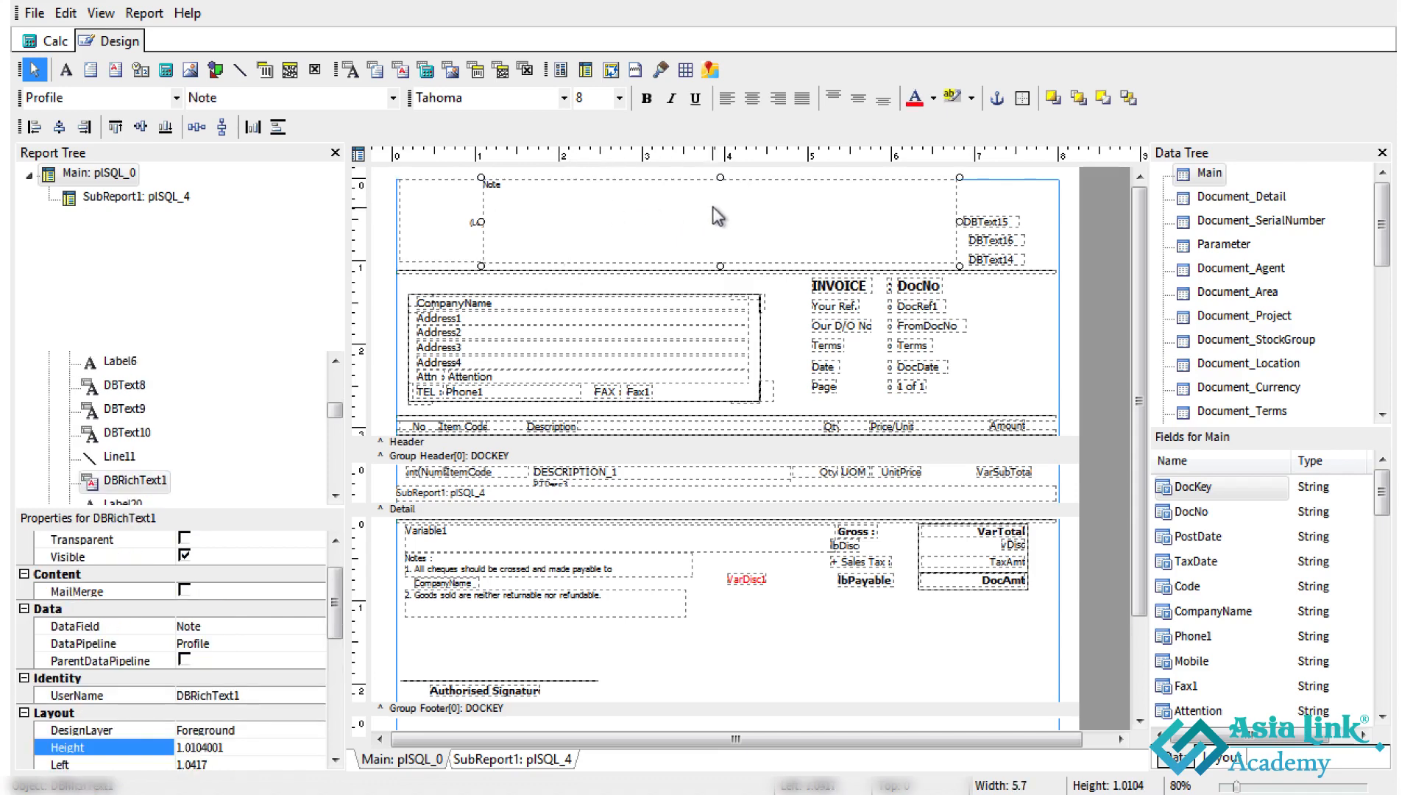
drag(720, 219, 810, 213)
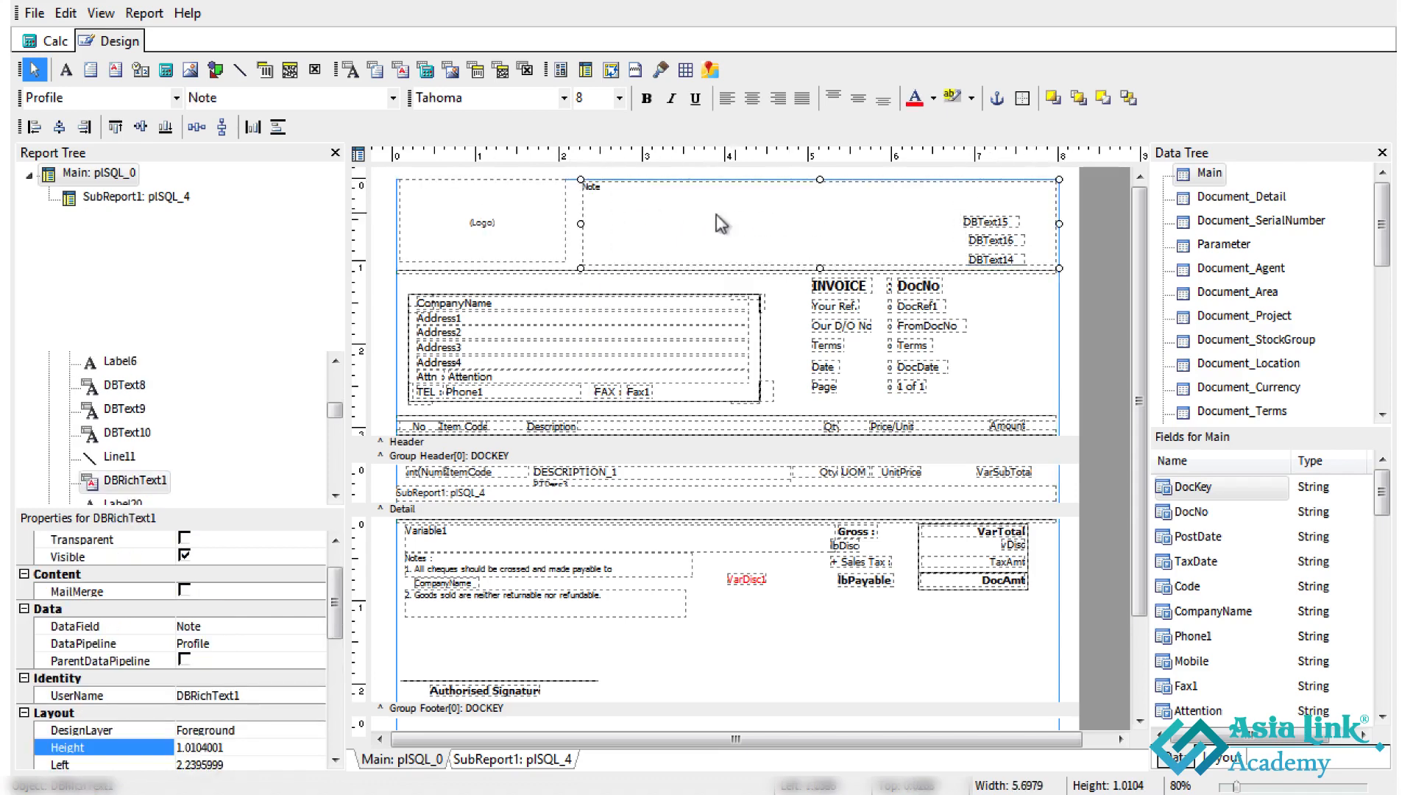
drag(587, 223, 590, 224)
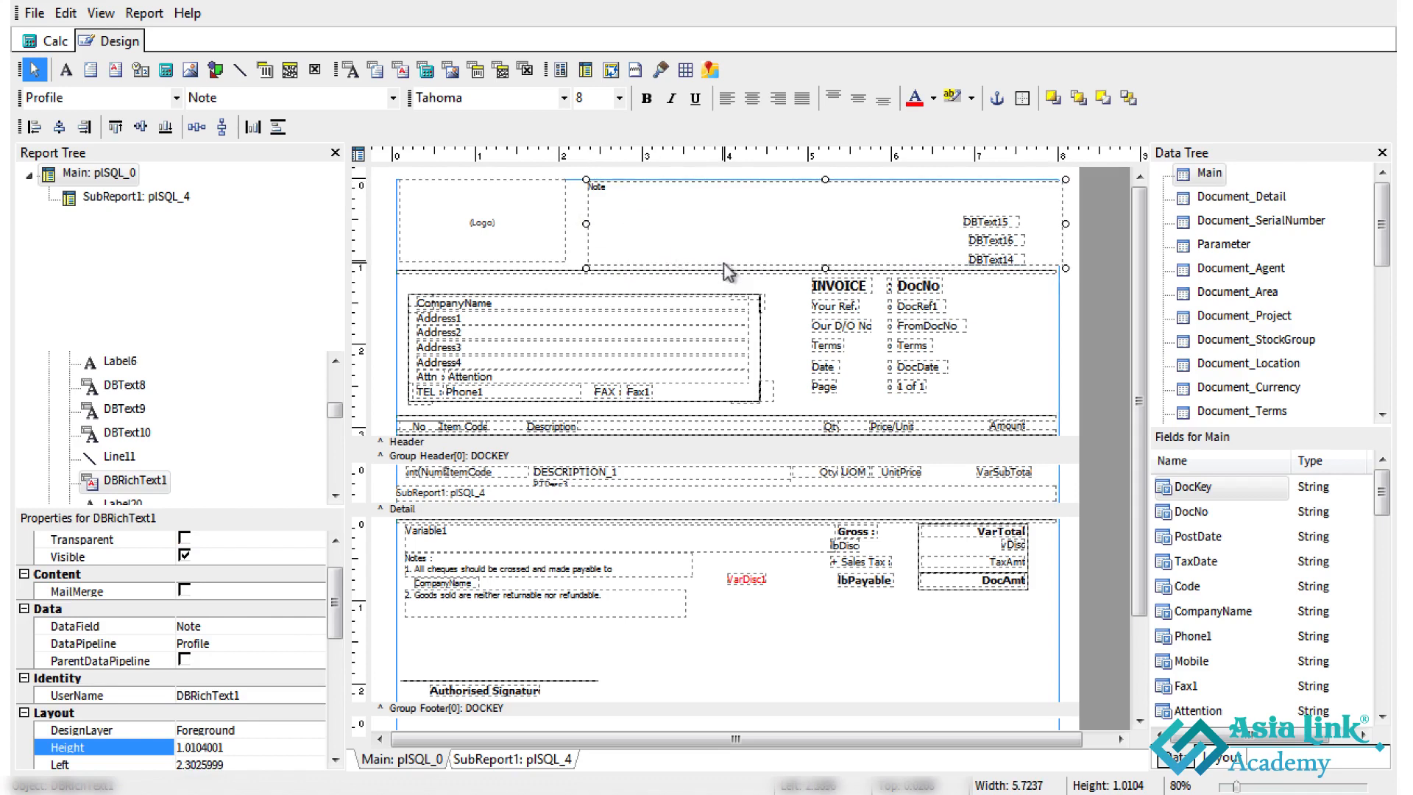
drag(1065, 223, 1059, 223)
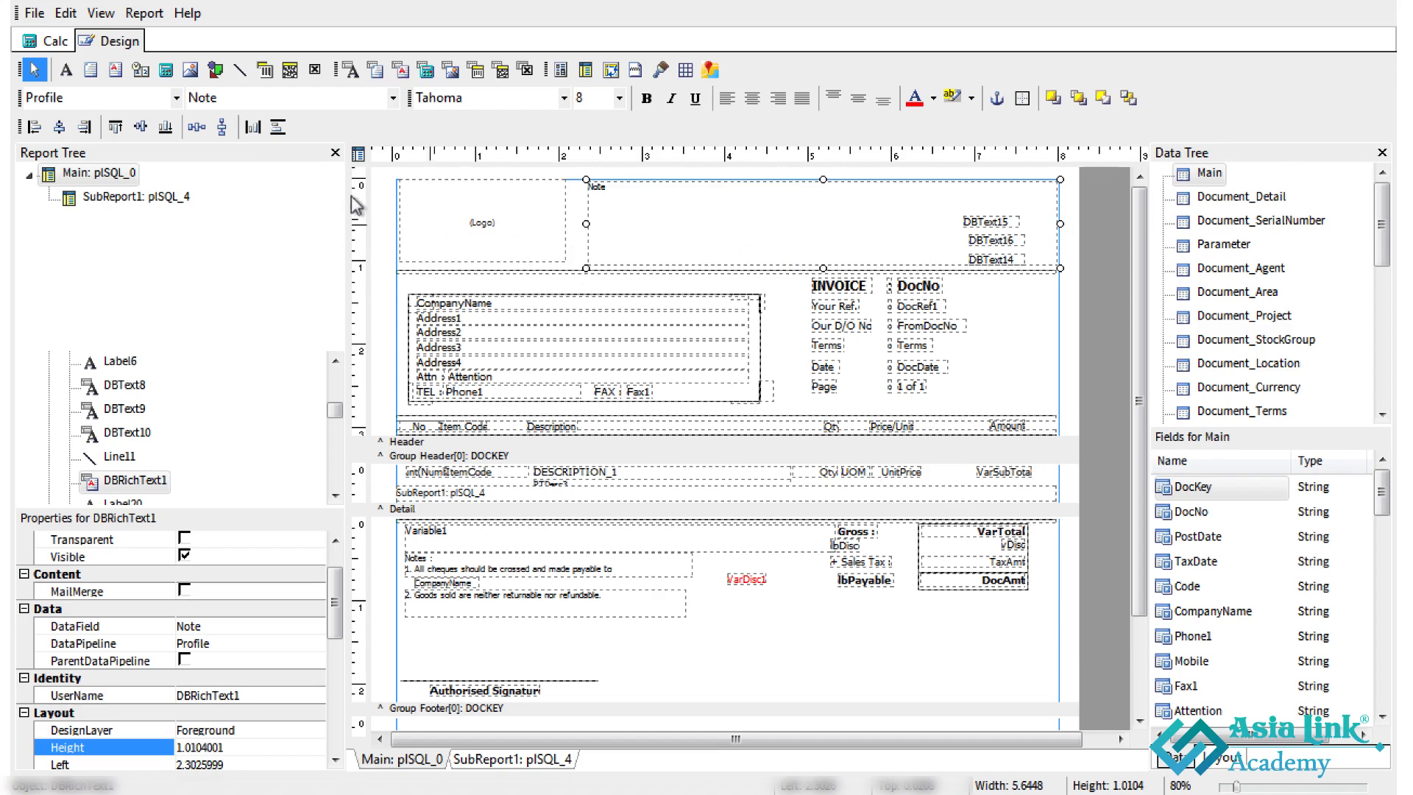
Save the modified layout as a new report named 0-SALE INVOICE 3 (DISC)
click(35, 13)
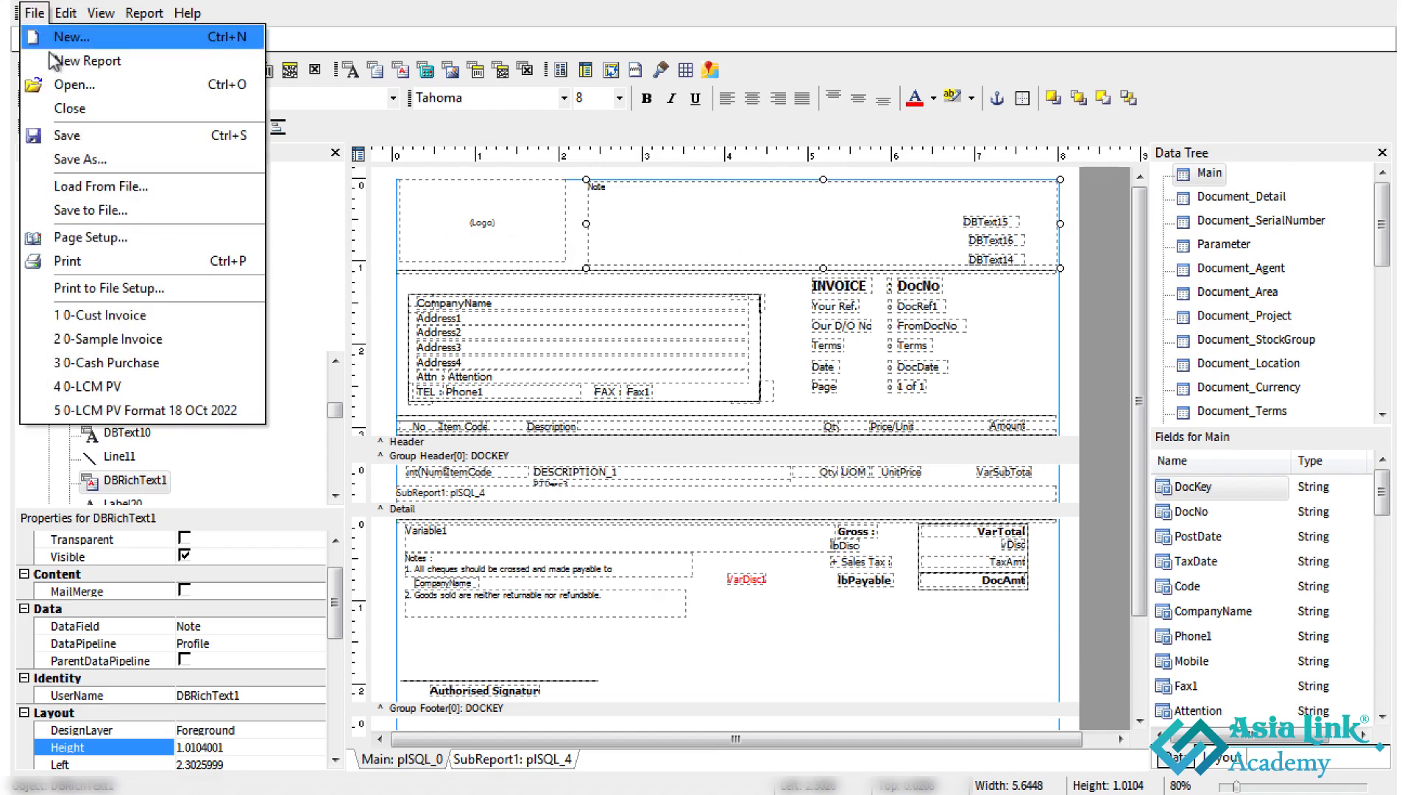
click(94, 158)
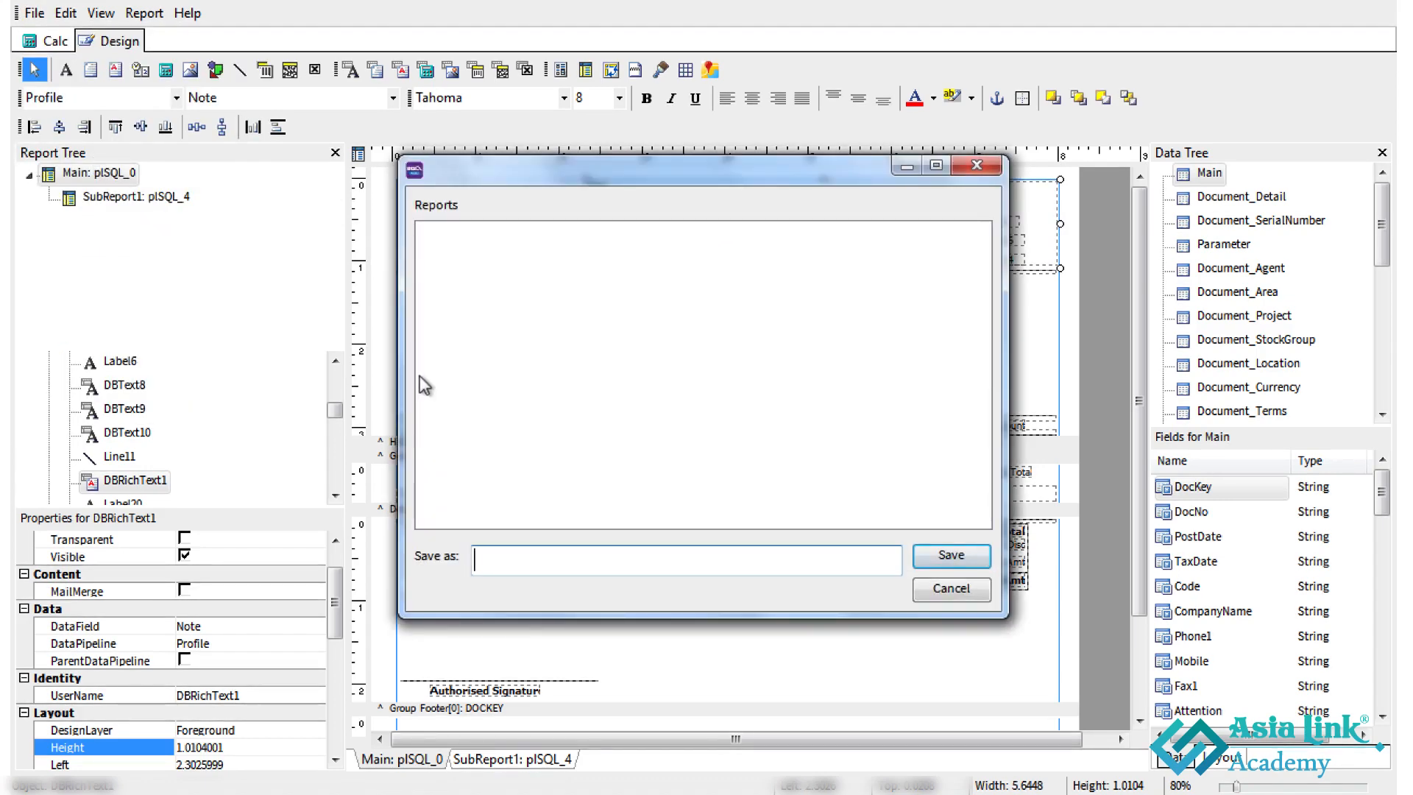
text(0-SALE INVOICE 3 (DISC)
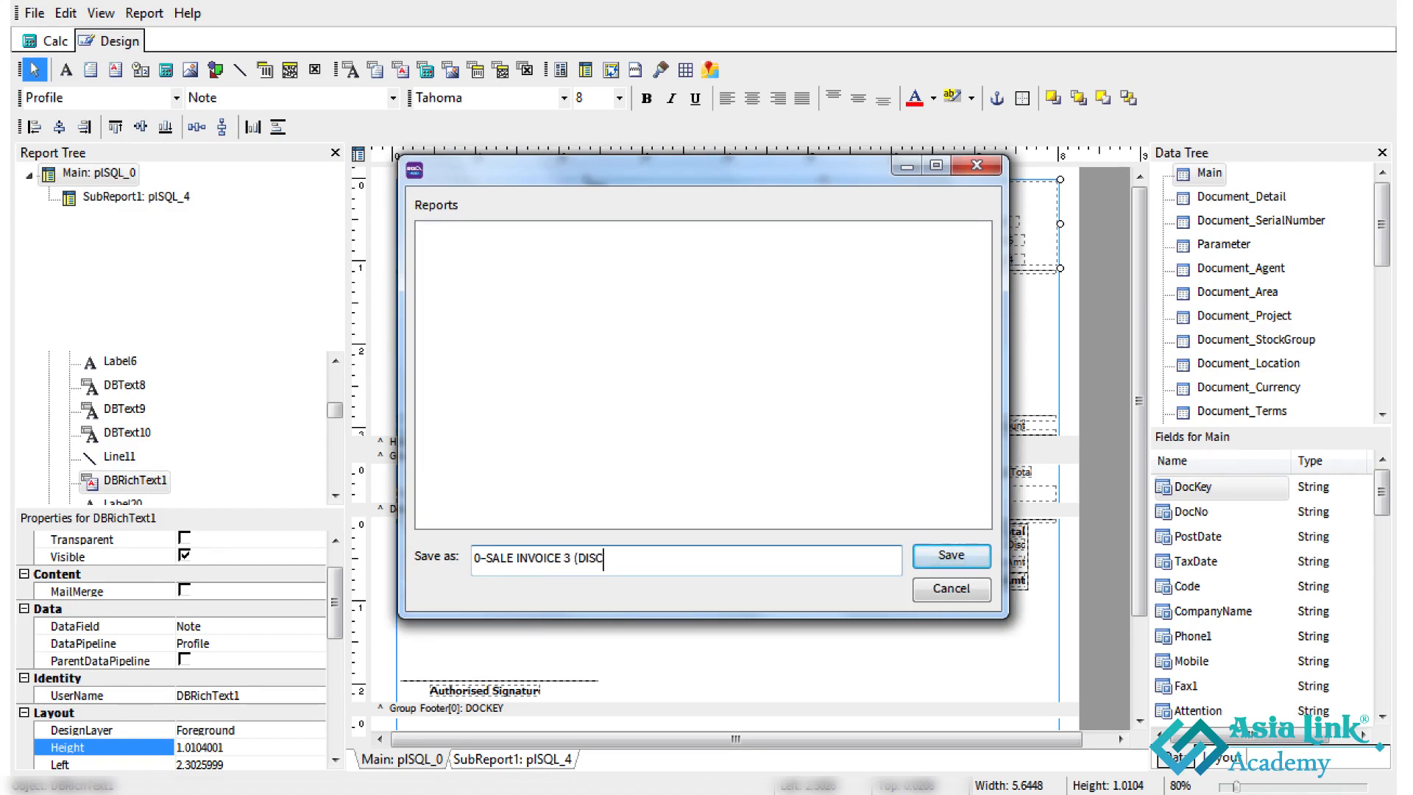
text())
click(954, 561)
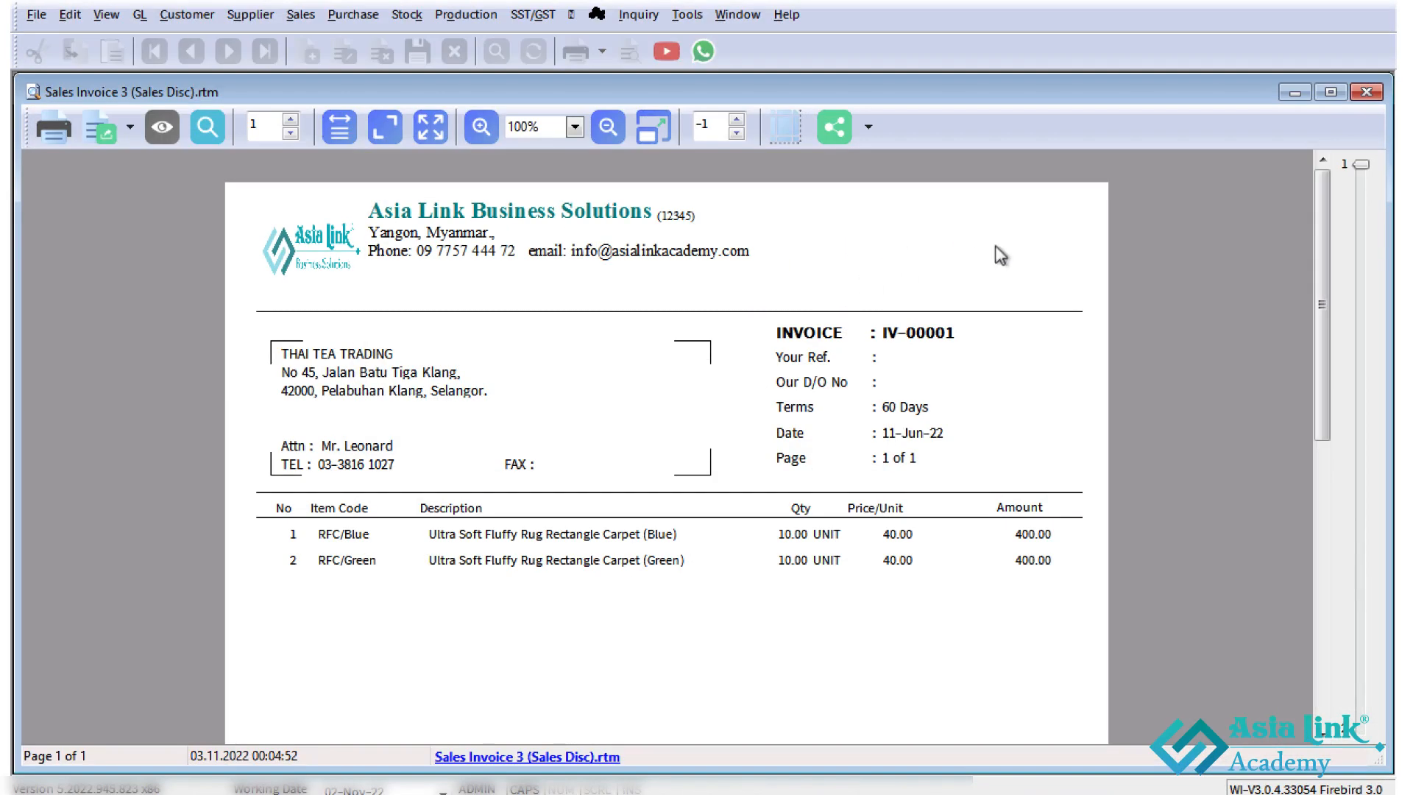
Preview invoice IV-00001 with the 0-SALE INVOICE 3 (DISC) report and review its header, totals, notes and signature area
click(1375, 96)
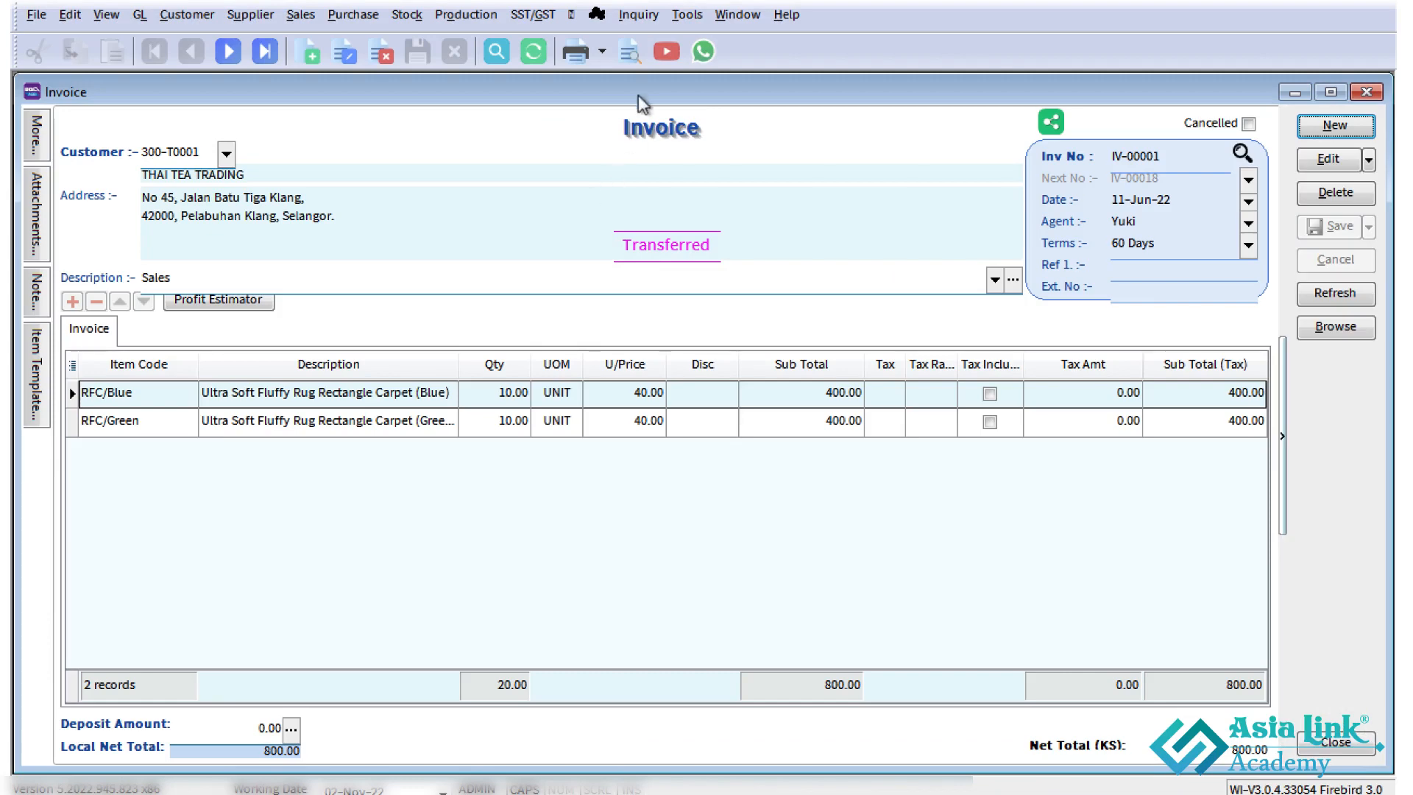
click(631, 53)
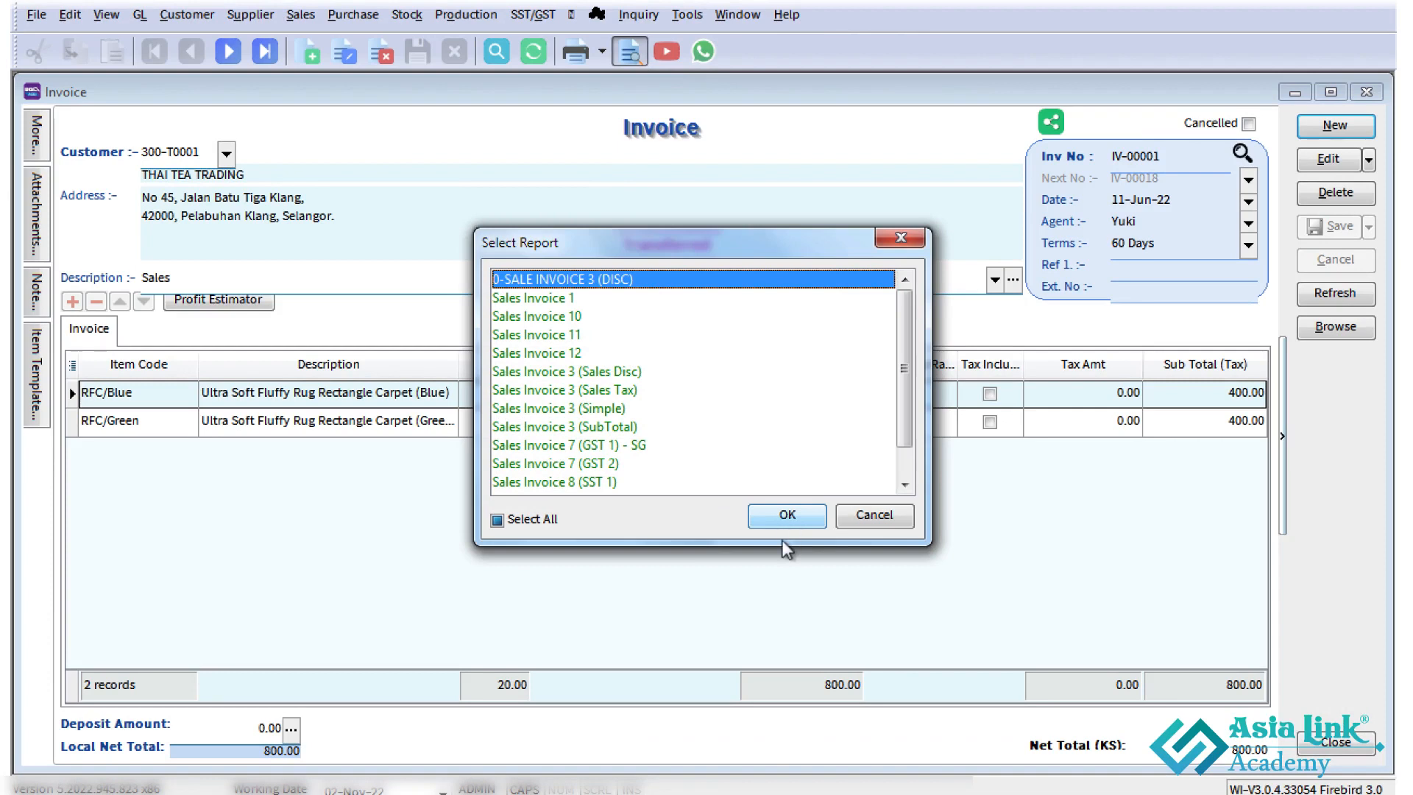
click(536, 379)
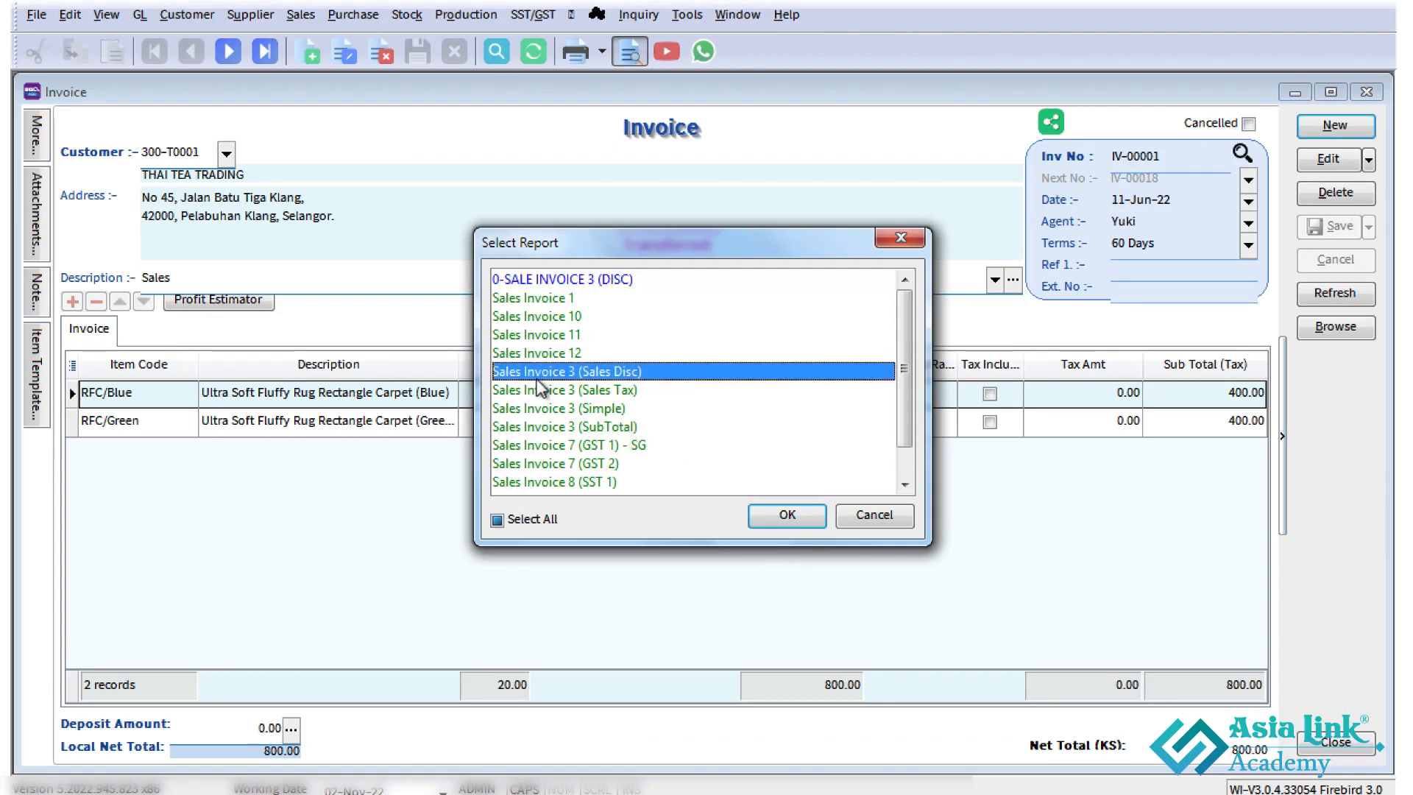
click(581, 282)
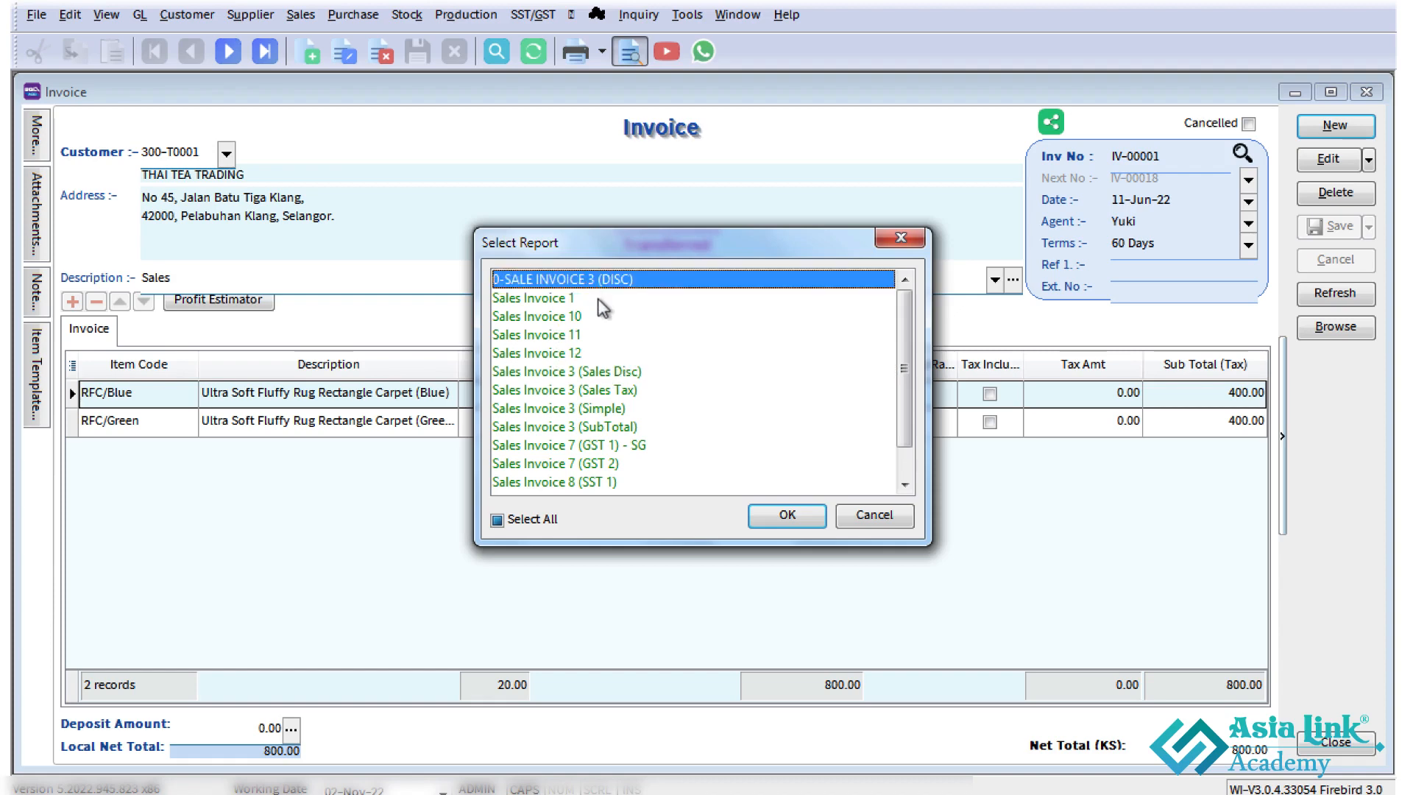
click(781, 515)
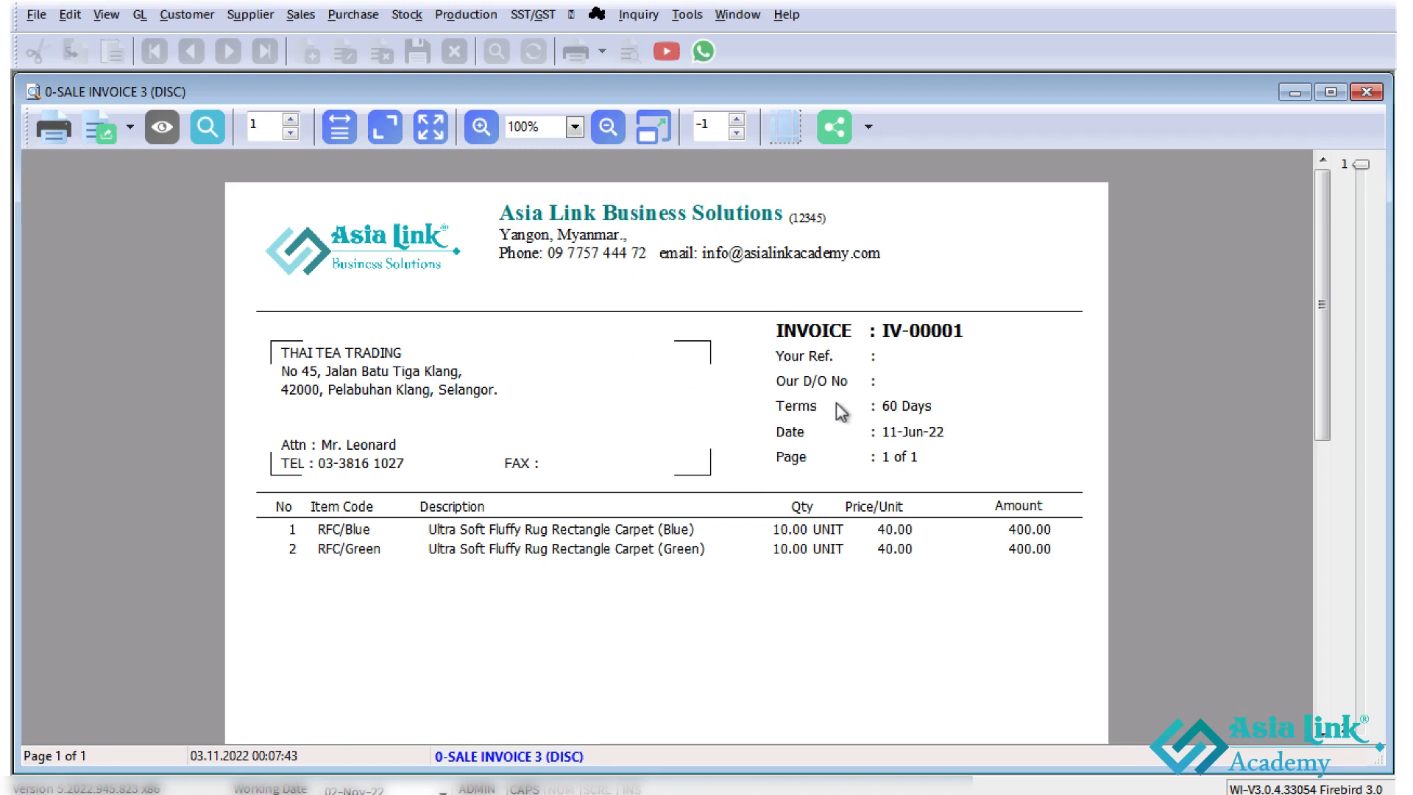
scroll(837, 403, down, 3)
scroll(836, 407, down, 3)
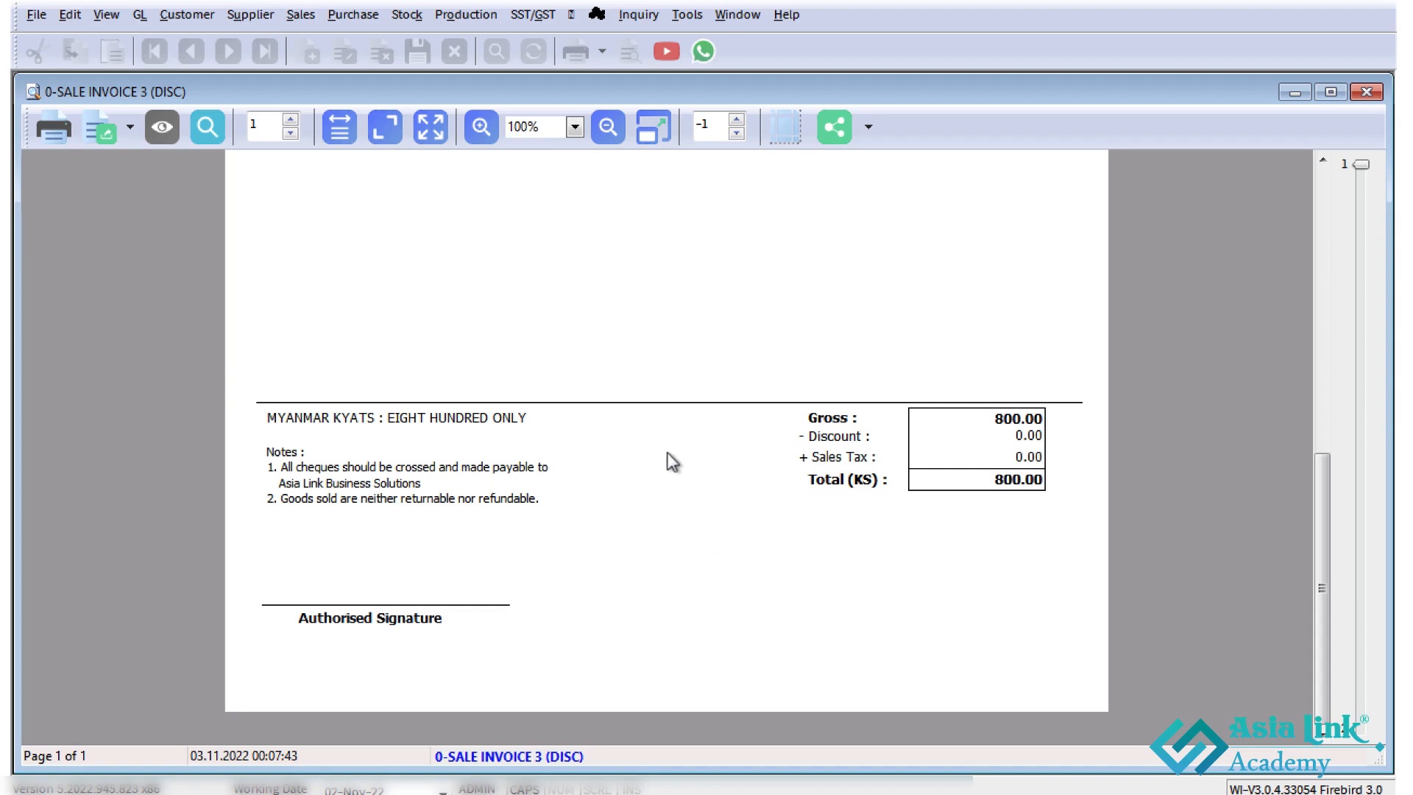
Open the 0-SALE INVOICE 3 (DISC) layout in the report designer and select the Authorised Signature label in the group footer
click(548, 757)
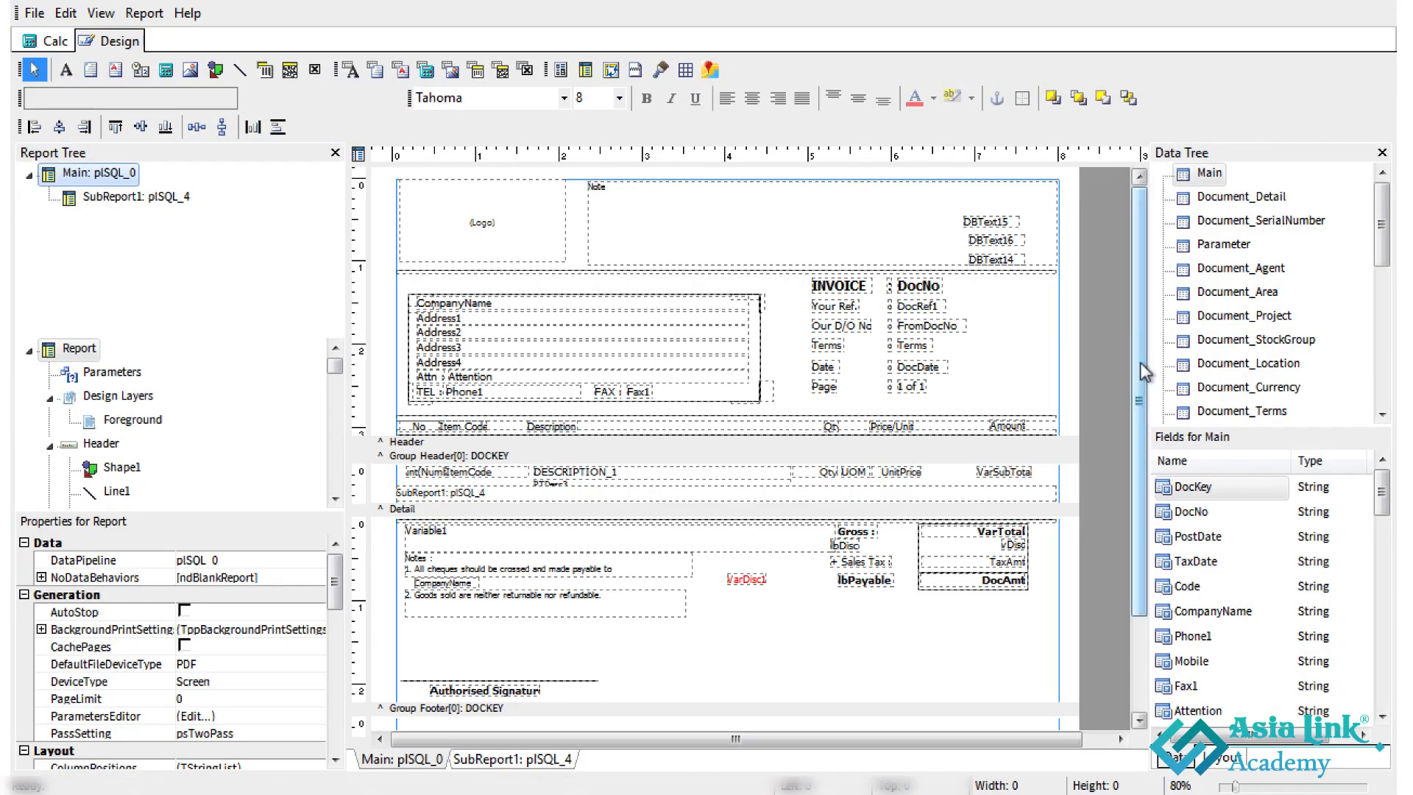
drag(1140, 365, 1139, 438)
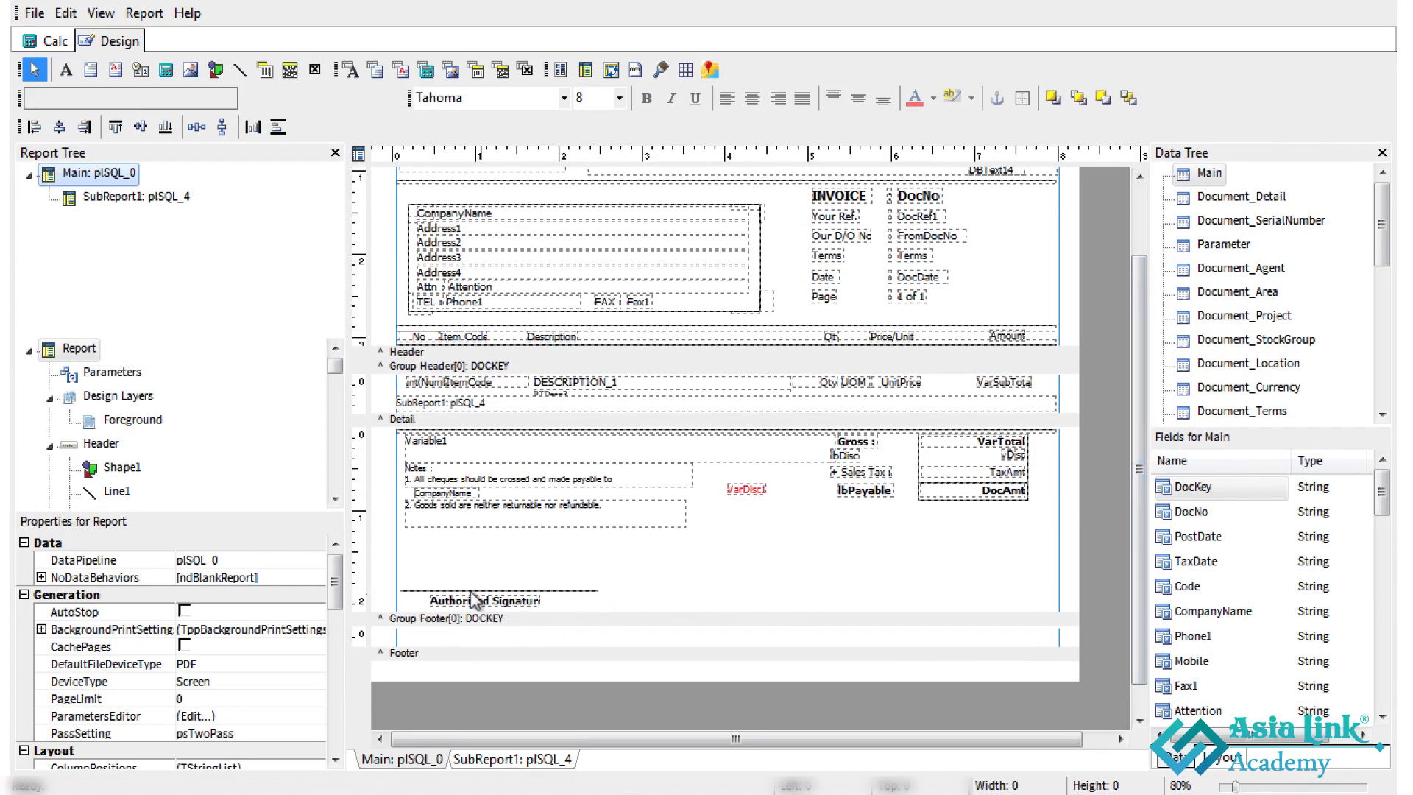
click(517, 600)
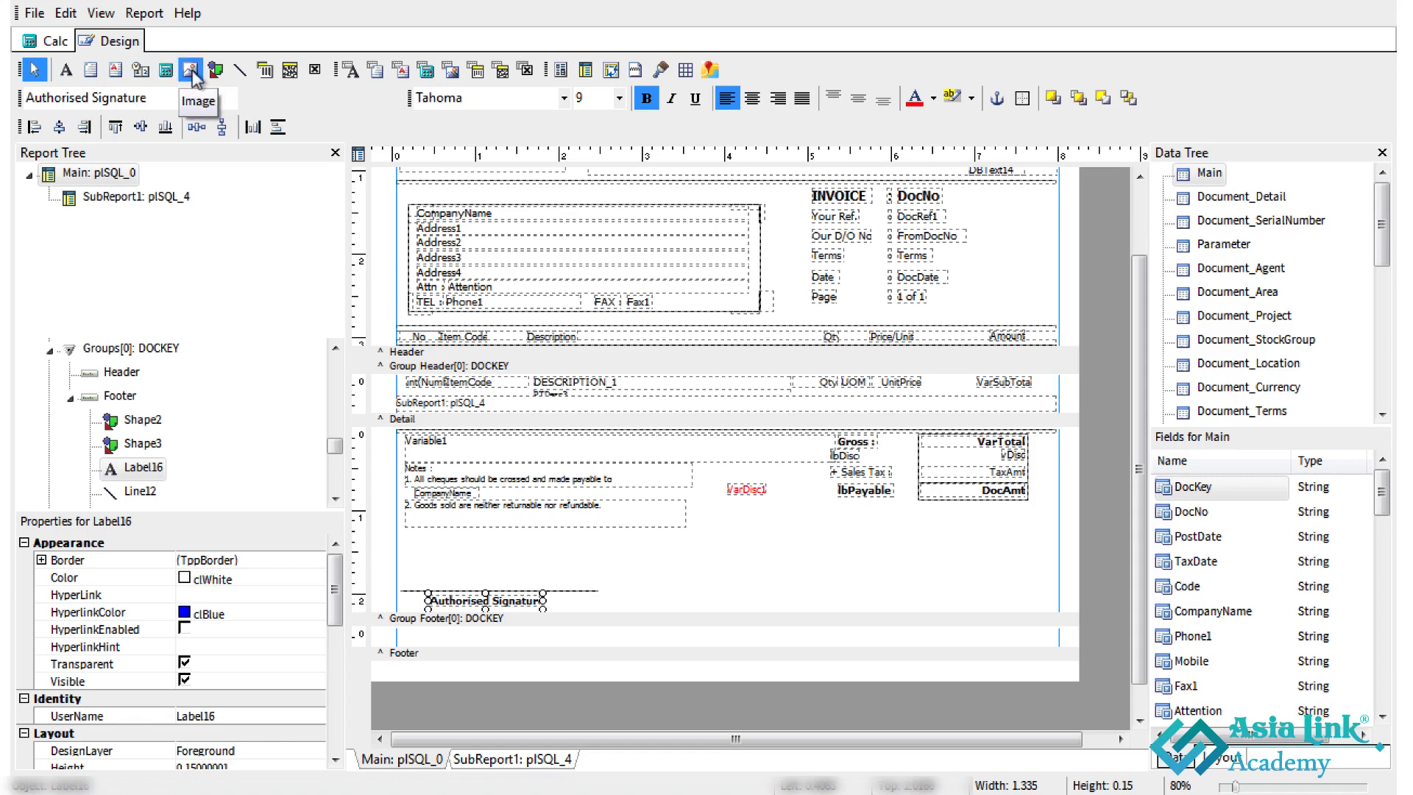
Draw a second signature line in the group footer's empty right-hand area, about 1.88 wide, level with the existing signature line
click(240, 72)
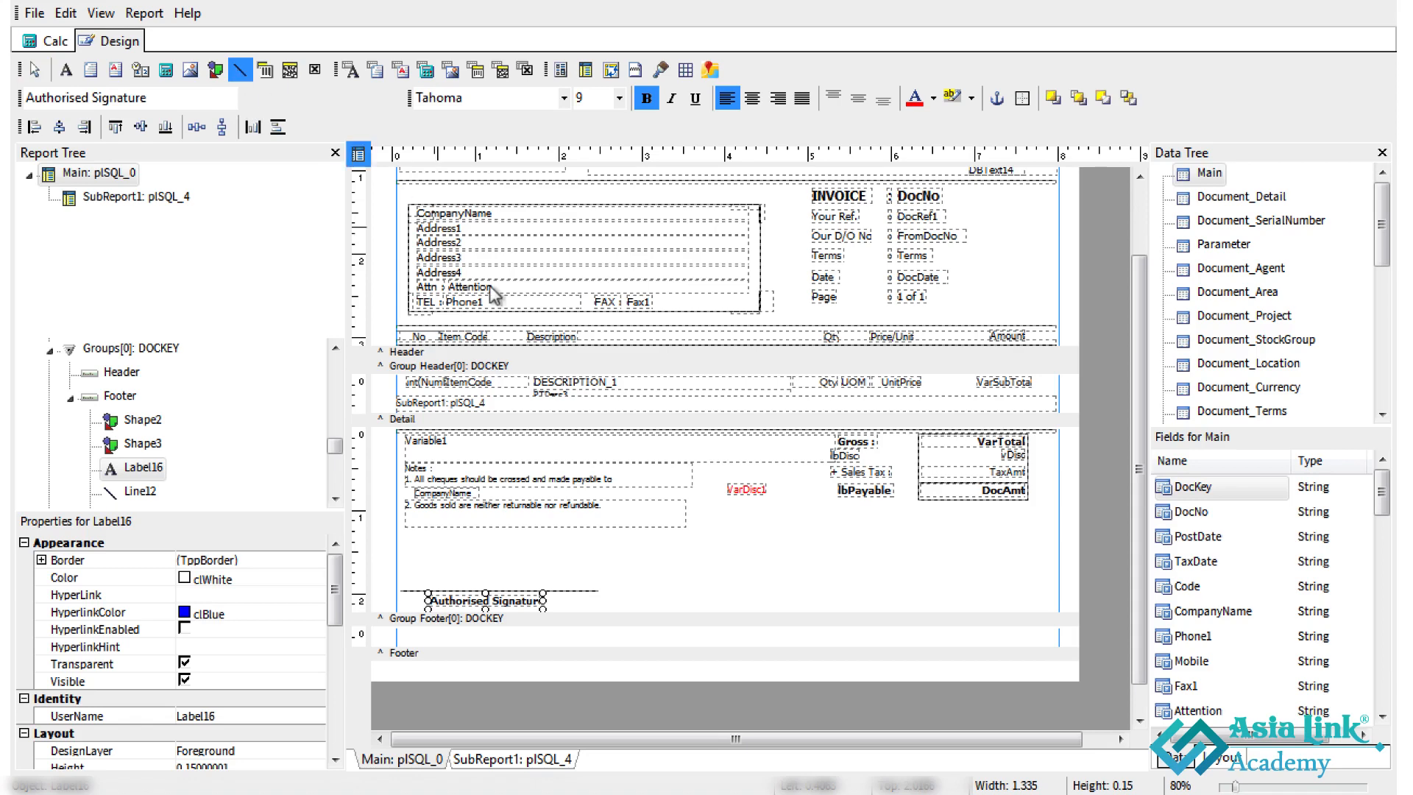
click(787, 580)
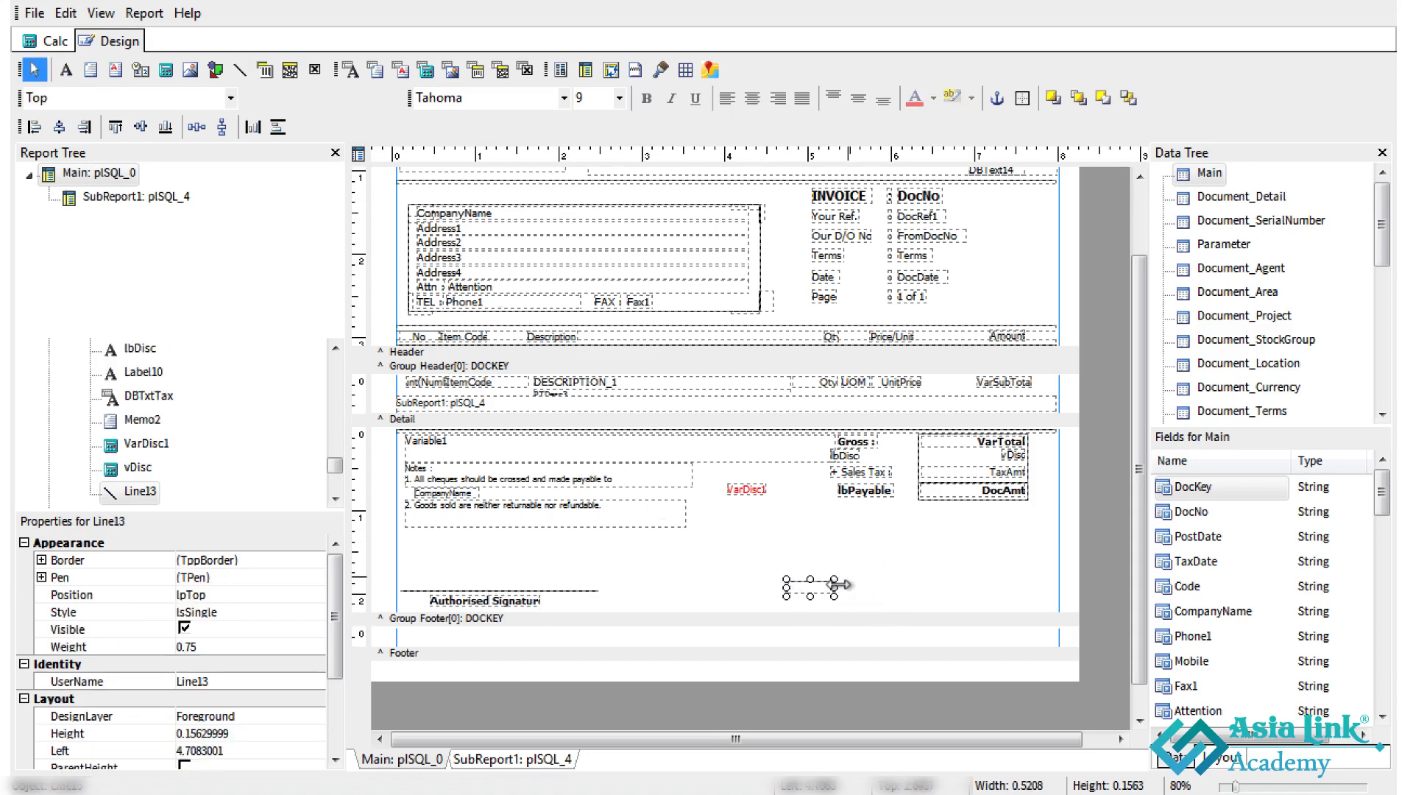
drag(815, 589, 799, 598)
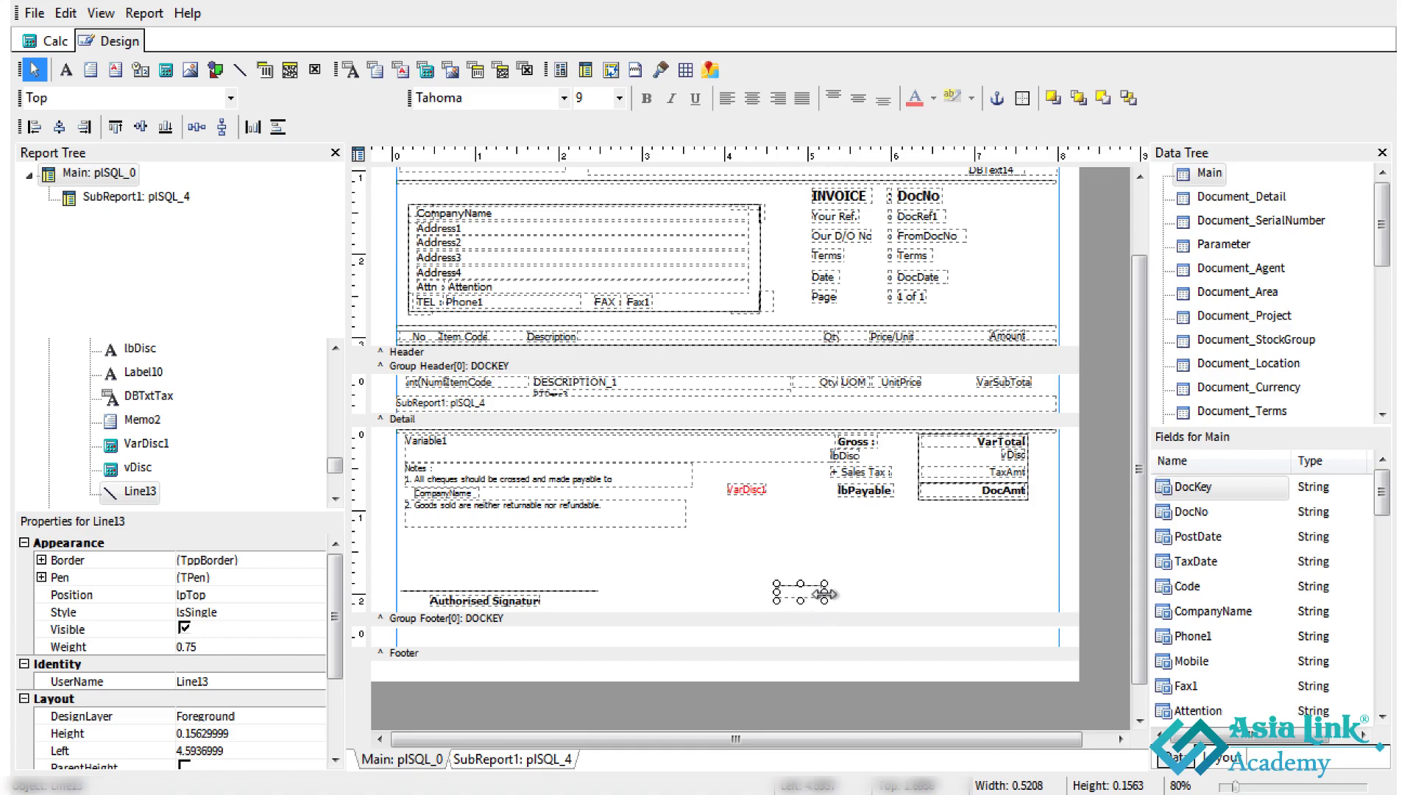
drag(926, 594, 939, 593)
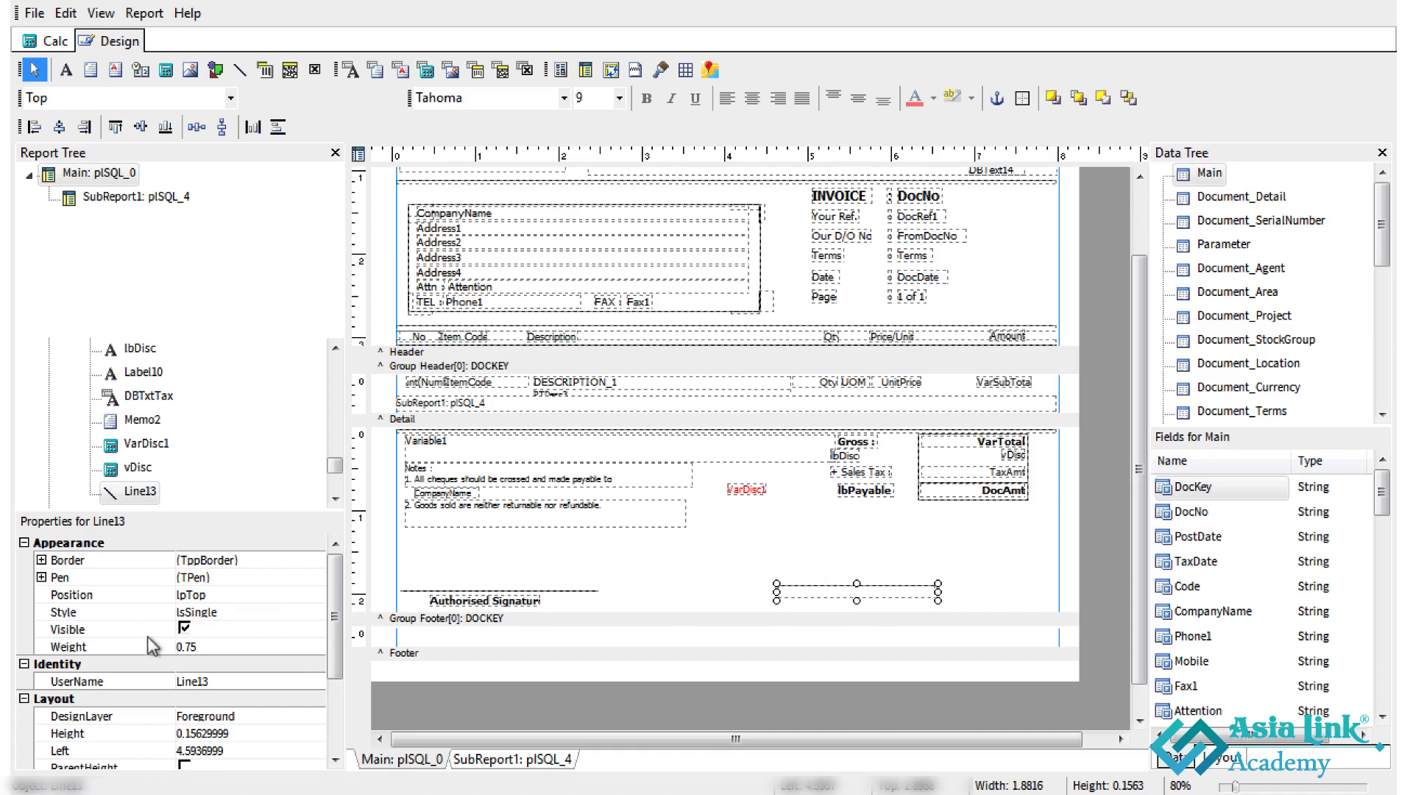
Try a width of 1.5 on the new signature line and settle on 2
drag(335, 665, 335, 706)
click(224, 735)
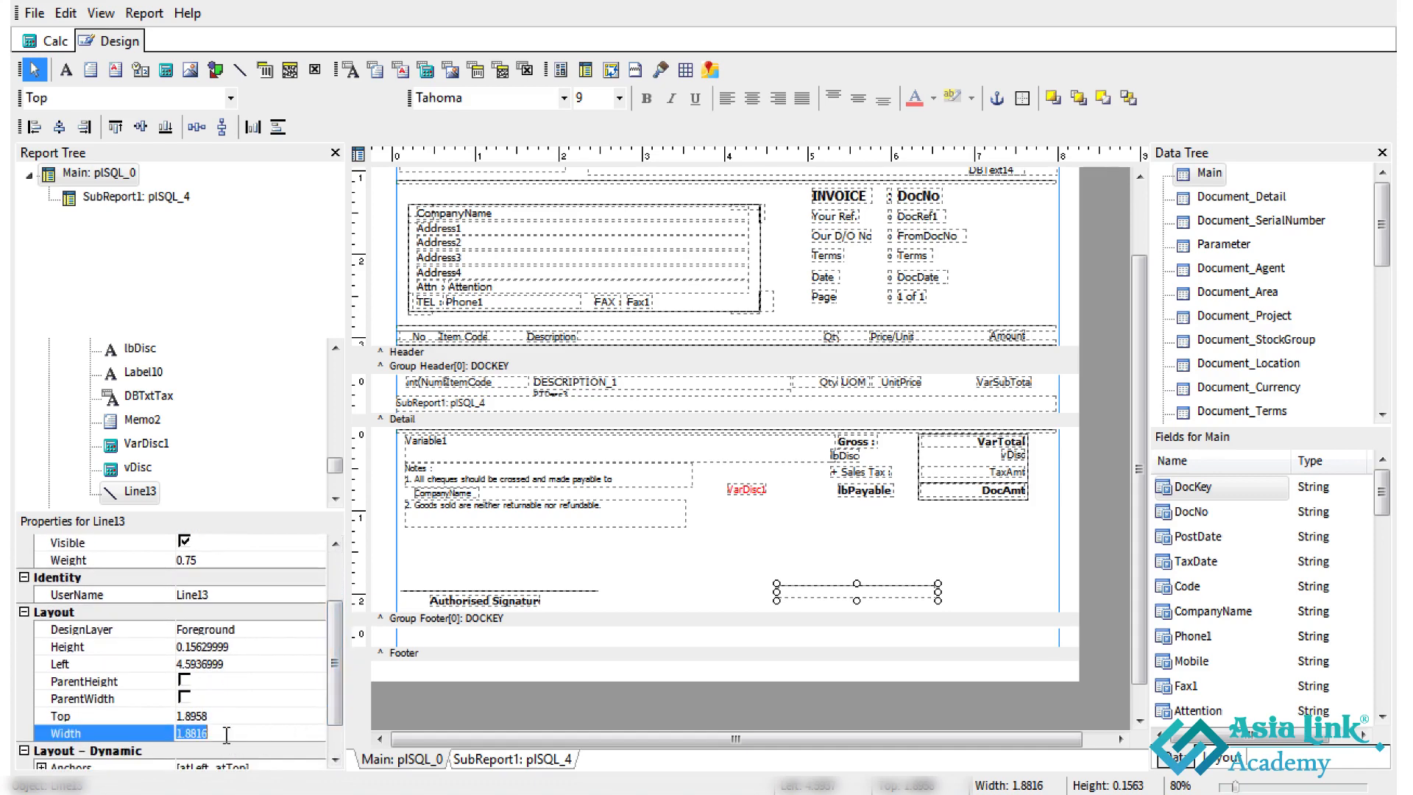
text(1.5)
key(Return)
text(2)
key(Return)
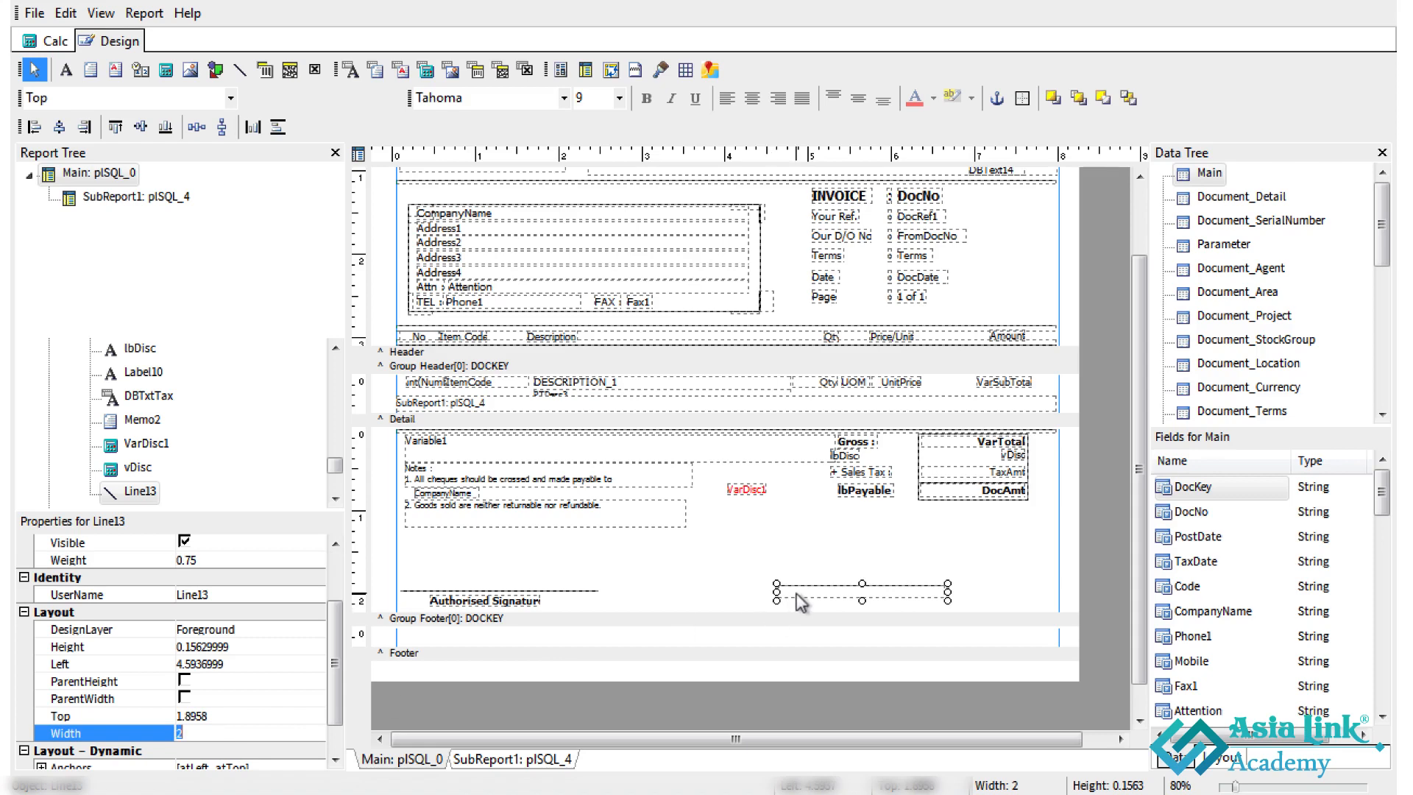
Set the new signature line's height to 0.1 and its top position to 2
click(214, 647)
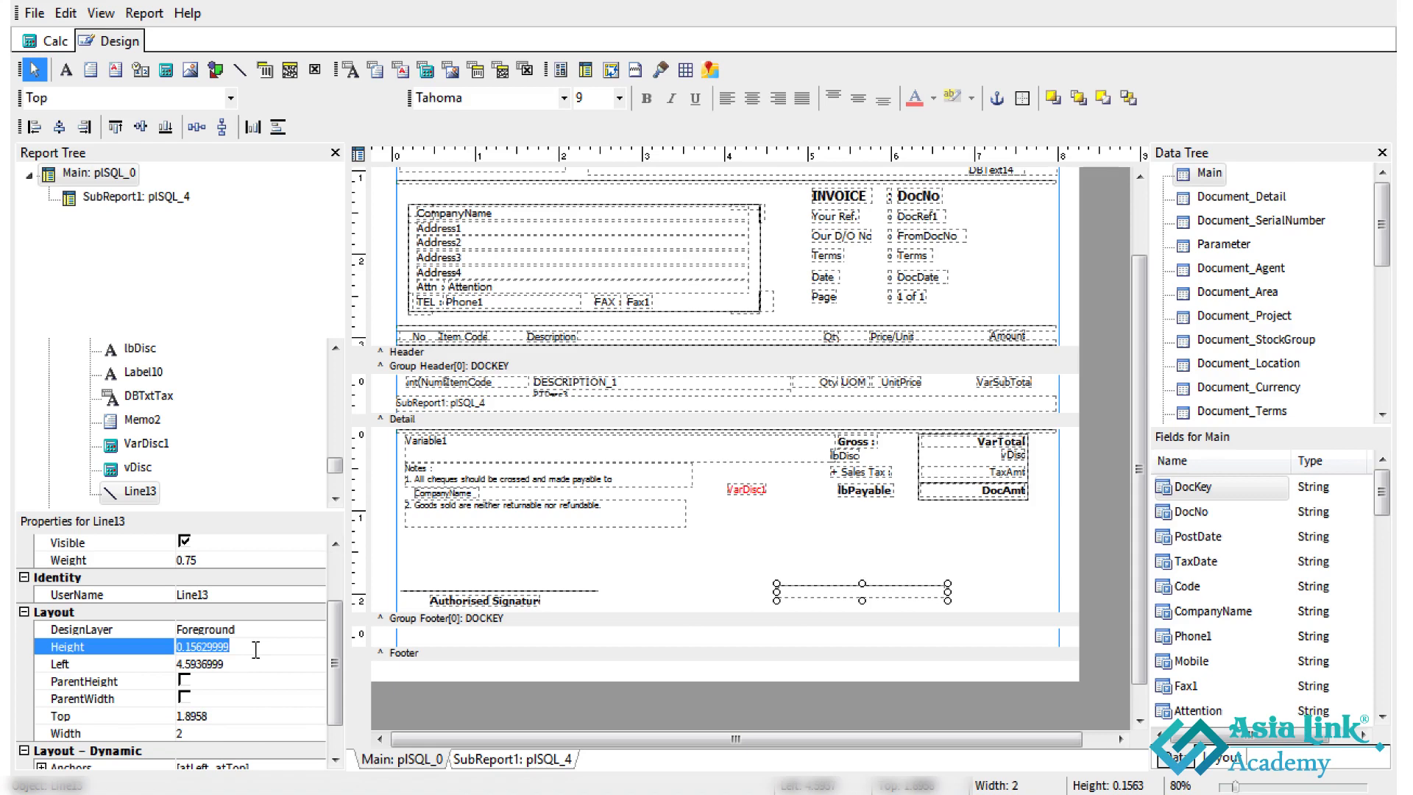
text(.1)
key(Return)
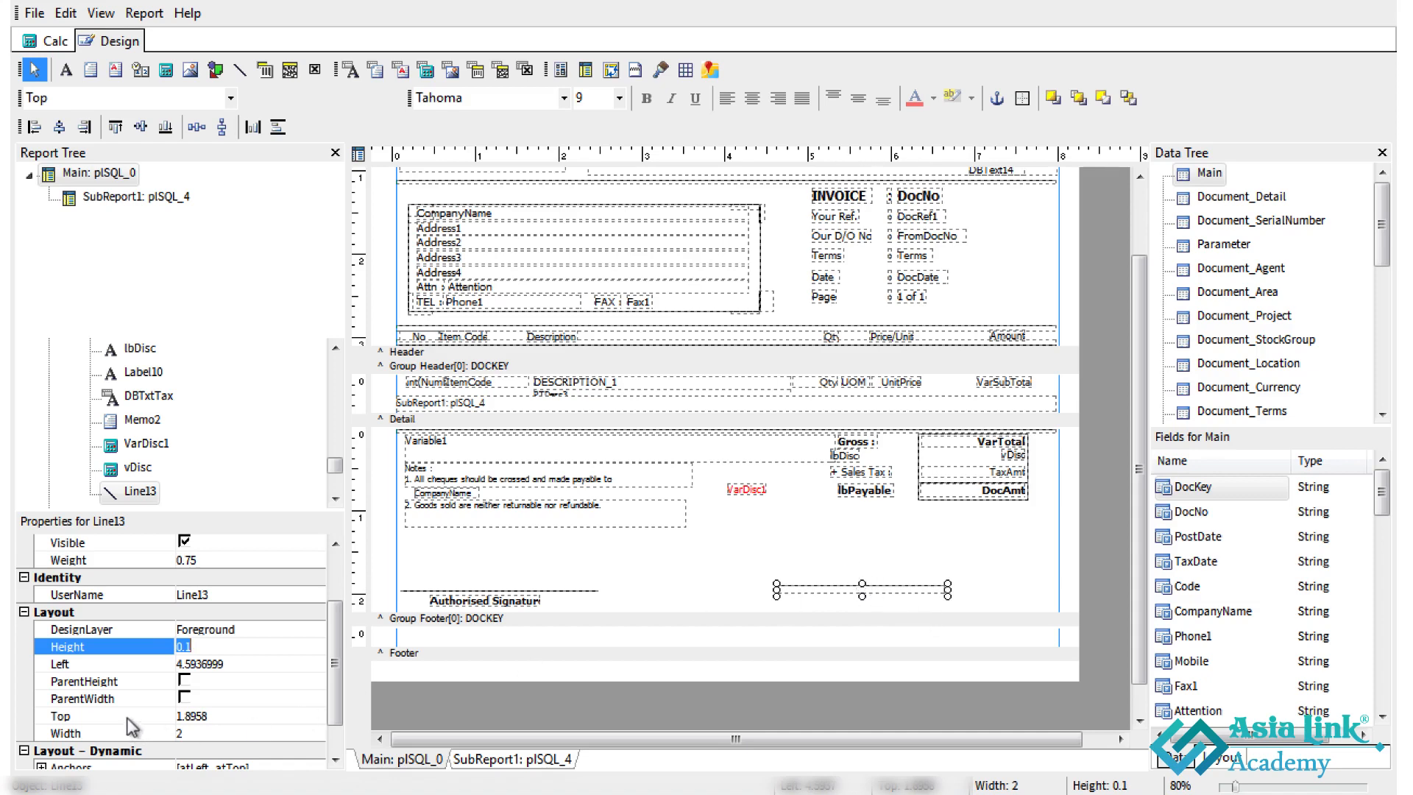
click(216, 715)
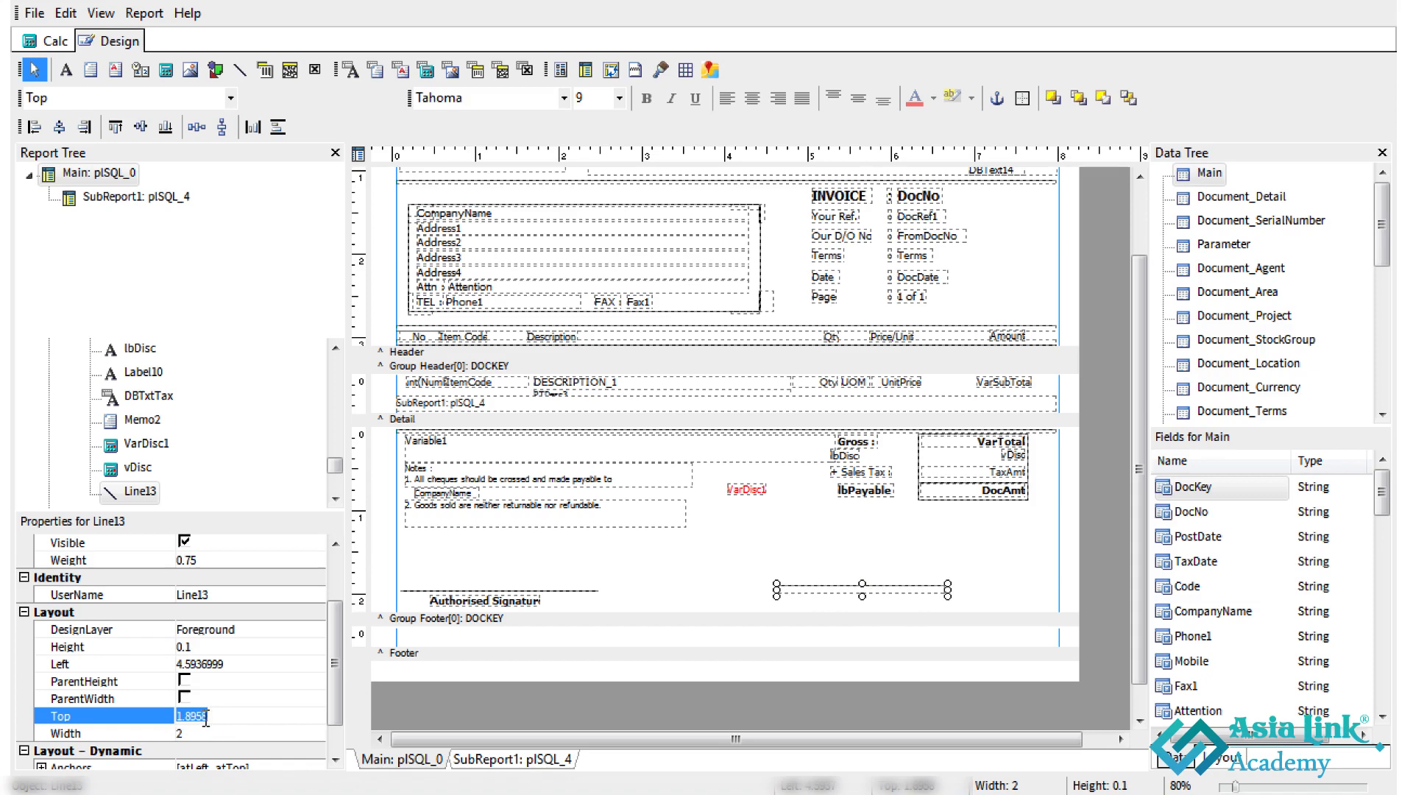
text(2)
key(Return)
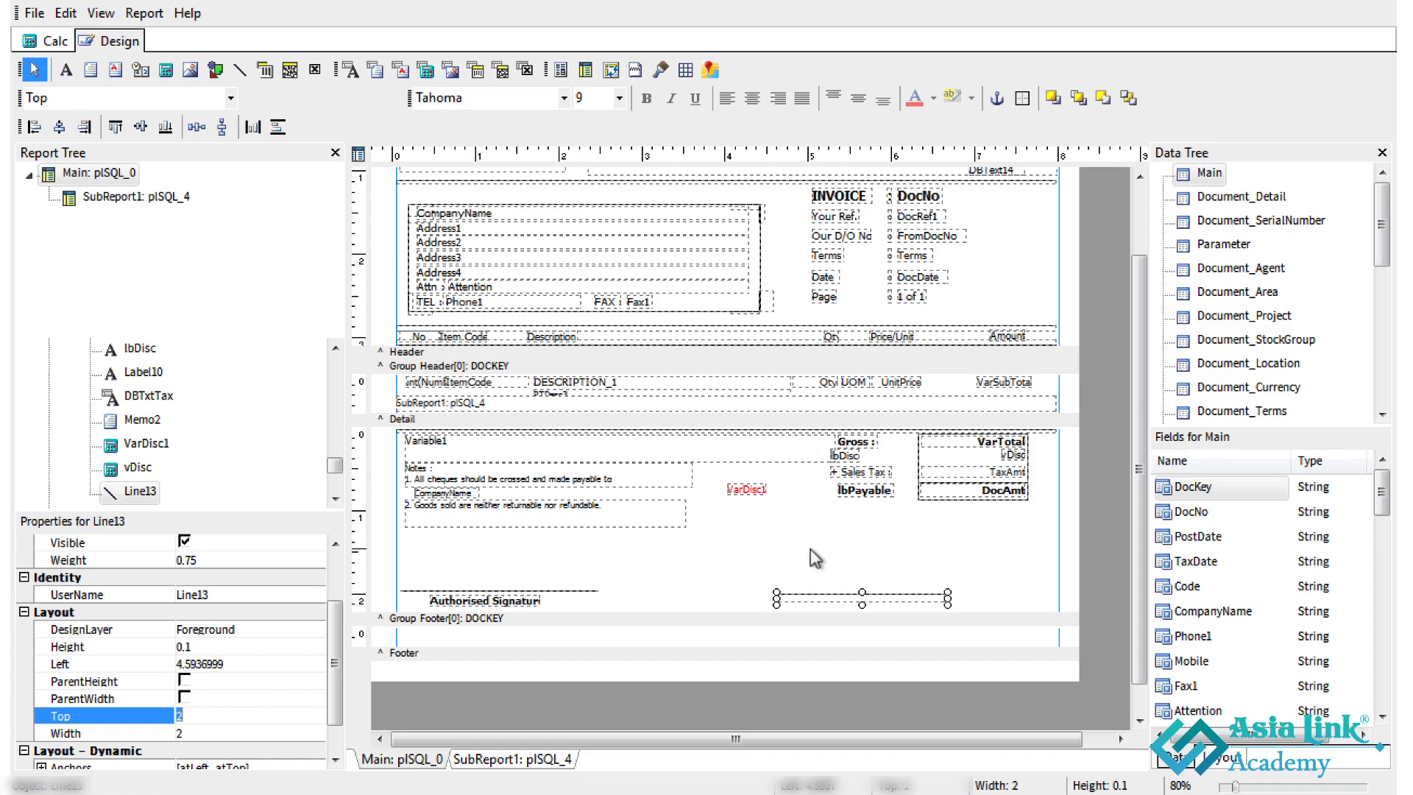
Set the top position of the line above Authorised Signature to 2, matching the new line
click(578, 599)
click(568, 592)
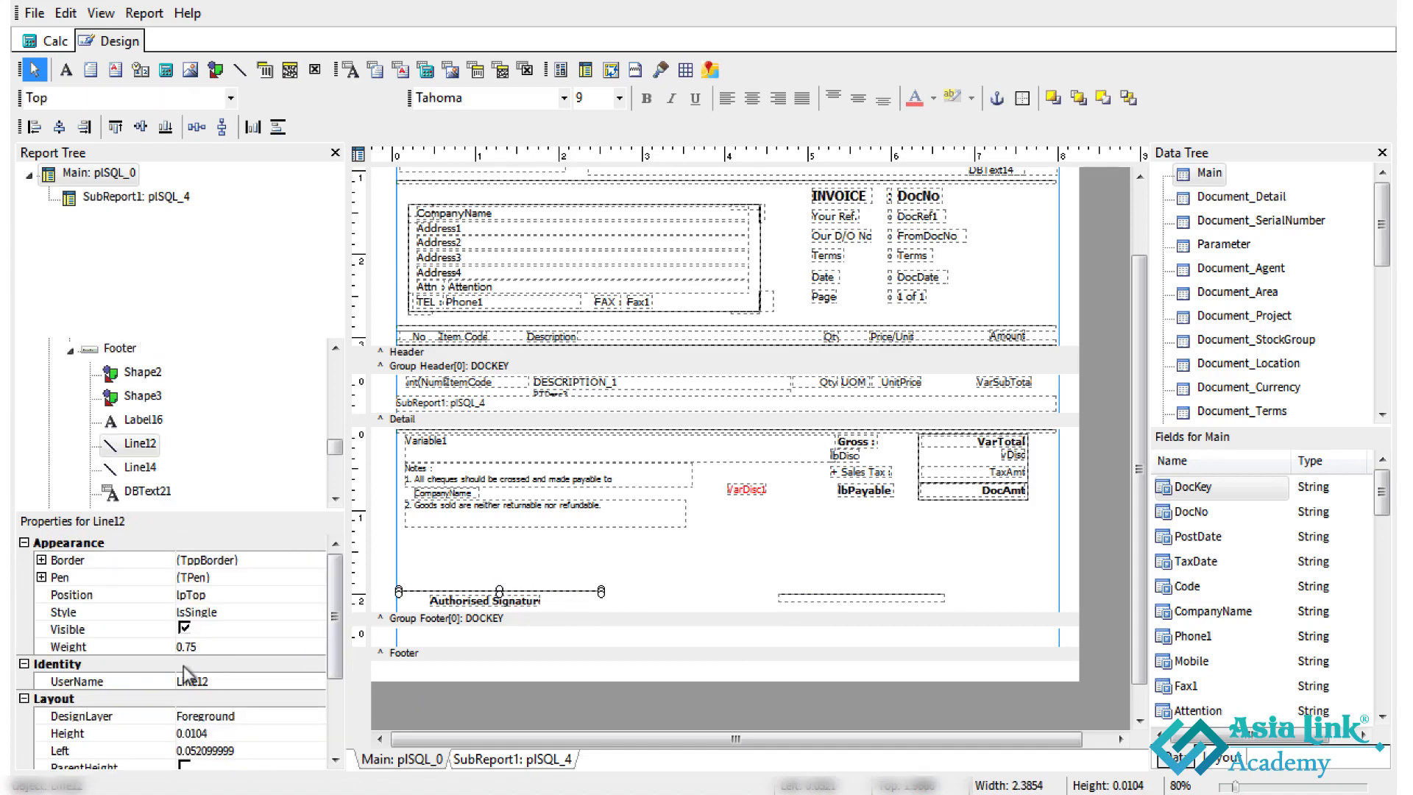
scroll(337, 661, down, 1)
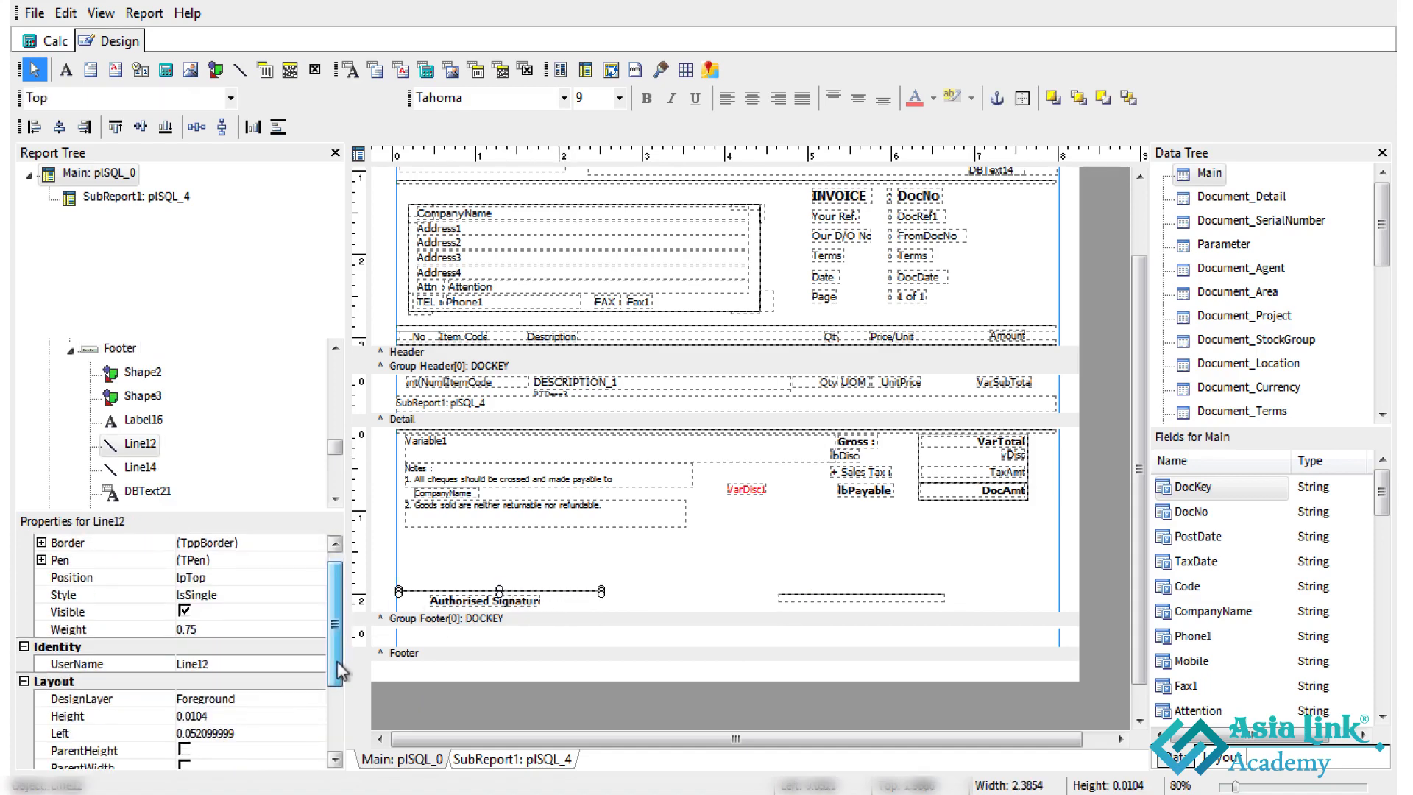
click(221, 716)
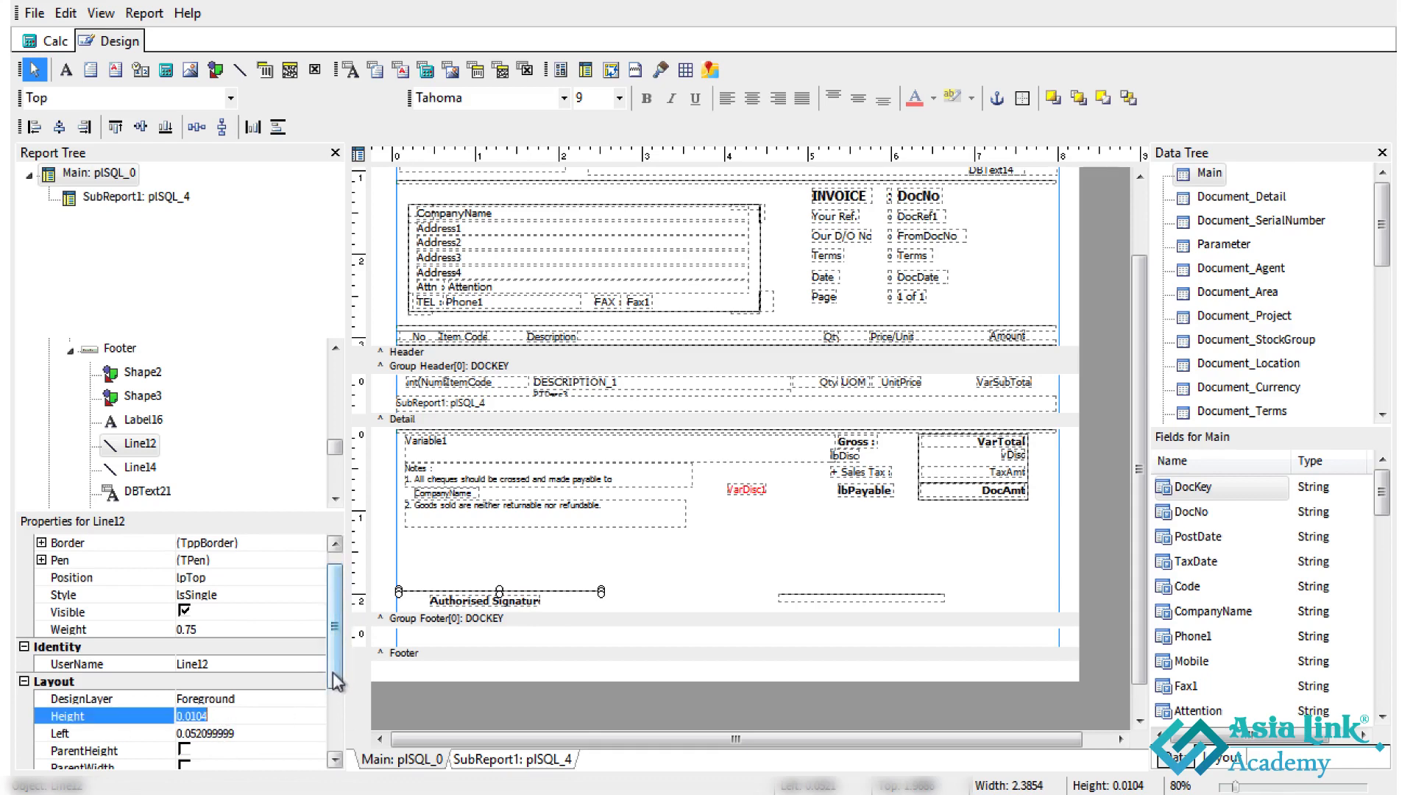
scroll(319, 691, down, 2)
click(220, 750)
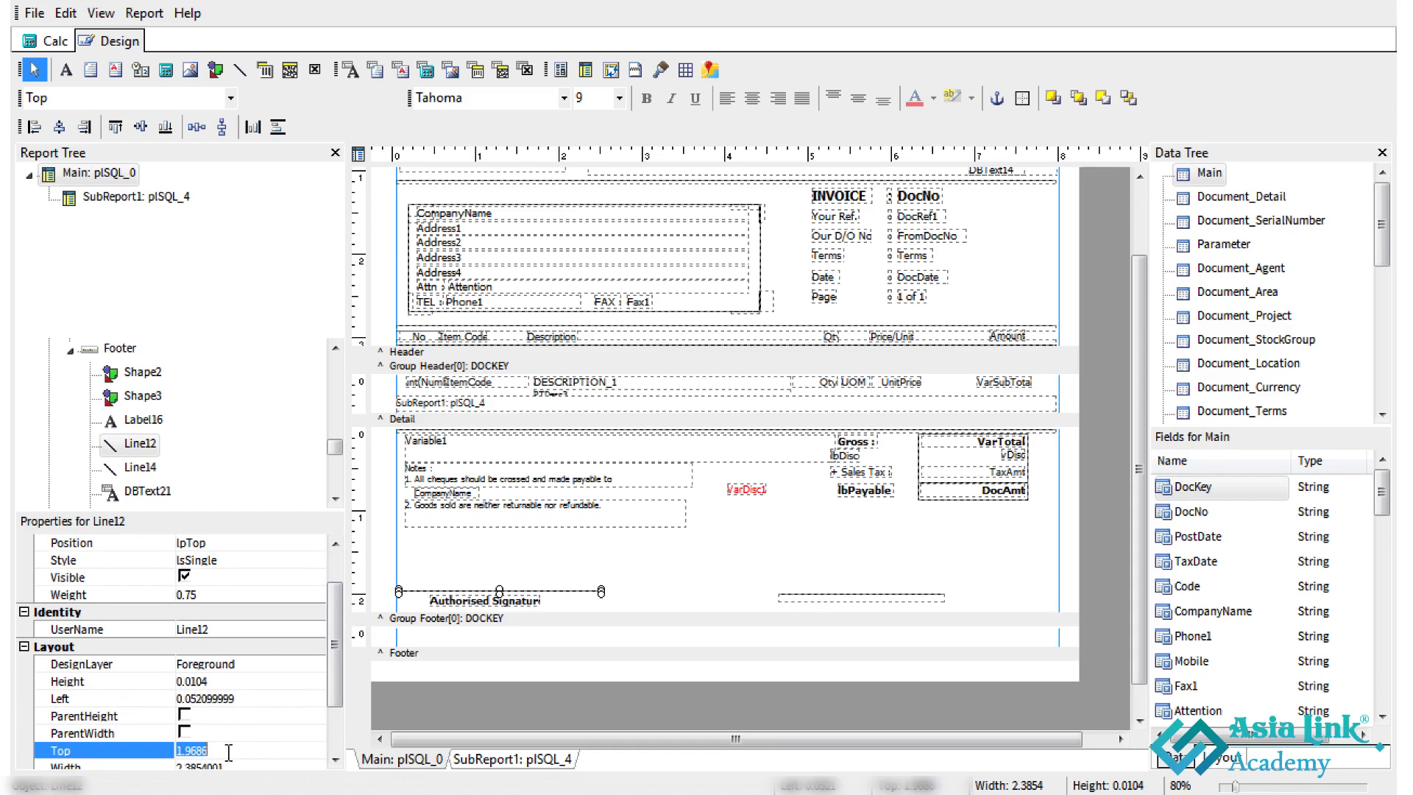
text(2)
key(Return)
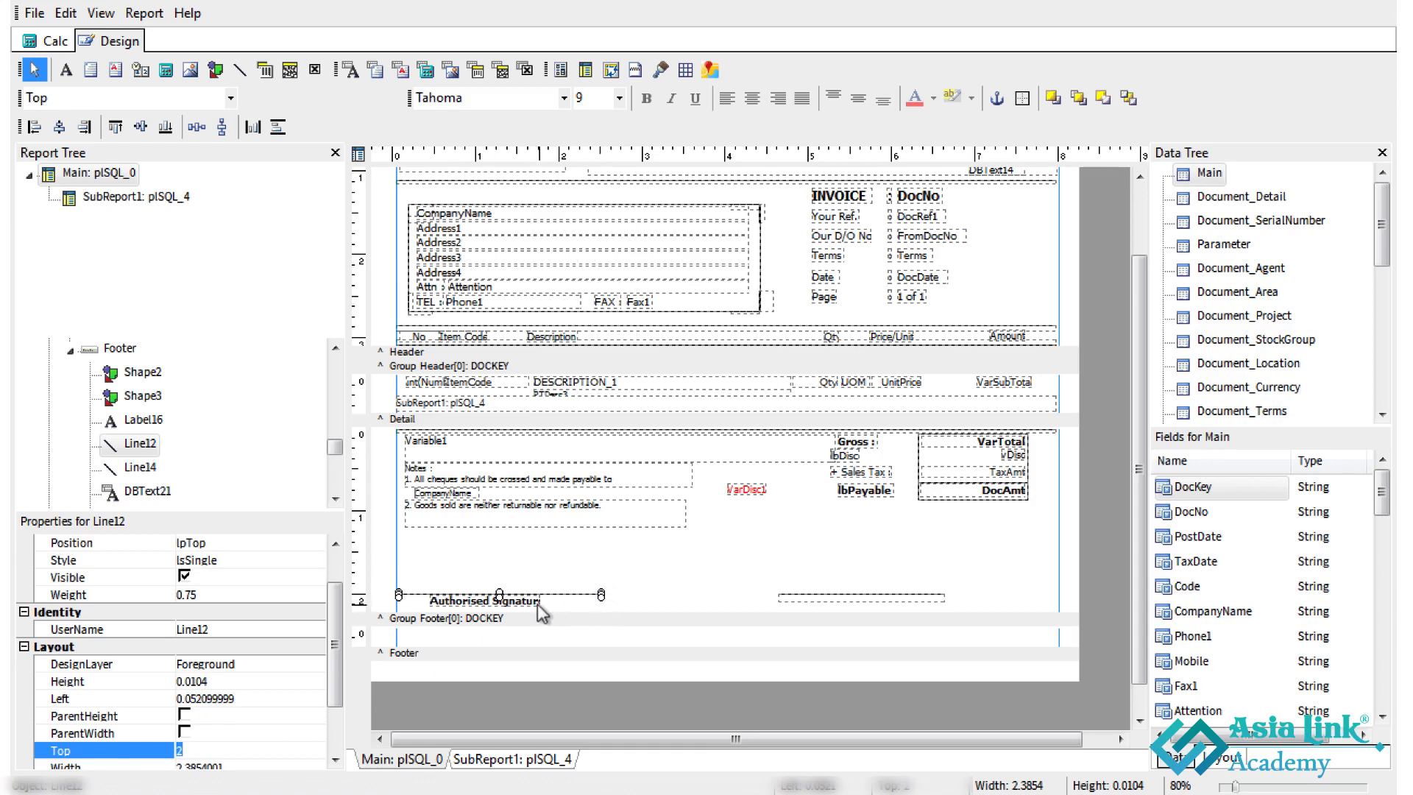
click(808, 599)
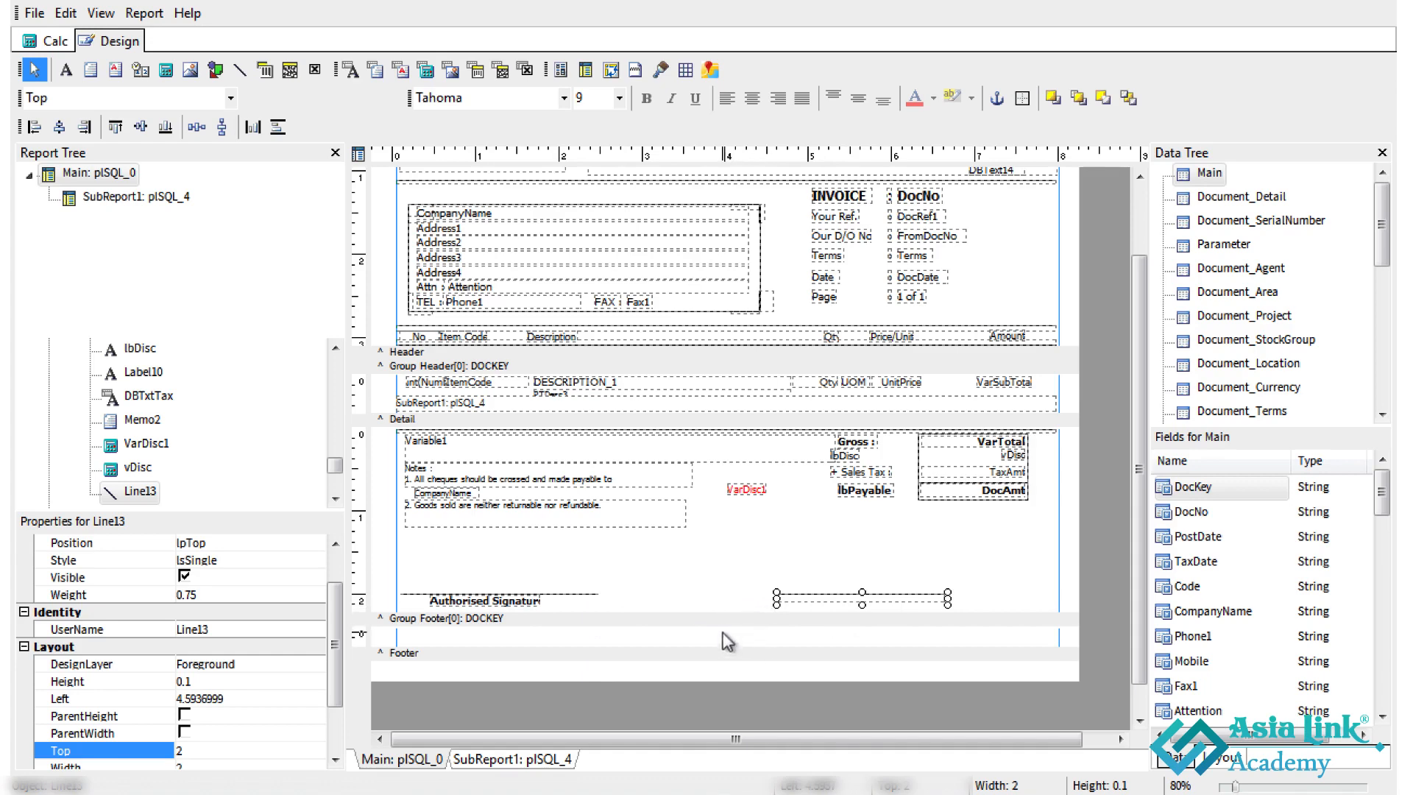
Add a label reading Sale Person just above the new signature line in the group footer
click(67, 74)
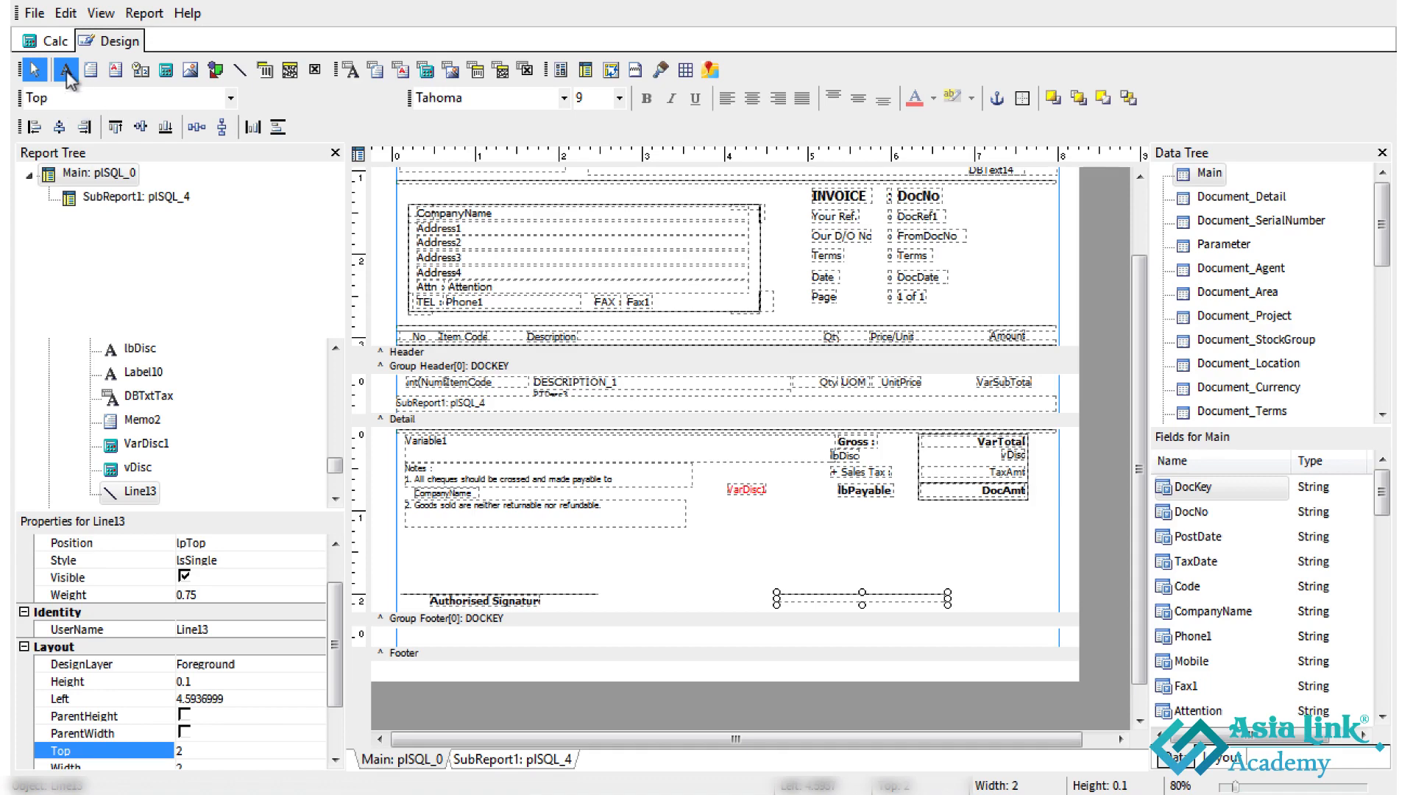
click(765, 562)
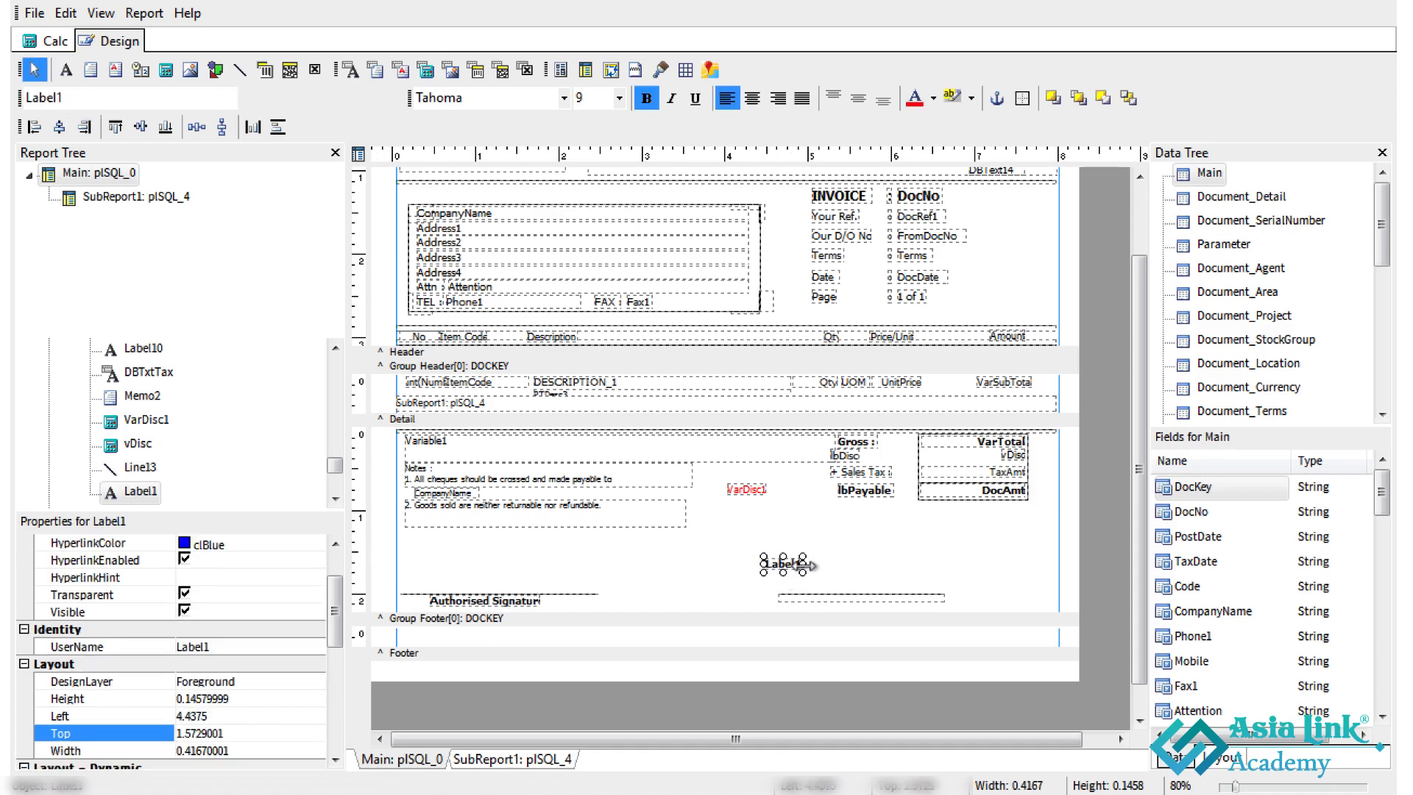
drag(810, 563, 887, 564)
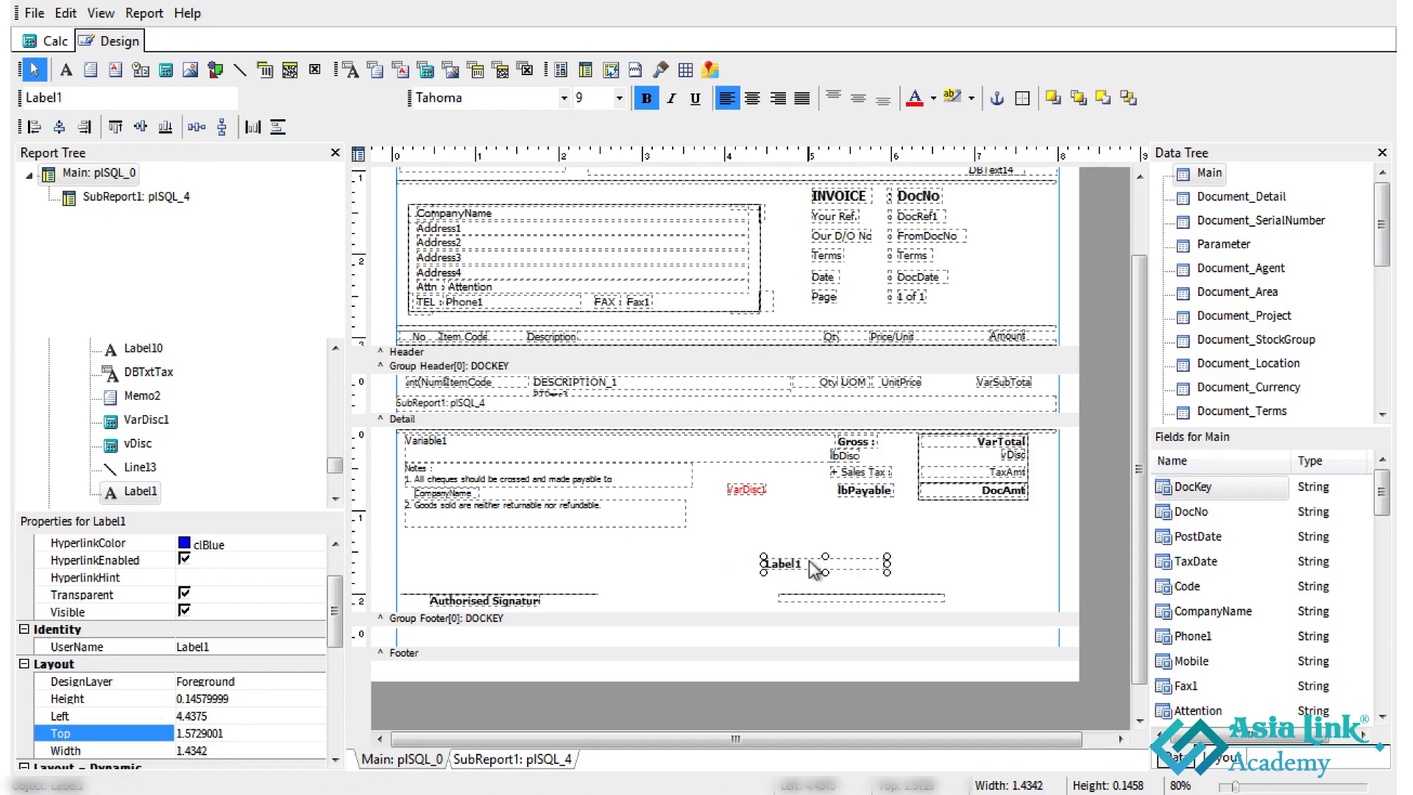
click(74, 98)
double_click(73, 98)
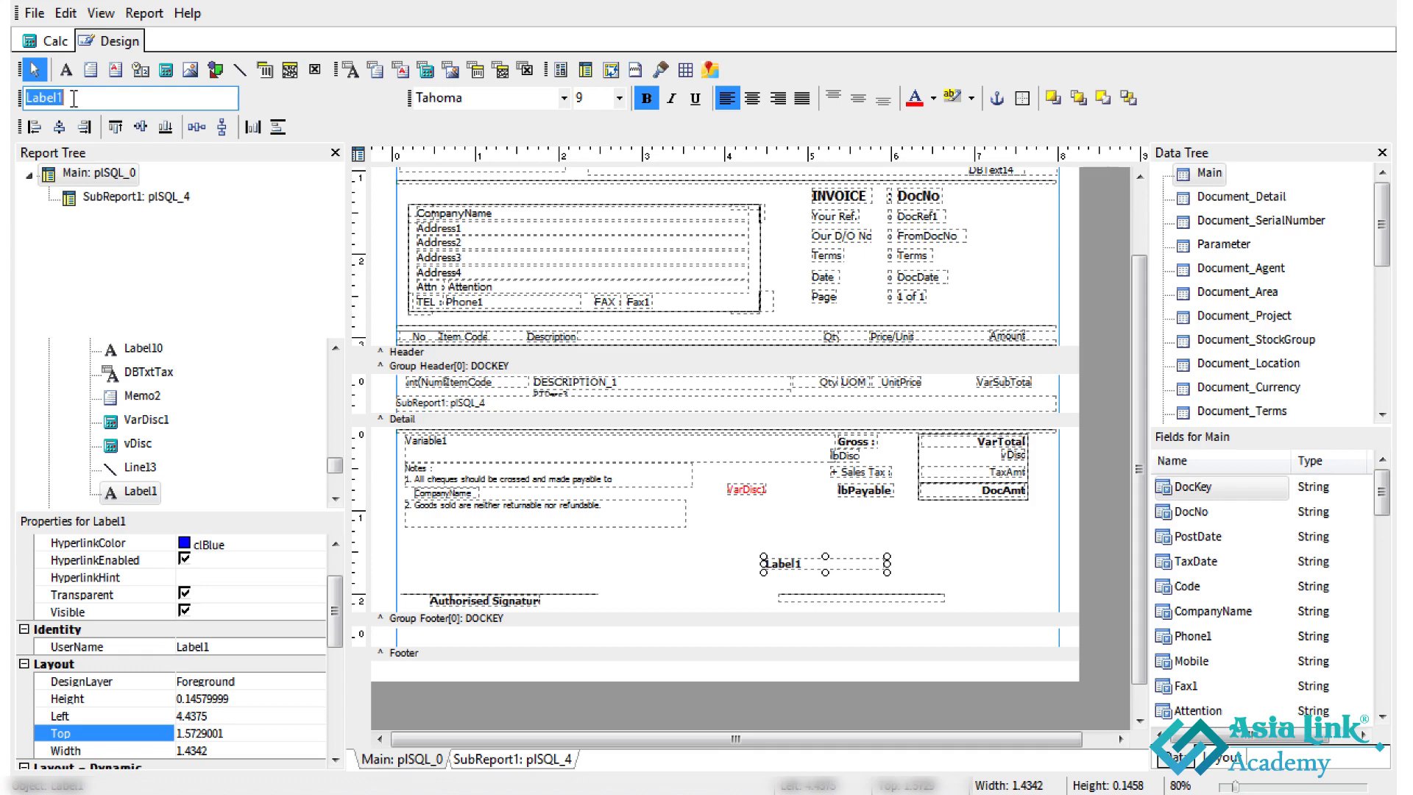
text(Sale Person)
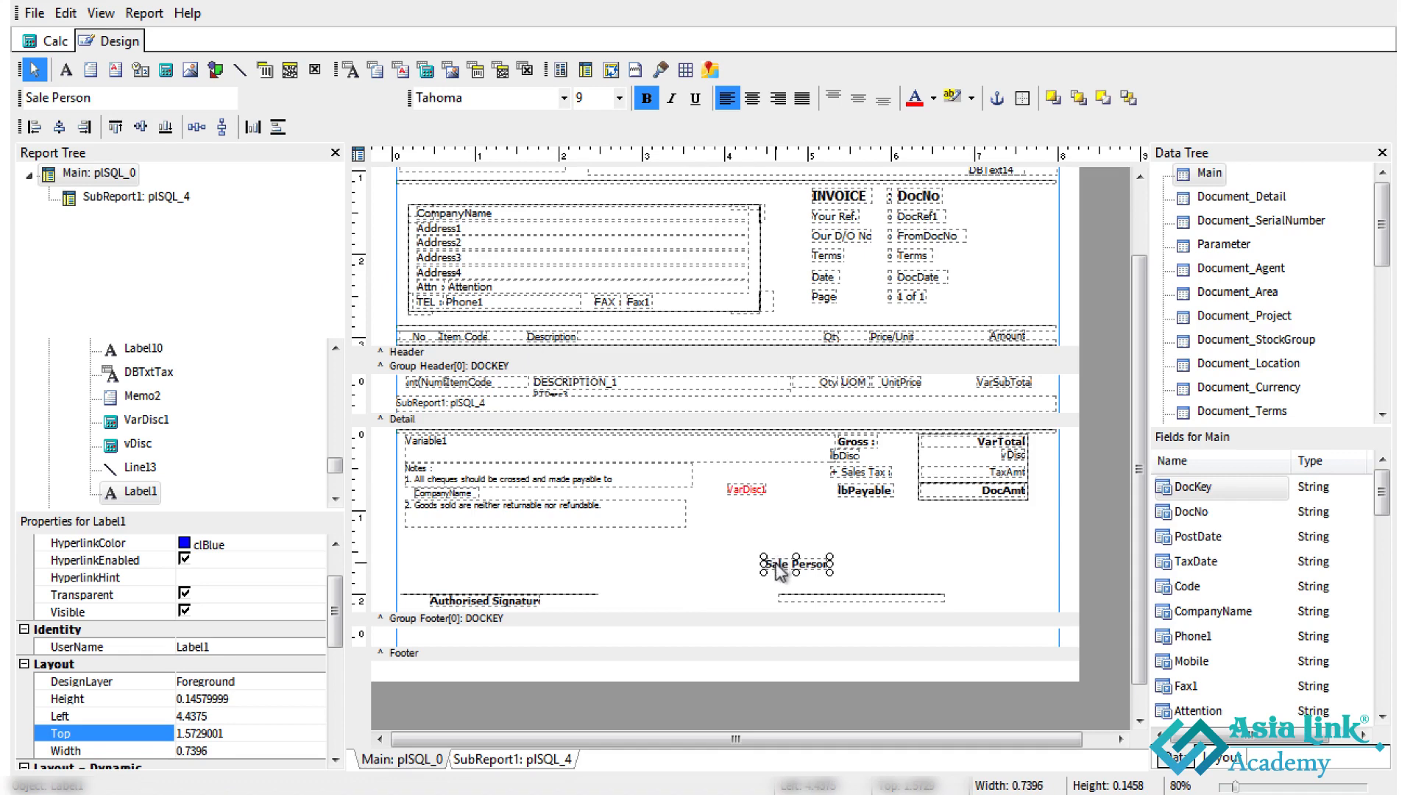
Move the Sale Person label below the start of the new signature line and nudge it slightly down
mouse_move(782, 570)
mouse_down()
mouse_move(824, 573)
mouse_move(831, 589)
mouse_move(834, 610)
mouse_move(799, 614)
mouse_up()
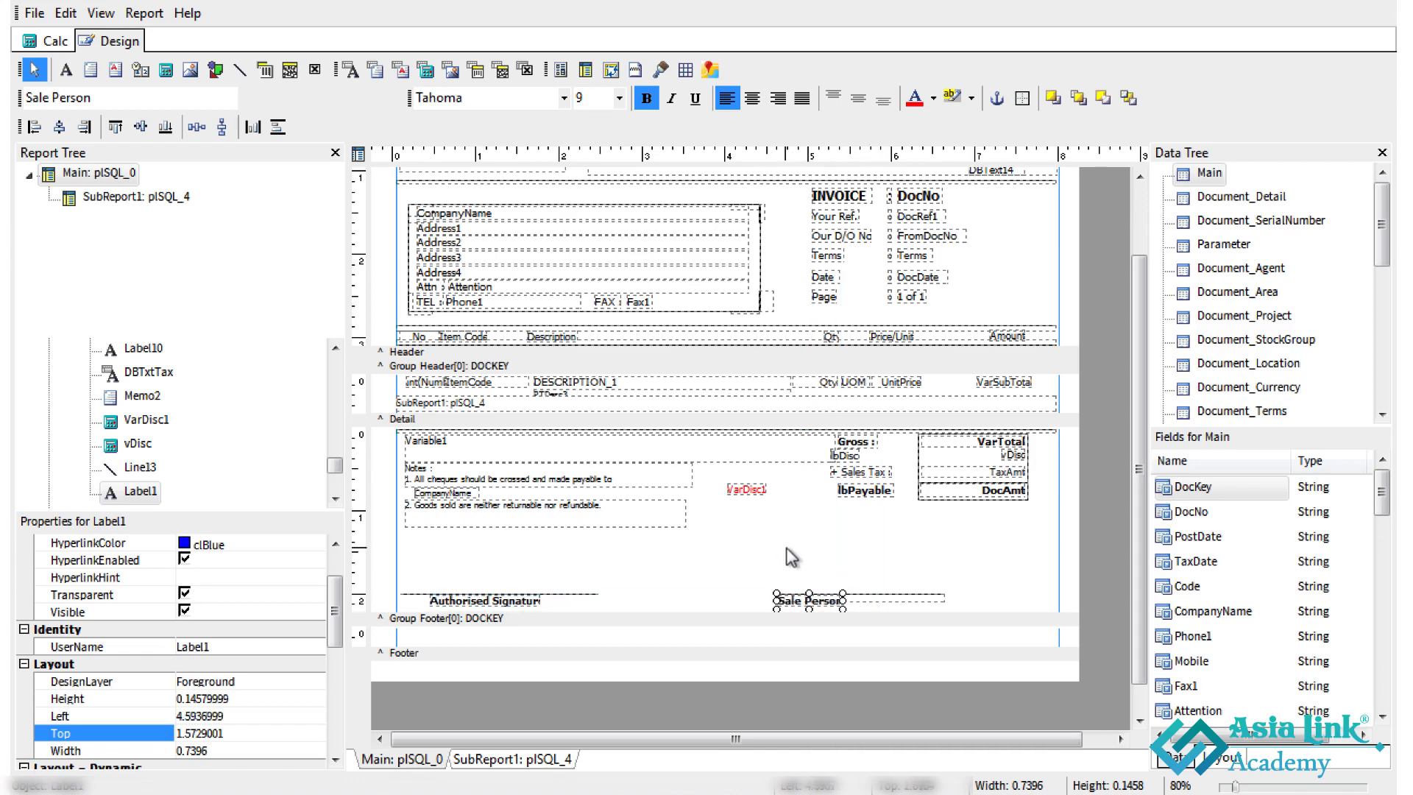
click(864, 559)
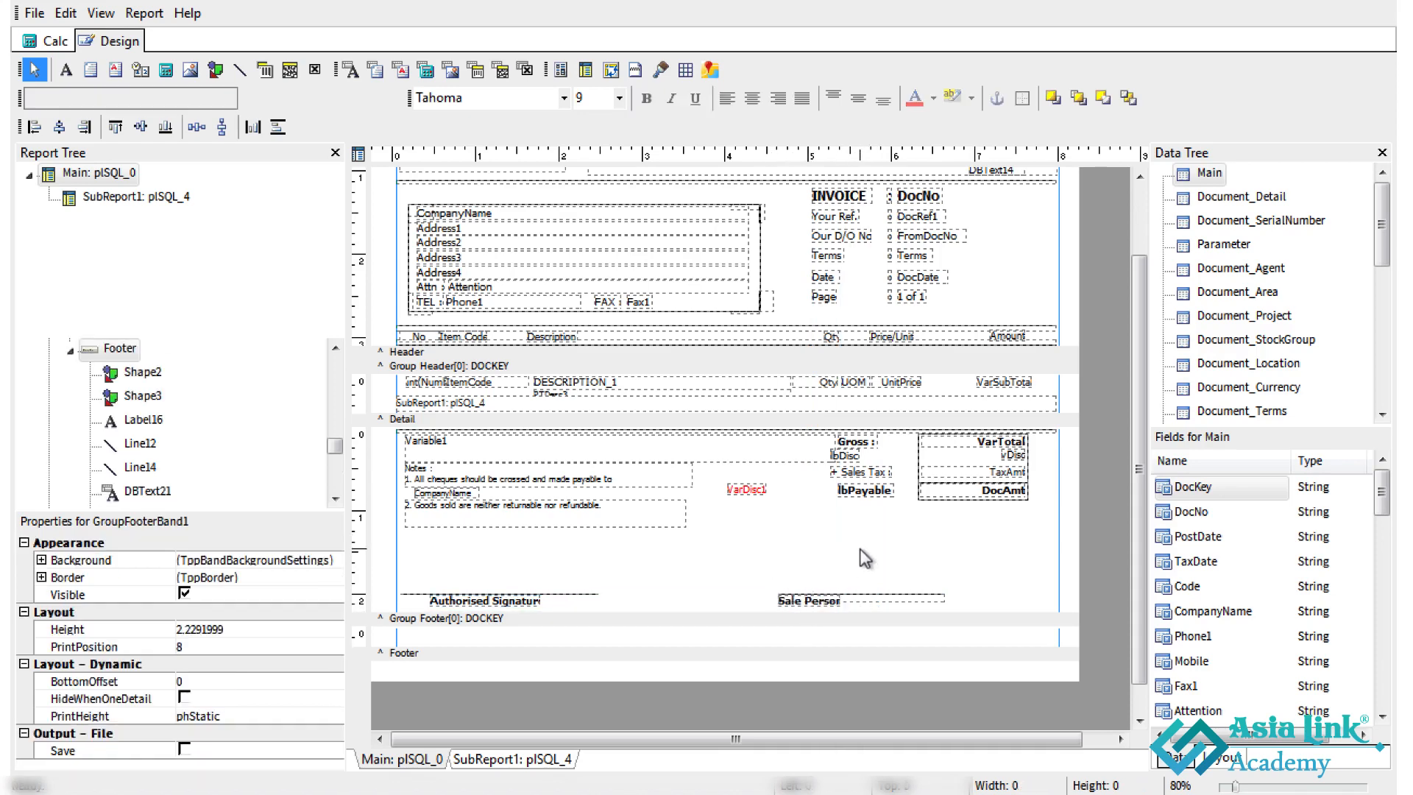
click(808, 602)
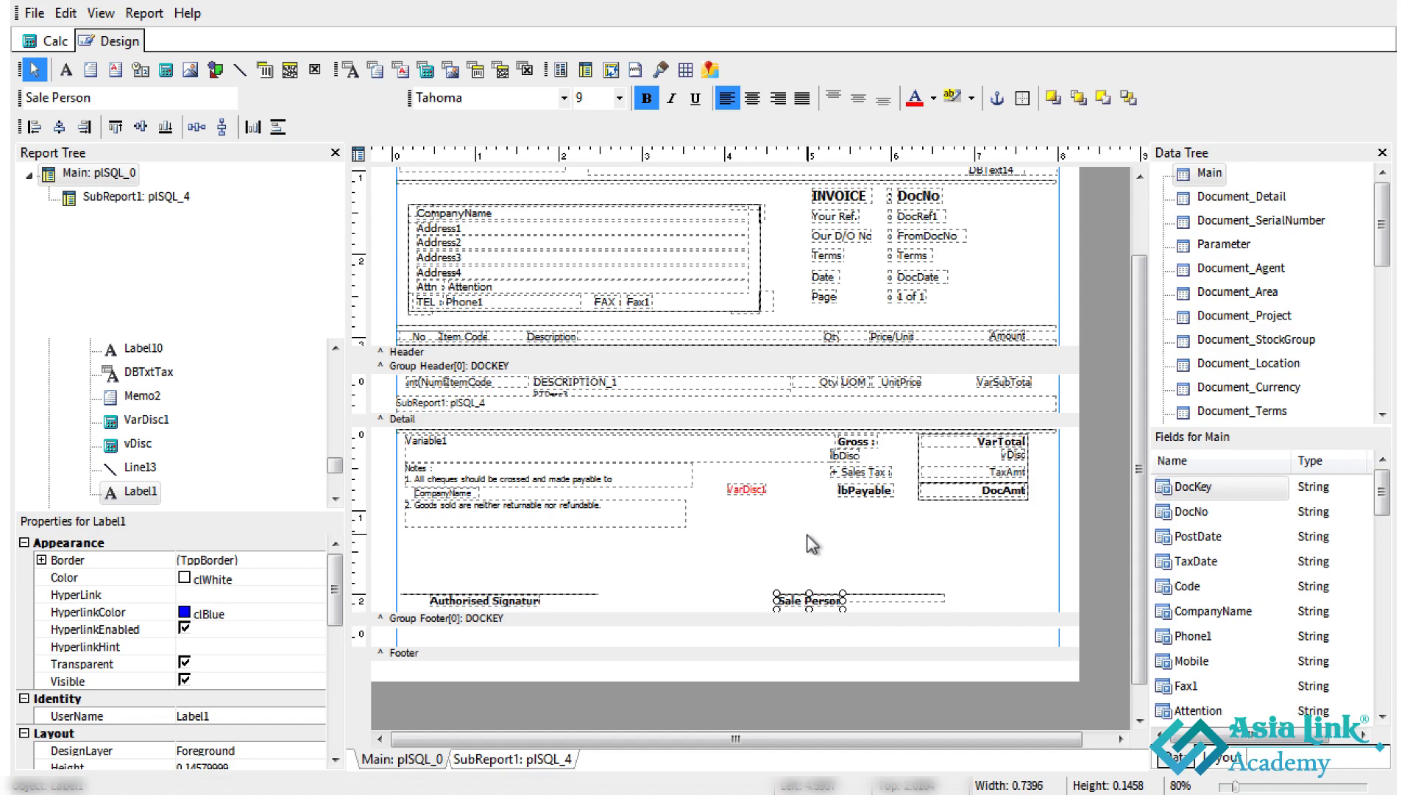
key(ctrl)
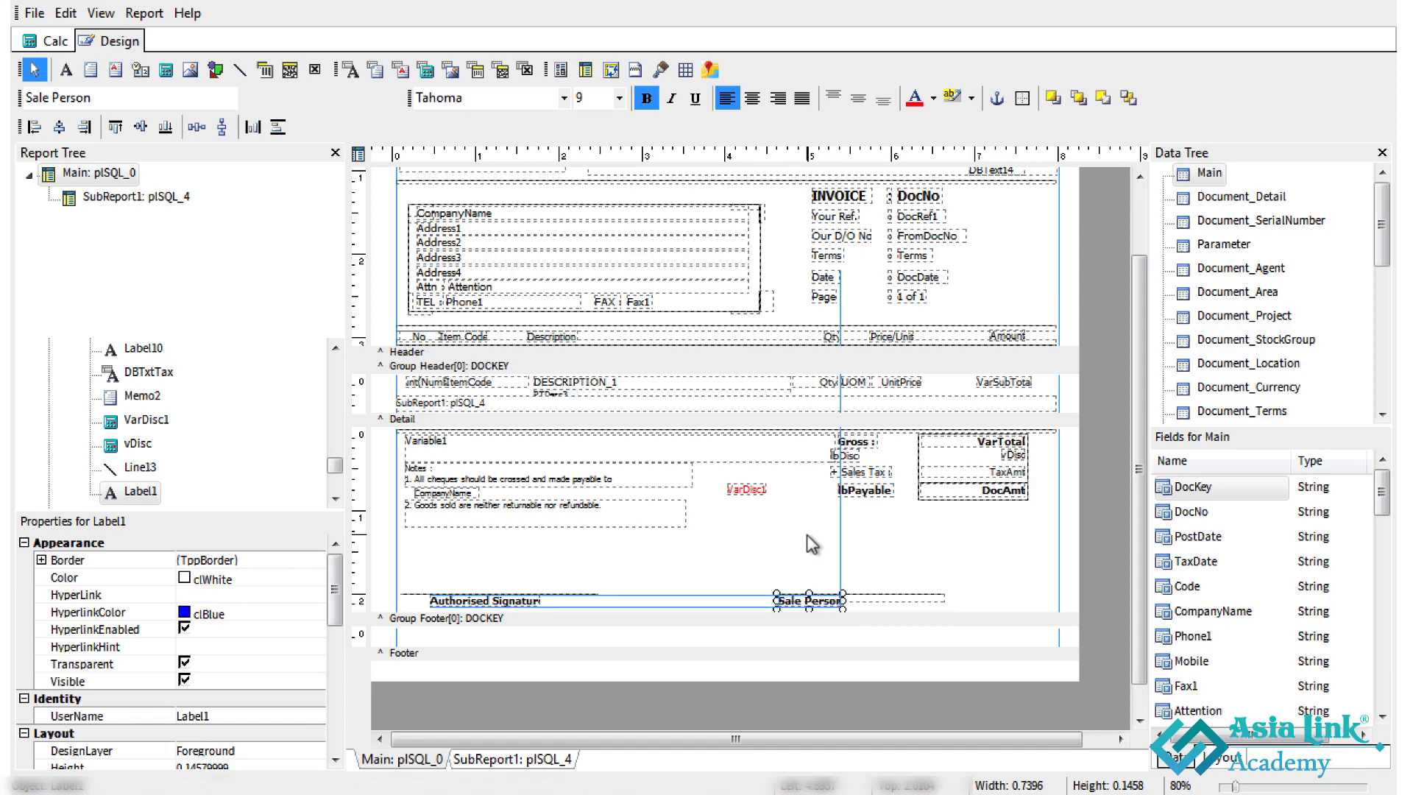
key(ctrl+Down)
key(ctrl+Down)
key(ctrl+Down)
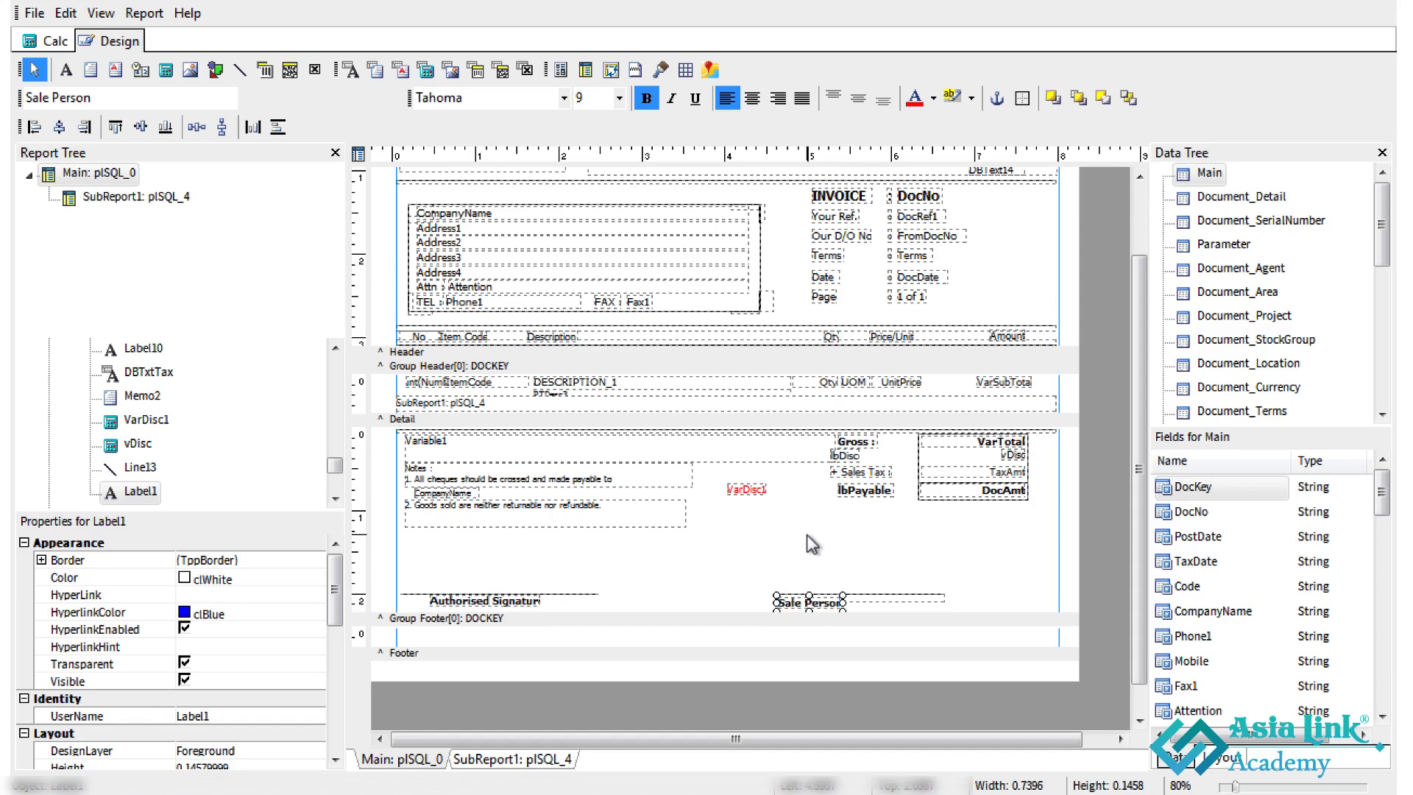
click(699, 602)
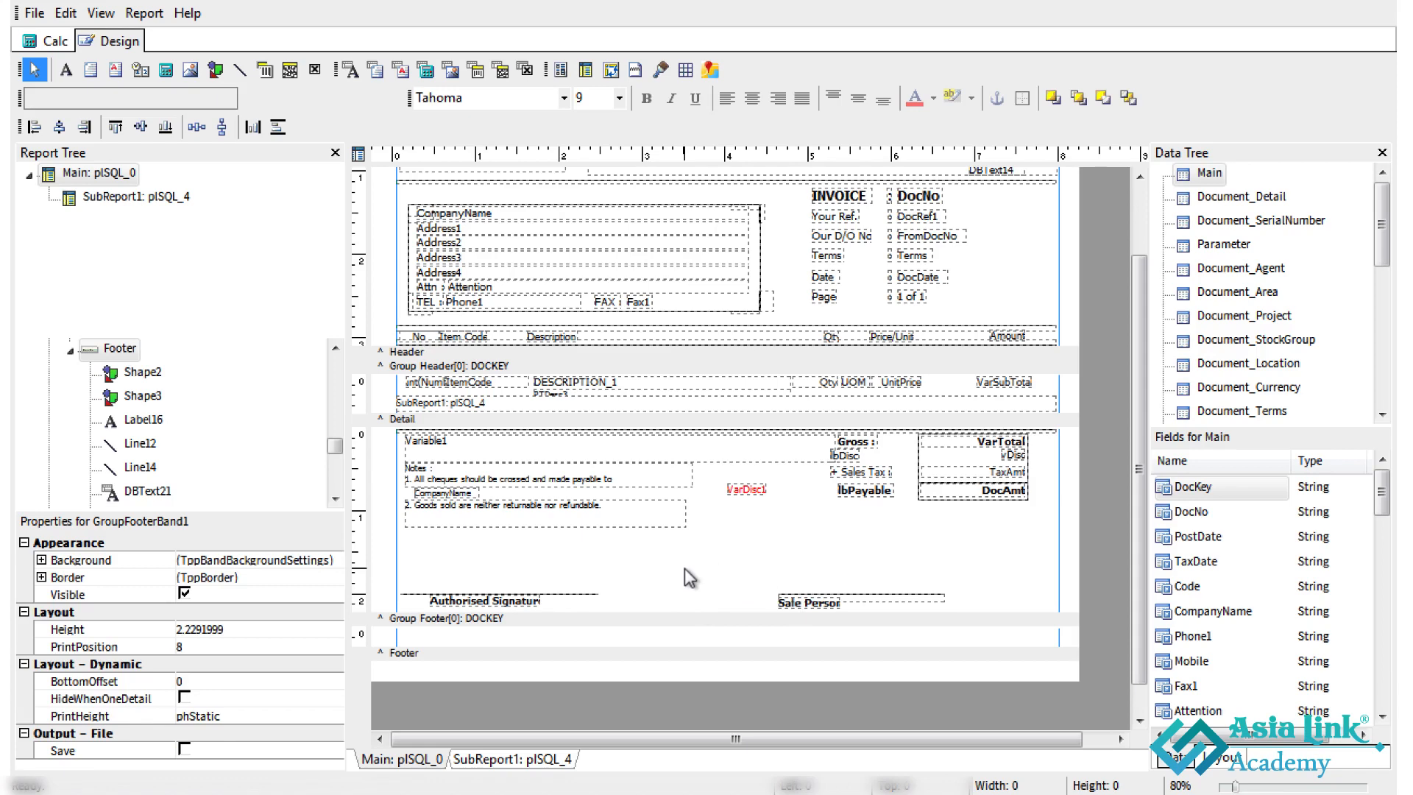
Align the Sale Person label's horizontal centre with the new signature line, using the Align or Space tools
click(819, 603)
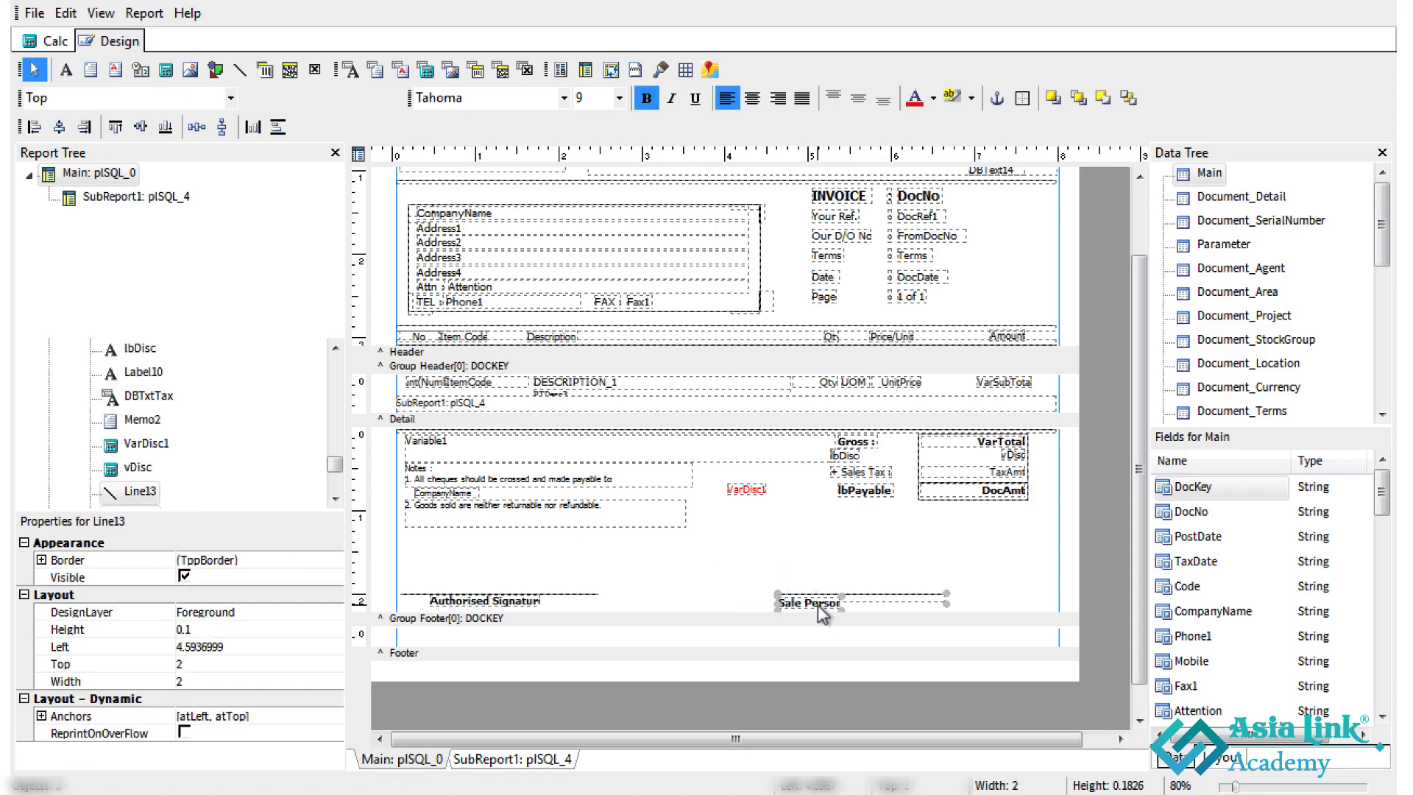
click(100, 13)
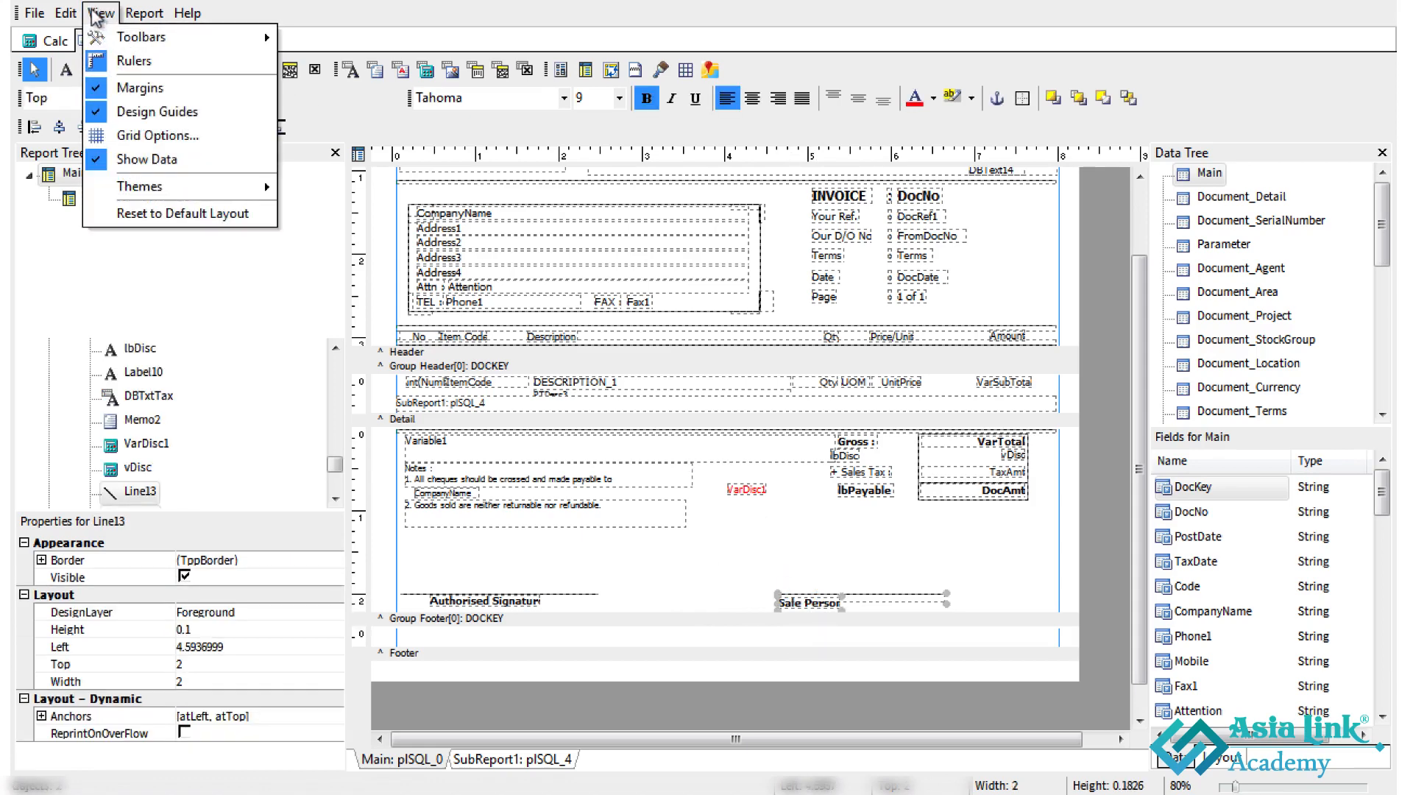
mouse_move(119, 39)
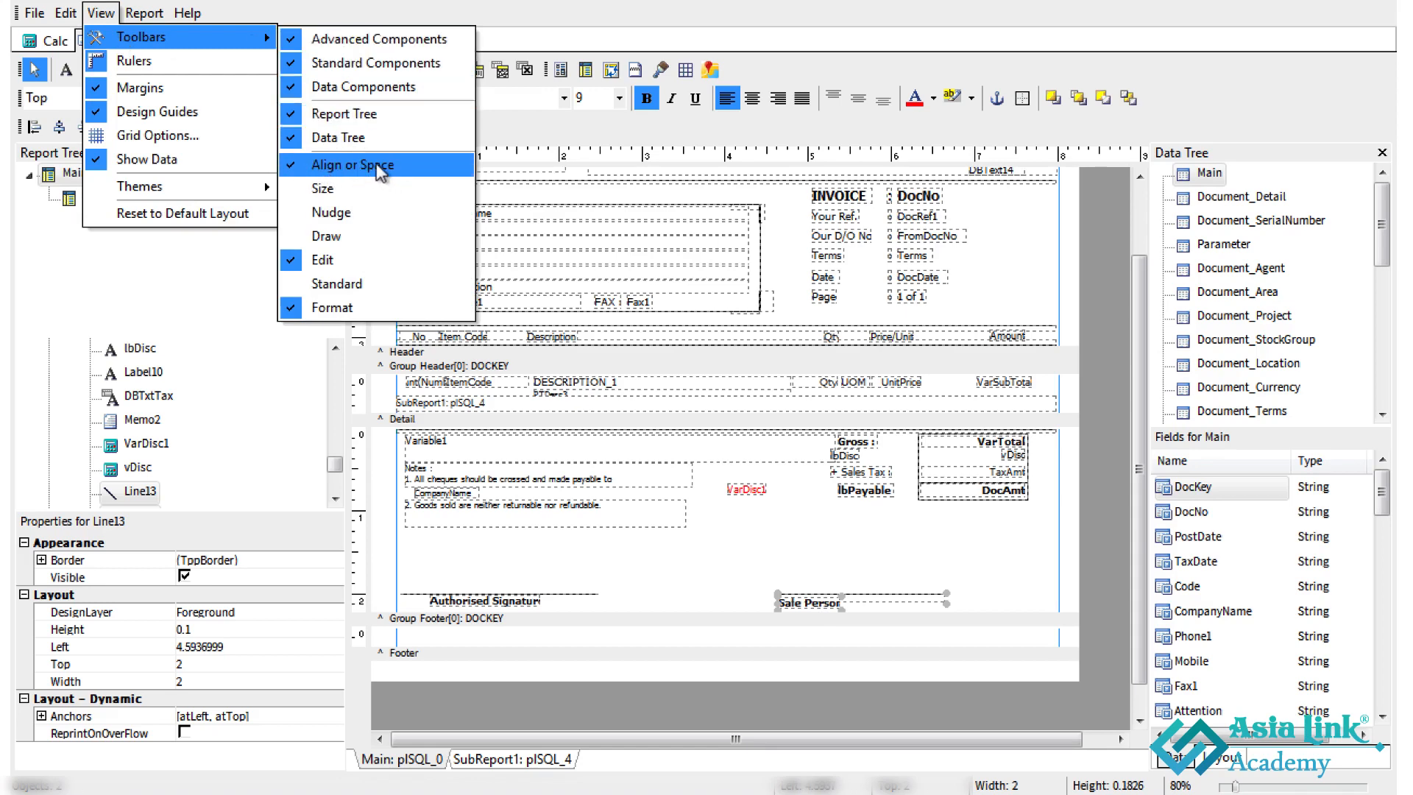
click(560, 133)
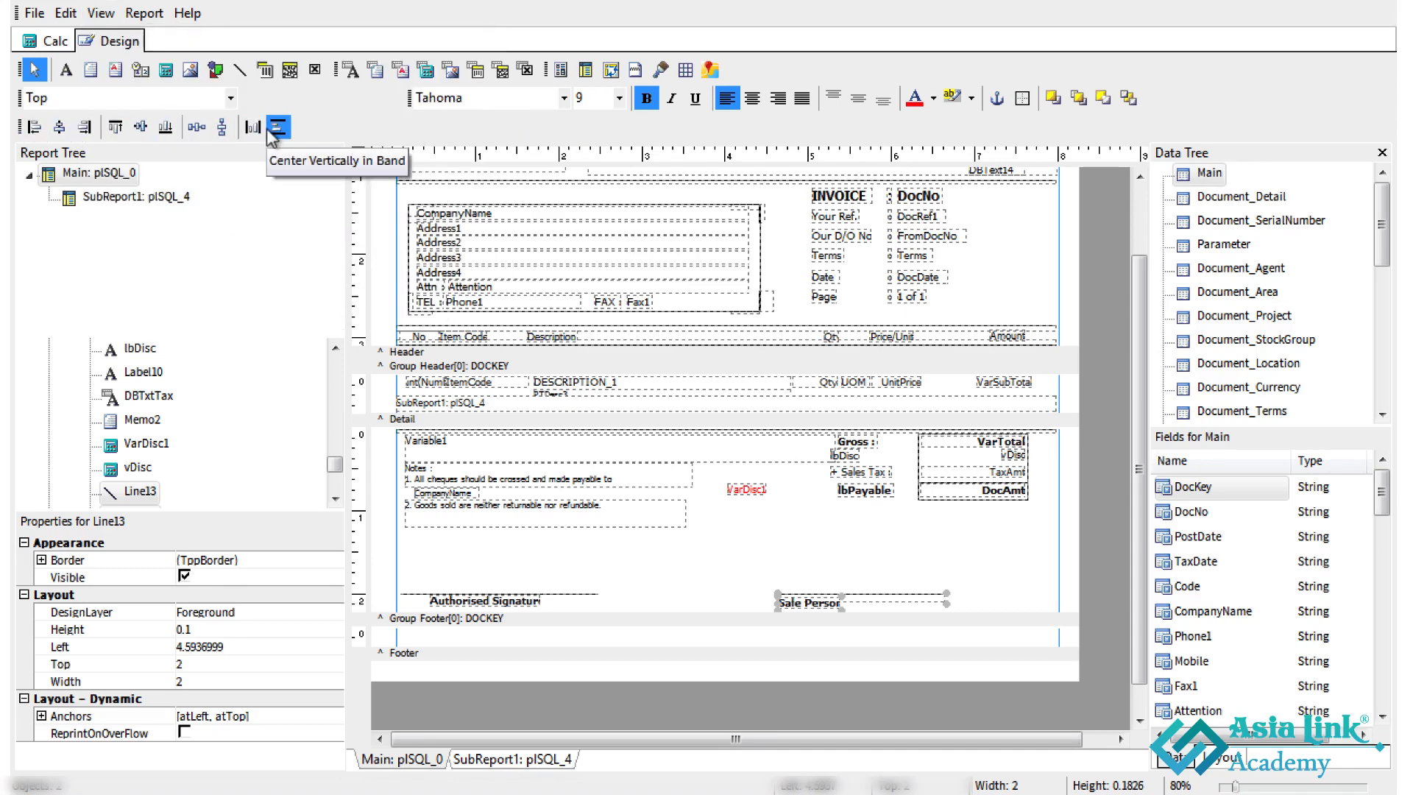
click(58, 130)
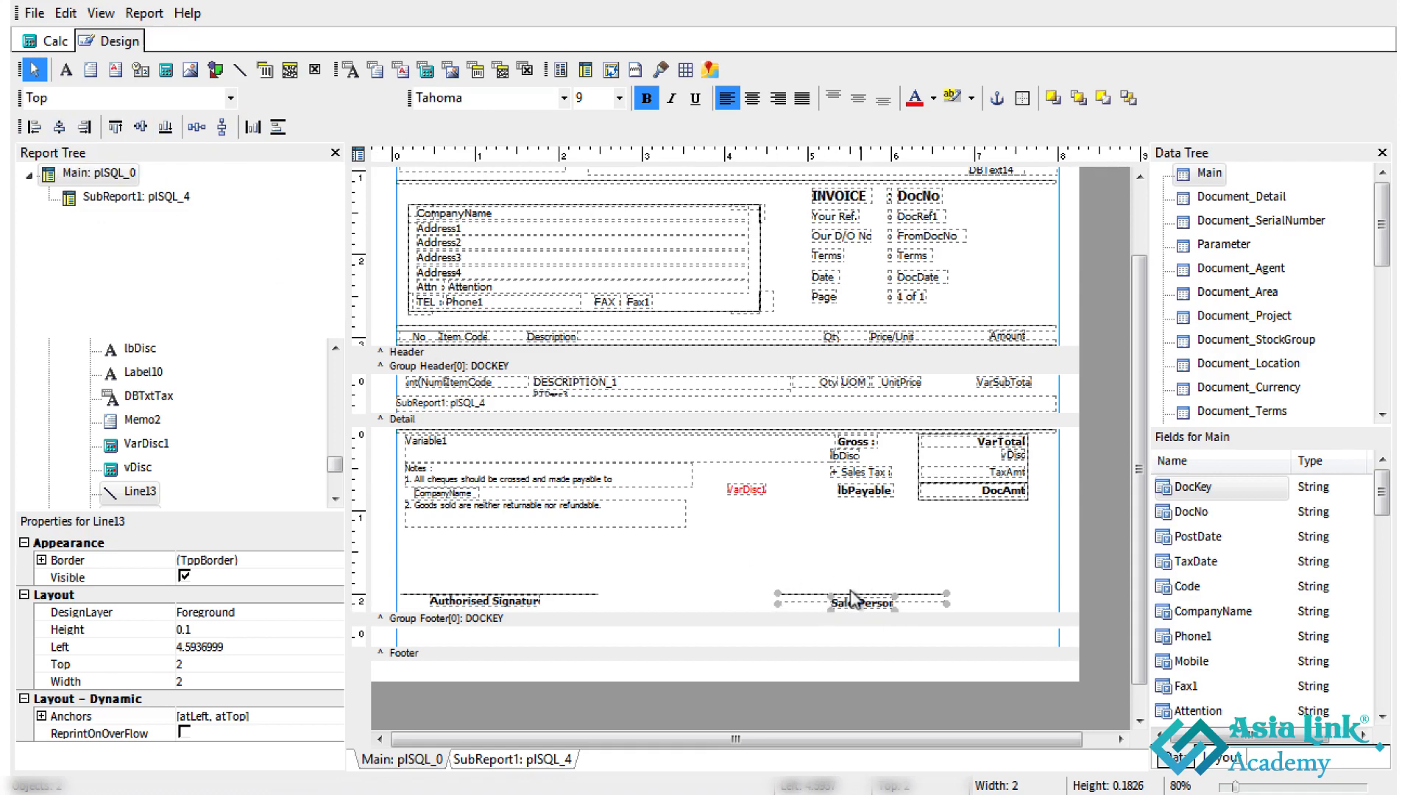
Align the Authorised Signature label's horizontal centre with the line above it
click(501, 571)
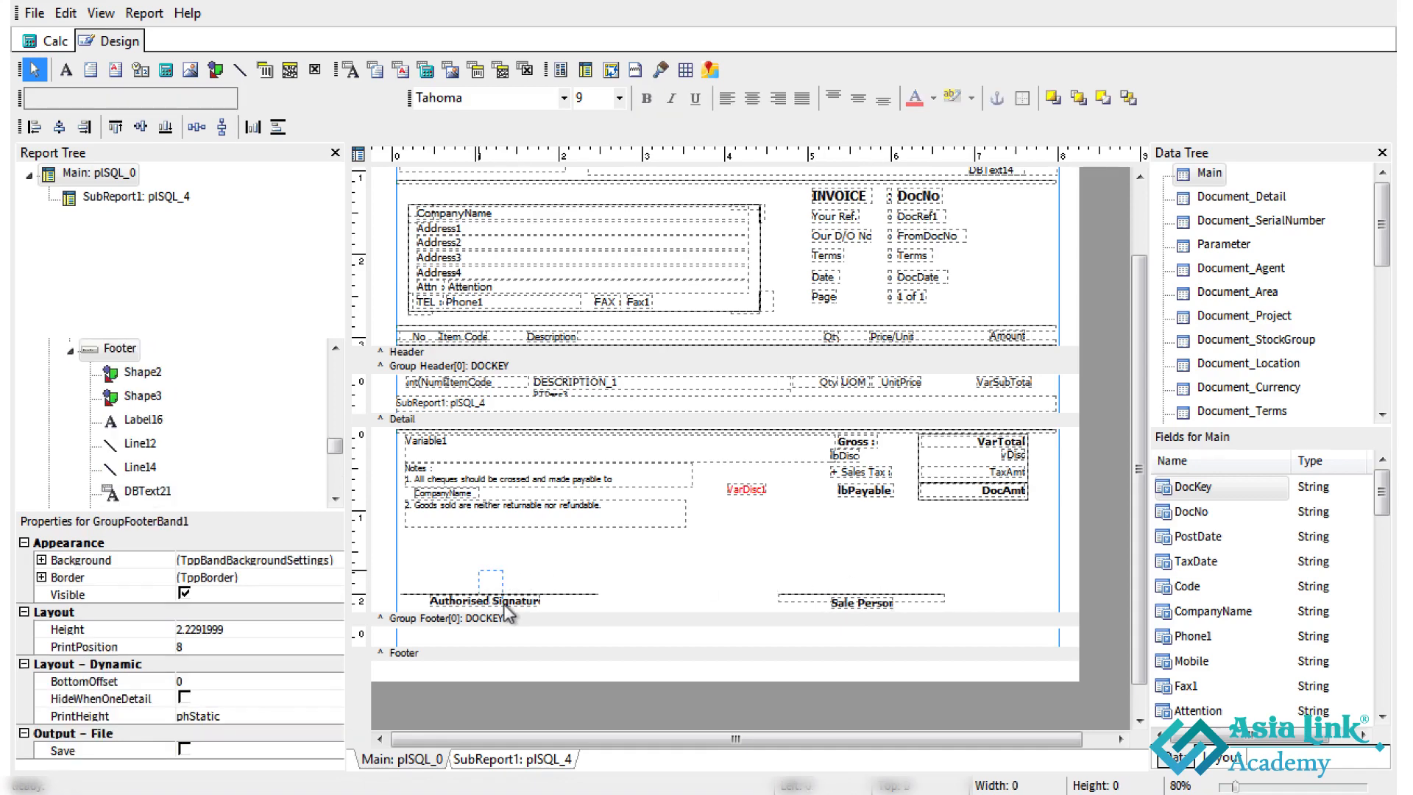
click(510, 603)
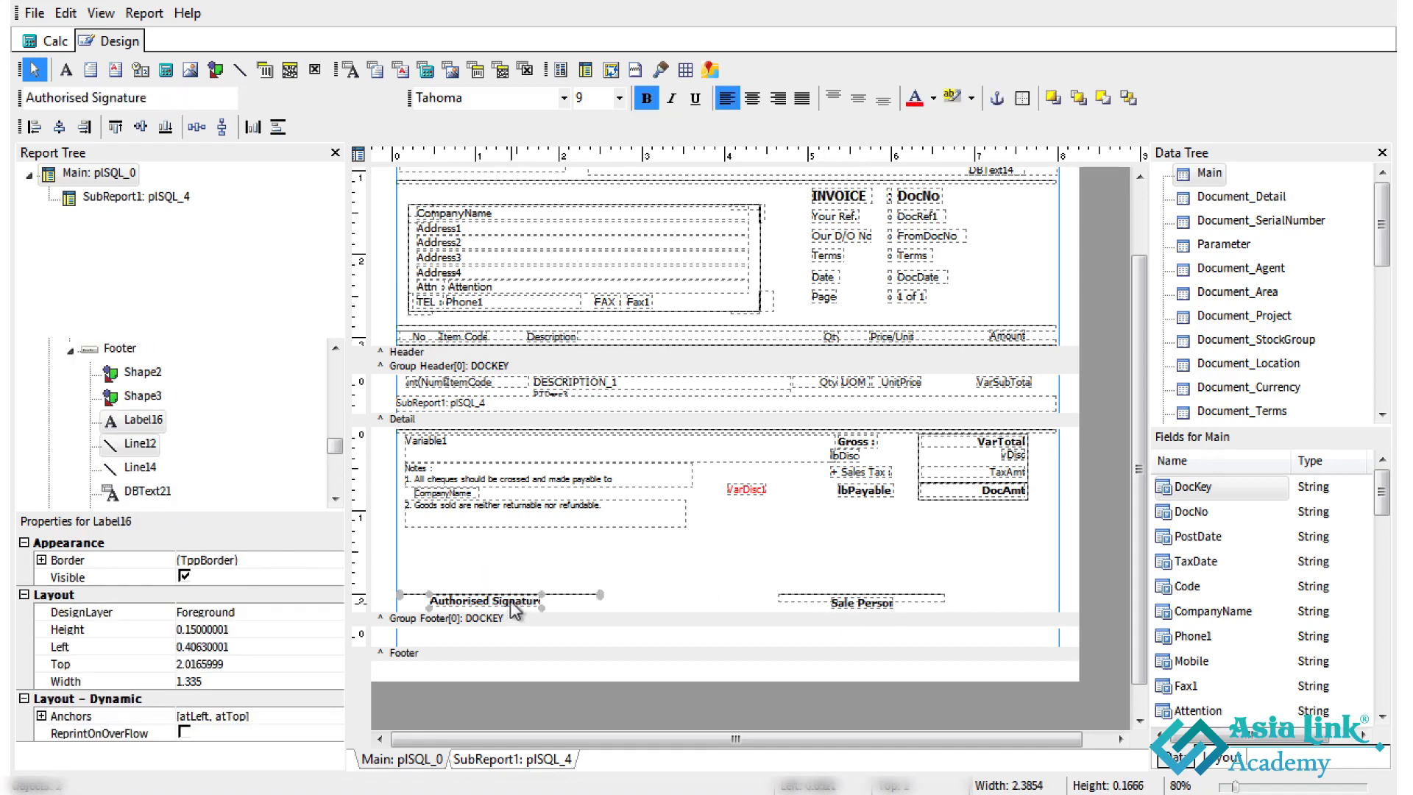
click(60, 127)
Nudge the Authorised Signature label and its line together slightly towards the left page margin
key(Right)
key(Right)
key(Right)
key(Right)
key(Right)
key(Right)
key(Right)
key(Right)
key(Right)
key(Right)
key(Right)
key(Right)
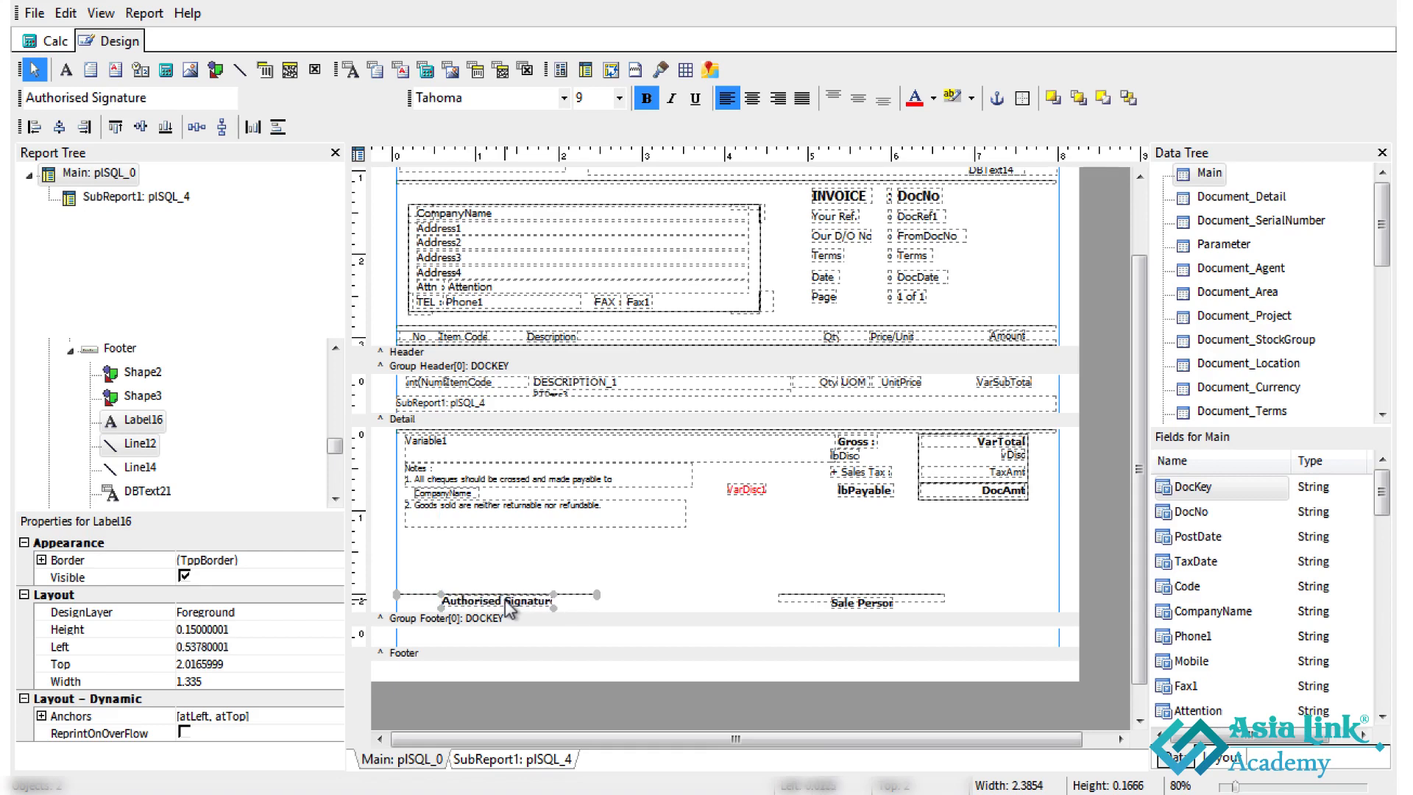
Move the Sale Person label together with its signature line towards the right page margin, until the line starts at about 5.59
drag(824, 573, 882, 608)
key(Right)
key(Right)
key(Right)
key(Right)
key(Right)
key(Right)
key(Right)
key(Right)
key(Right)
key(Right)
key(Right)
key(Right)
key(Right)
key(Right)
key(Right)
key(Right)
key(Right)
key(Right)
key(Right)
key(Right)
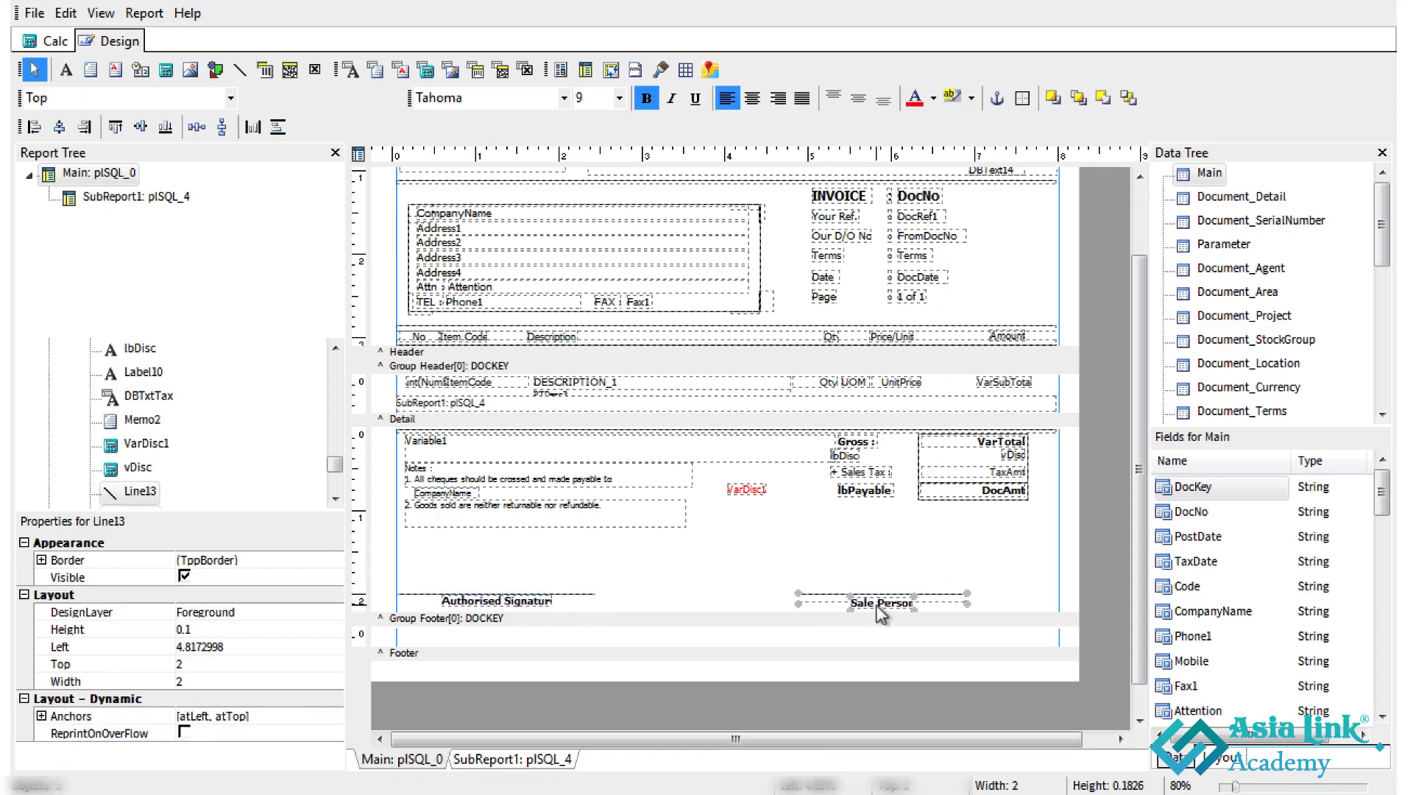
key(Right)
key(Right)
key(Right)
key(Right)
key(Right)
key(Right)
key(Right)
key(Right)
key(Right)
key(Right)
key(Right)
key(Right)
key(Right)
key(Right)
key(Right)
key(Right)
key(Right)
key(Right)
key(Right)
key(Right)
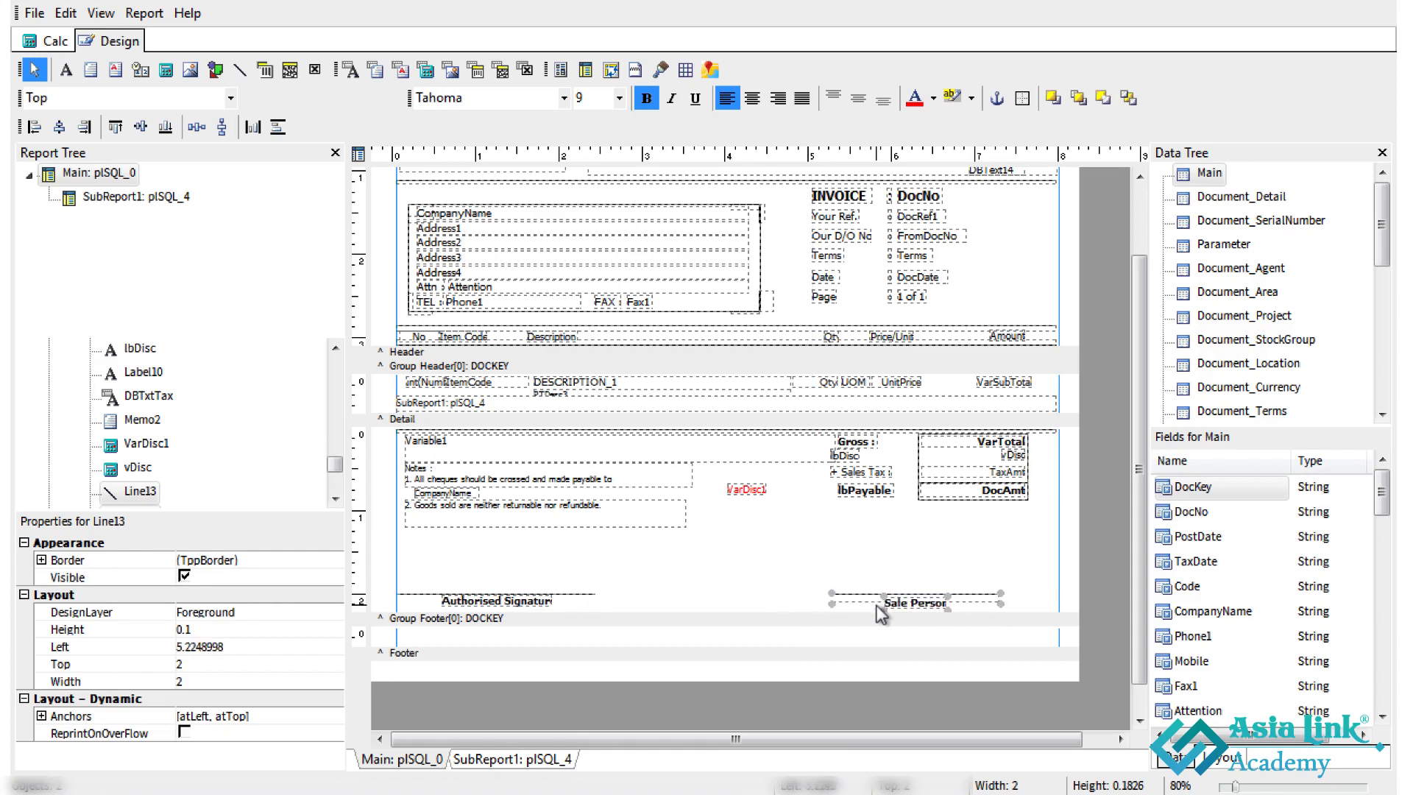
key(Right)
key(Right)
key(Right)
key(Right)
key(Right)
key(Right)
key(Right)
key(Right)
key(Right)
key(Right)
key(Right)
key(Right)
key(Right)
key(Right)
key(Right)
key(Right)
key(Right)
key(Right)
key(Right)
key(Right)
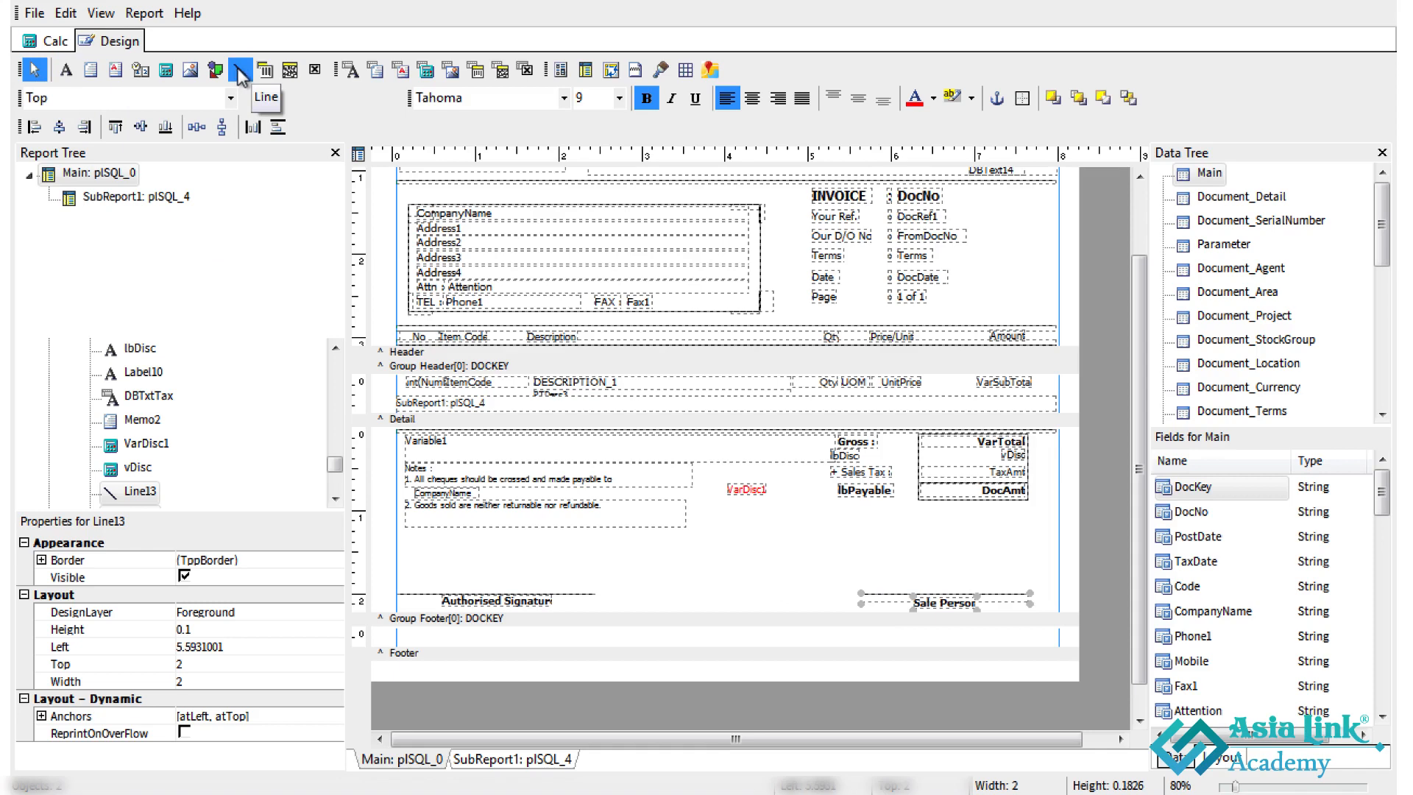
click(691, 583)
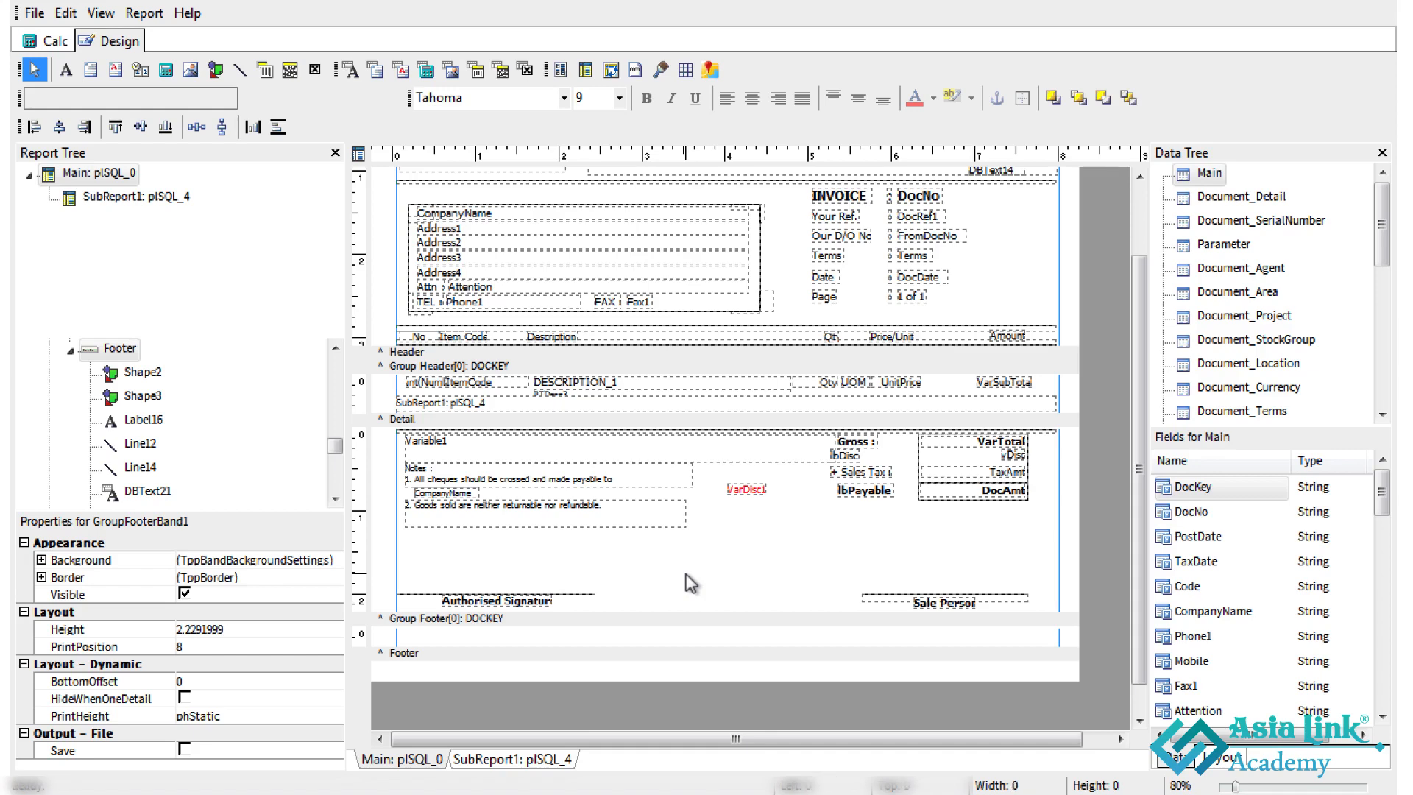
Add a memo box about 2.63 wide and 0.68 high in the group footer, in the space above the signature lines
click(91, 71)
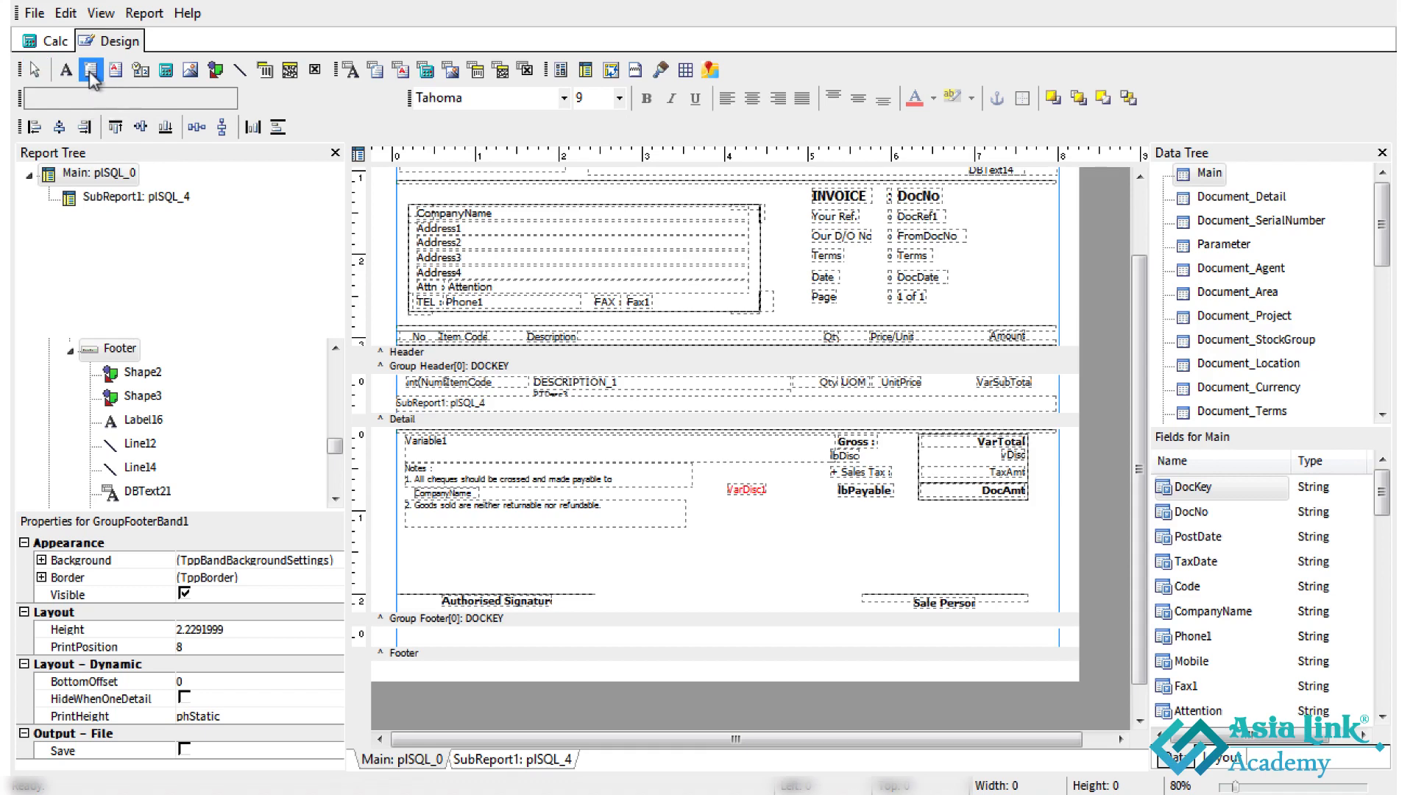
click(635, 546)
drag(690, 573, 704, 558)
drag(733, 606, 733, 592)
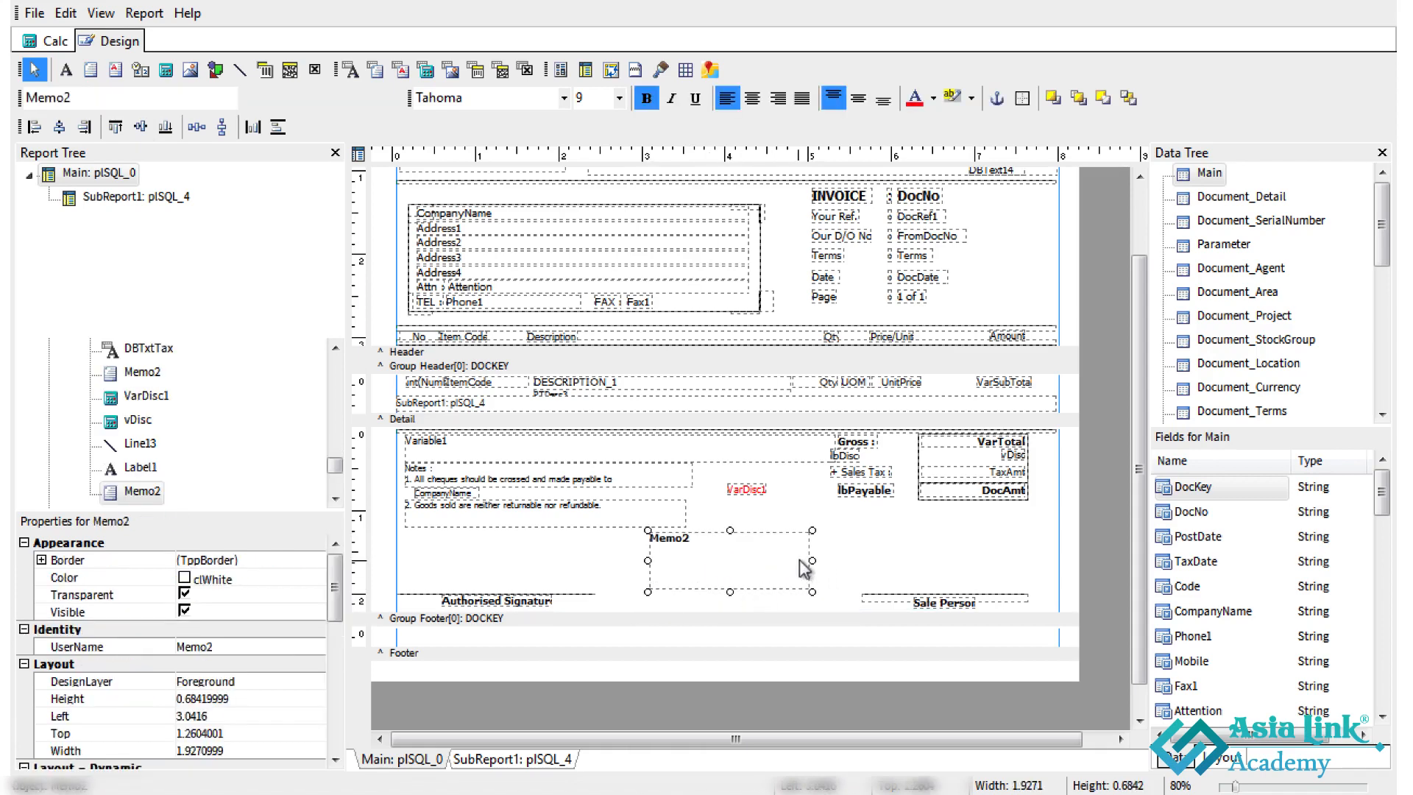
drag(813, 561, 870, 561)
Enter four lines in the new memo: "Bank info", "KBZ :", "Acc No." and "Address"
double_click(691, 553)
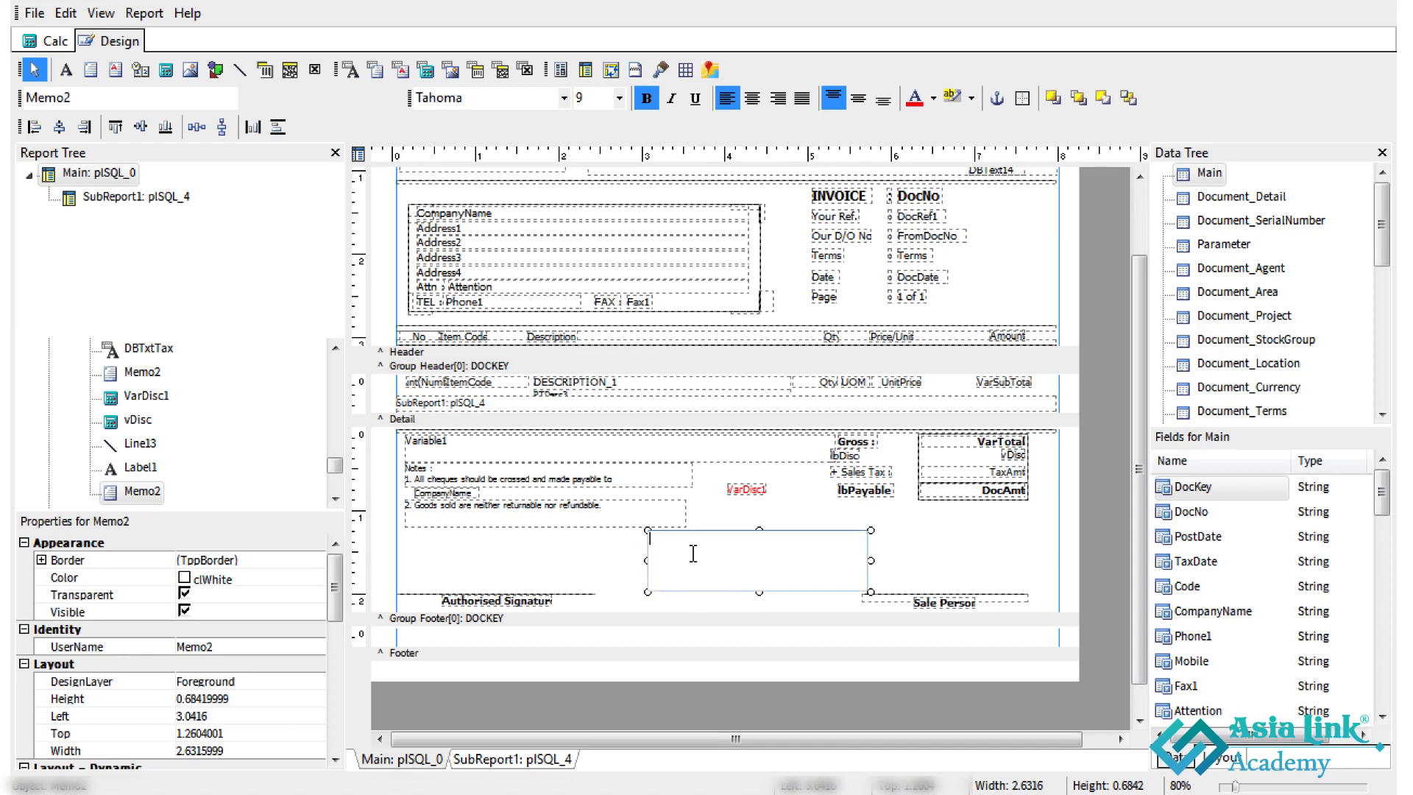
text(Ba)
text(nk infor)
text(KB)
text(Acc No)
text(Address)
Remove the bold formatting from the bank info memo
drag(726, 581, 634, 553)
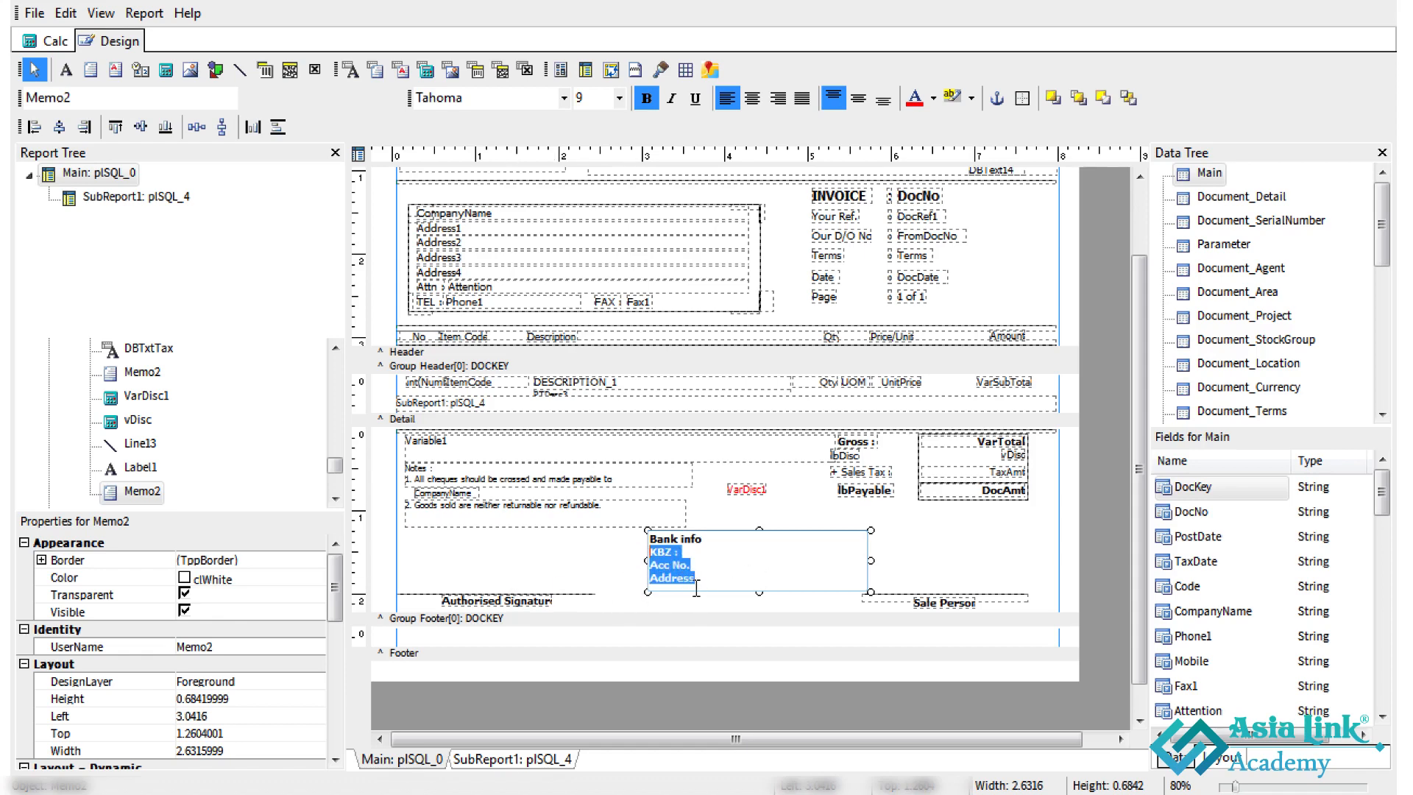
click(646, 98)
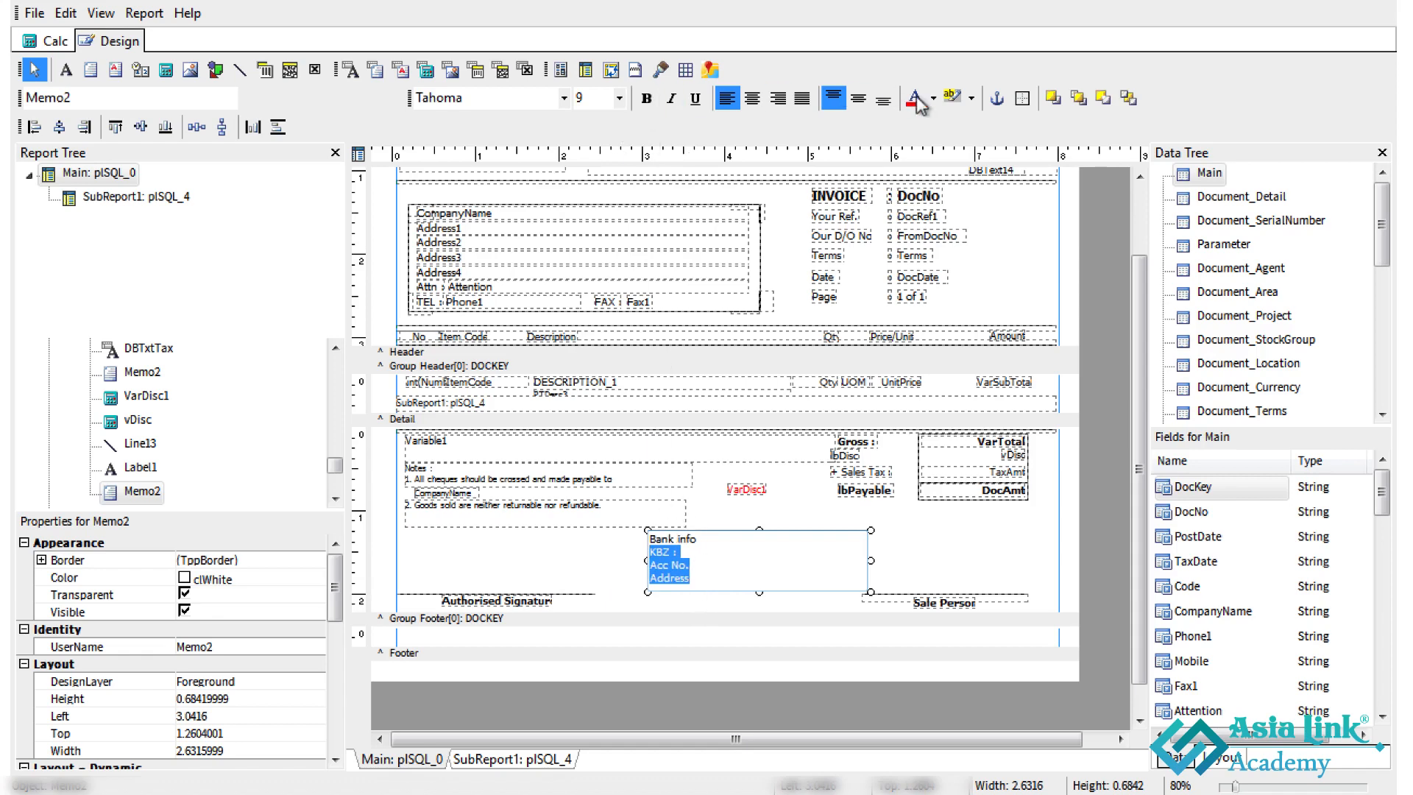
click(614, 580)
click(613, 580)
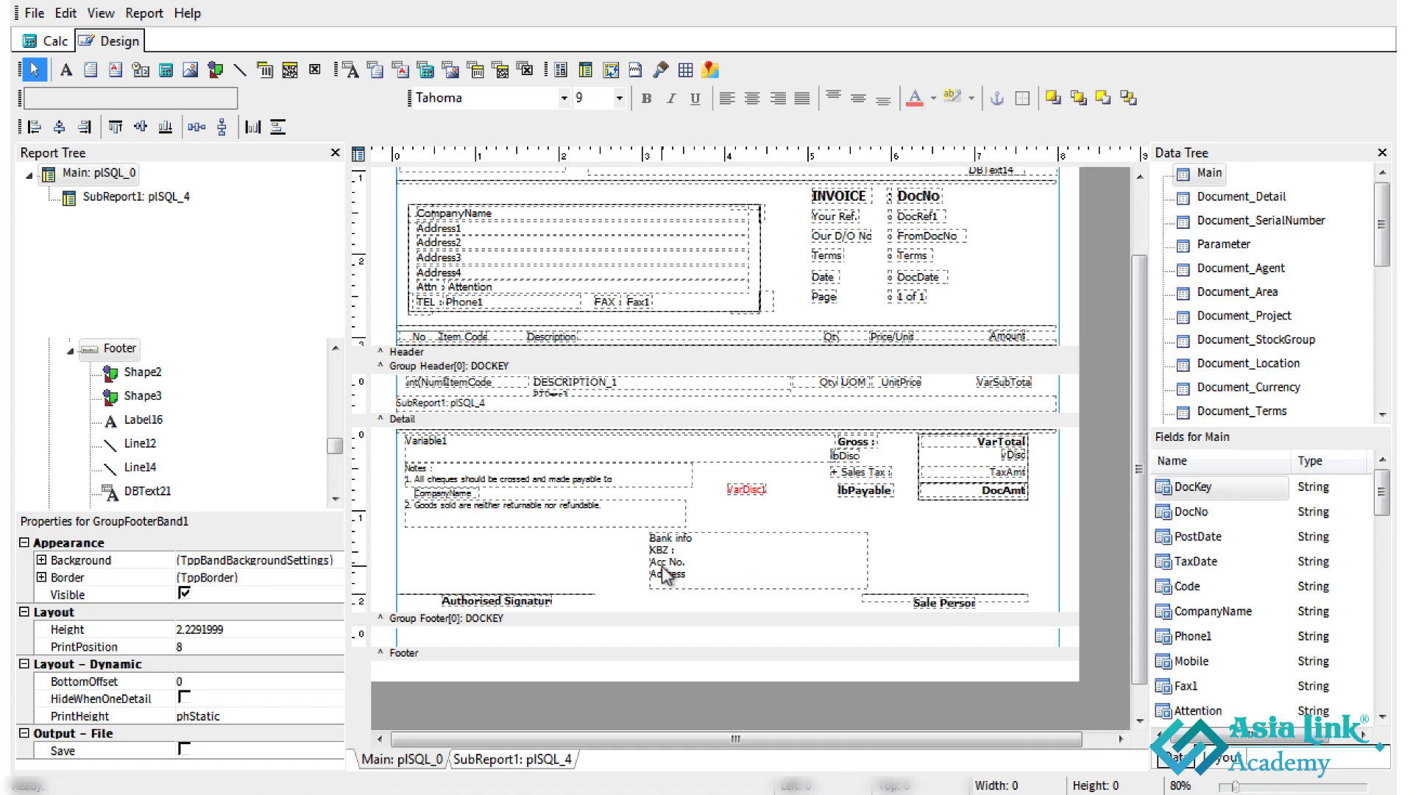
Move the bank info memo below the payment notes, and the Authorised Signature label with its line beside the Sale Person line
click(773, 575)
drag(600, 557, 462, 554)
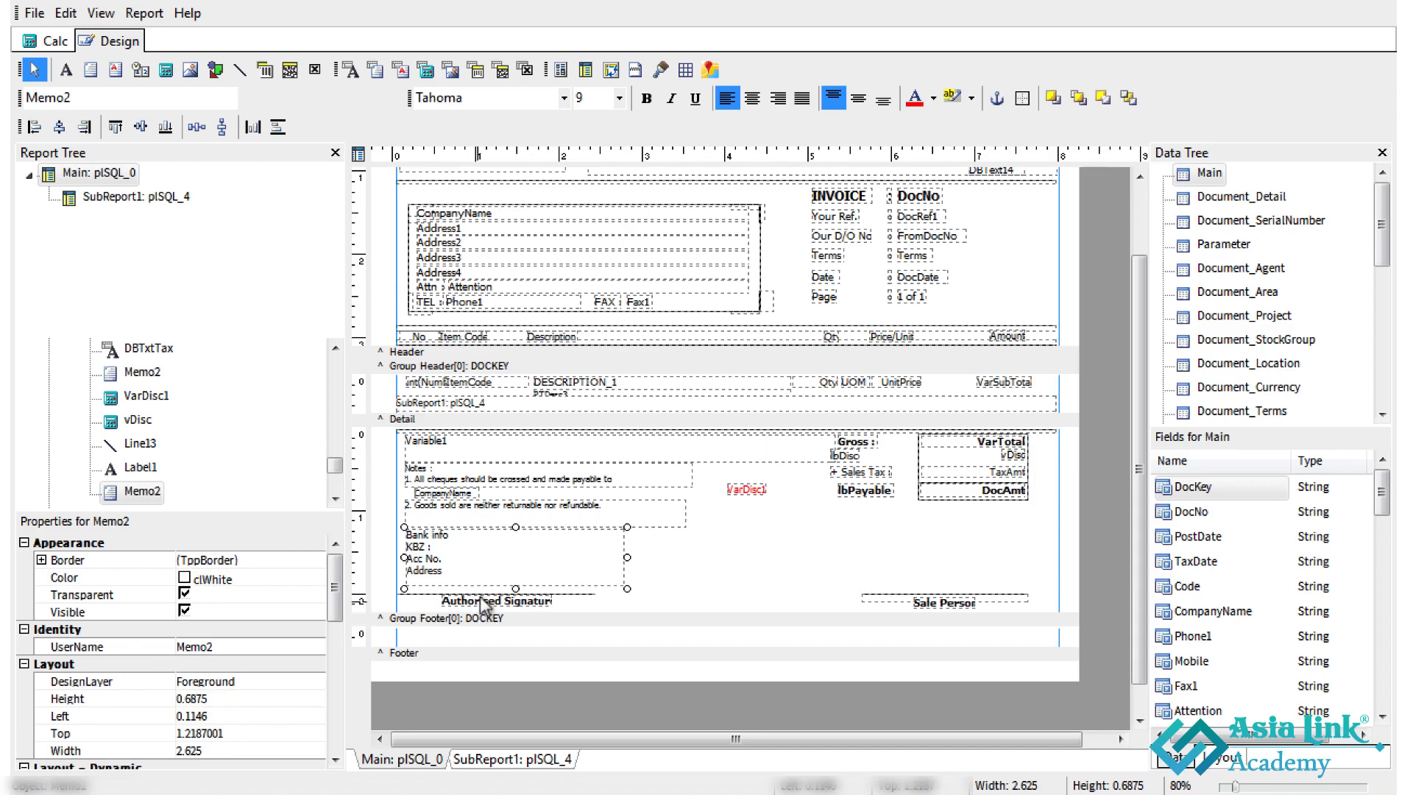
drag(488, 605, 739, 600)
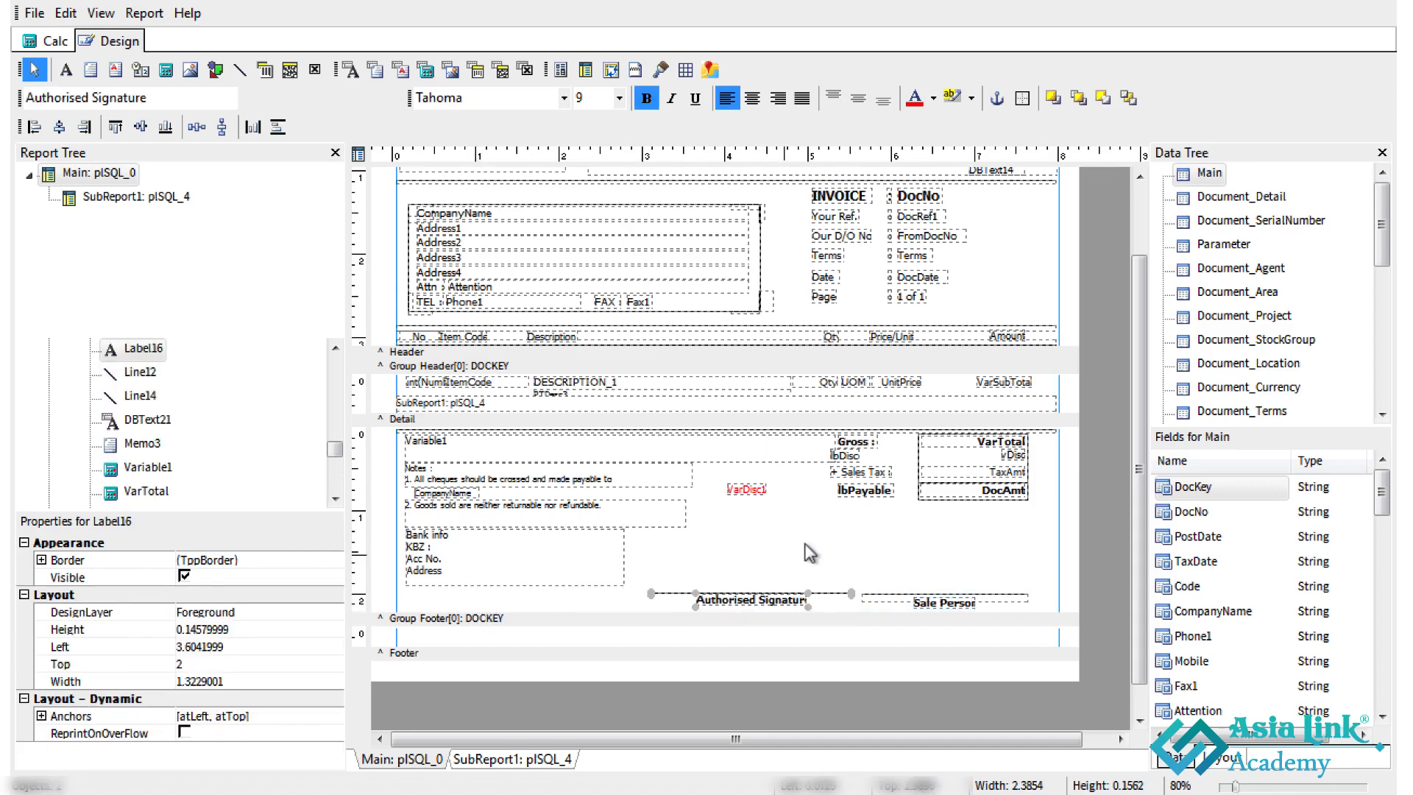
click(663, 581)
Lower the bank info memo slightly, to a top position of about 1.42
drag(492, 555, 495, 570)
click(477, 575)
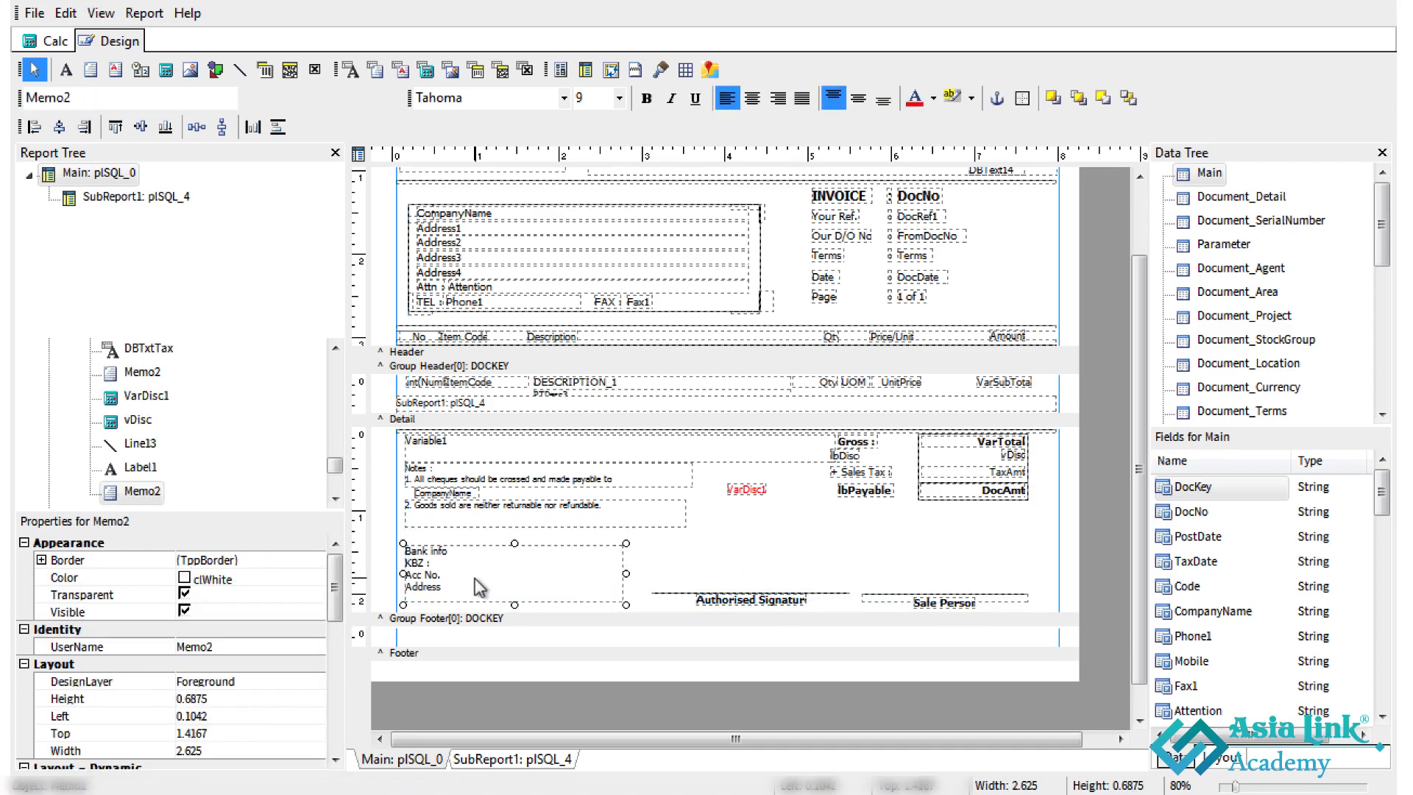
click(674, 616)
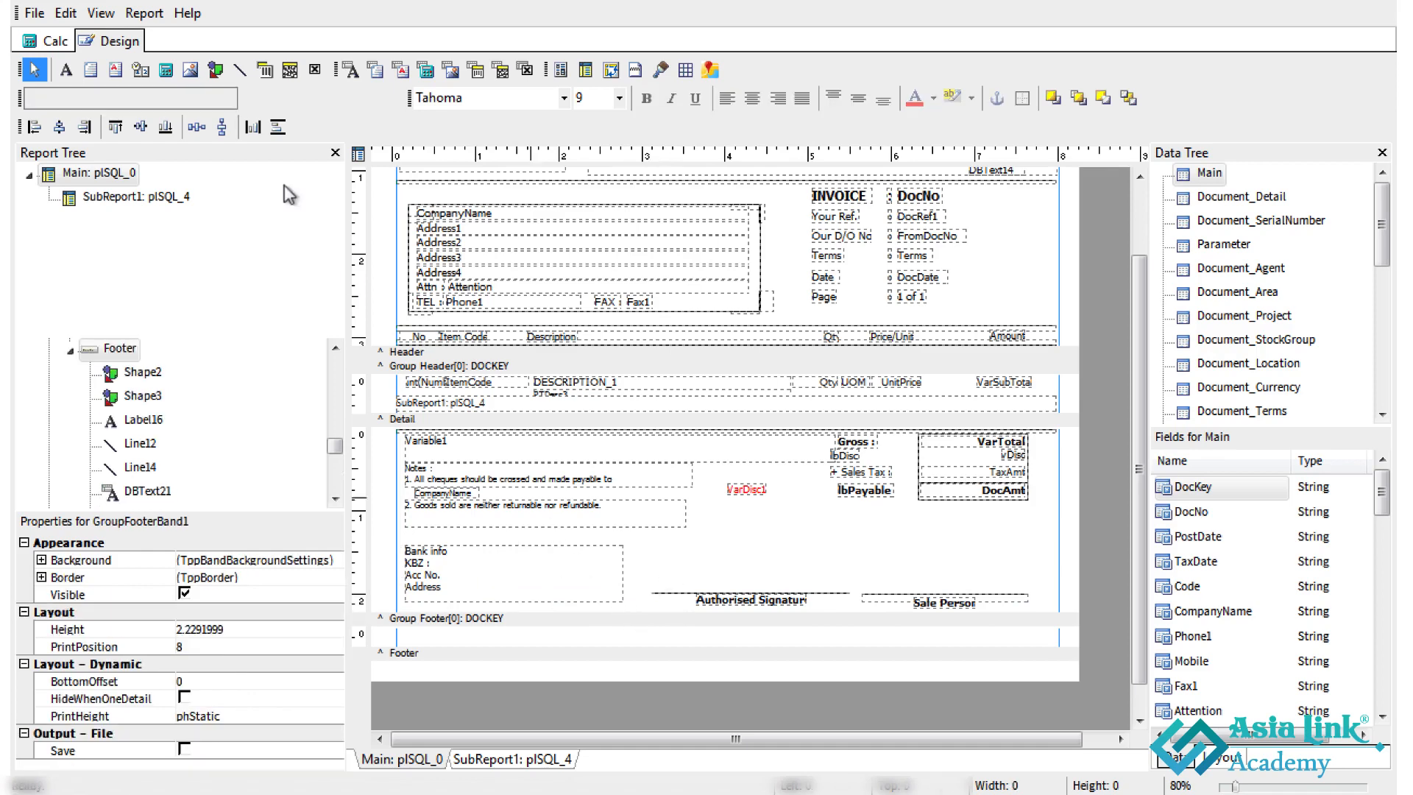
Save the modified report layout, then close the report designer and the outdated invoice preview
click(33, 13)
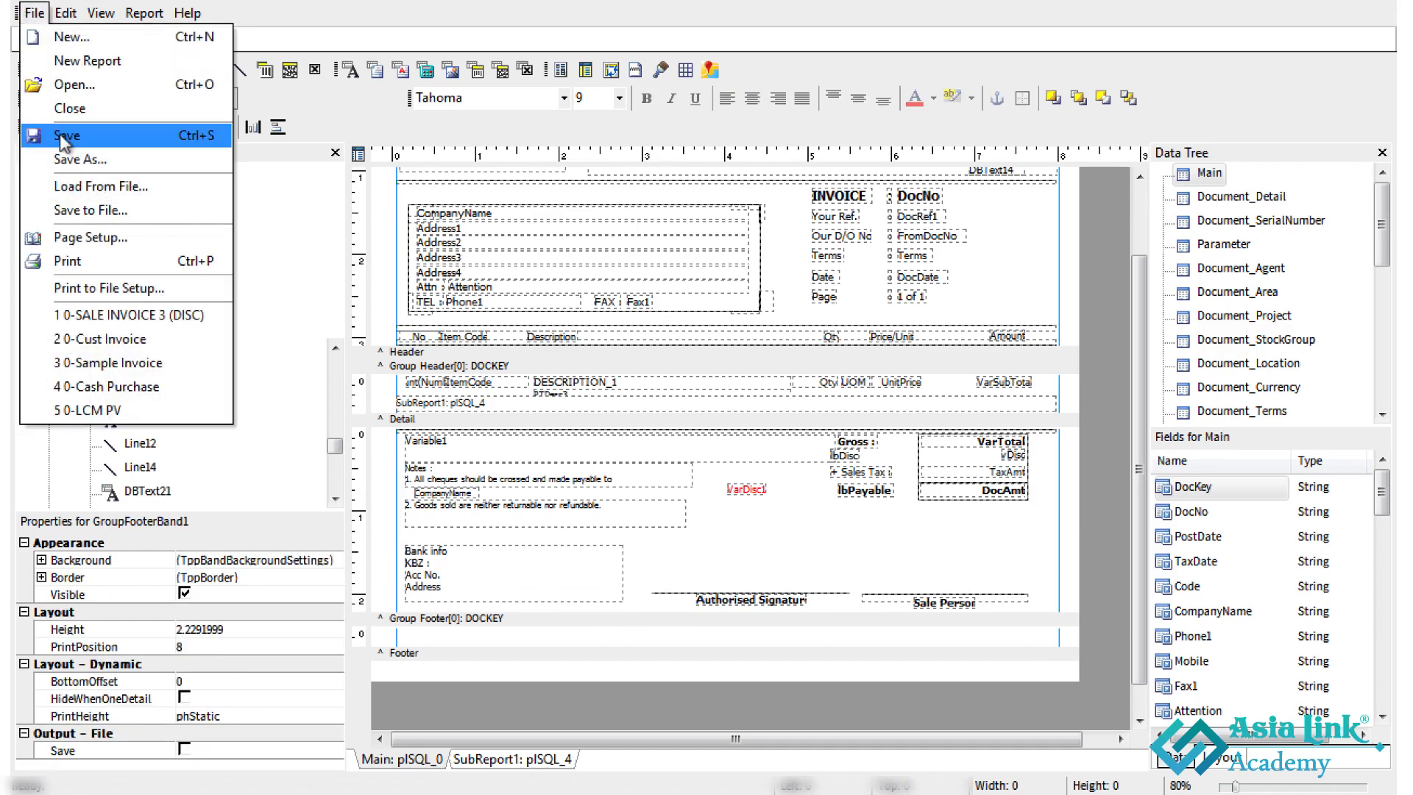
click(63, 136)
click(35, 13)
click(144, 135)
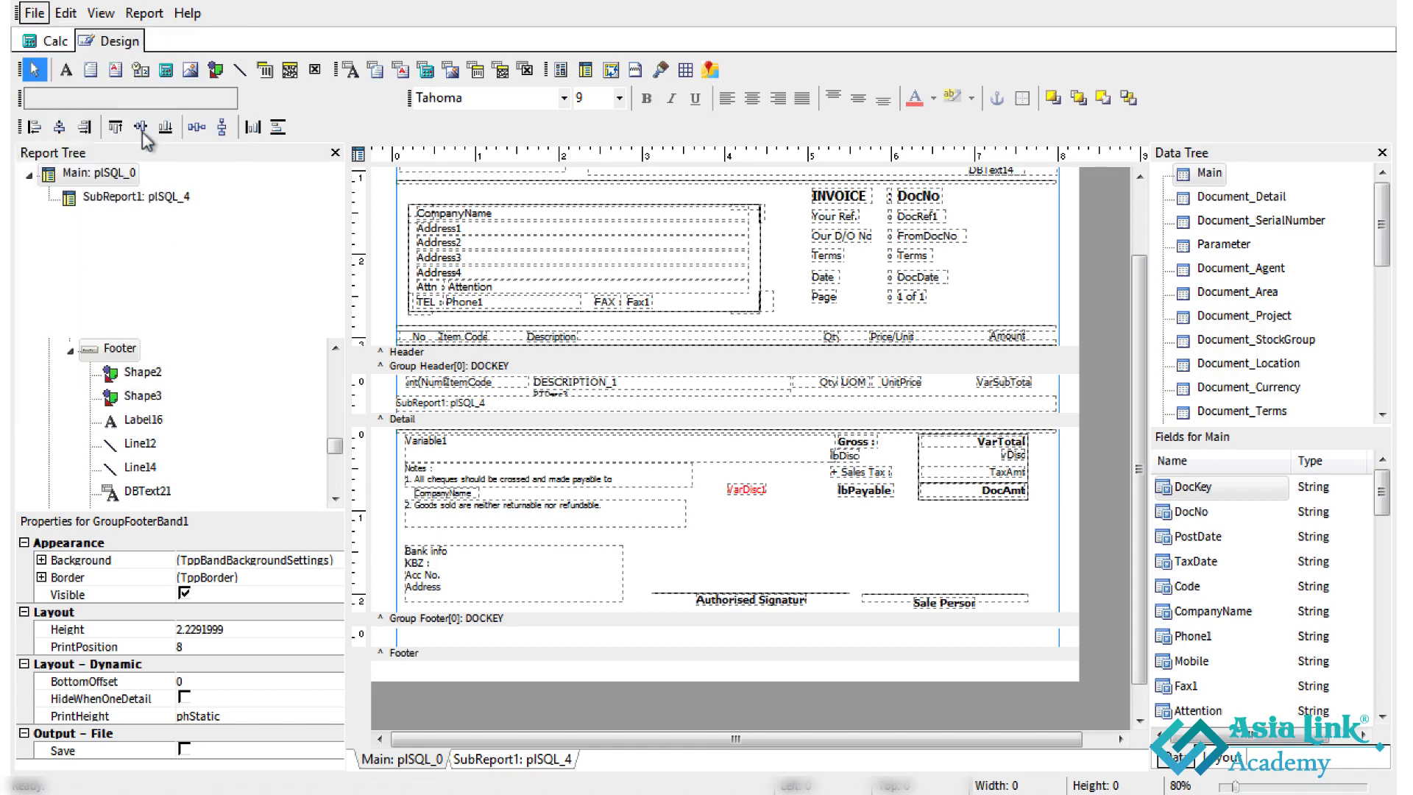
click(1367, 6)
click(1353, 91)
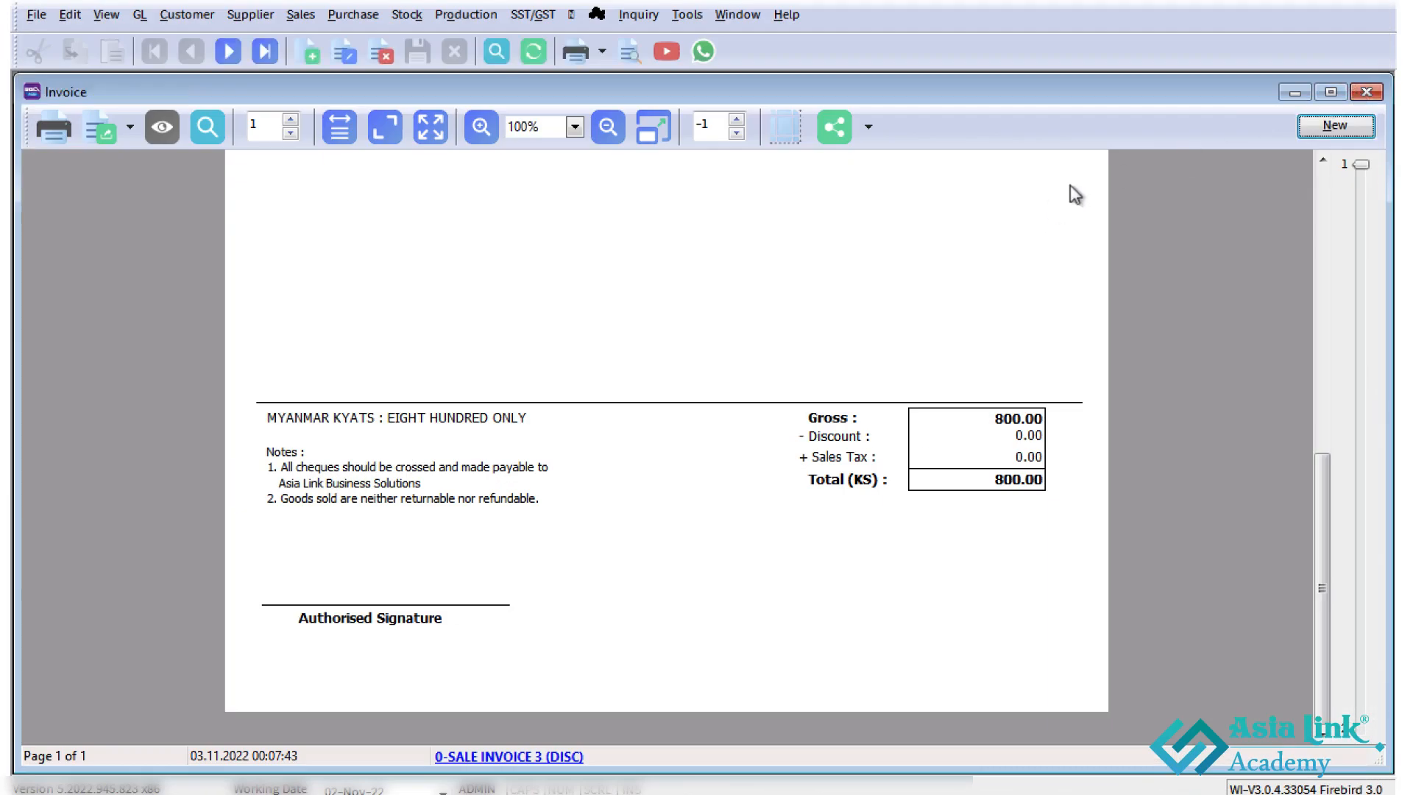
key(Escape)
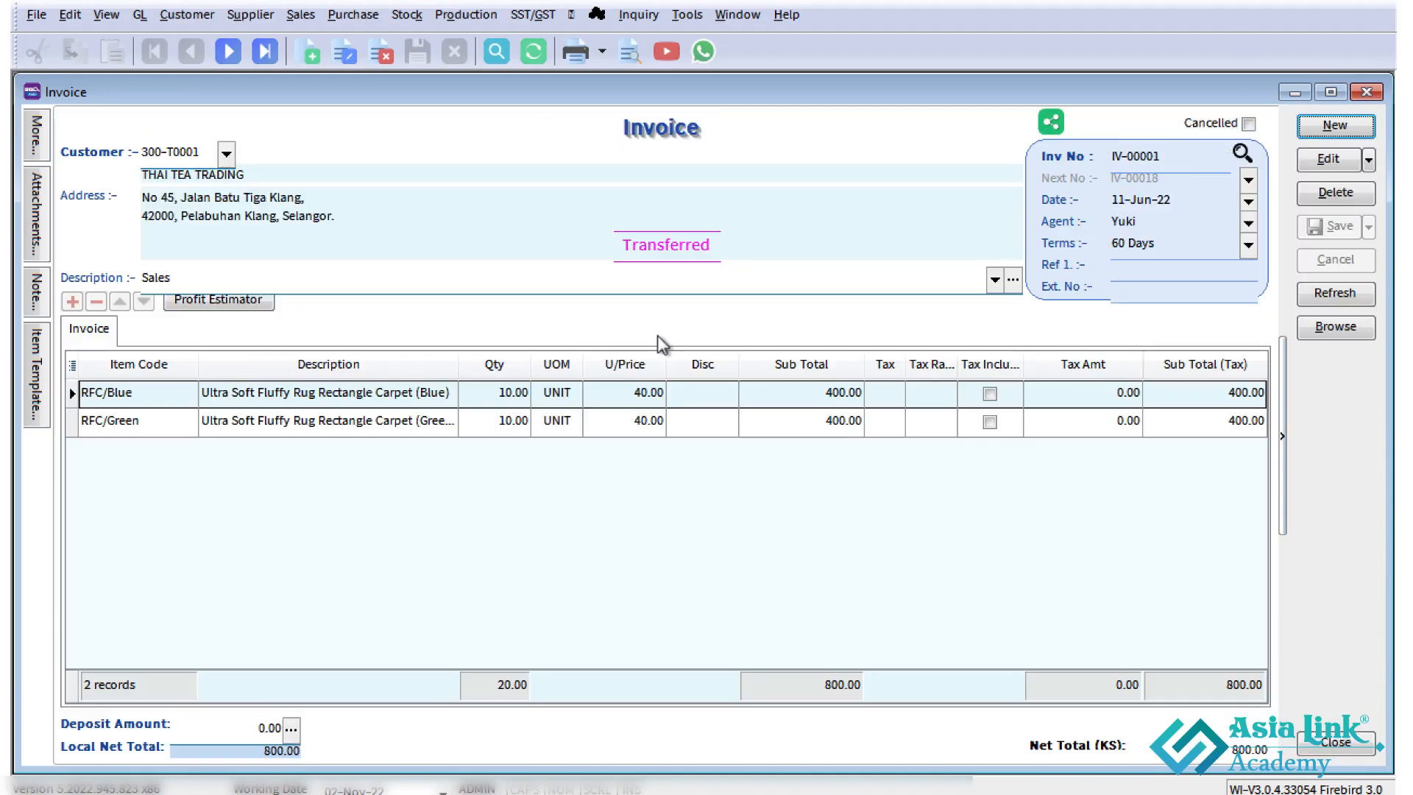
Preview the invoice with 0-SALE INVOICE 3 (DISC) and check its header, bank info and signature lines
click(630, 53)
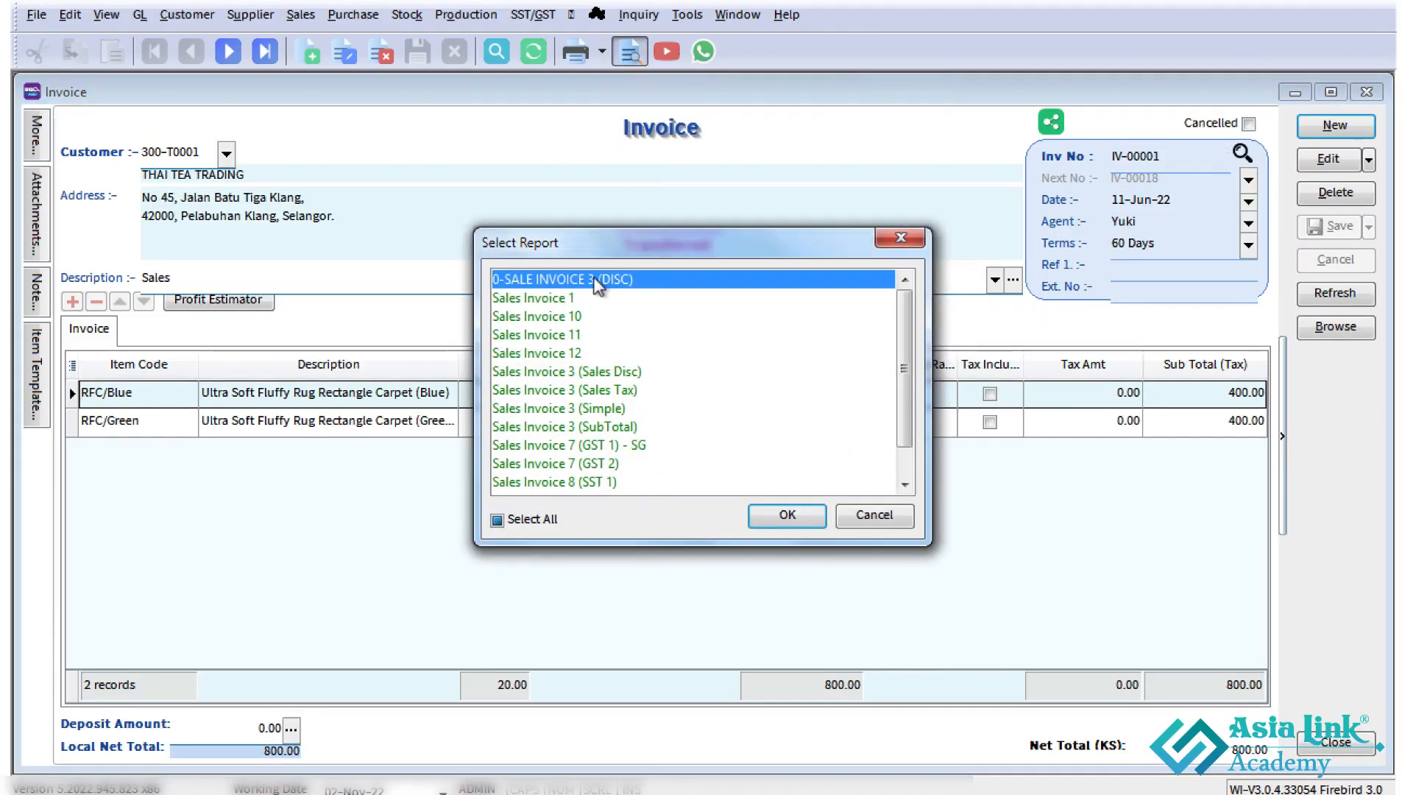
click(780, 515)
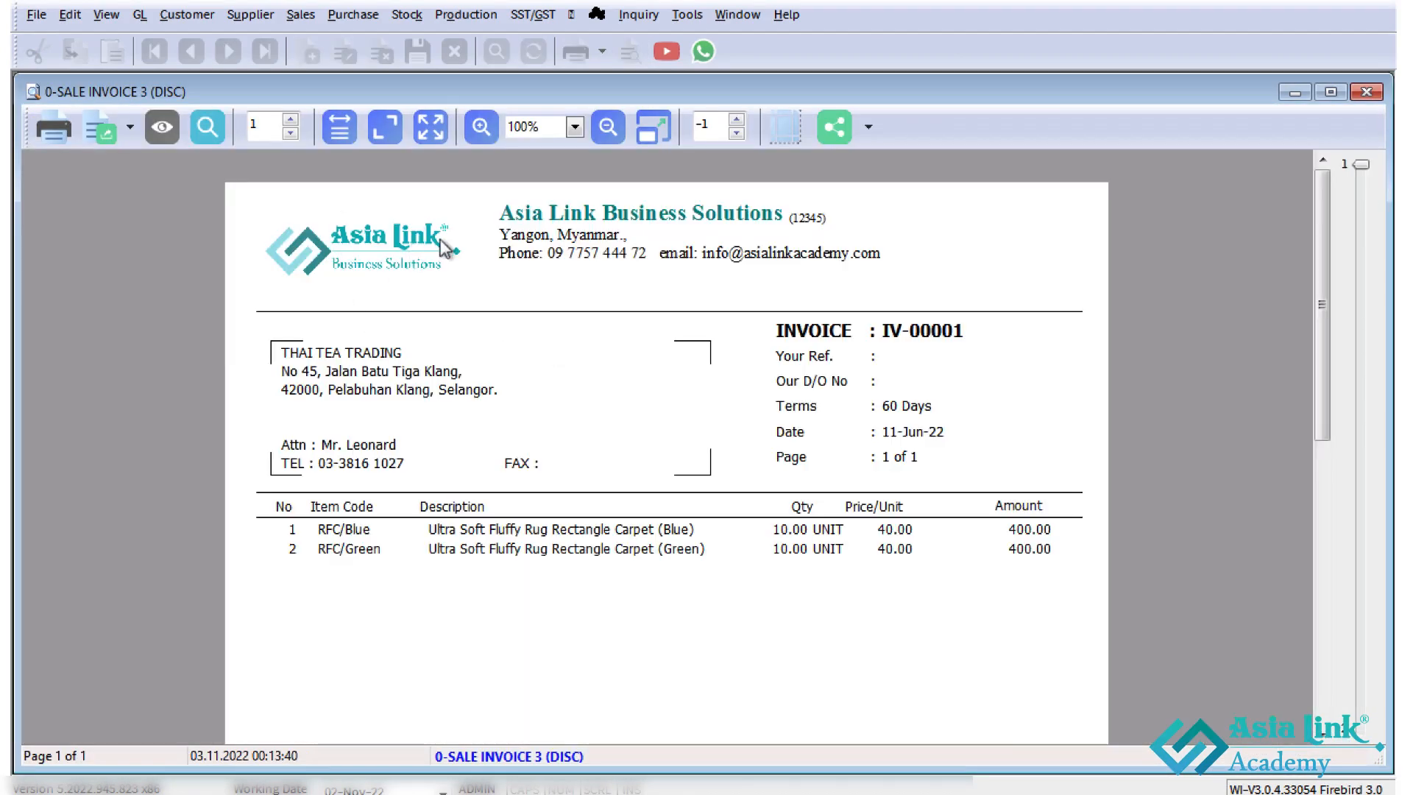
scroll(904, 456, down, 5)
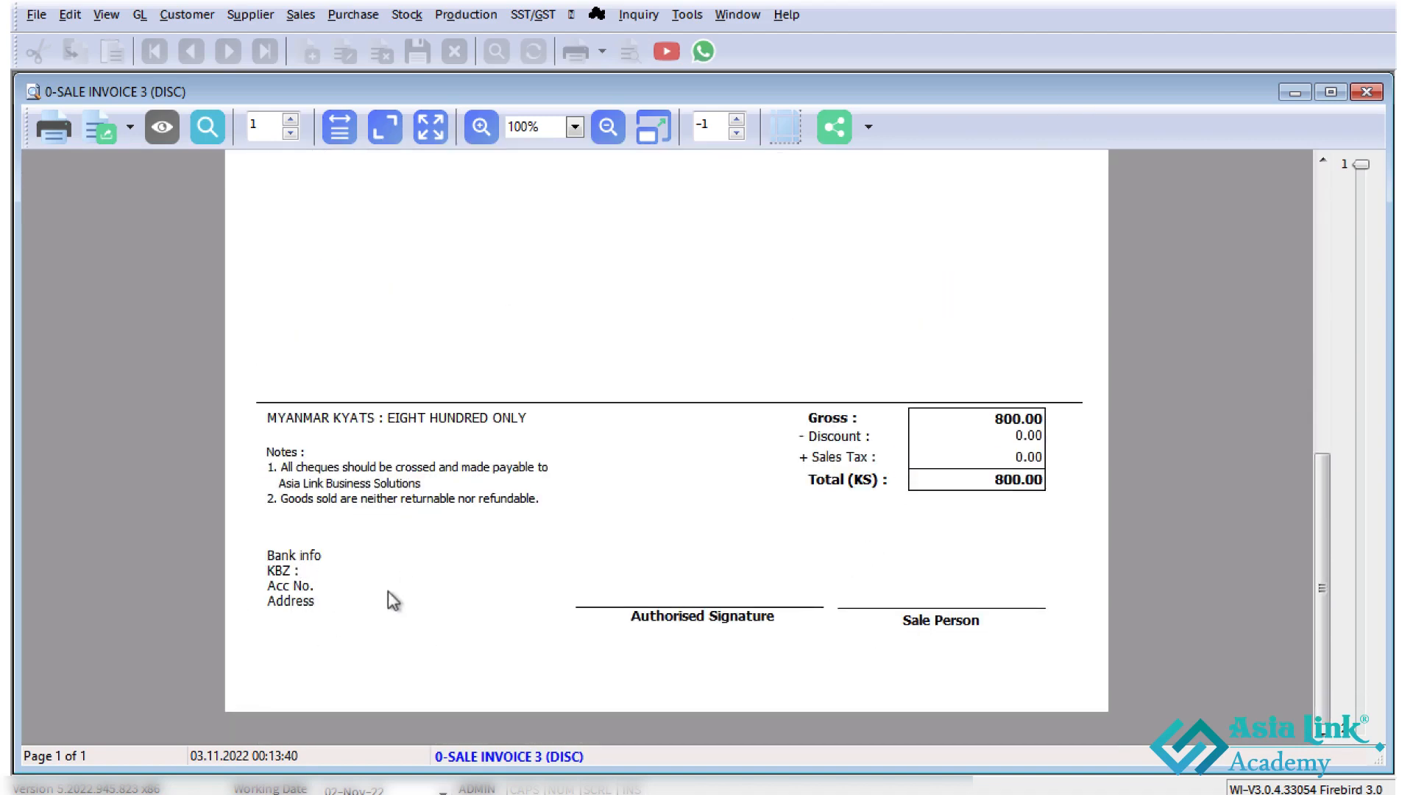
scroll(721, 515, up, 5)
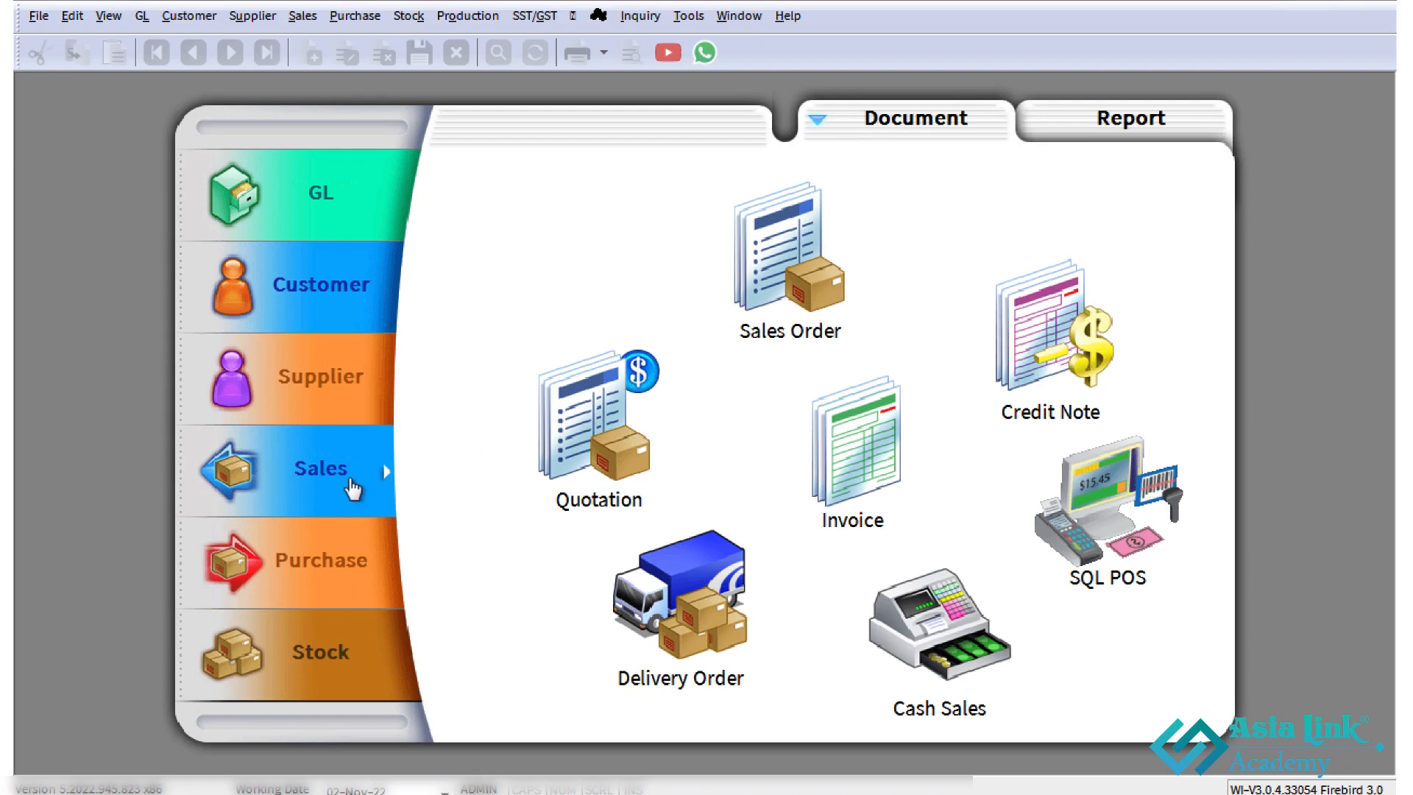
Open the THAI TEA TRADING sales invoice, preview it with 0-SALE INVOICE 3 (DISC) and open that report in the designer
click(881, 462)
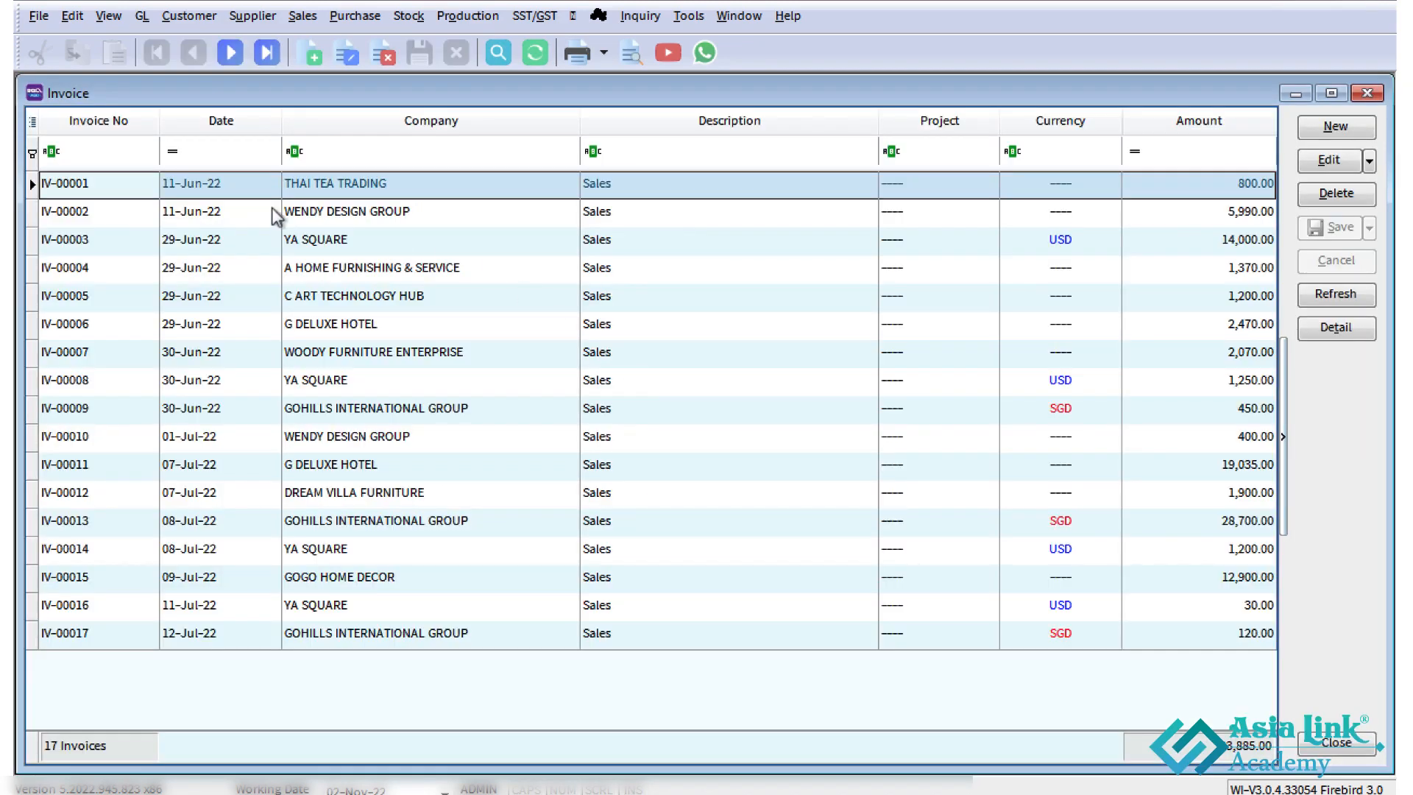
double_click(361, 185)
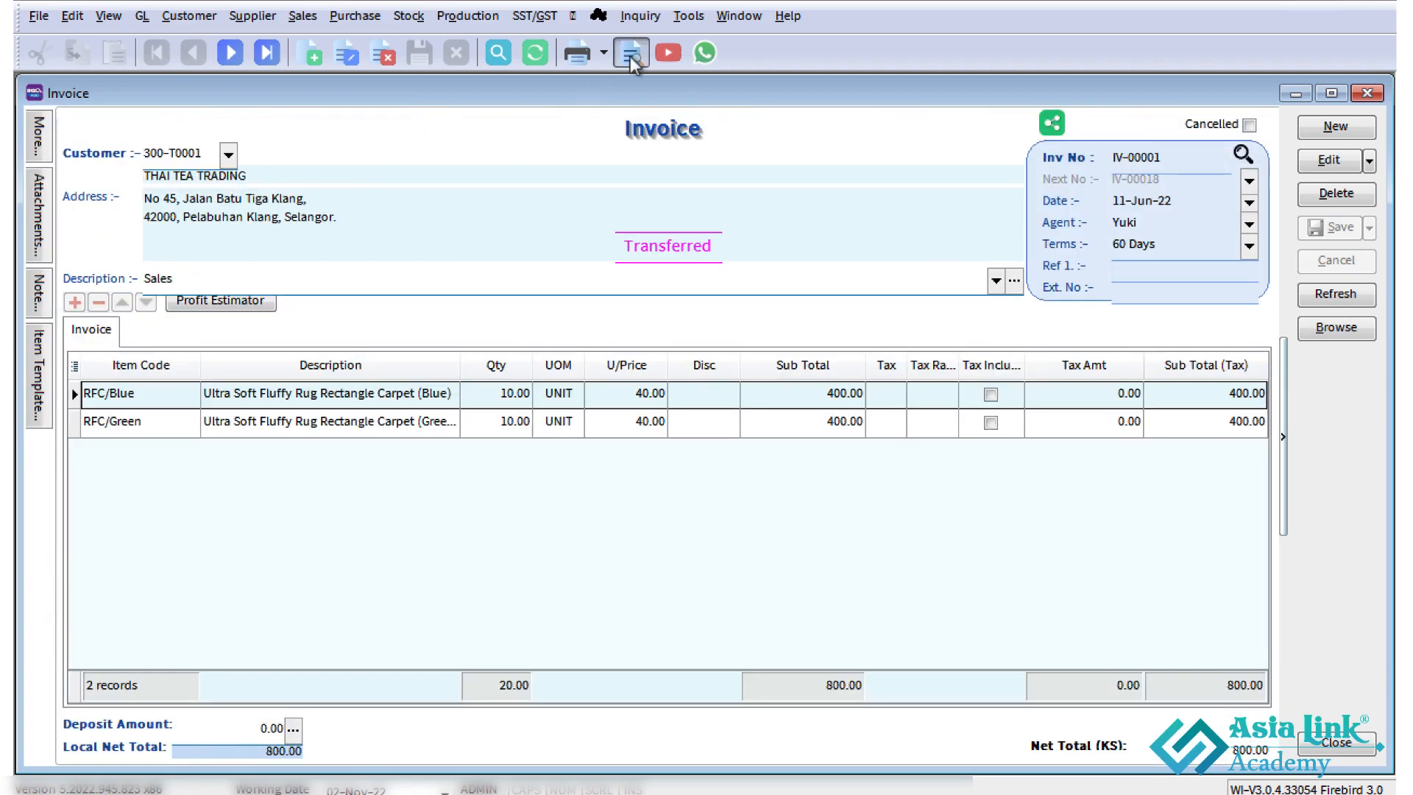
click(631, 53)
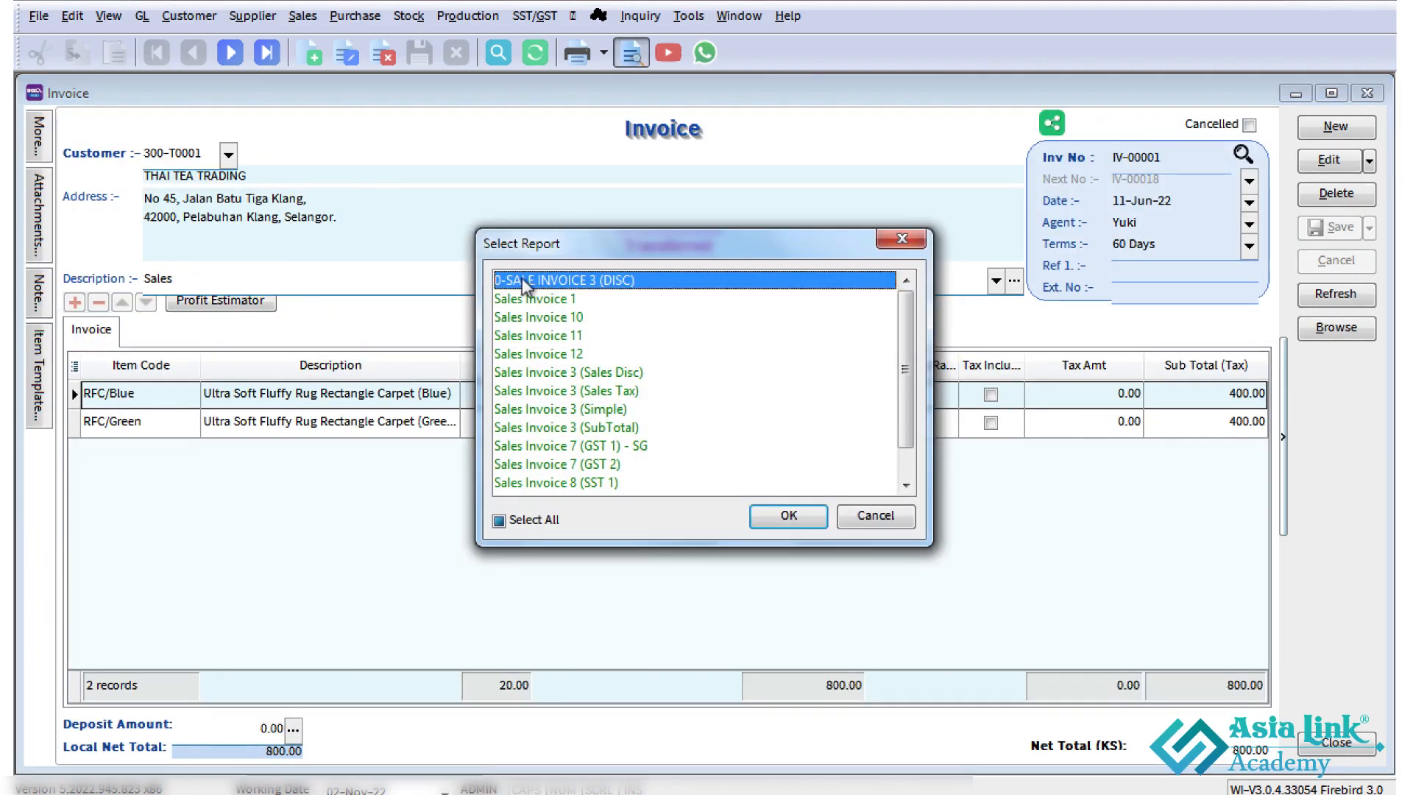
click(782, 516)
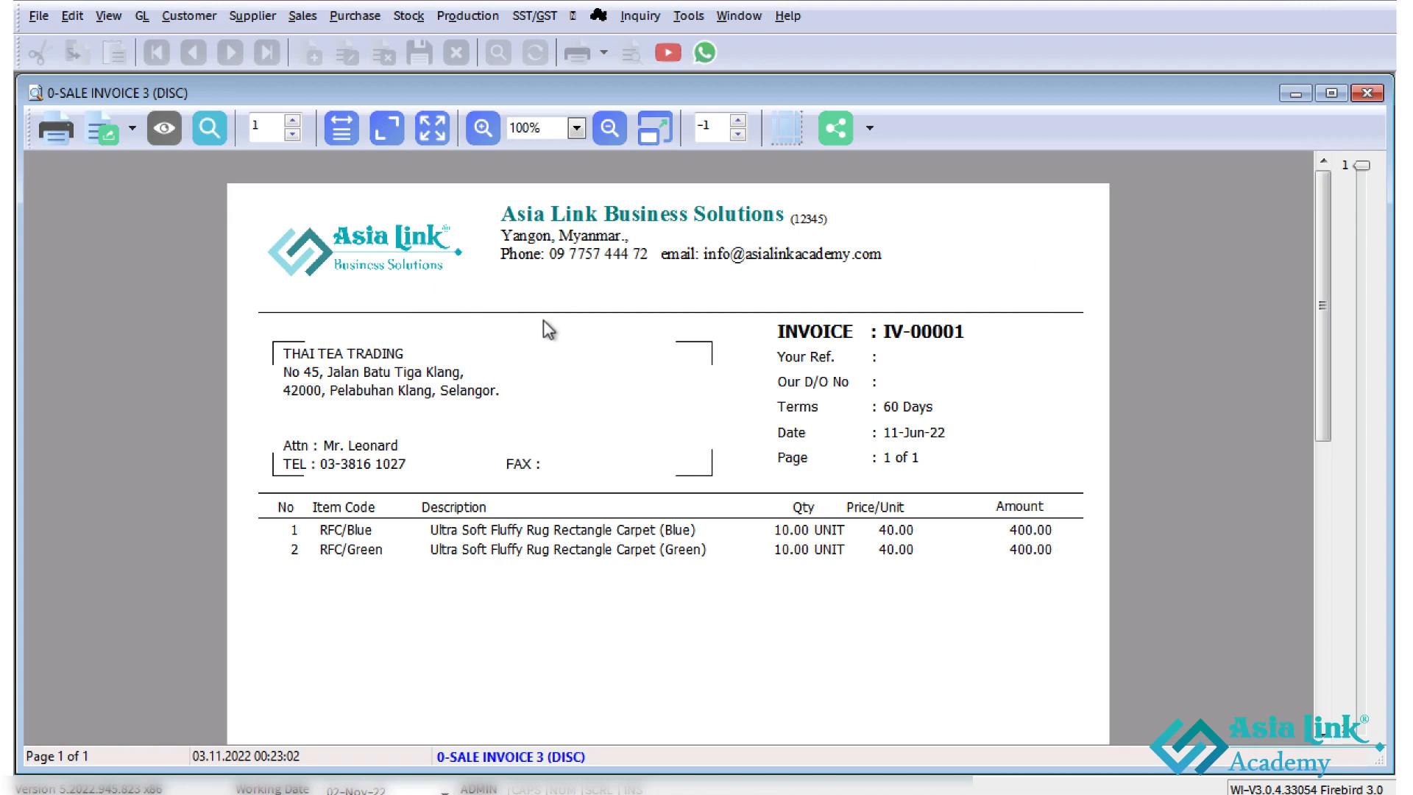
click(486, 759)
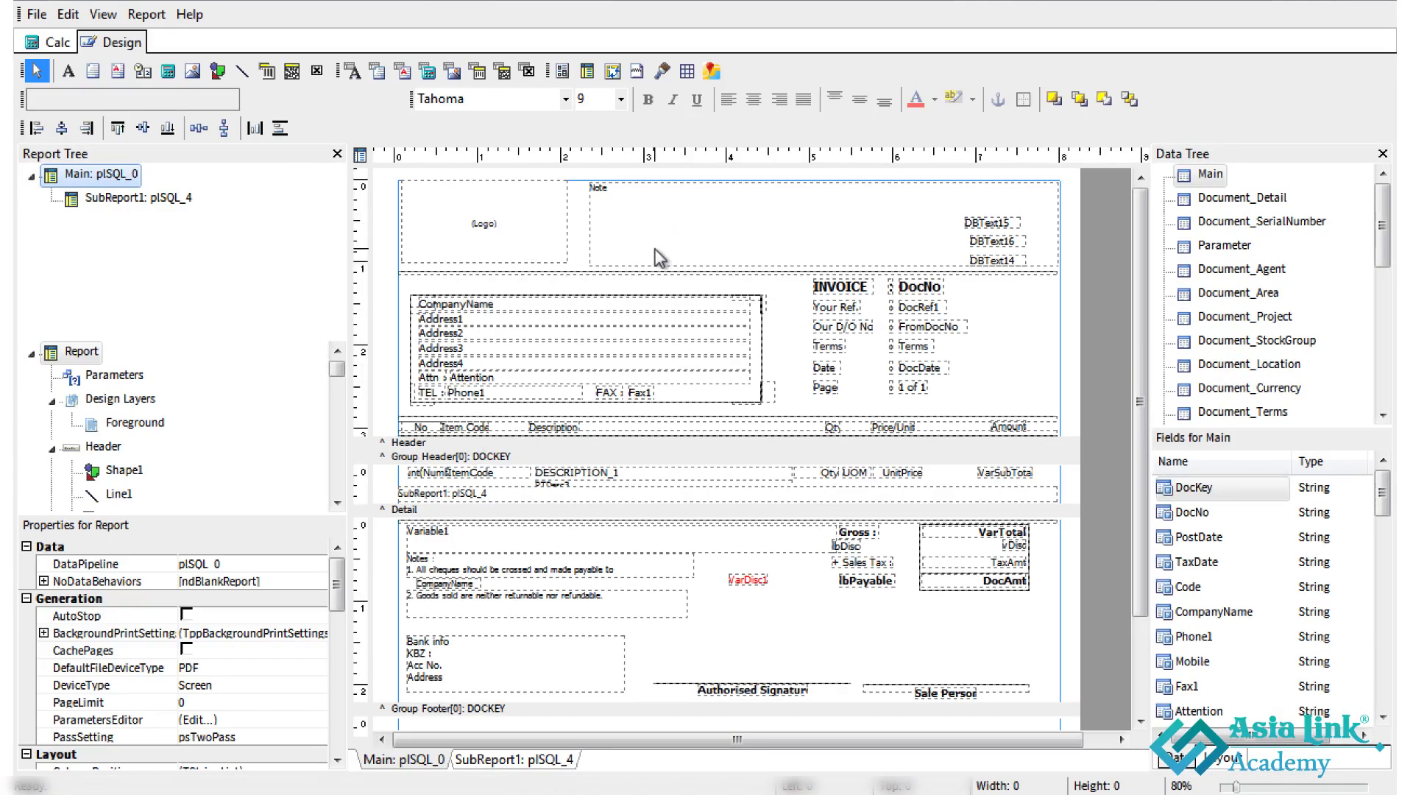
Save a copy of the report as "1-SALE INVOICE 3 (DISC) with Letter head", based on the existing report name
click(41, 19)
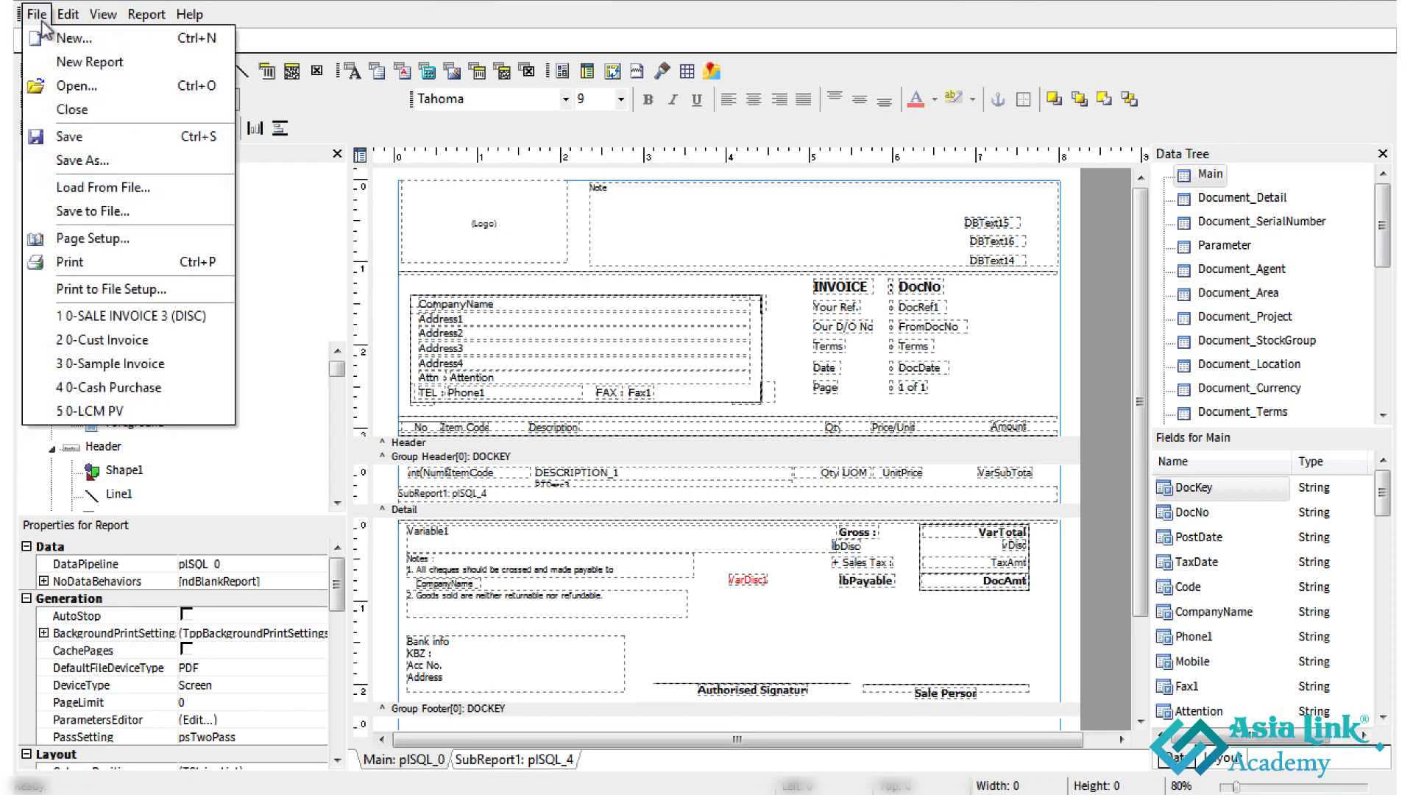
click(81, 162)
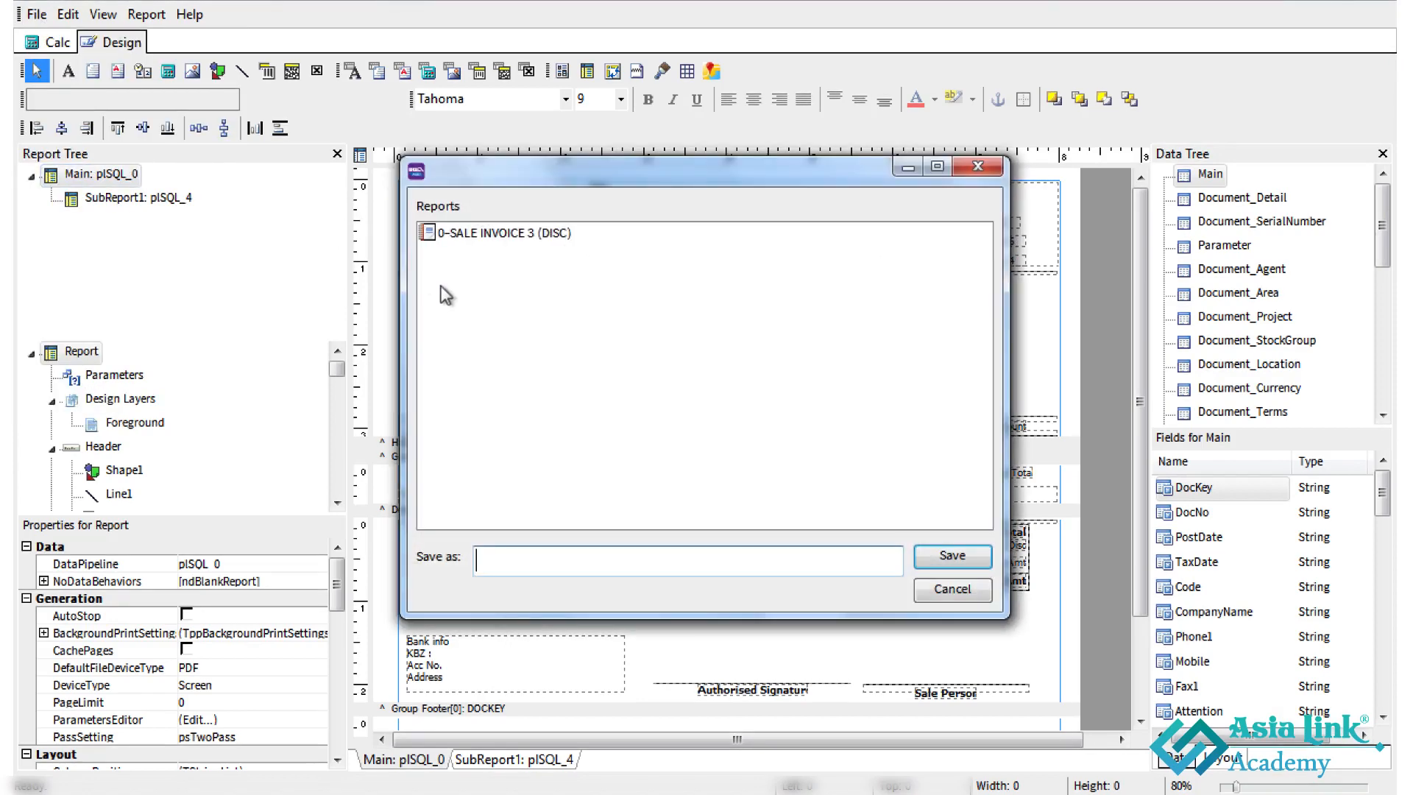
click(540, 236)
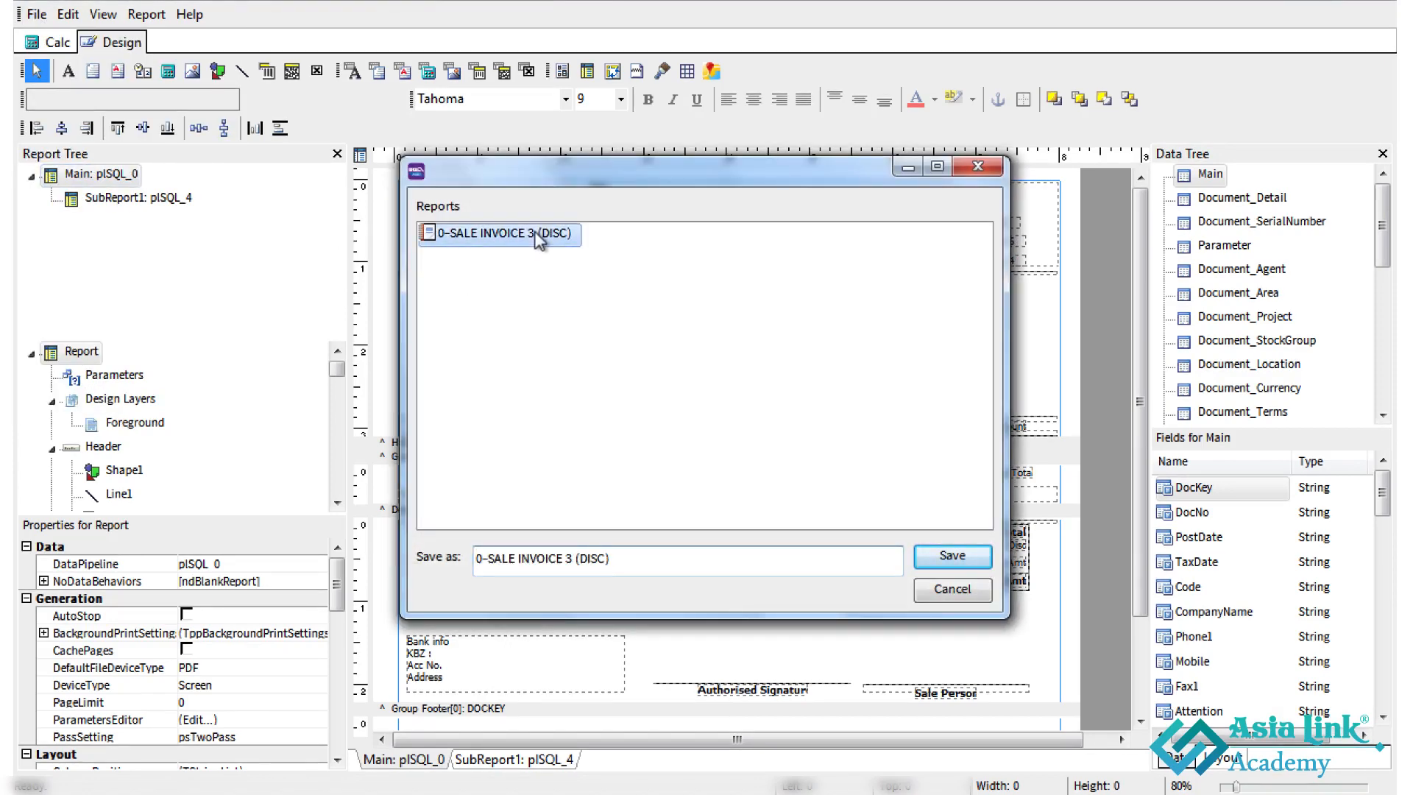
click(482, 559)
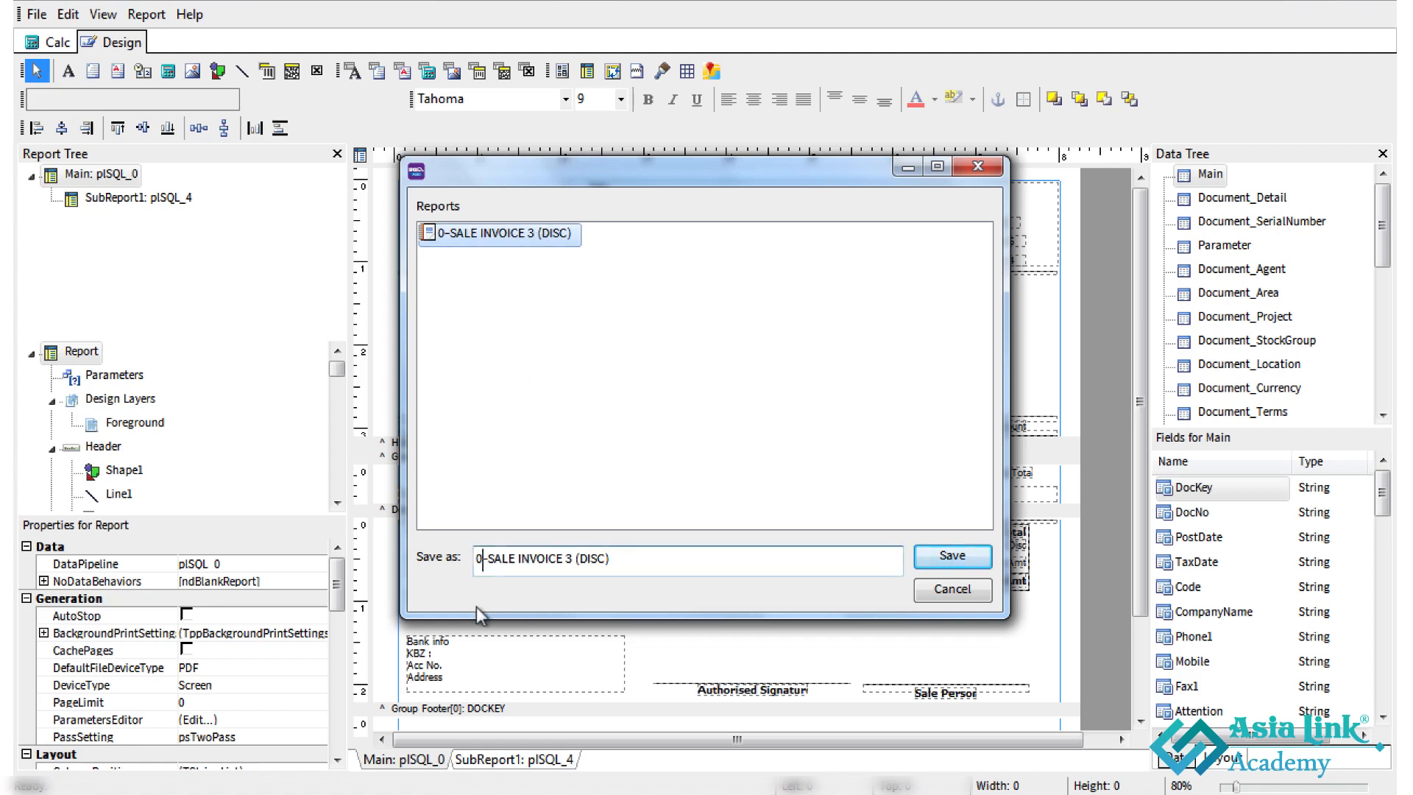
key(BackSpace)
text(1)
click(647, 562)
text(with Lea)
text(ter head)
click(959, 560)
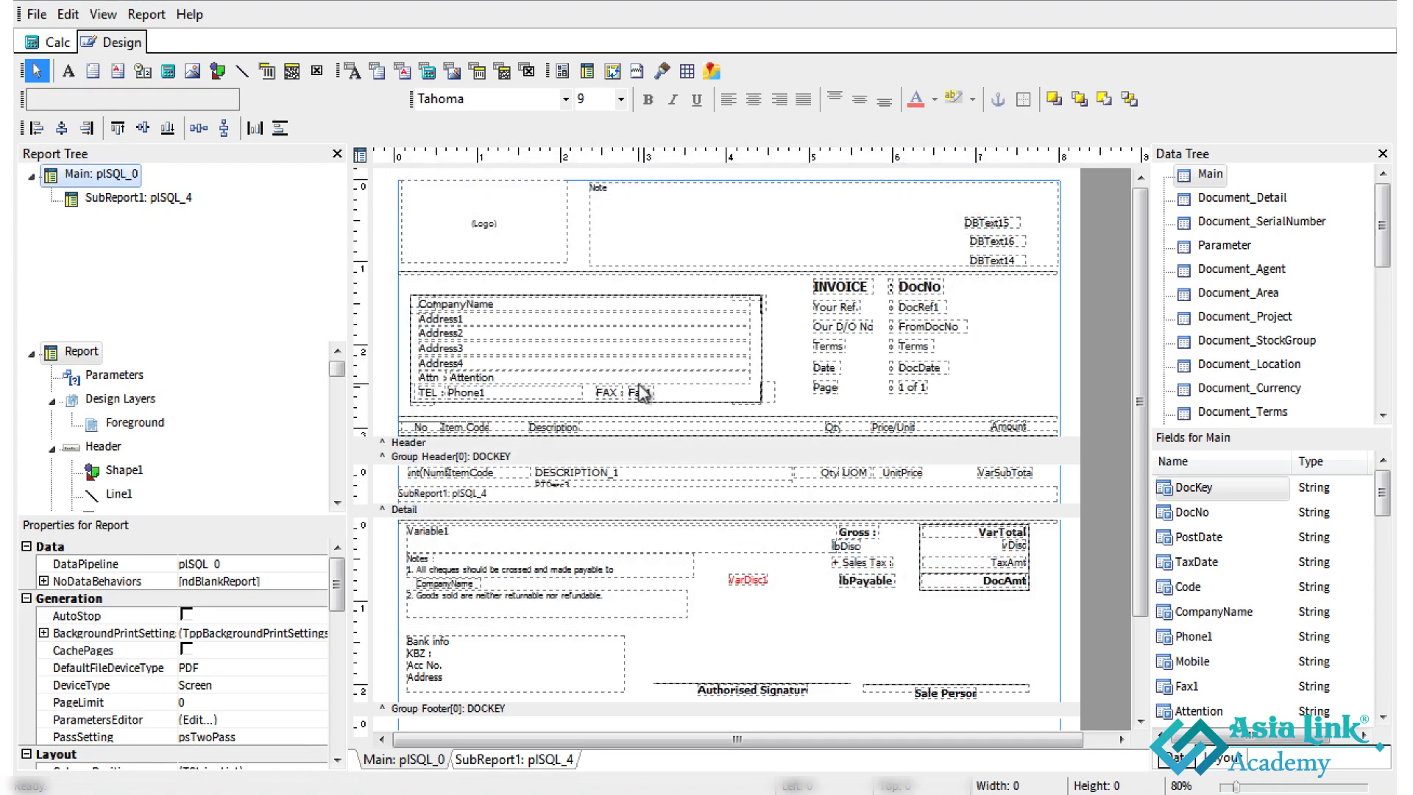
Delete the company Note text box, the logo and the horizontal line beneath them from the report header
click(483, 229)
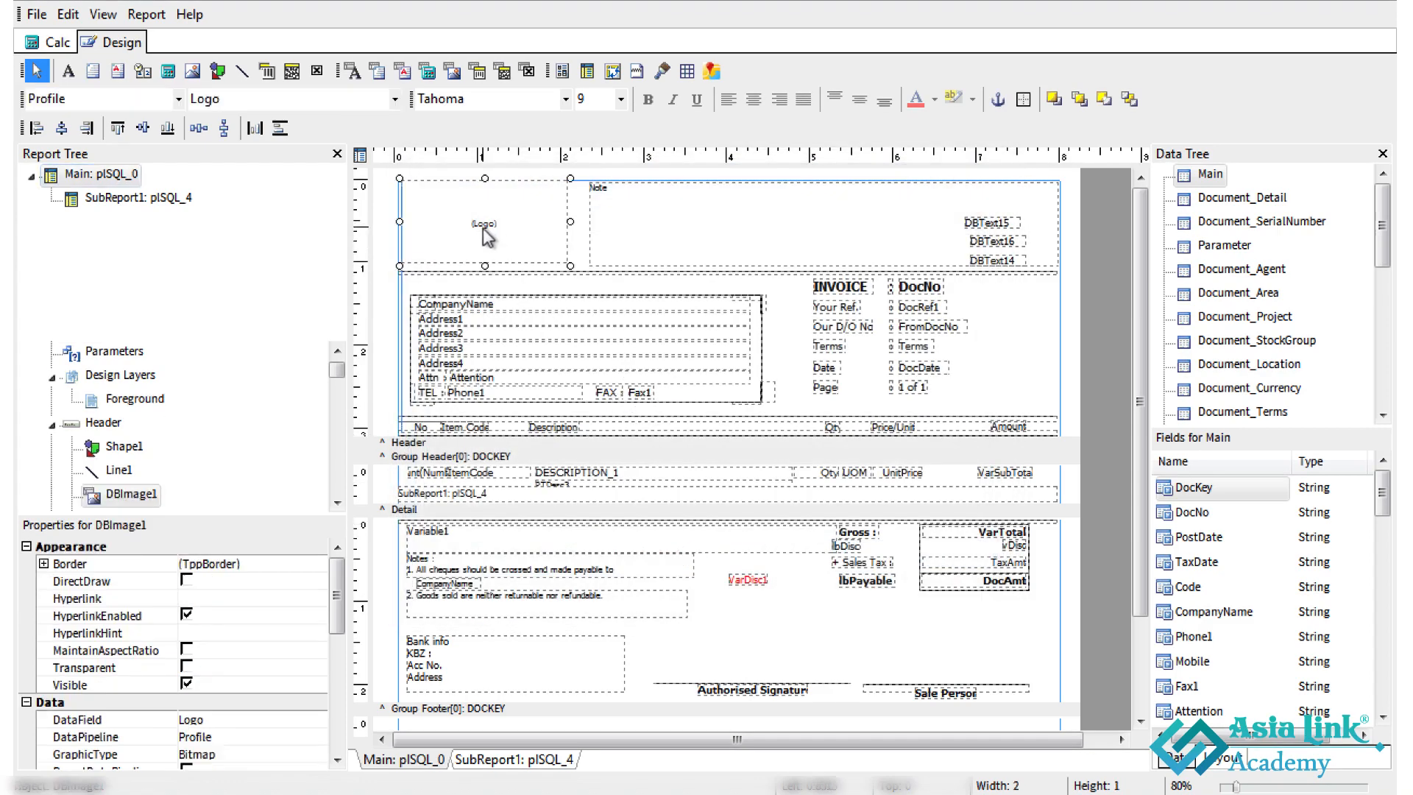
click(698, 234)
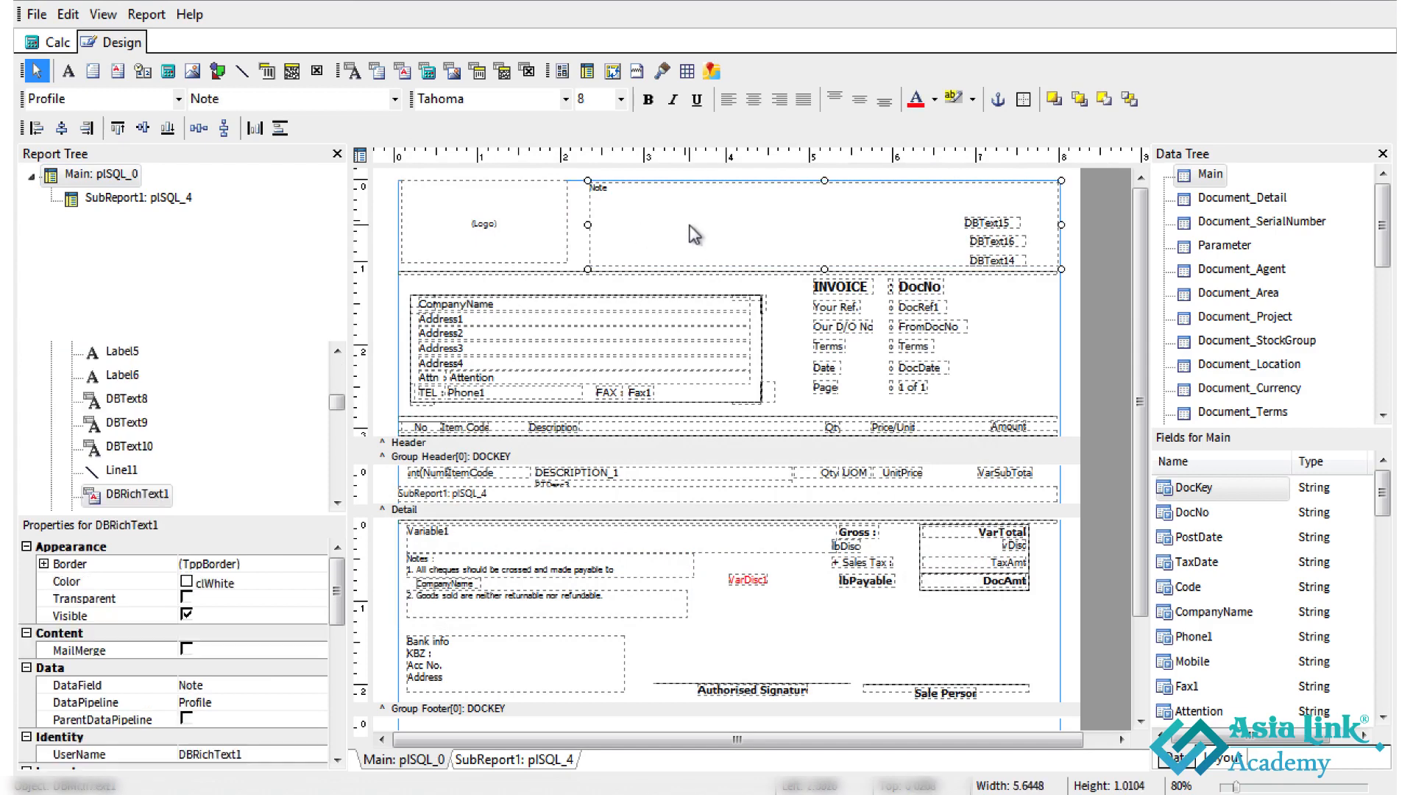
click(656, 228)
key(Delete)
click(468, 237)
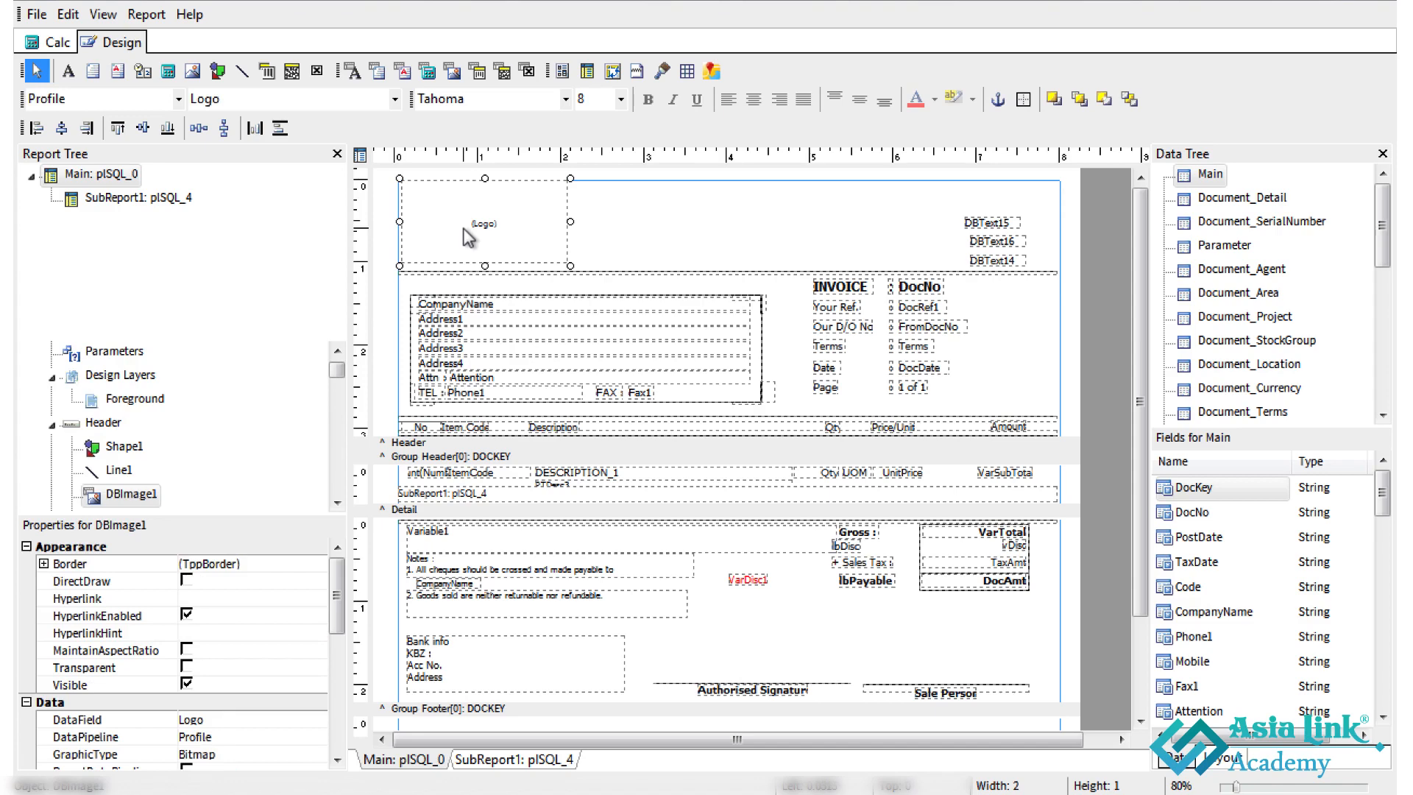
key(Delete)
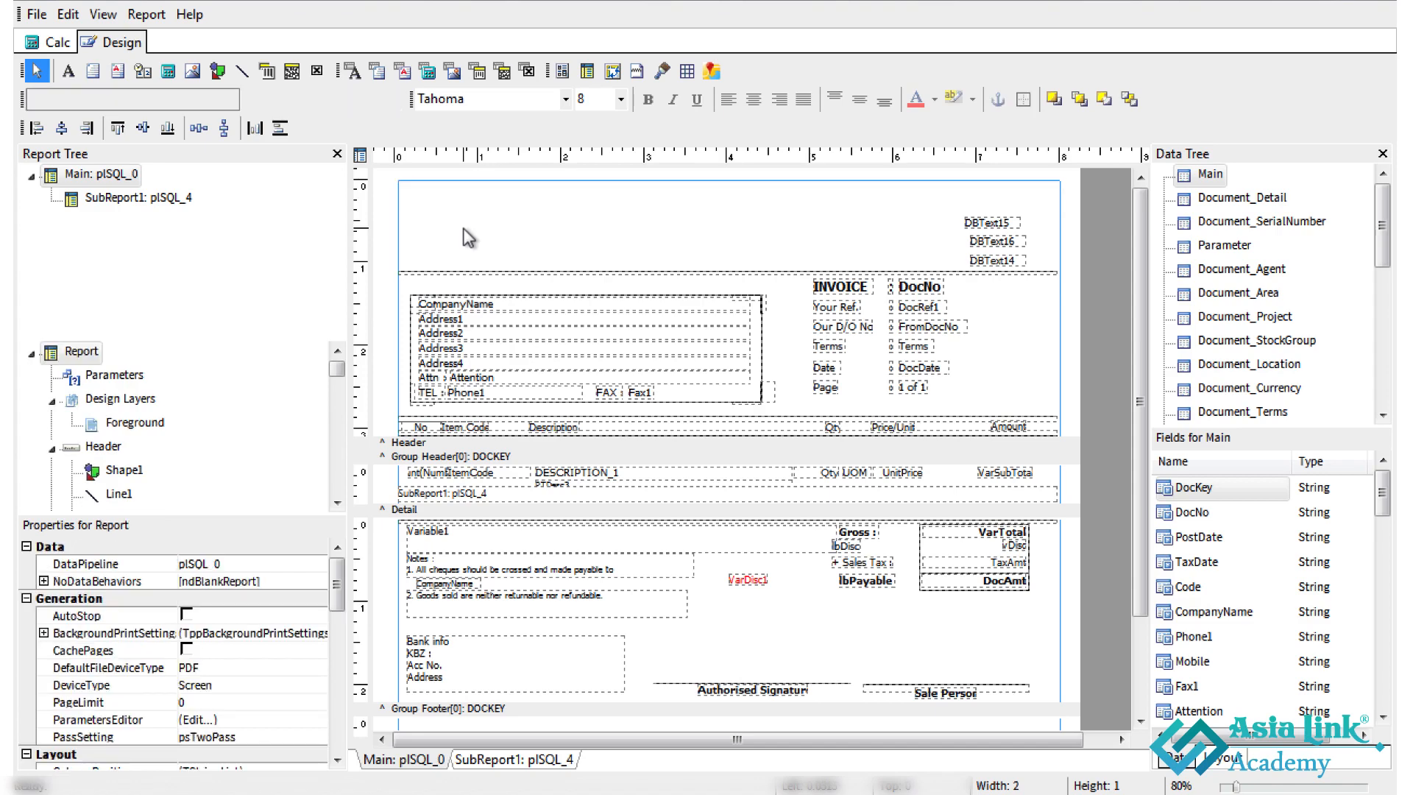
click(453, 275)
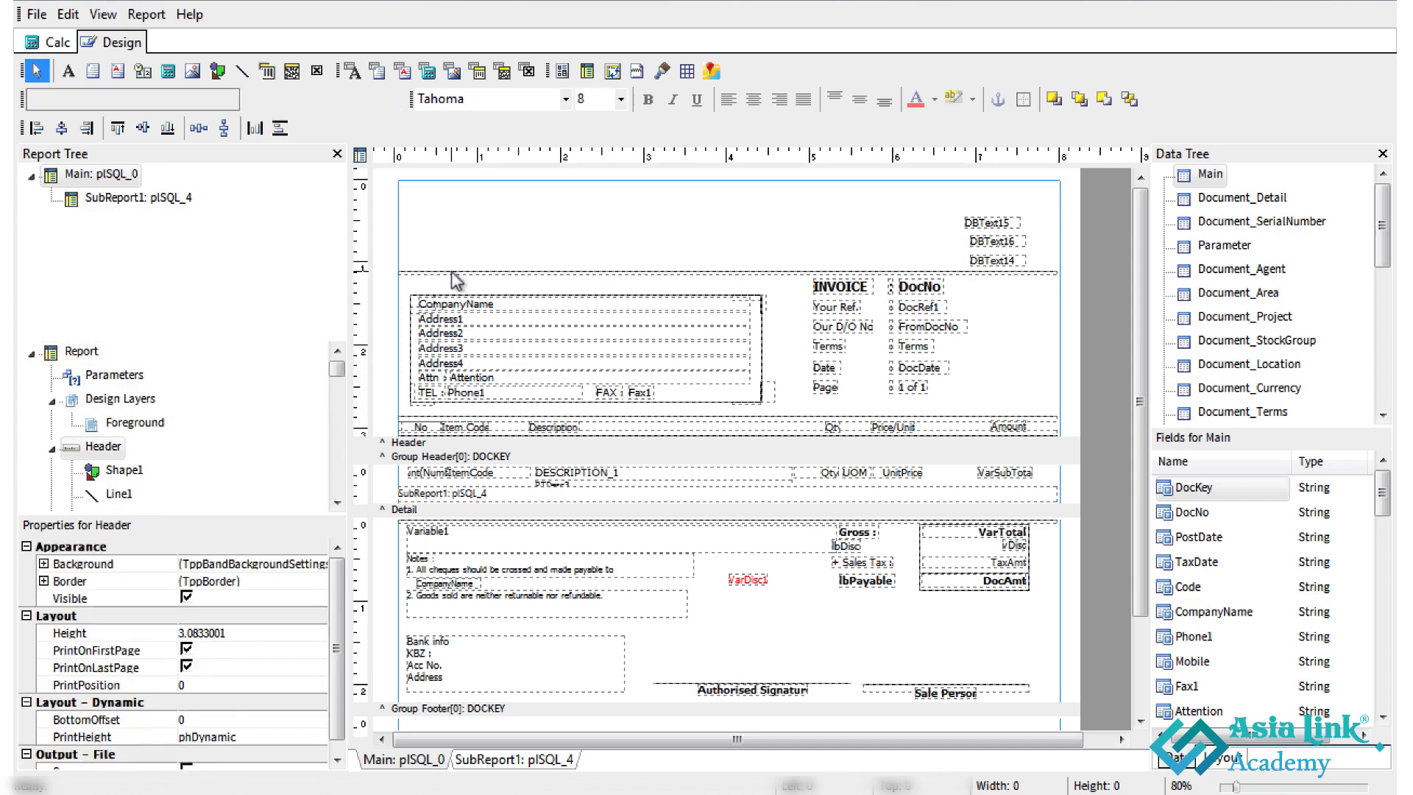
click(452, 273)
key(Delete)
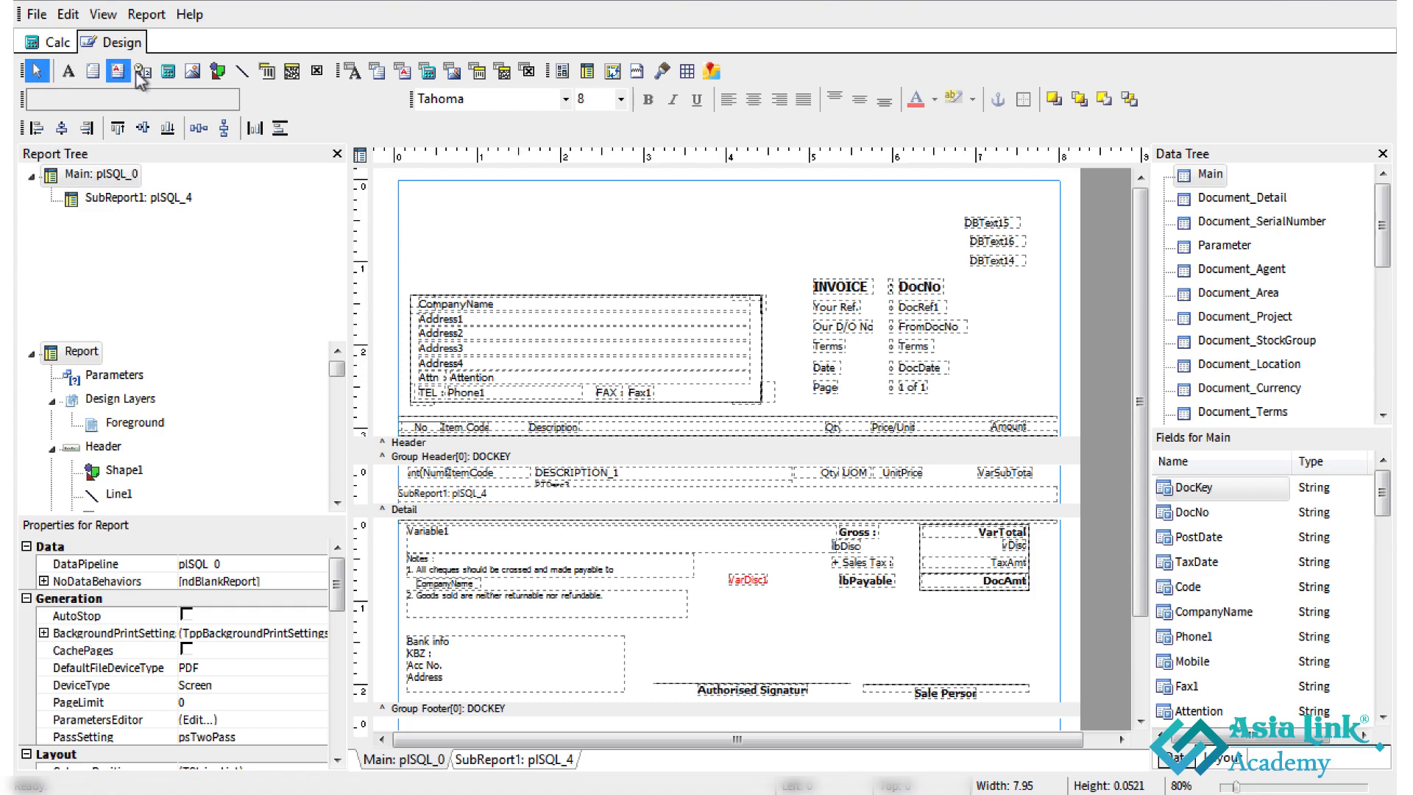
Insert an image placeholder in the upper-left corner of the report header, about 0.04 from the left and 0.06 from the top
click(193, 72)
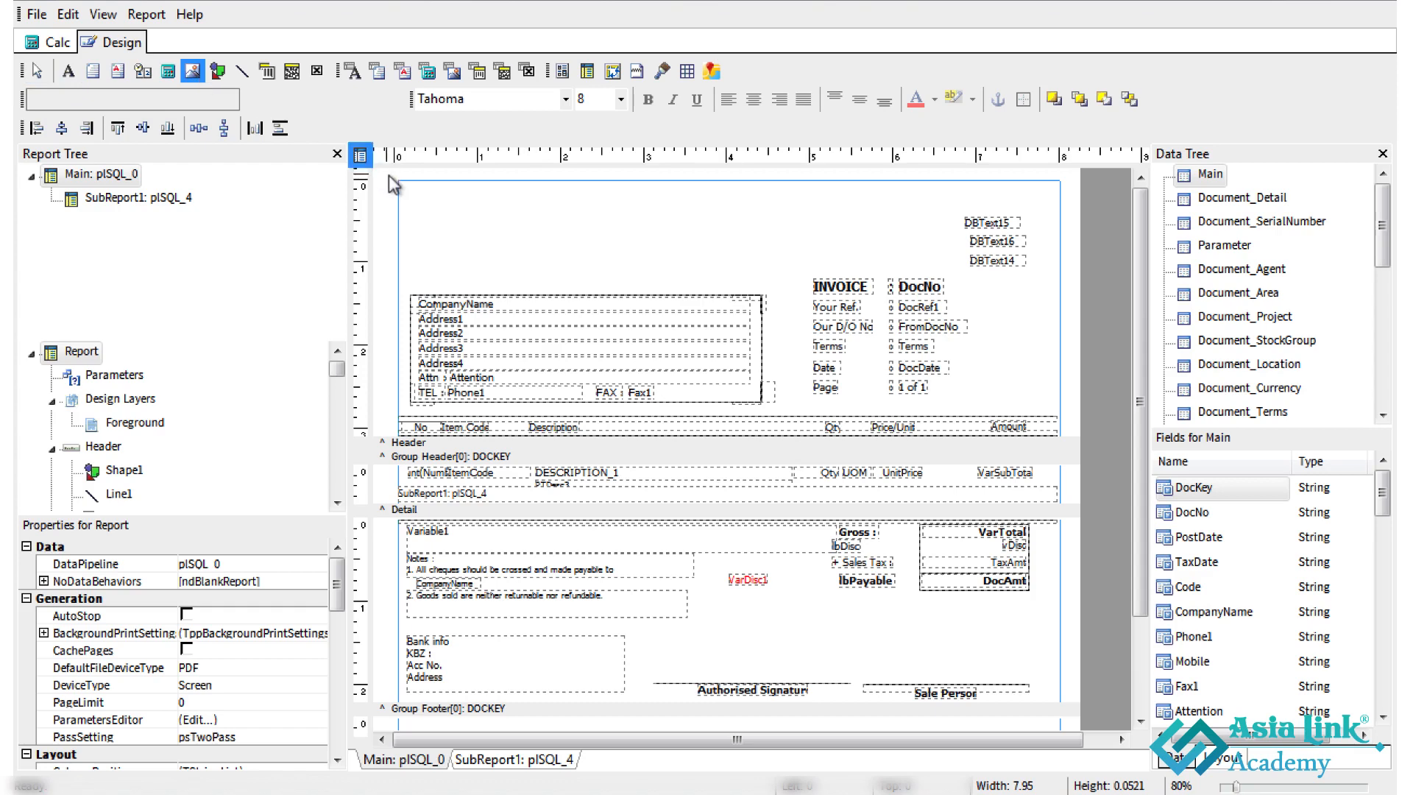
click(410, 192)
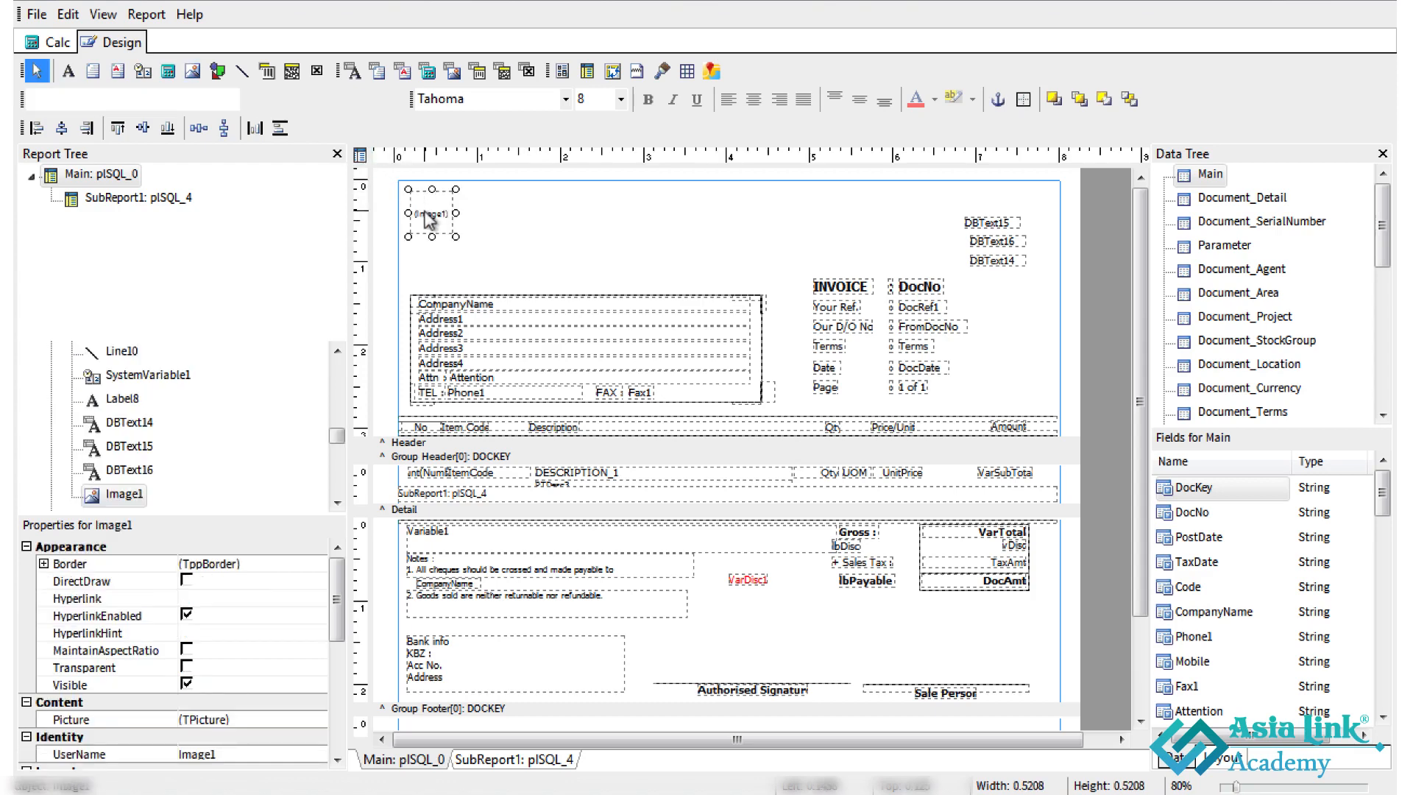
drag(424, 212, 422, 210)
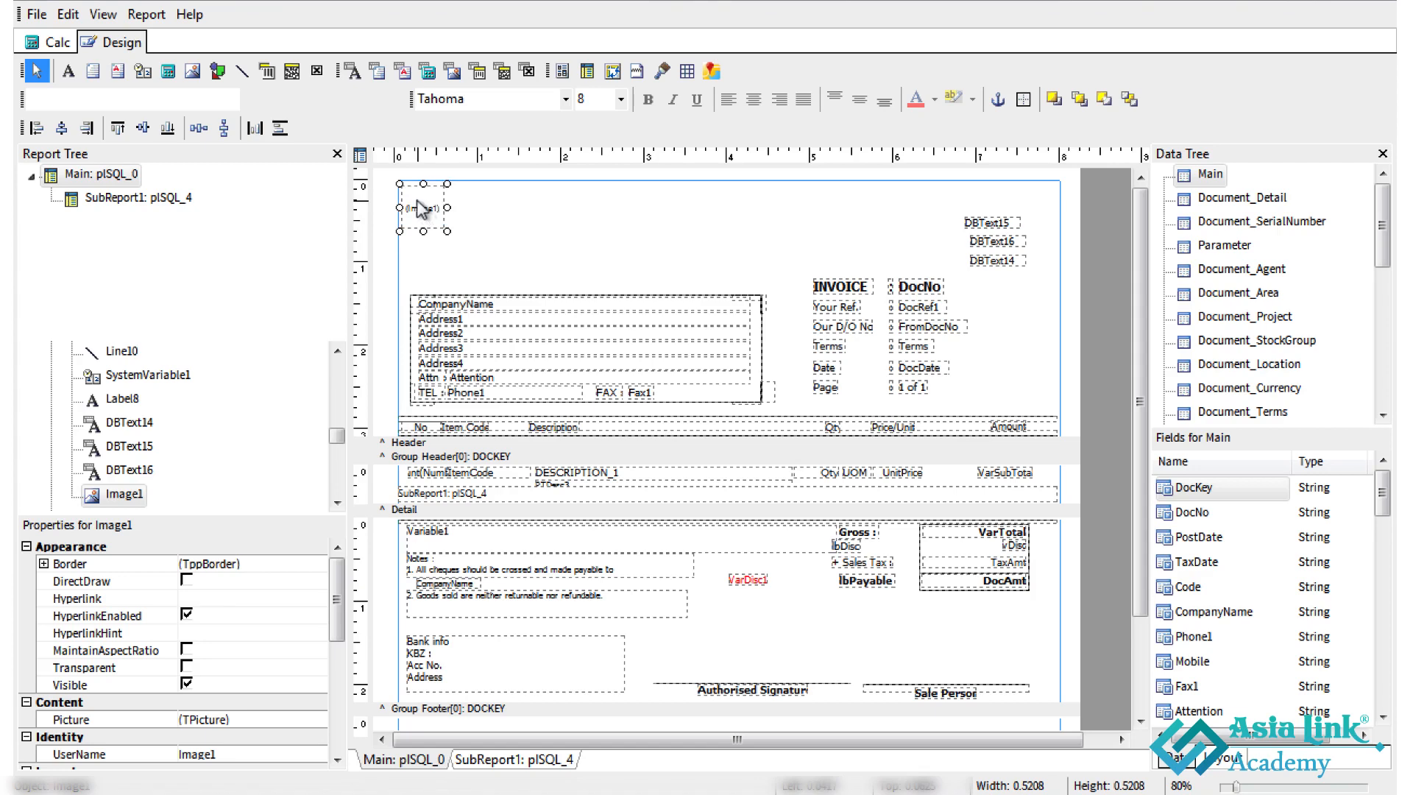
Change the report's paper size to A4 in the page setup and check its width and height
click(362, 159)
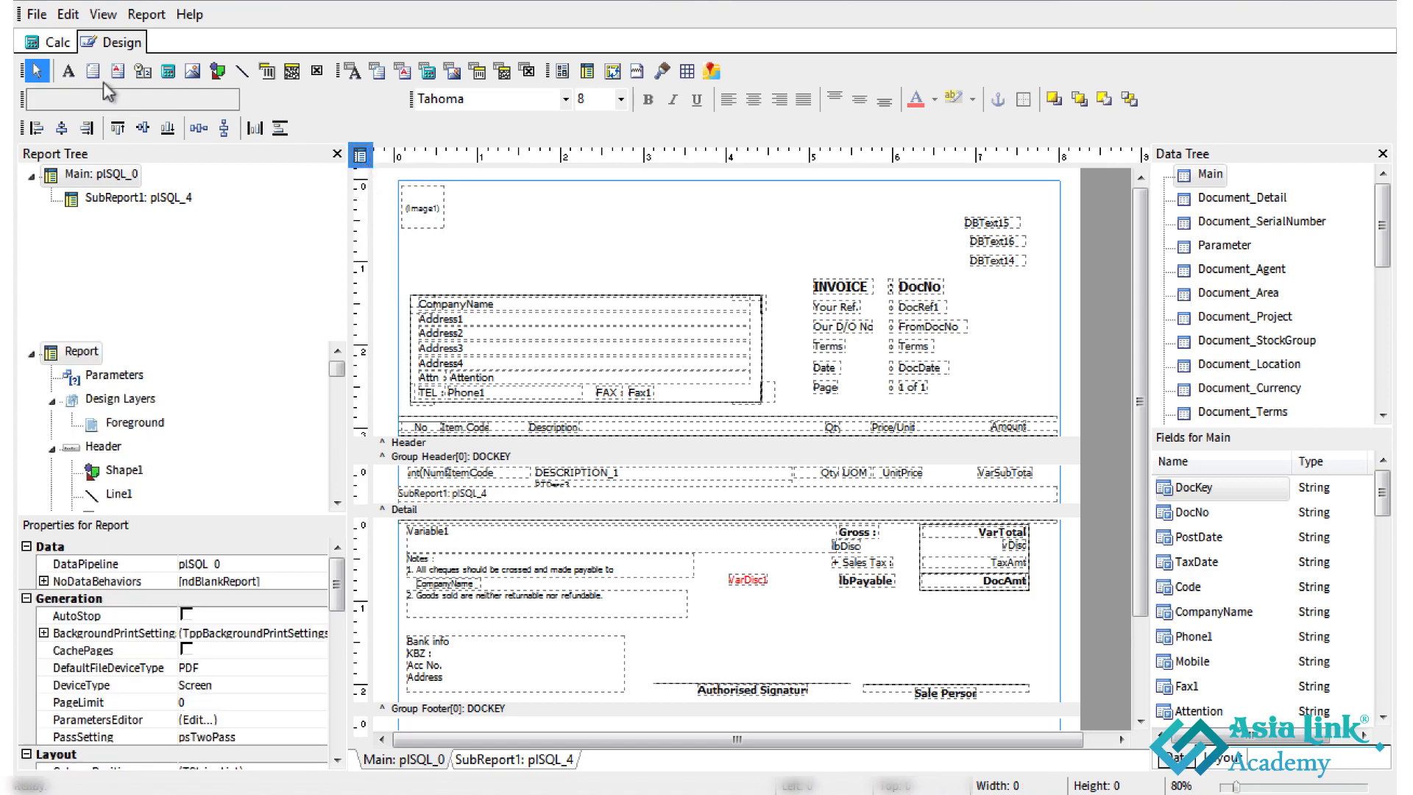
click(35, 14)
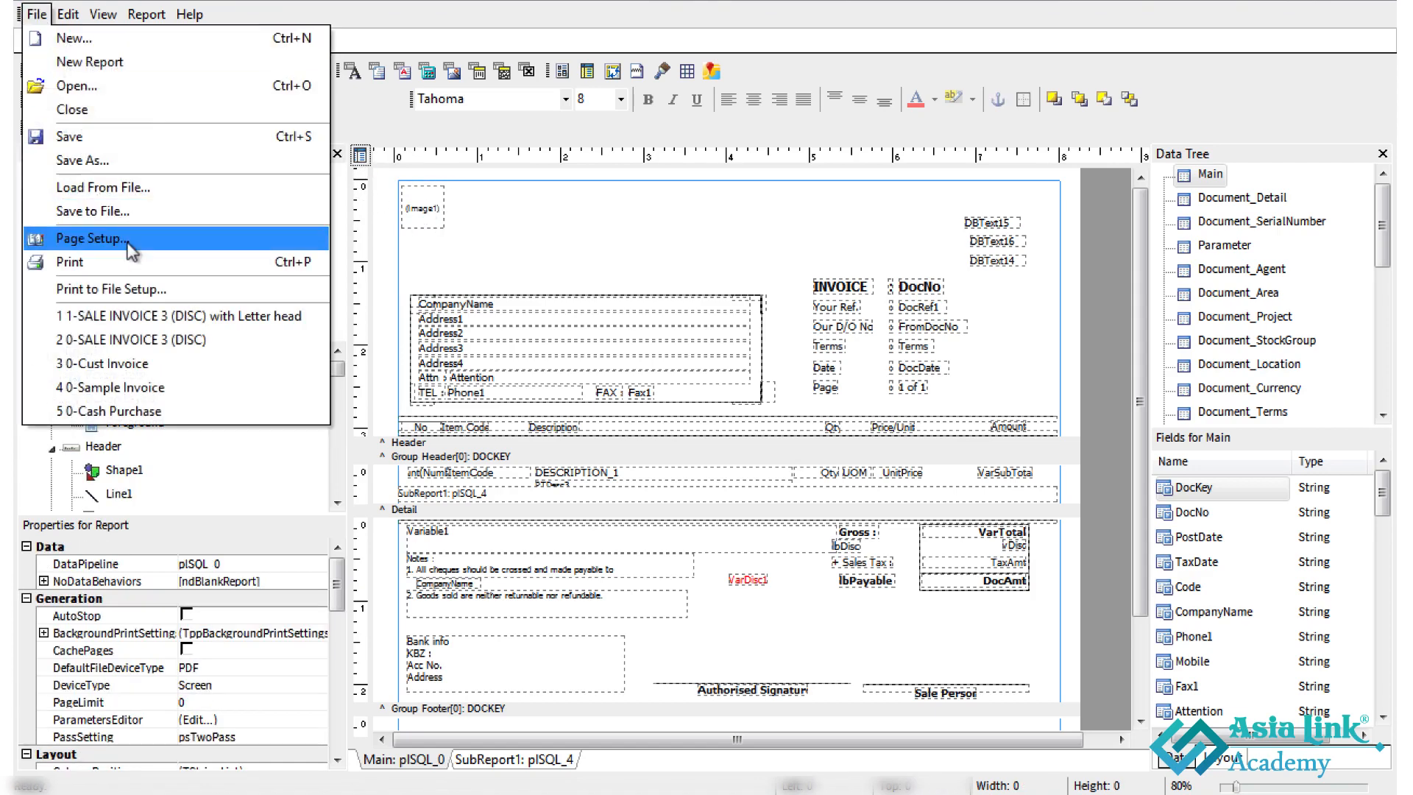
click(84, 237)
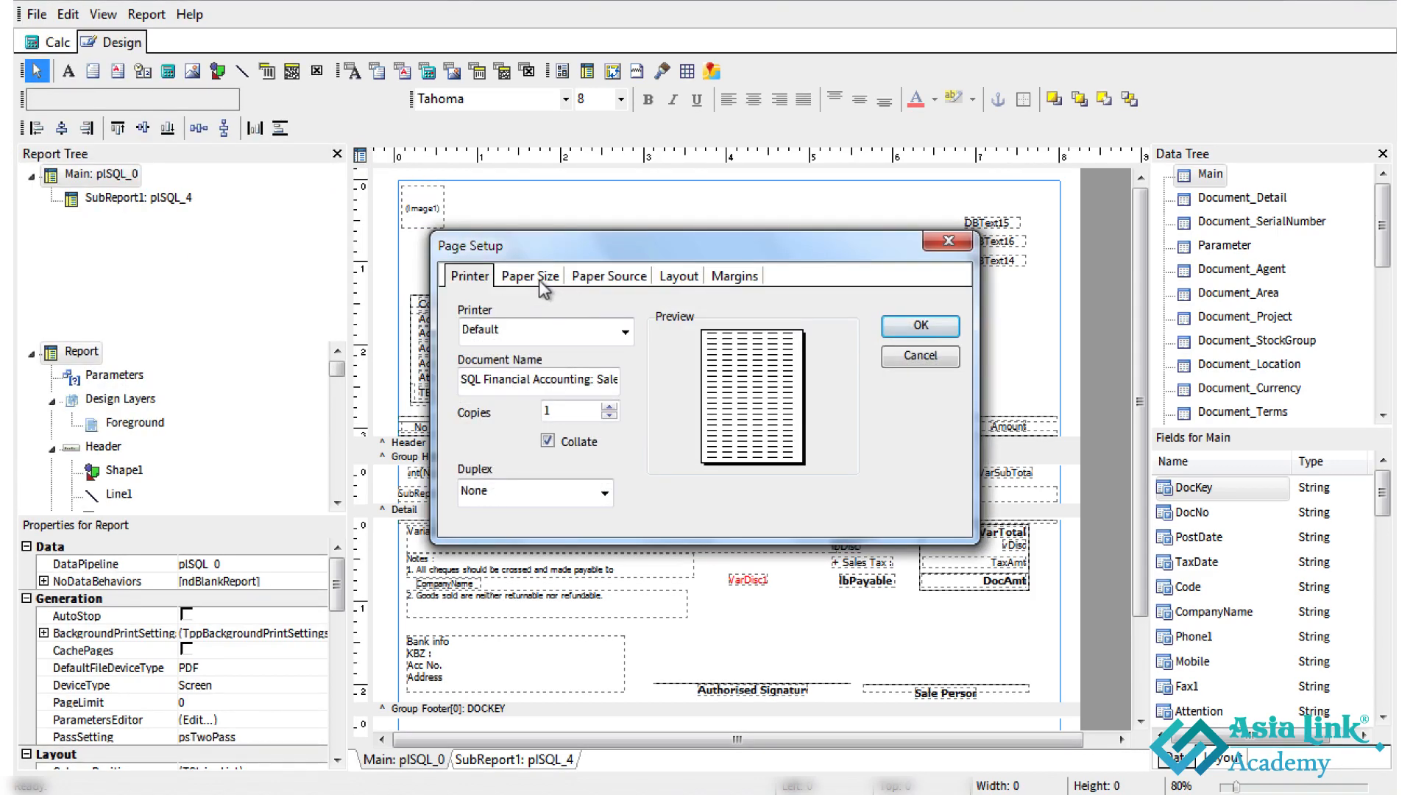
click(533, 277)
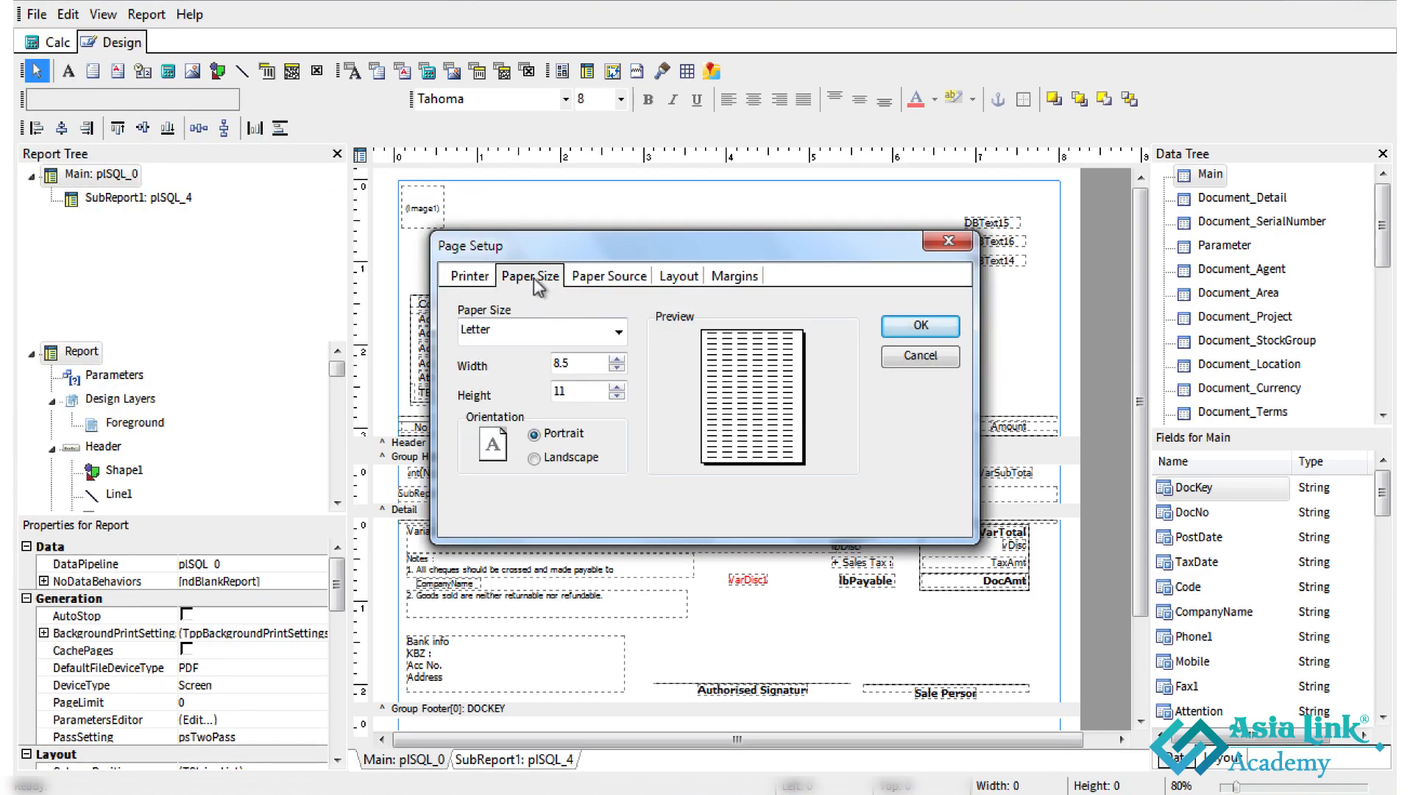
click(618, 332)
click(490, 376)
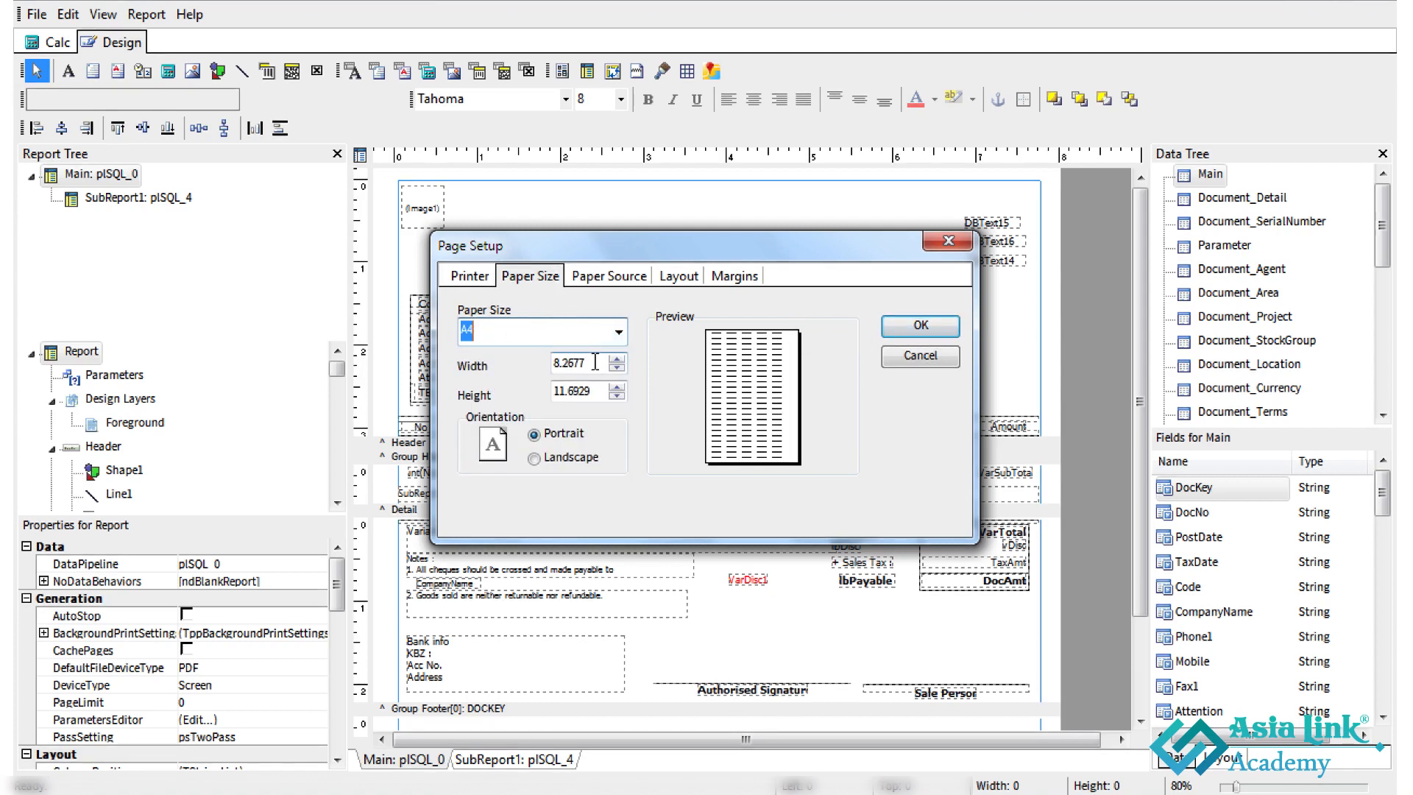
drag(596, 363, 492, 366)
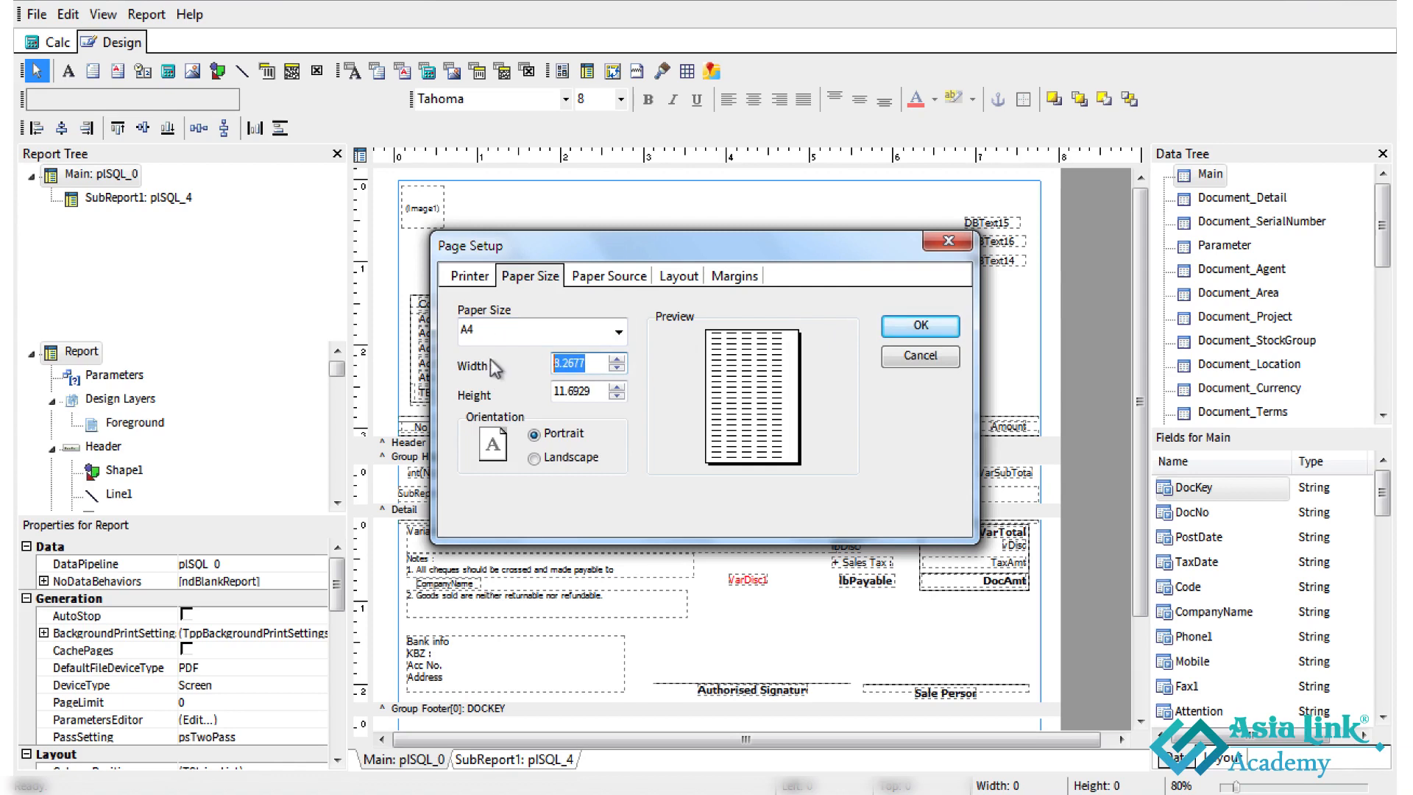
click(596, 394)
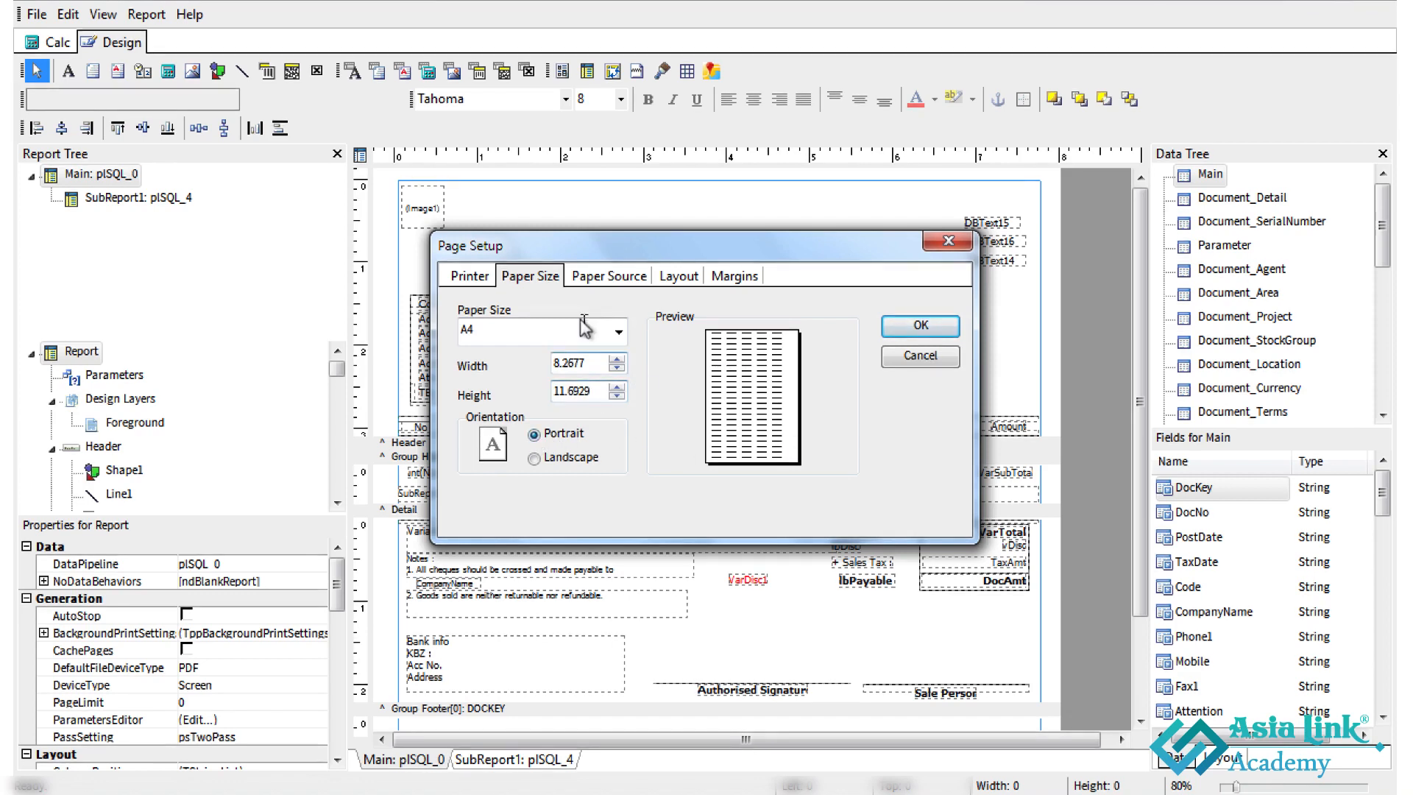
Try left and right page margins of 0.5
click(735, 276)
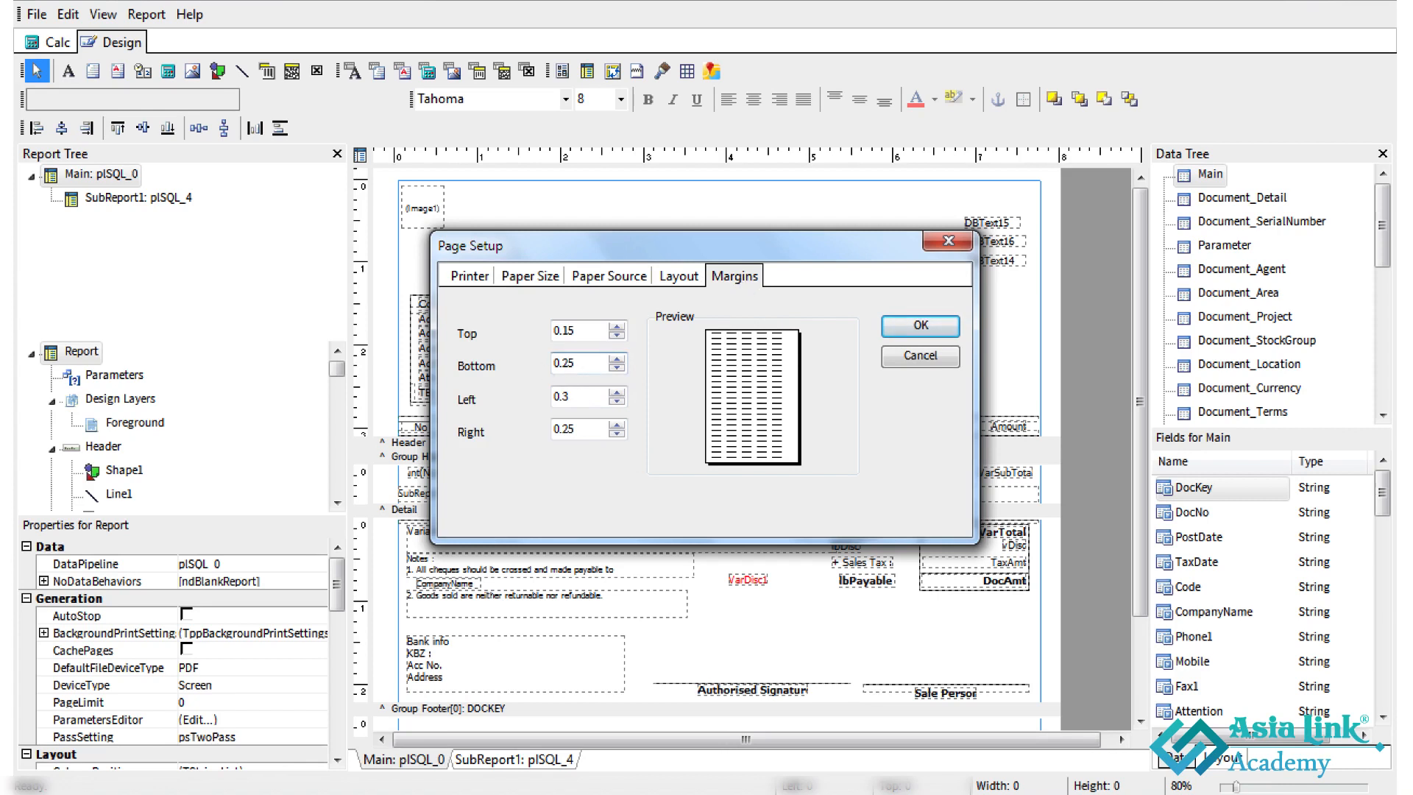
drag(580, 403, 489, 404)
click(586, 433)
click(581, 396)
key(Tab)
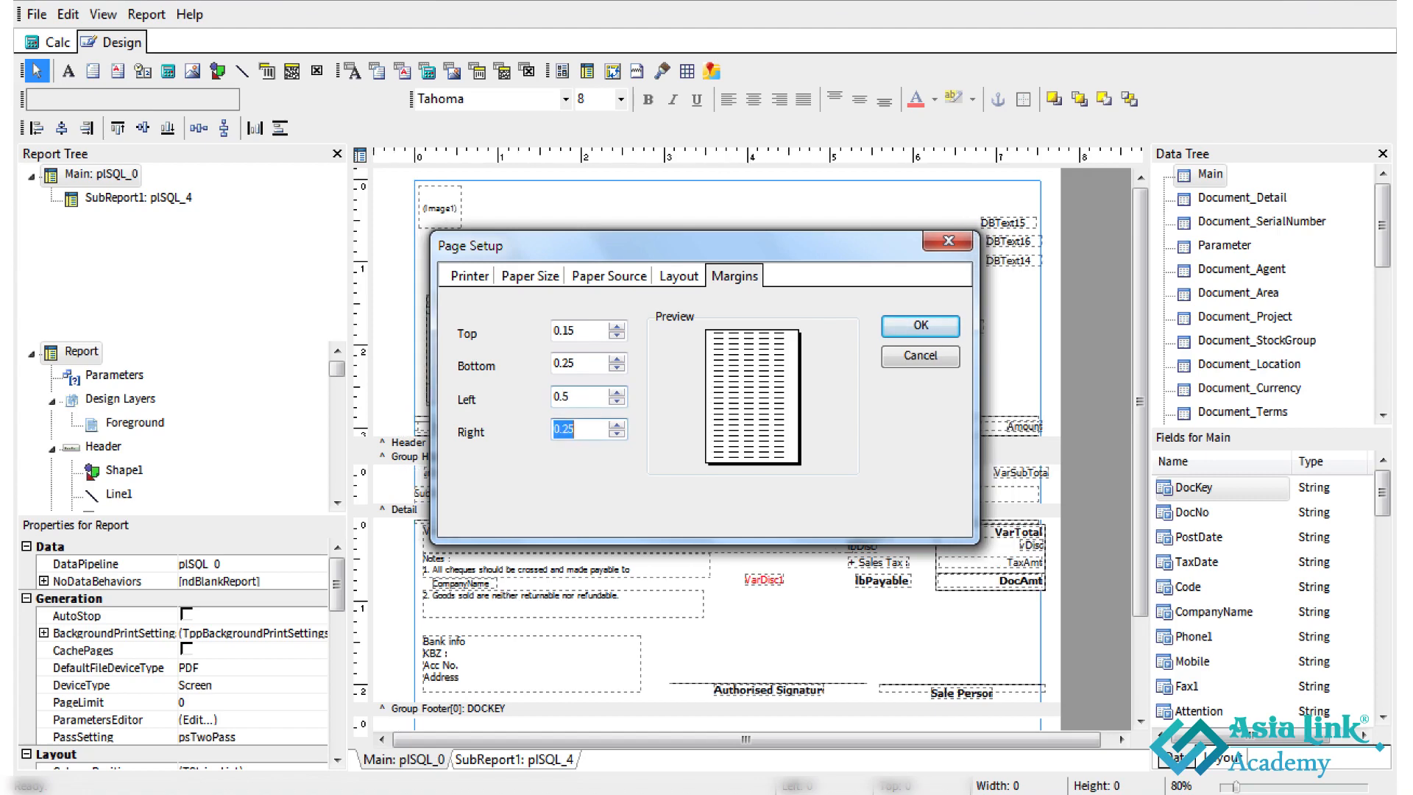
key(BackSpace)
text(.5)
Set the left and right page margins to 0.25
click(581, 395)
key(Return)
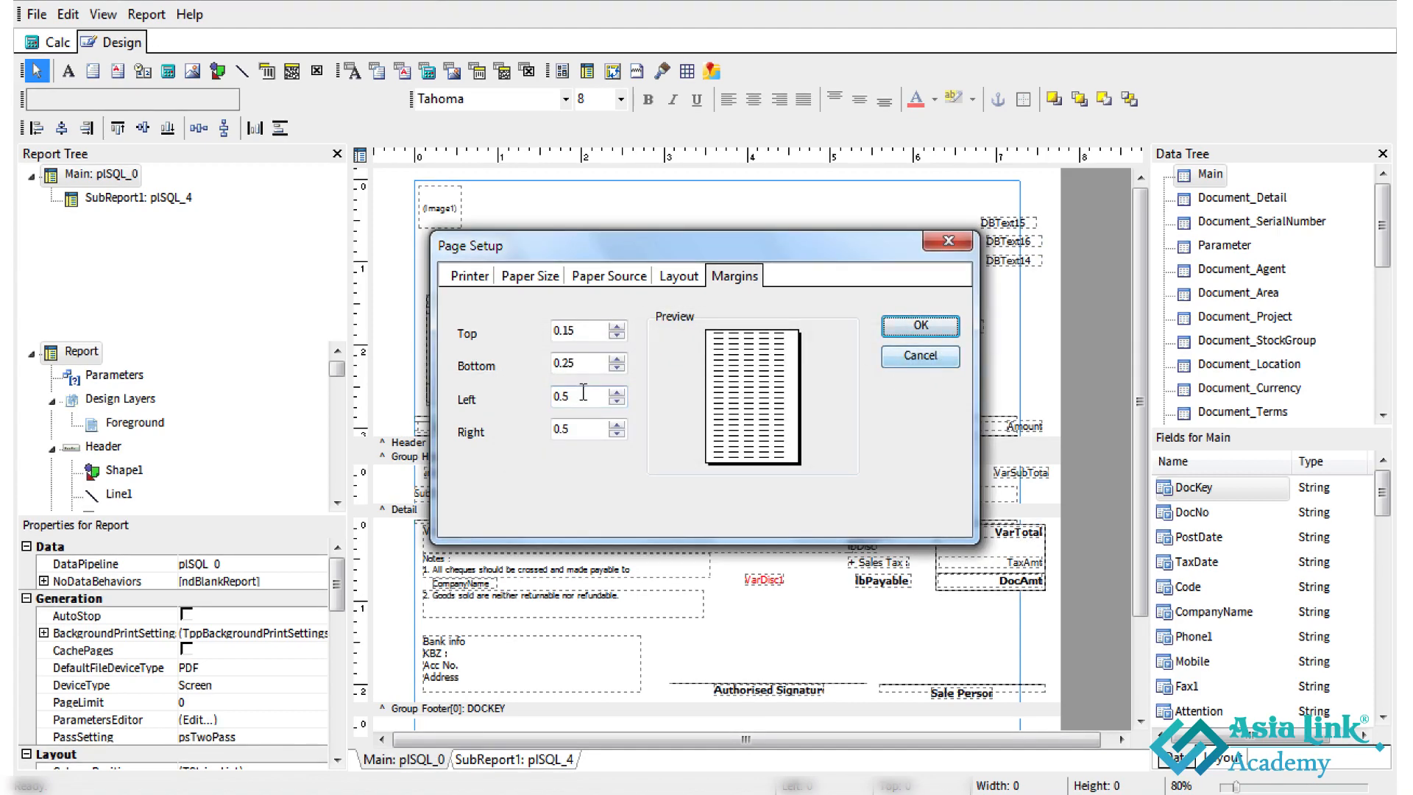
key(BackSpace)
text(25)
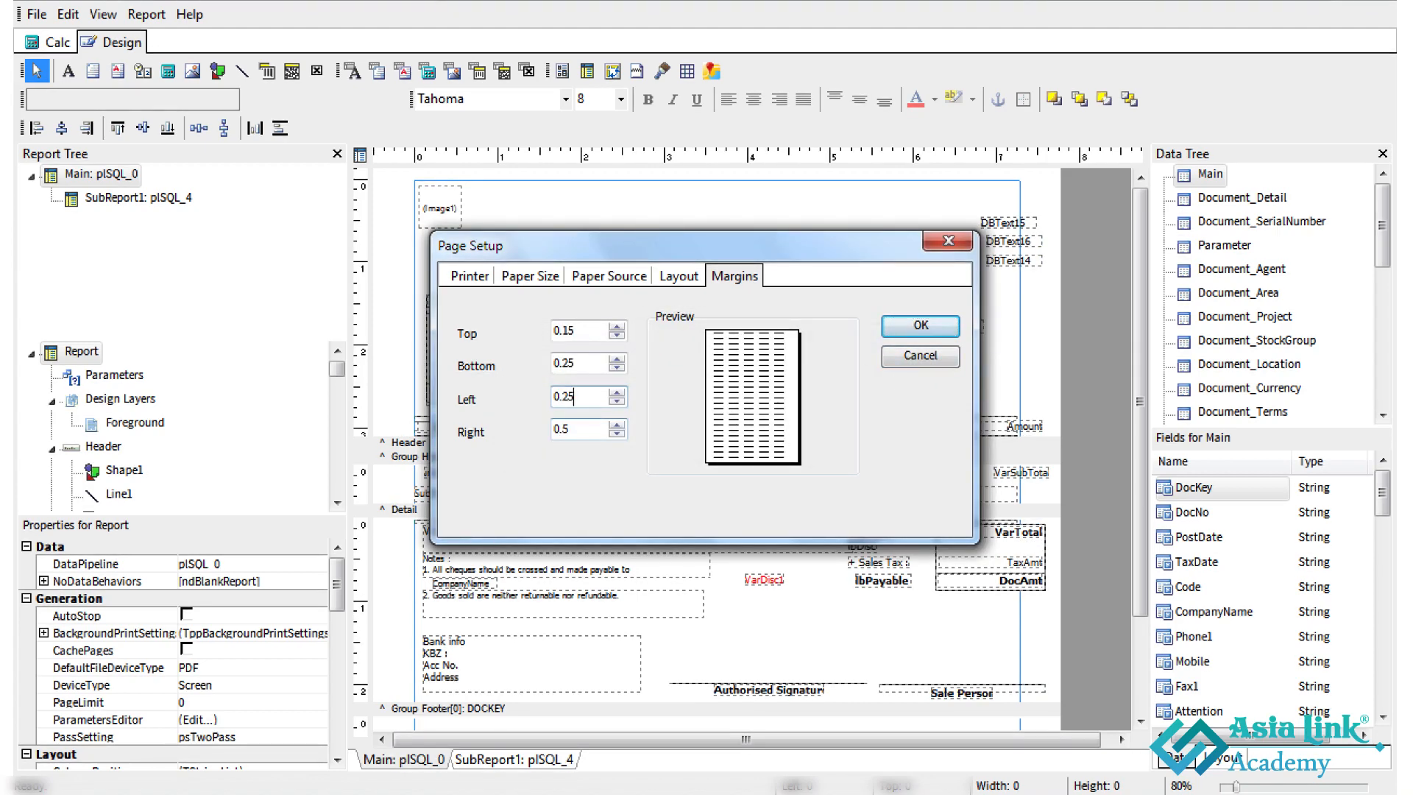
key(Tab)
text(.25)
key(Tab)
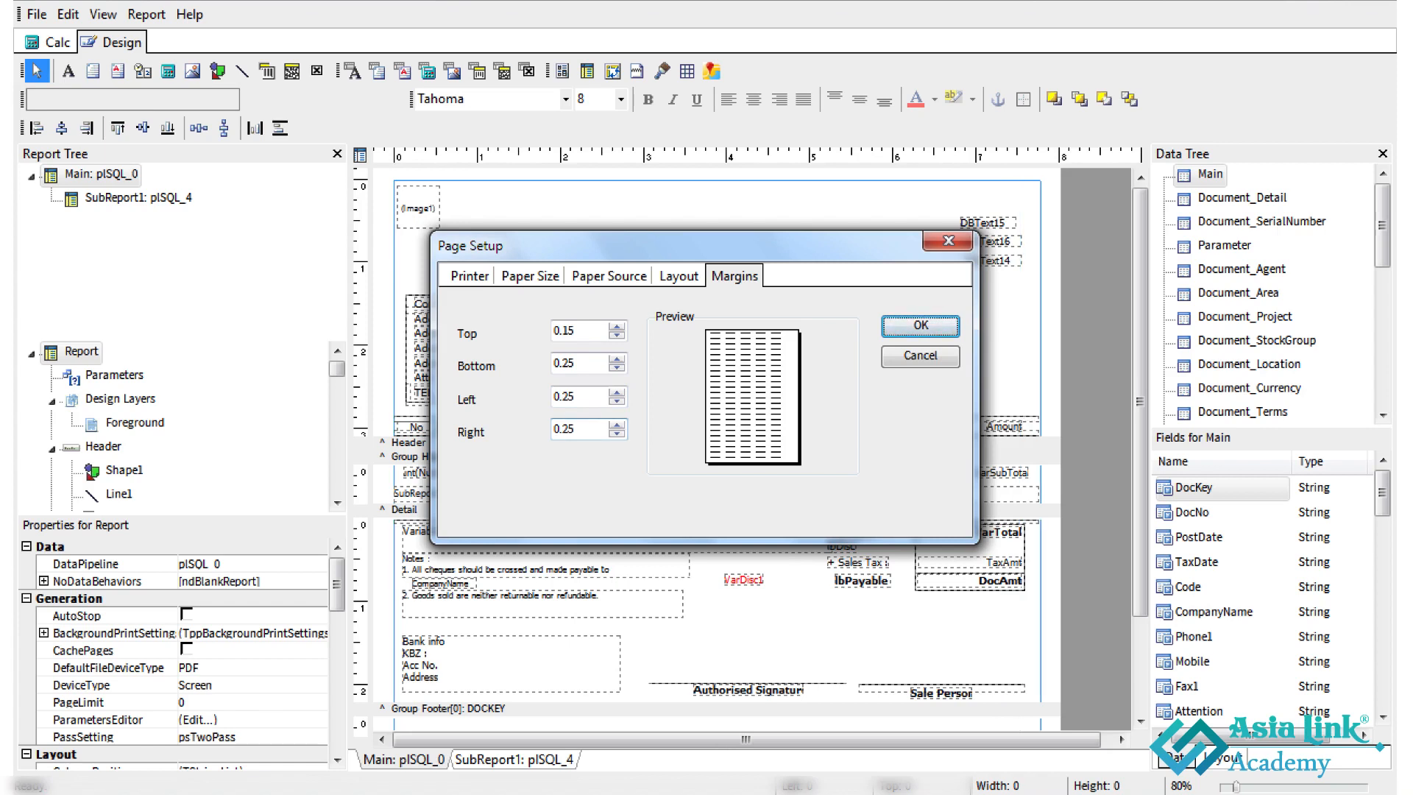
Check the A4 paper width once more and accept the page setup
click(542, 274)
drag(589, 367, 511, 370)
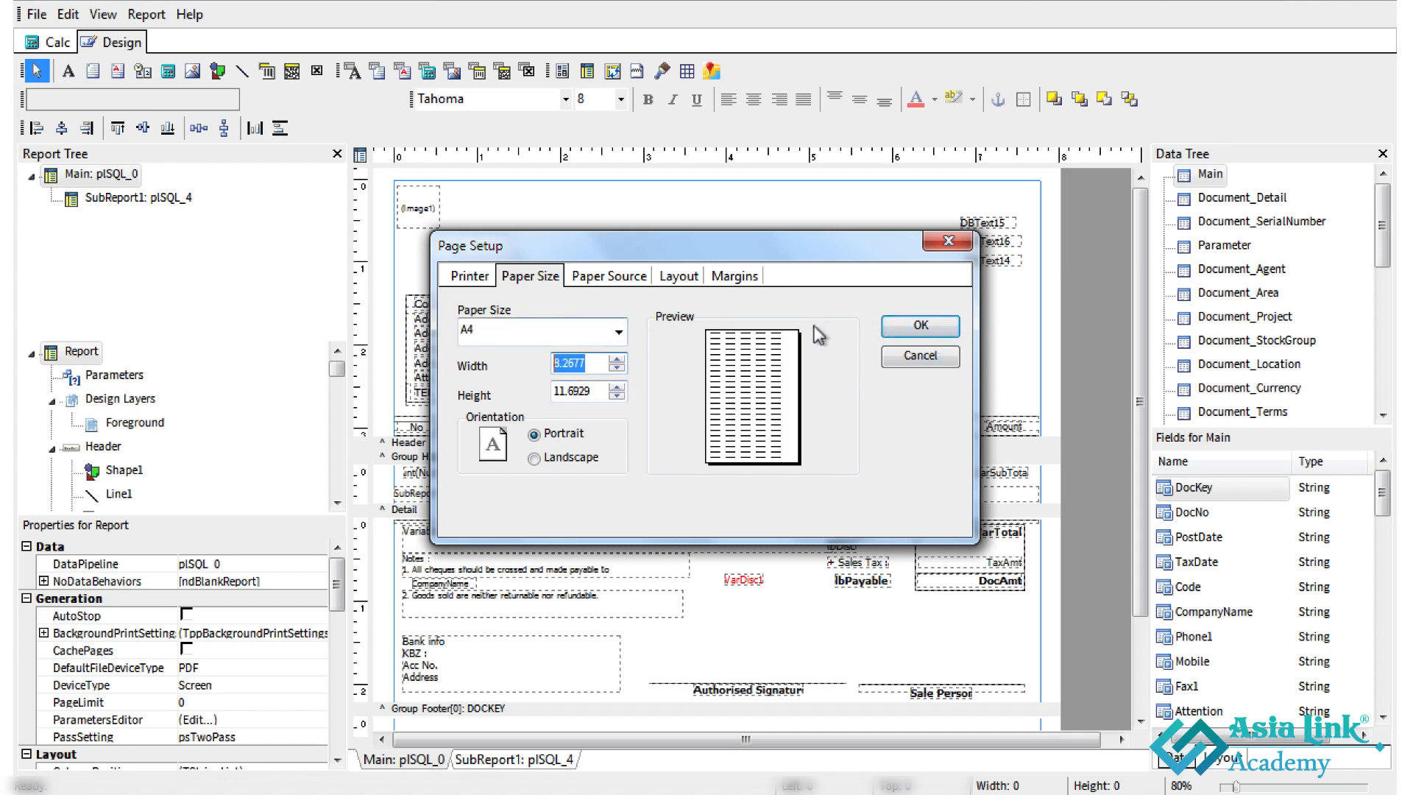
click(920, 328)
Set the header image placeholder's width to 7.75
click(425, 215)
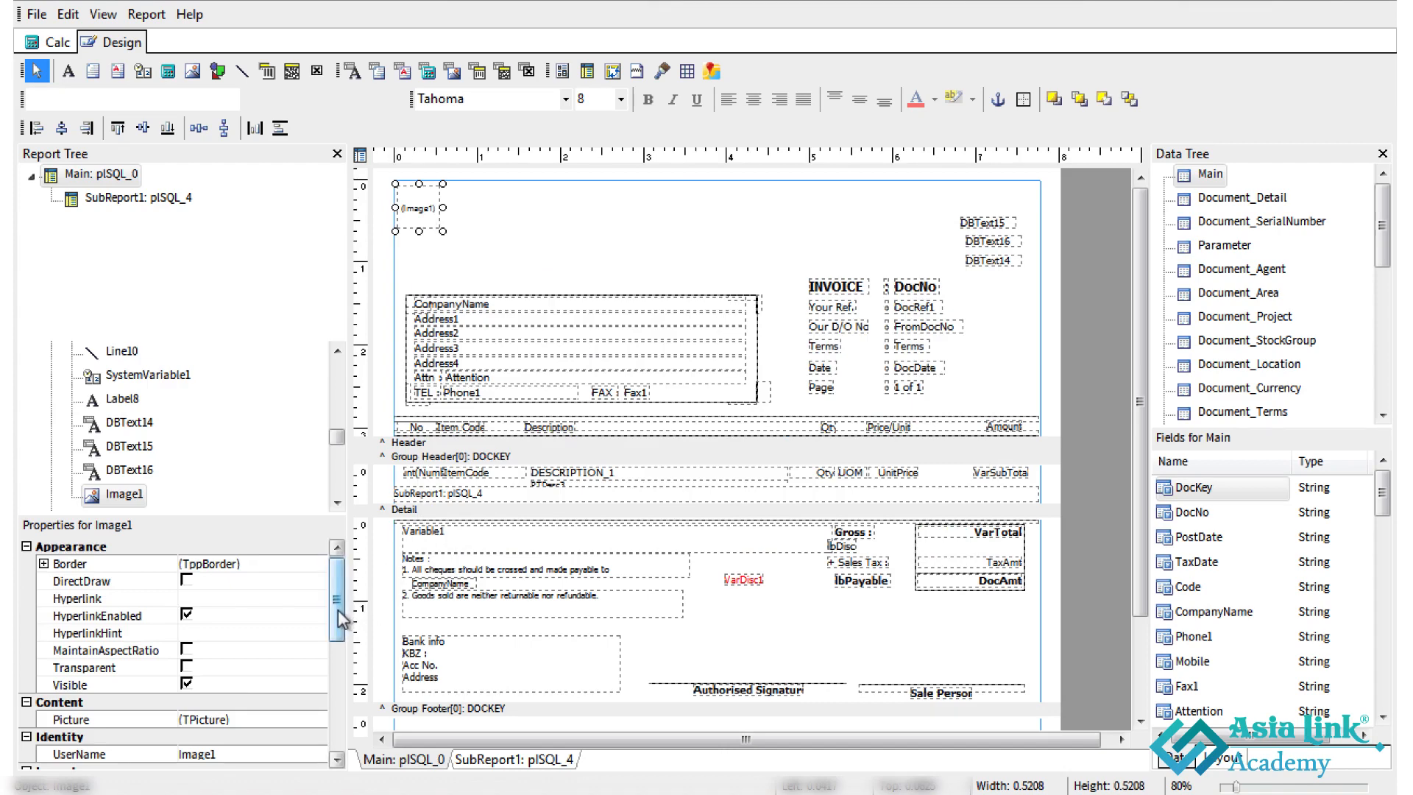
drag(336, 618, 336, 698)
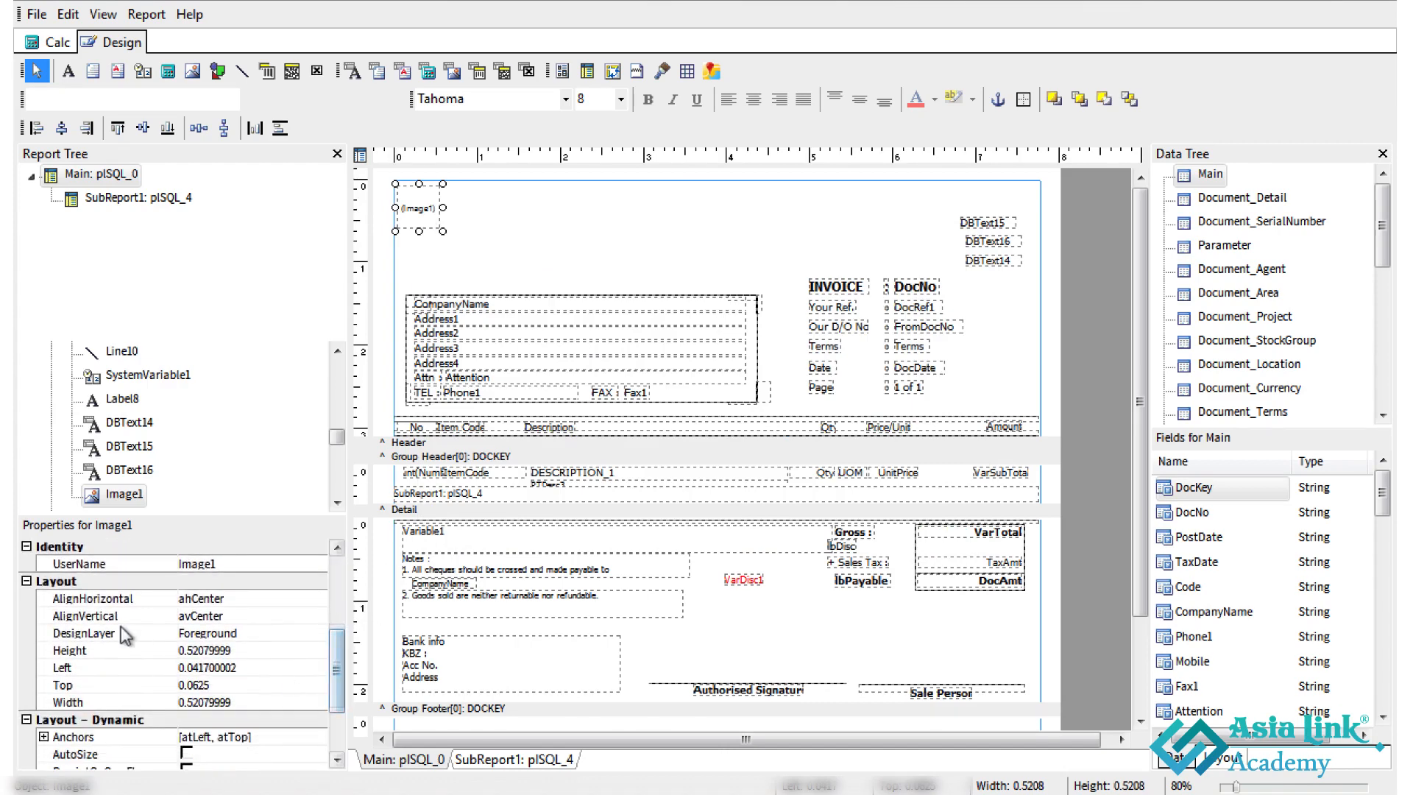
click(239, 703)
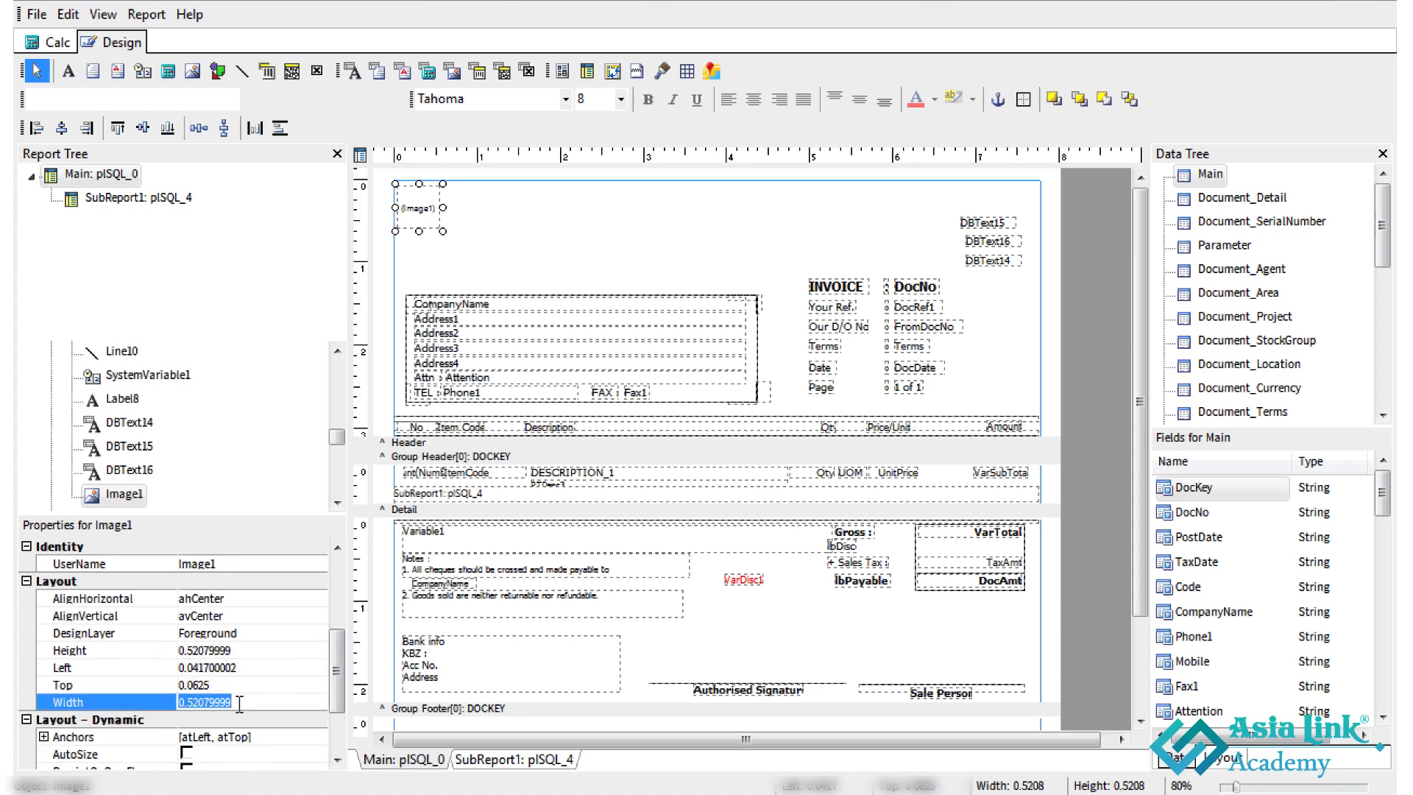
text(7.75)
key(Return)
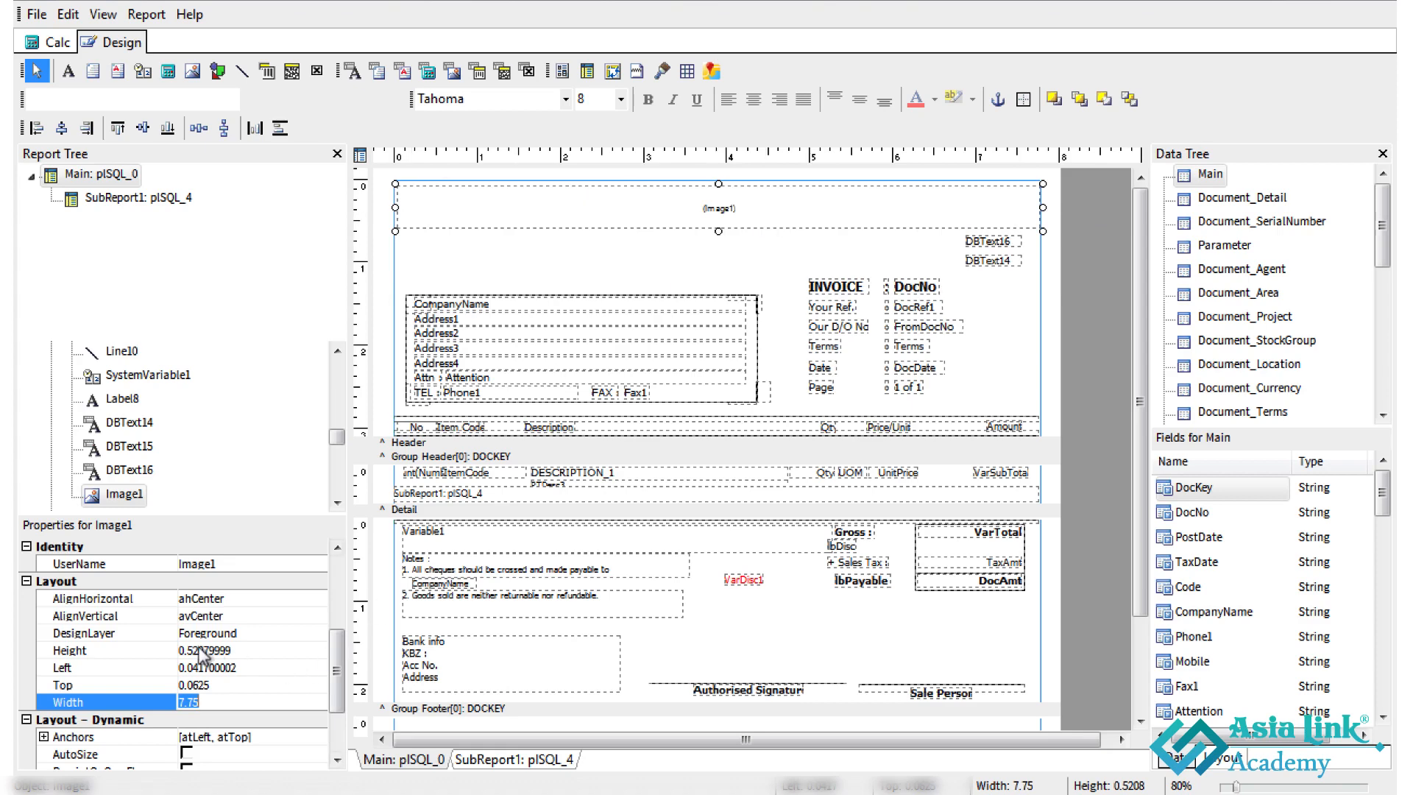
Try heights of 1.5, 1.3 and 1.25 for the header image, and a freehand resize to about 0.99
click(245, 648)
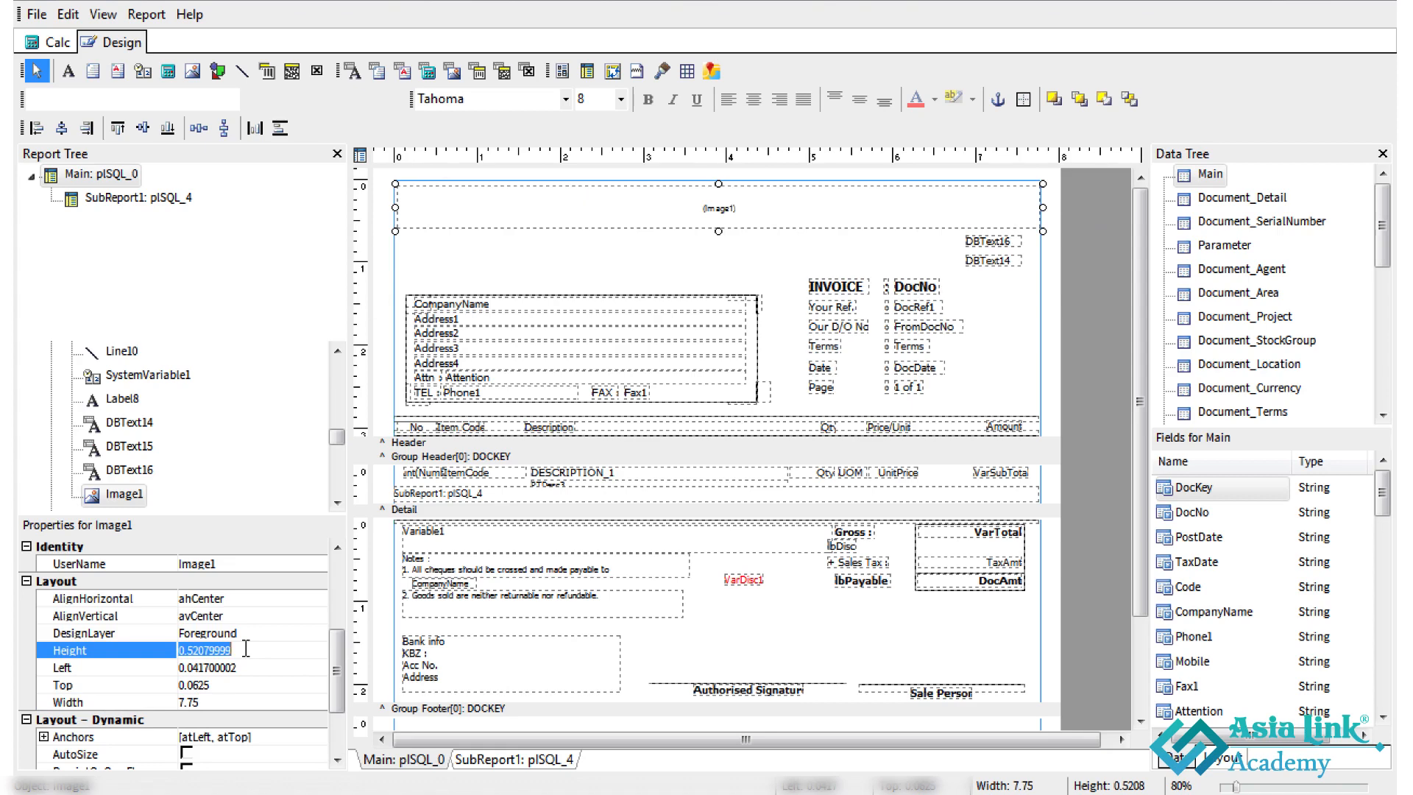
text(1.5)
key(Return)
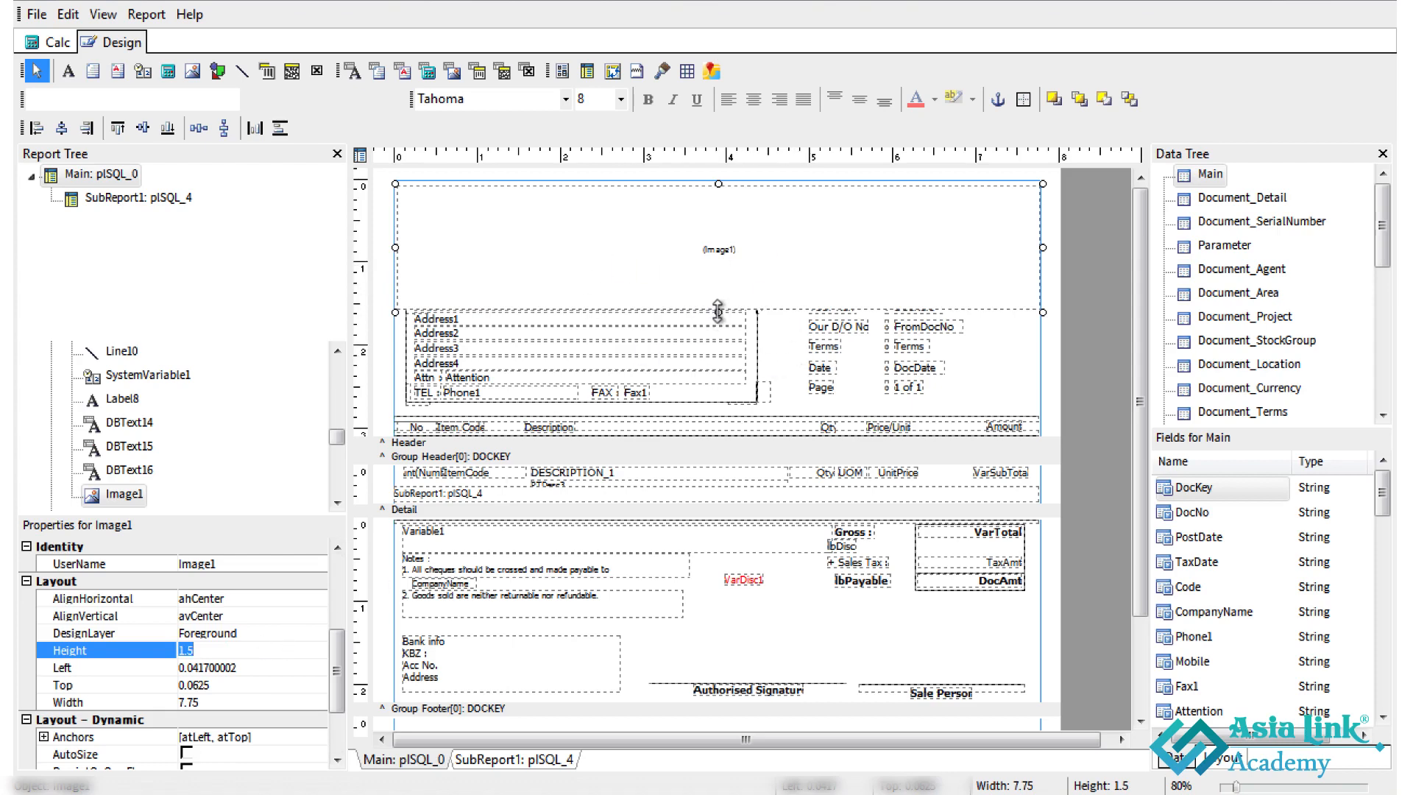
text(1.3)
key(Return)
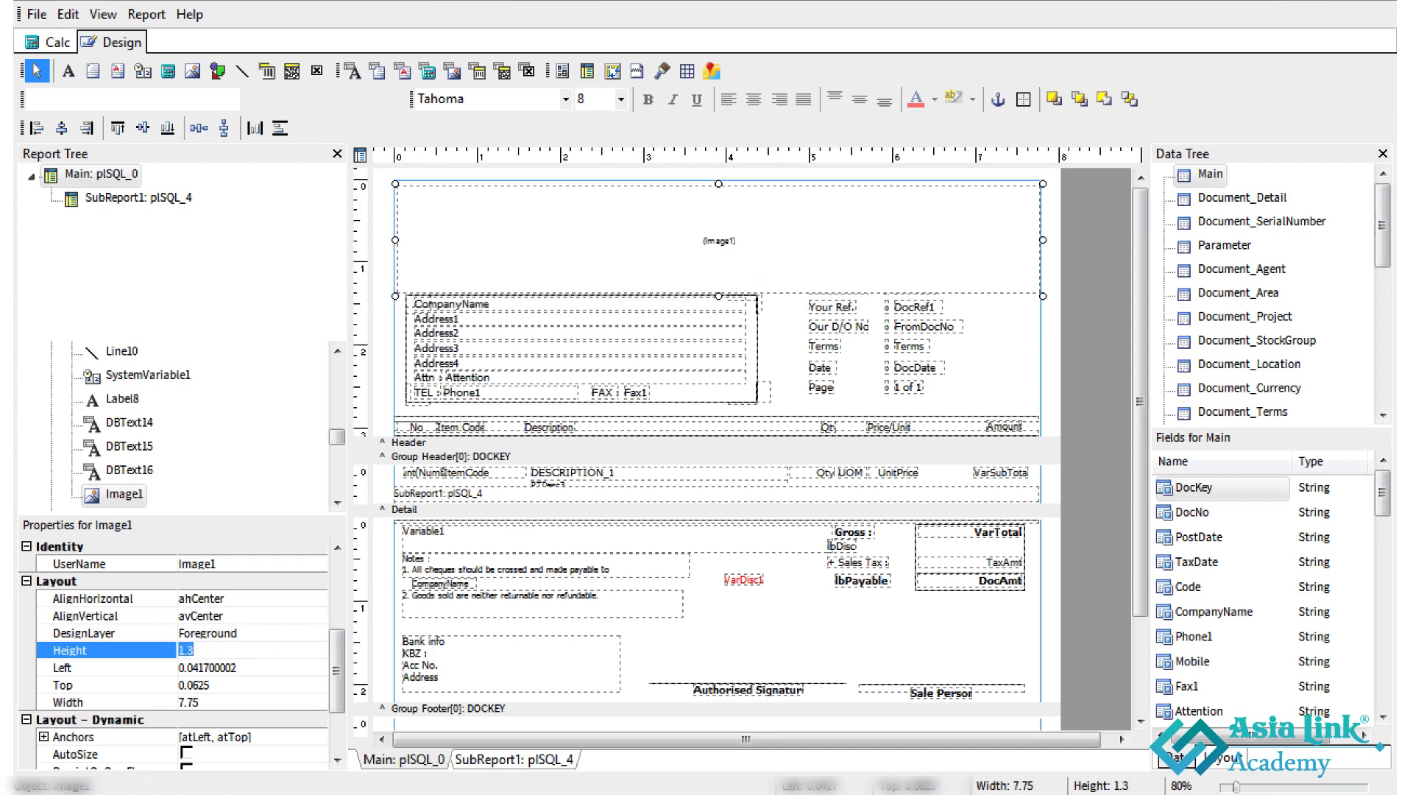
text(1.25)
key(Return)
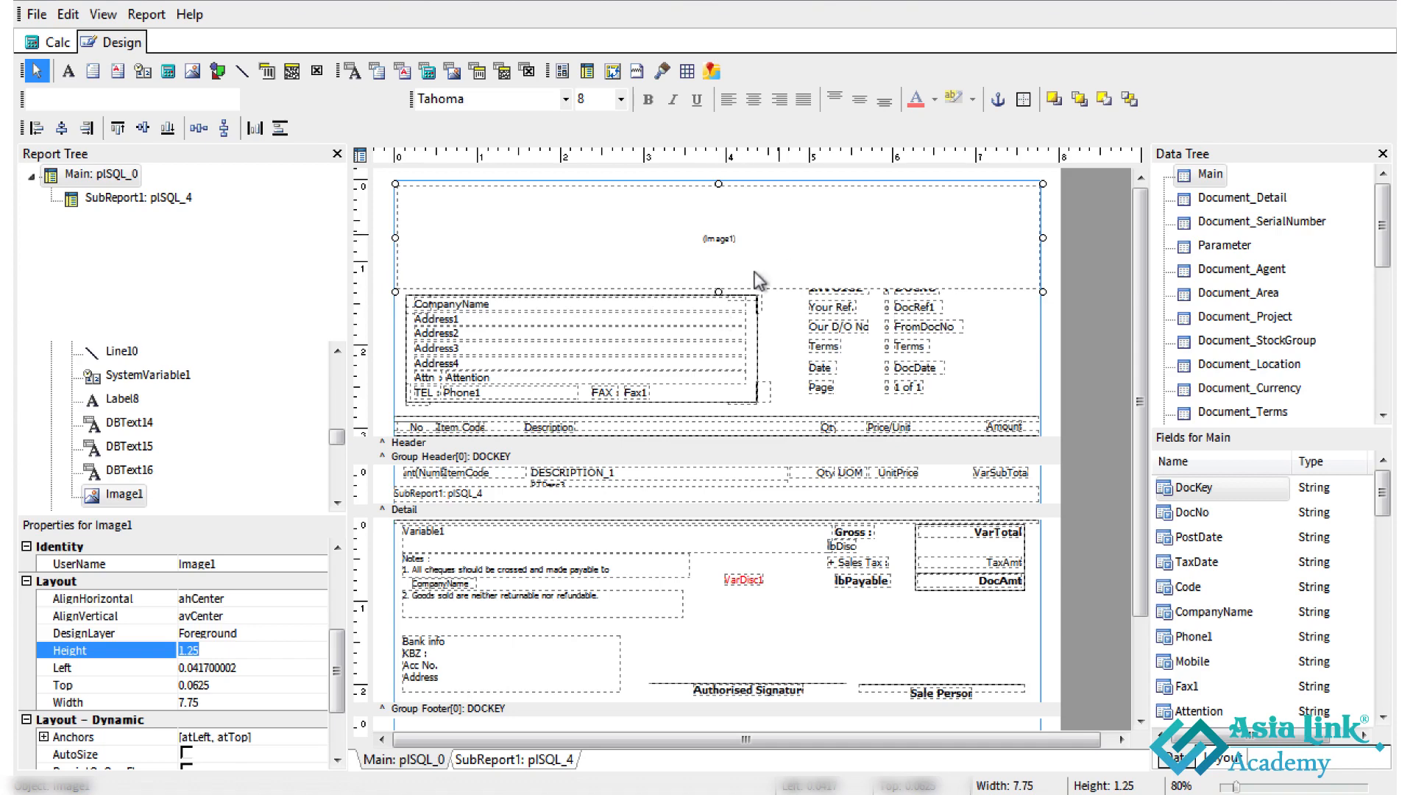
drag(719, 291, 723, 266)
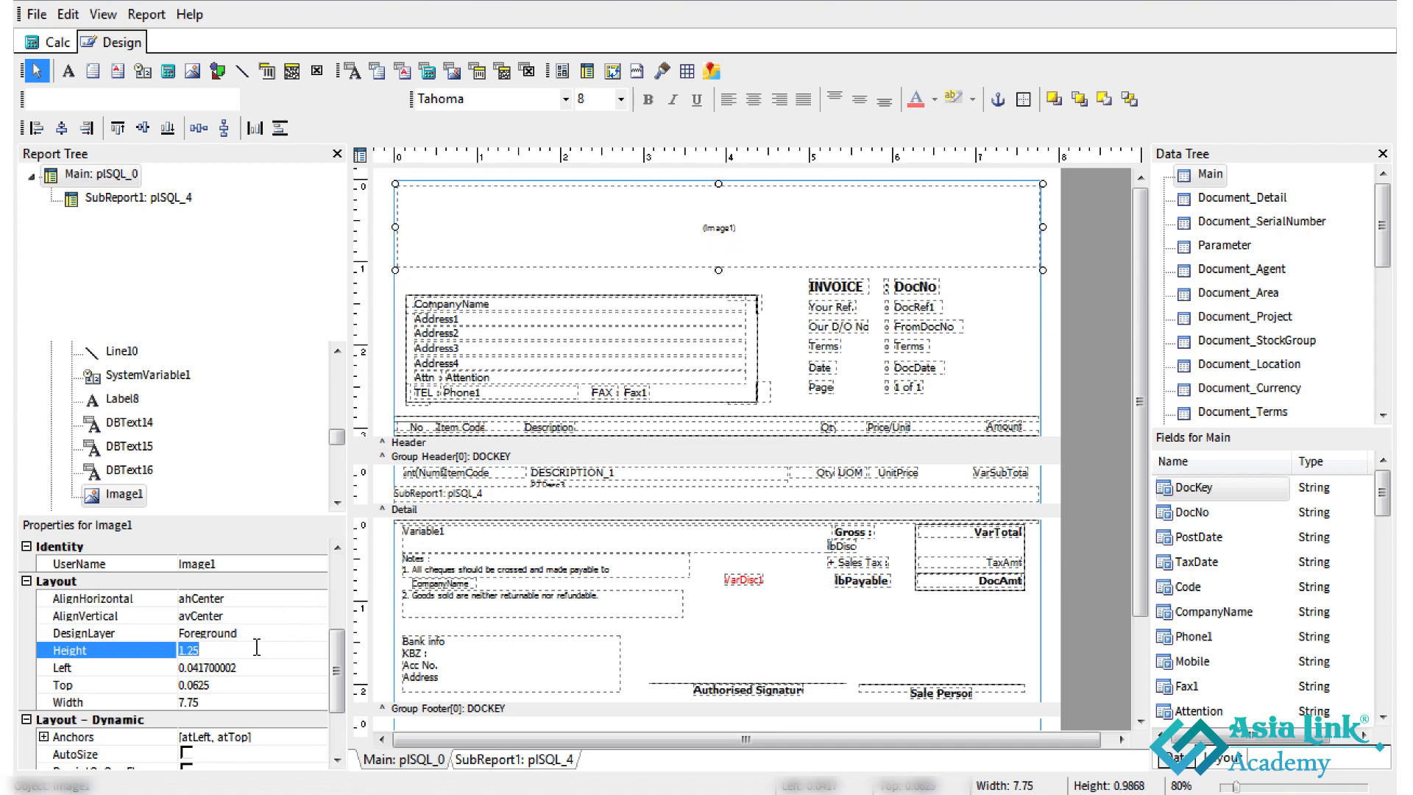
click(572, 264)
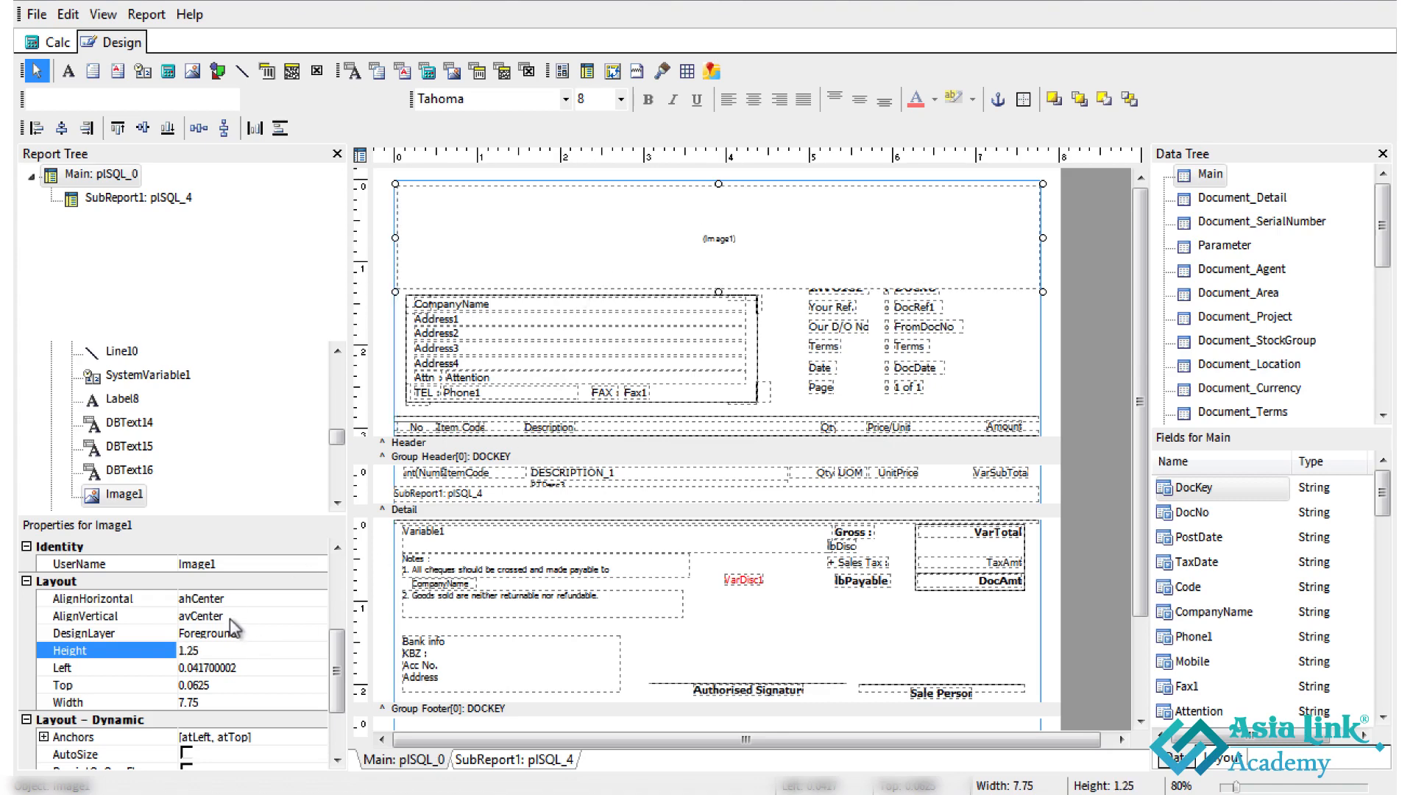
Set the header image placeholder's height to 1 and select the image again
click(216, 650)
text(1)
key(BackSpace)
key(BackSpace)
key(BackSpace)
key(Return)
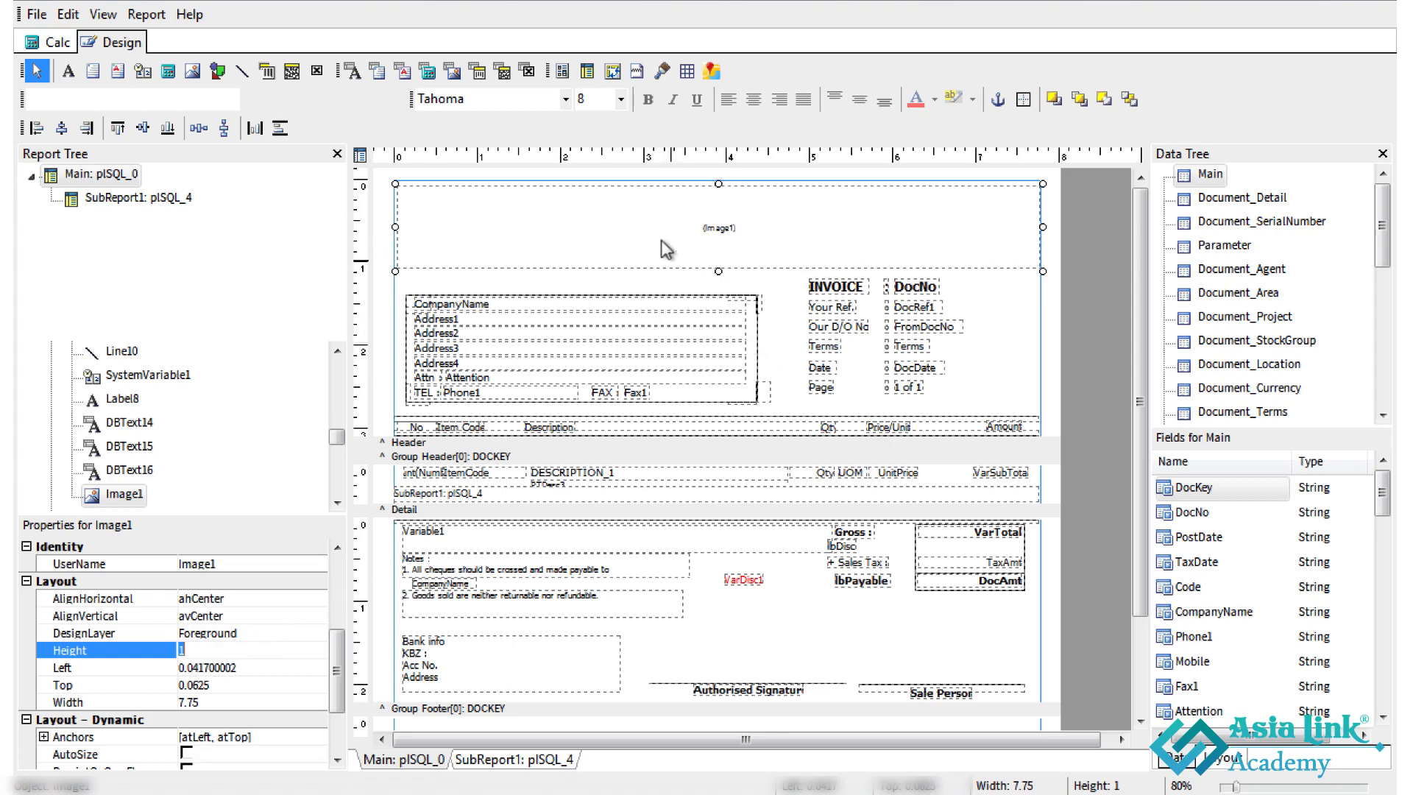
click(982, 318)
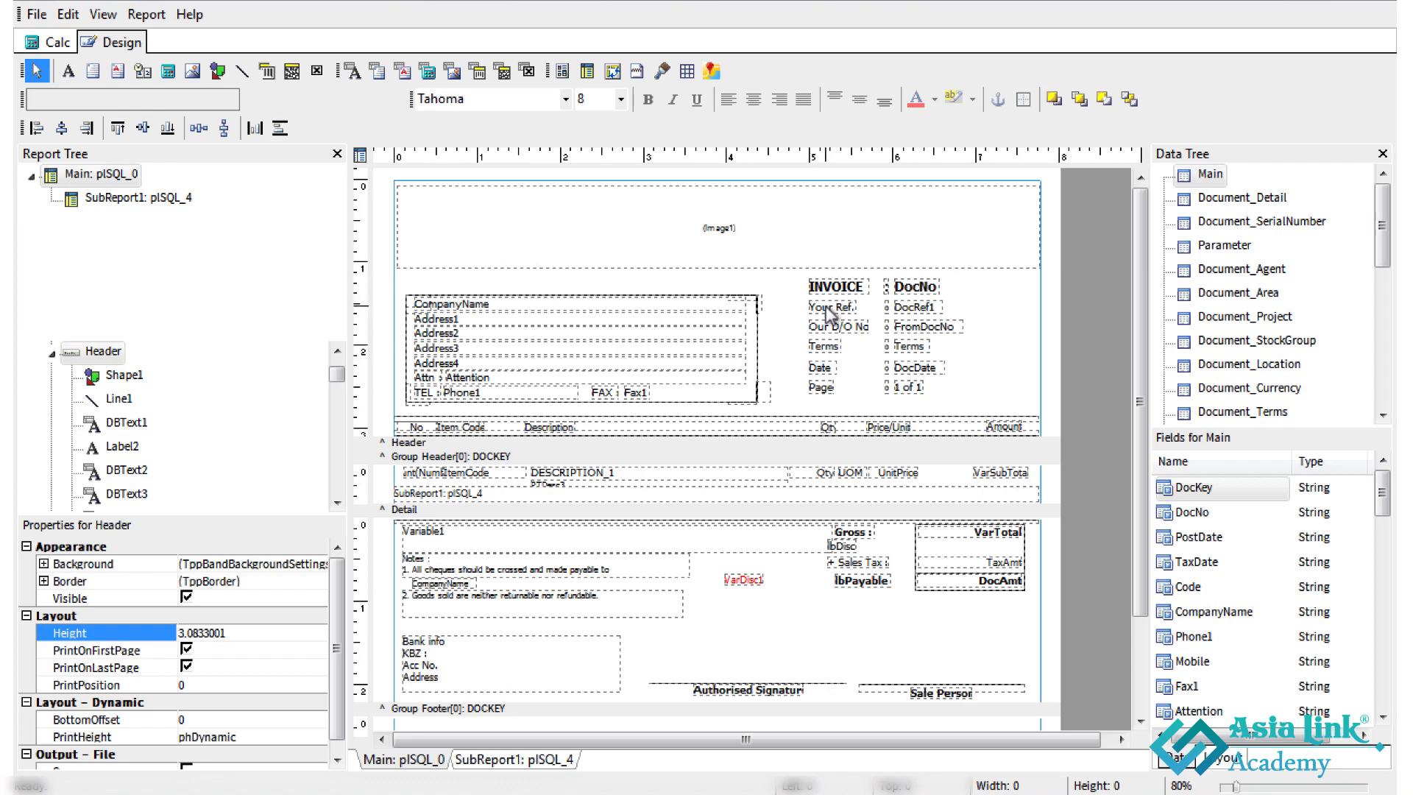
click(649, 259)
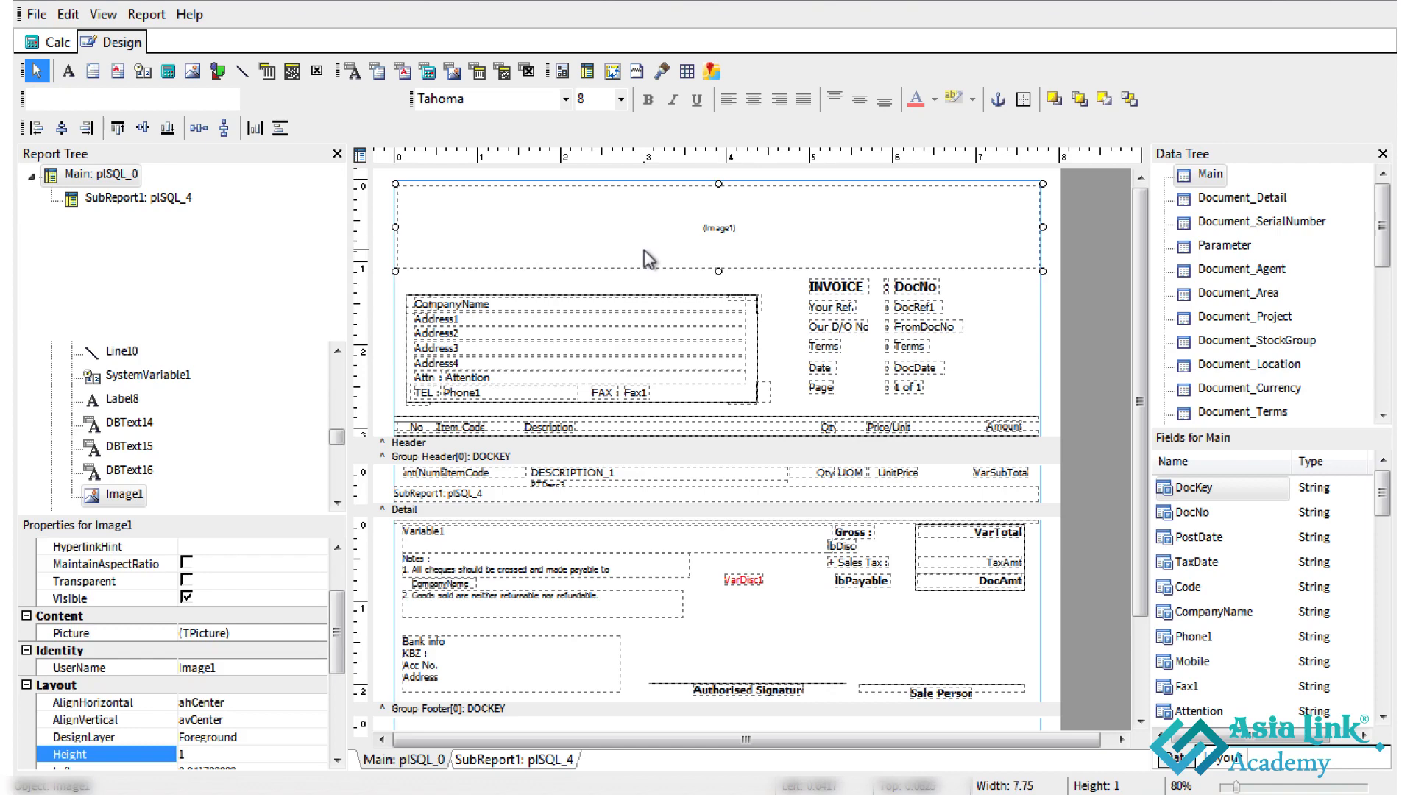
Load "Asia Link Letter Head 7.27 in x 1.5 in.jpg" into the header image placeholder and stretch the picture to fill it
right_click(582, 214)
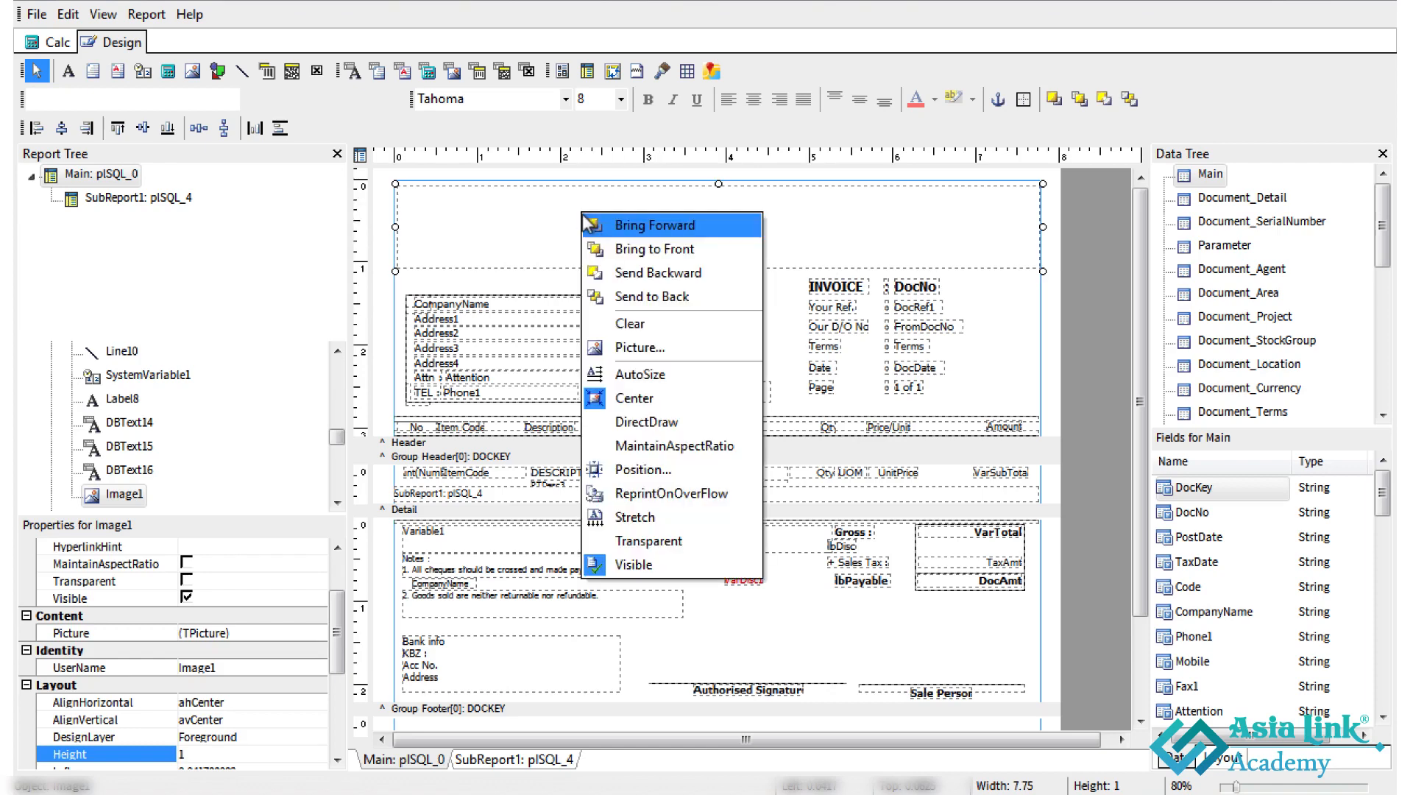
click(682, 347)
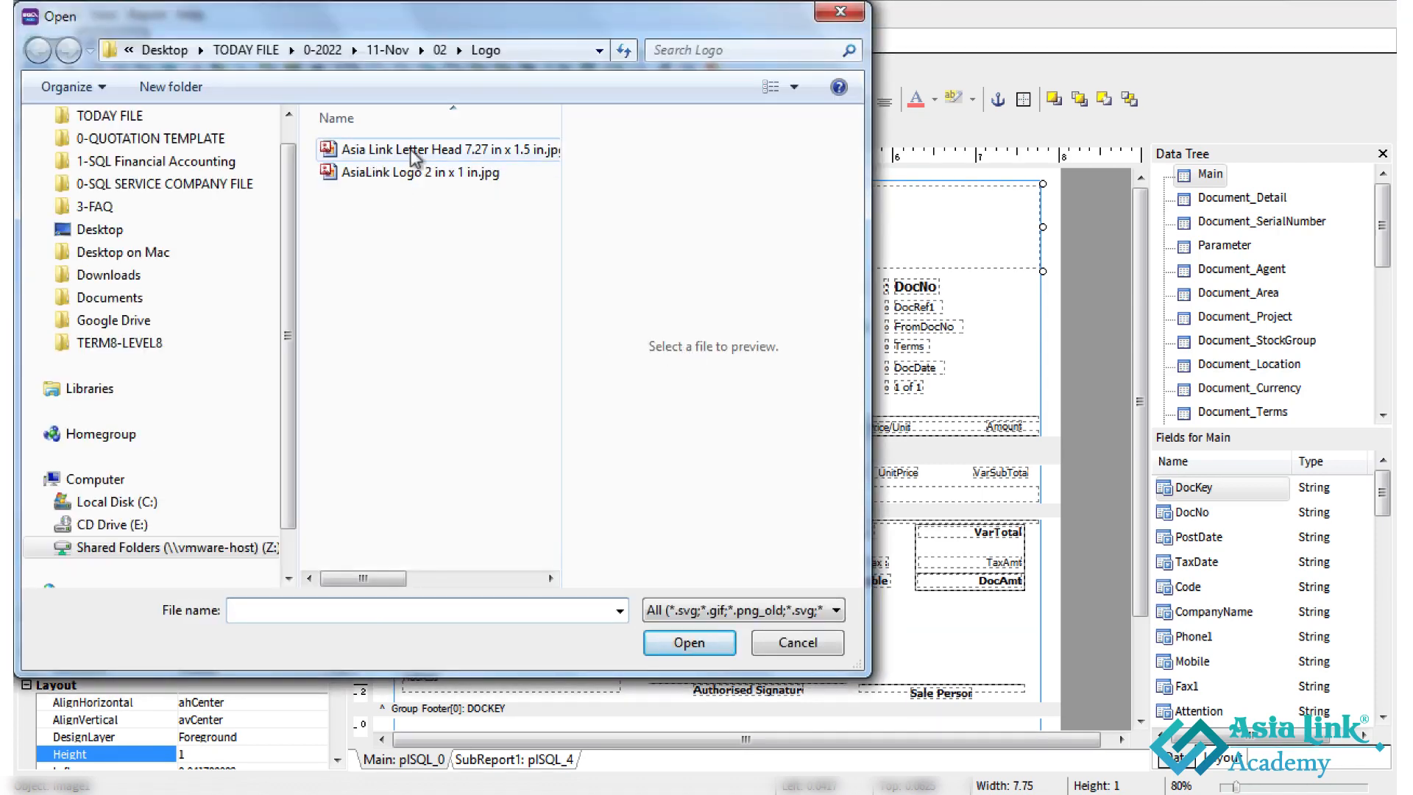
click(414, 152)
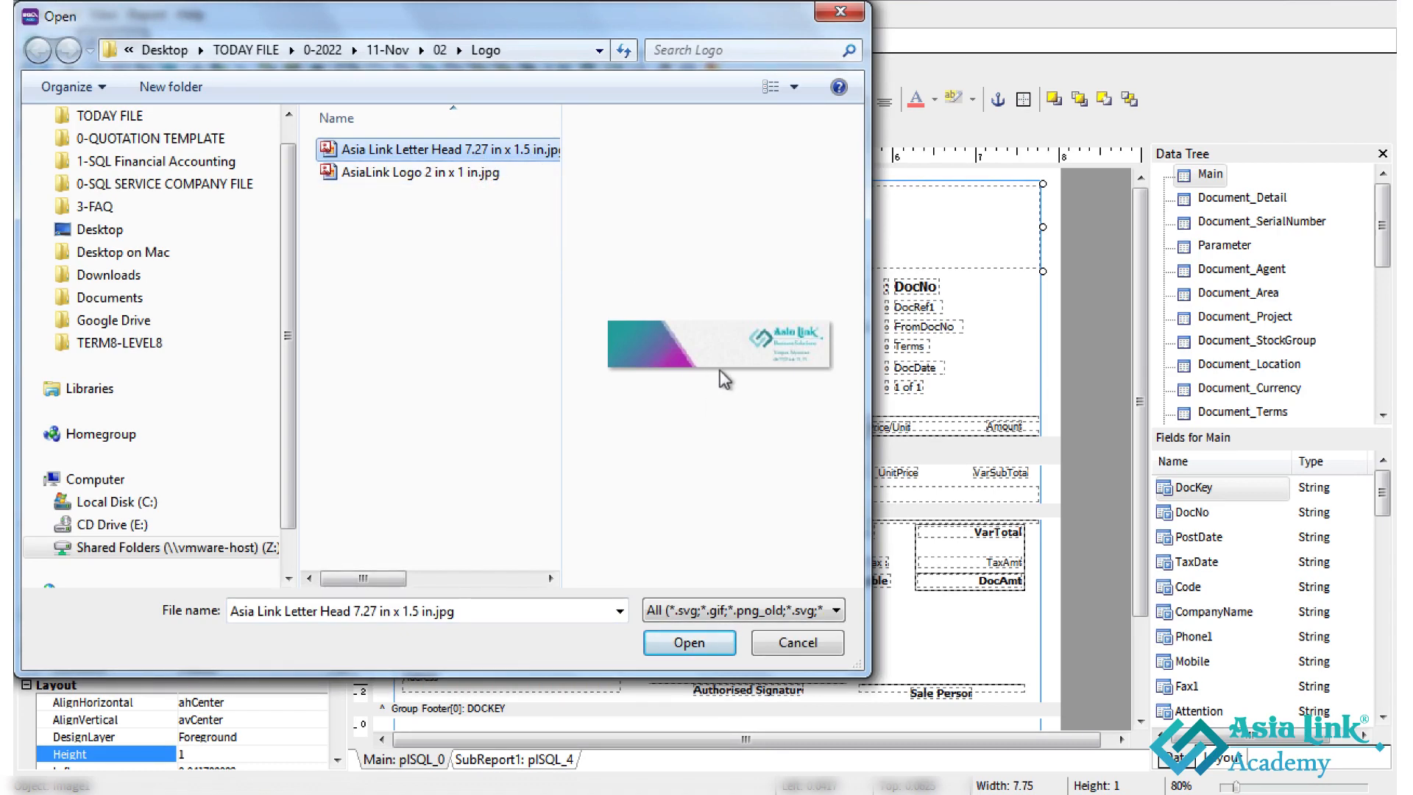
click(705, 644)
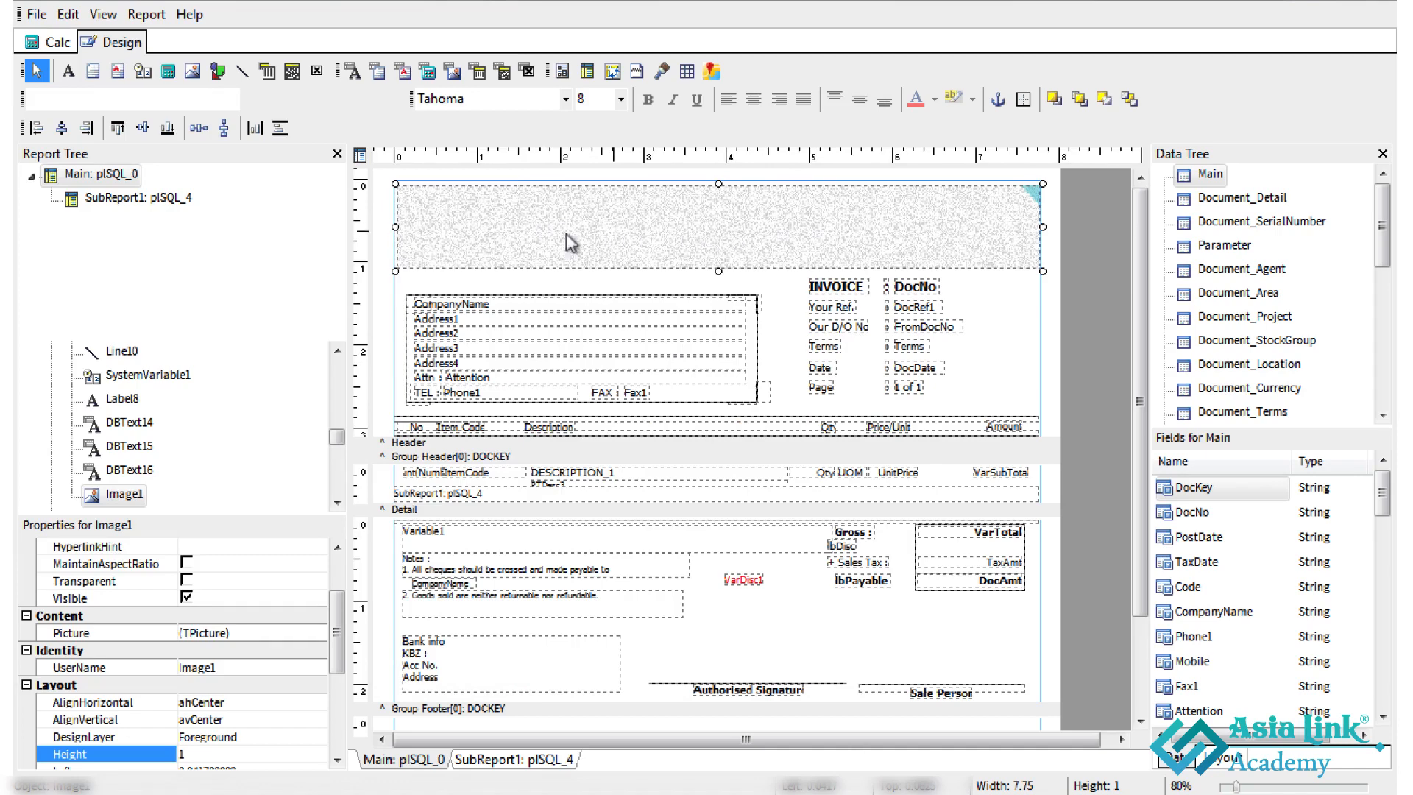
right_click(612, 226)
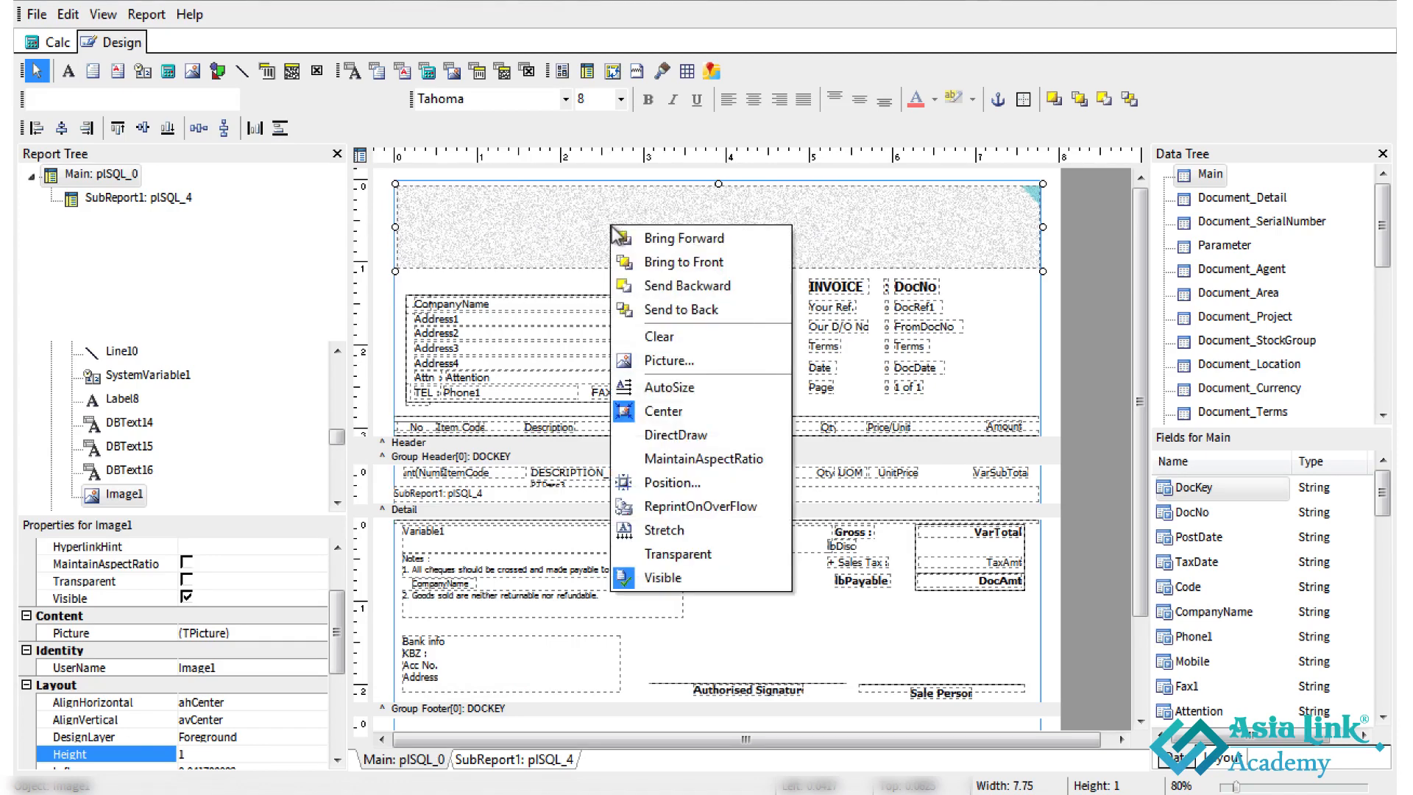
click(703, 532)
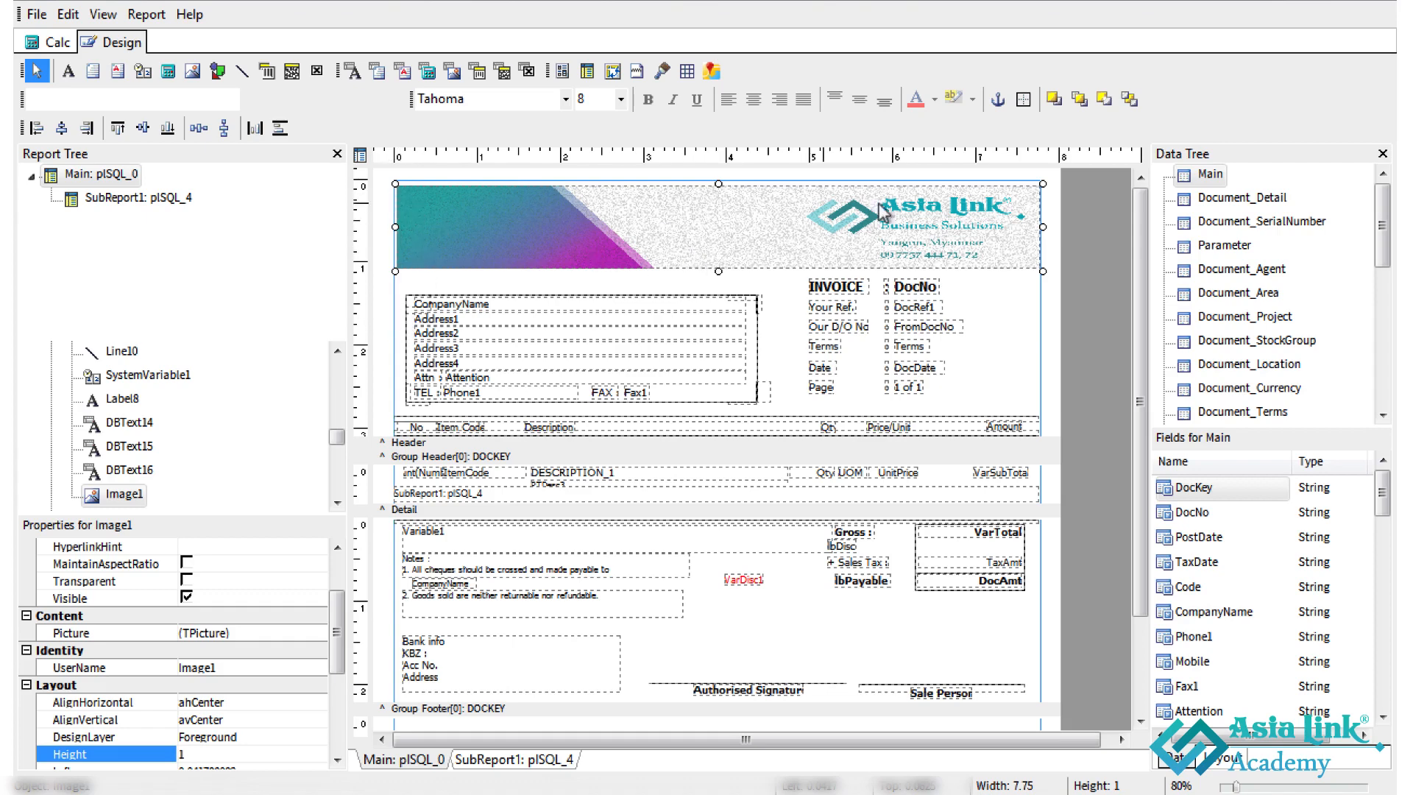
Set the Header band's height to 3.5
click(786, 295)
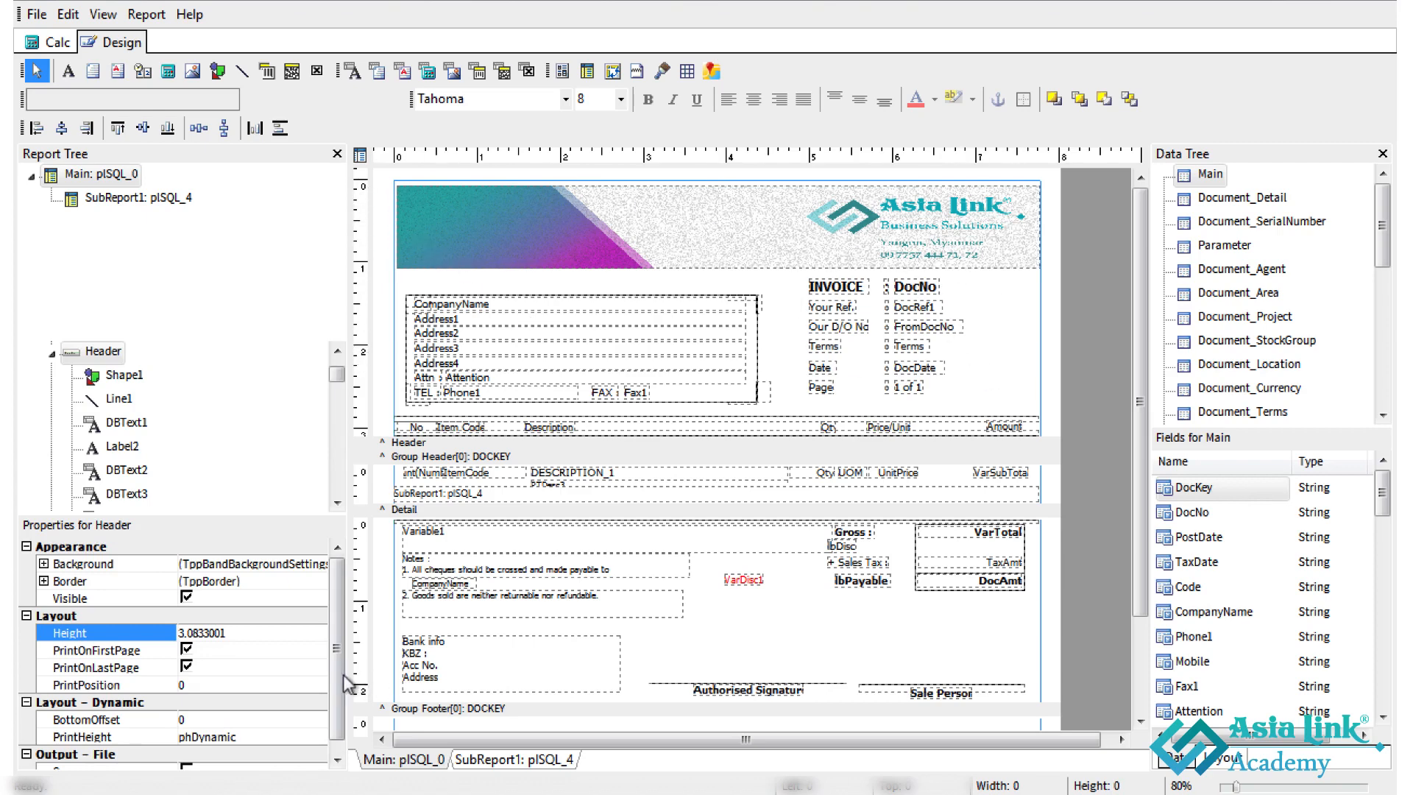
scroll(342, 688, down, 1)
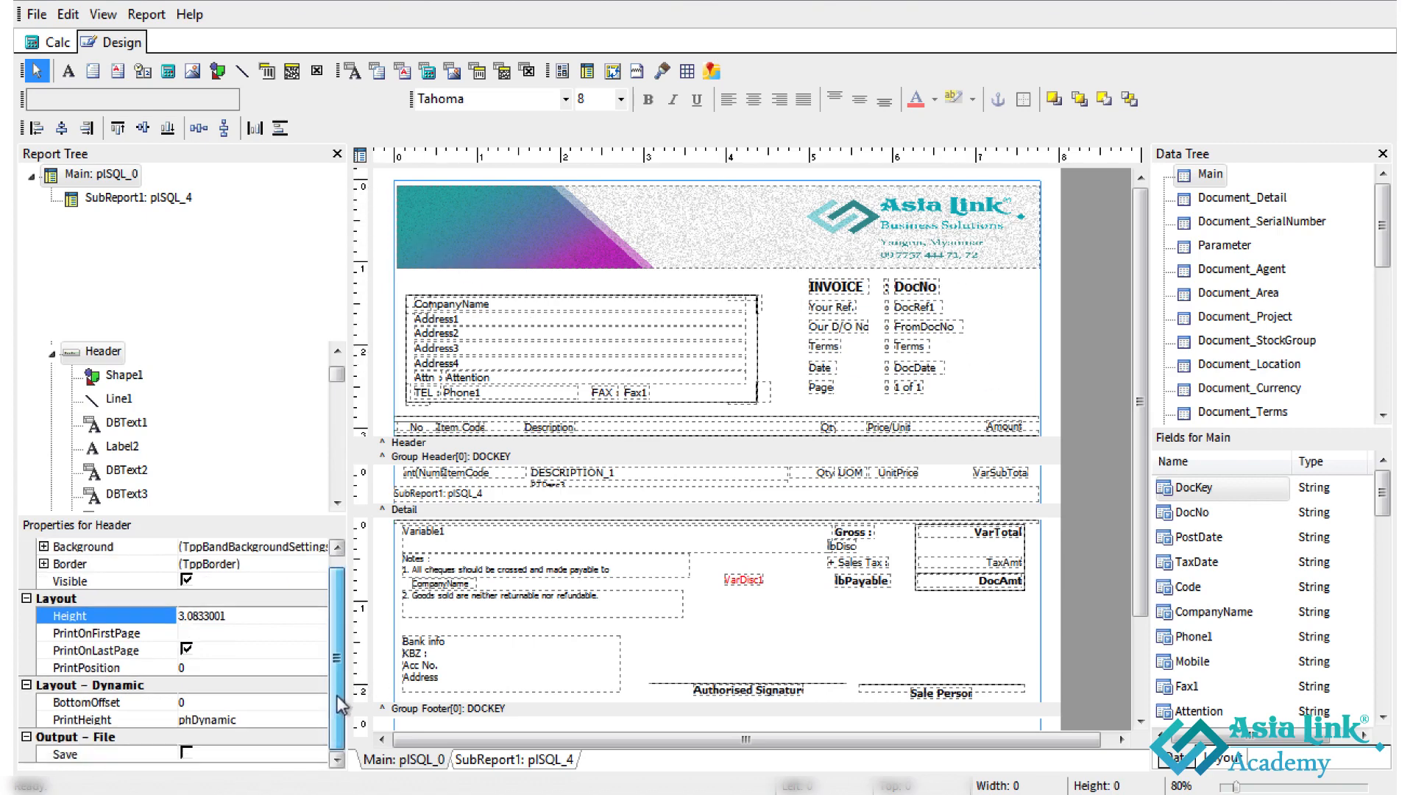
double_click(261, 615)
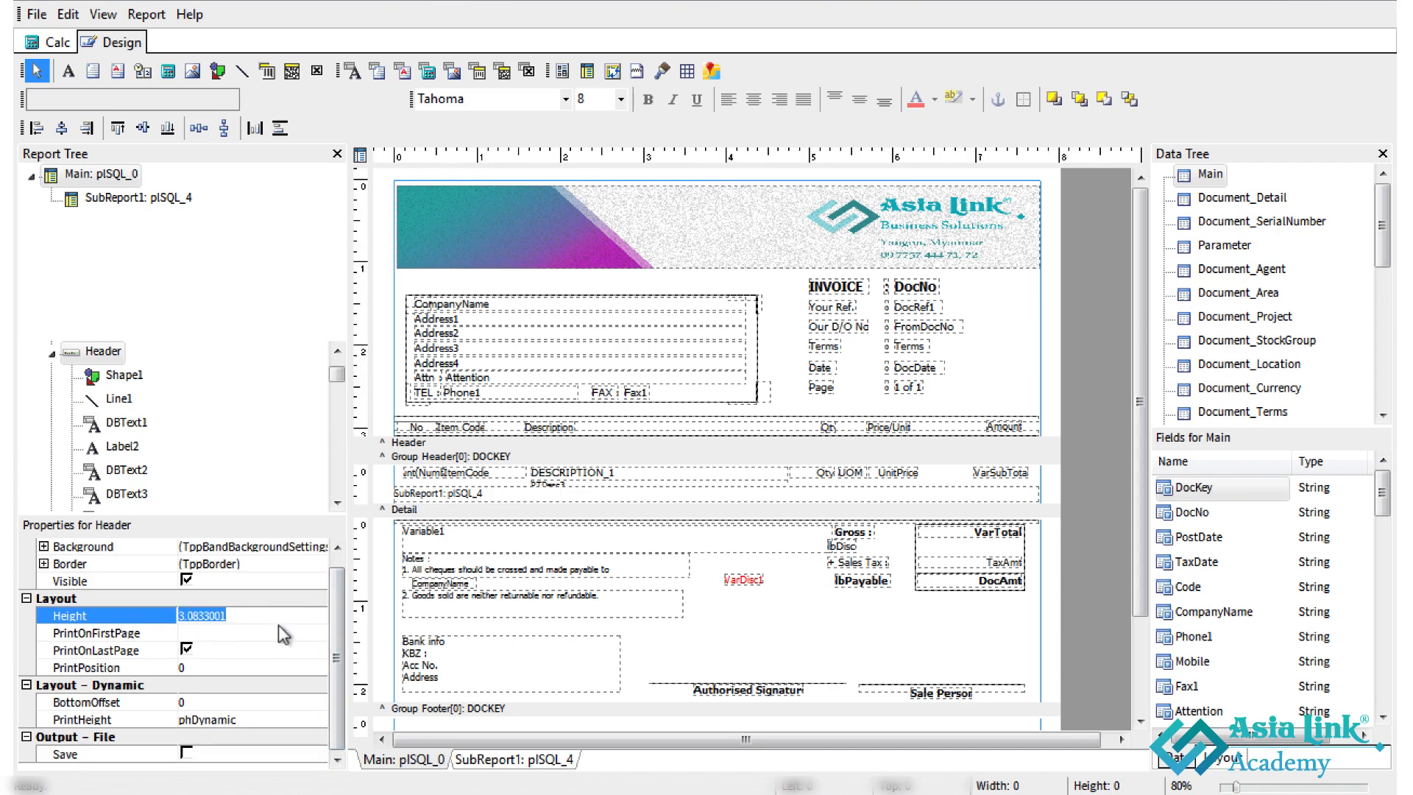
text(3.5)
key(Return)
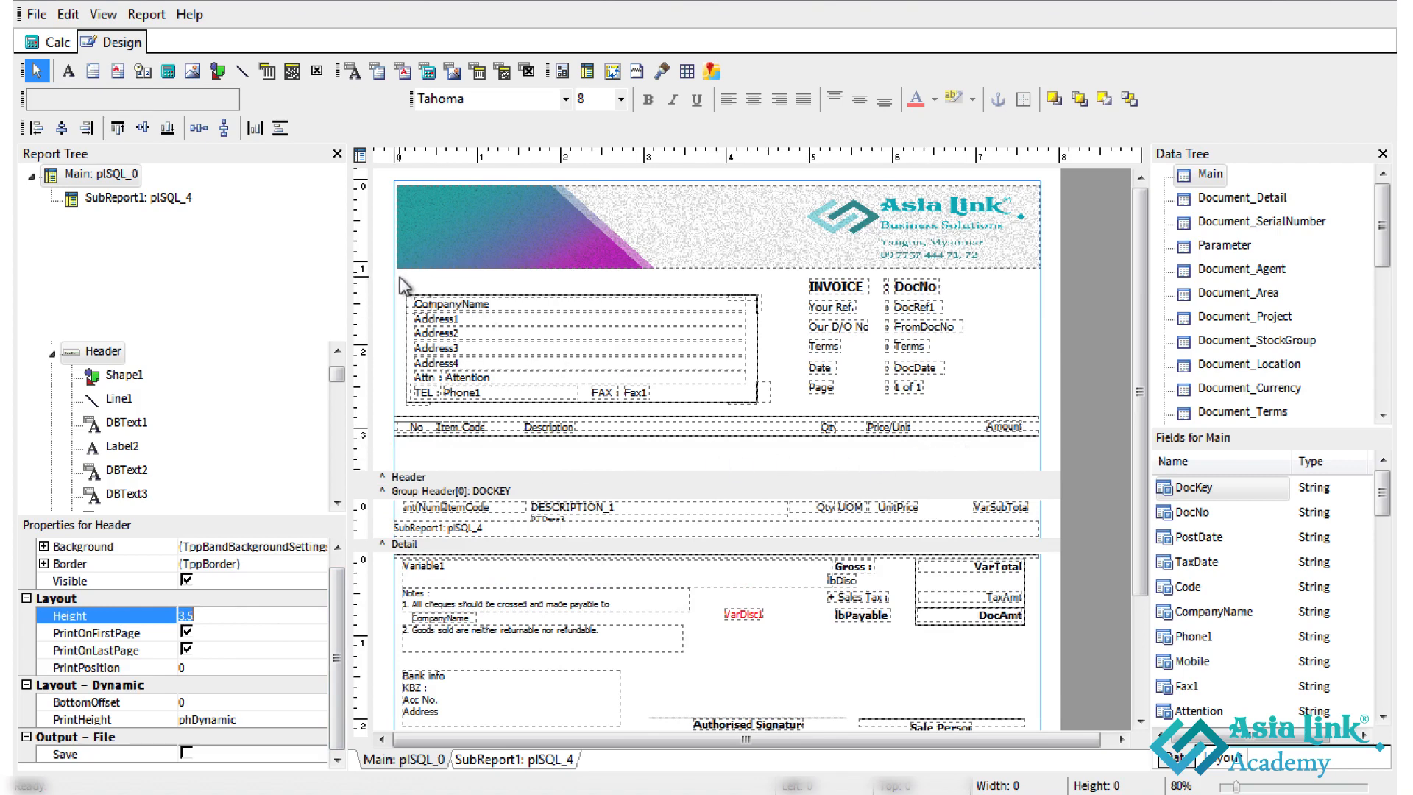
Move the customer box, invoice details and column headings below the header image down together by about 0.38, then deselect them
drag(399, 277, 1032, 448)
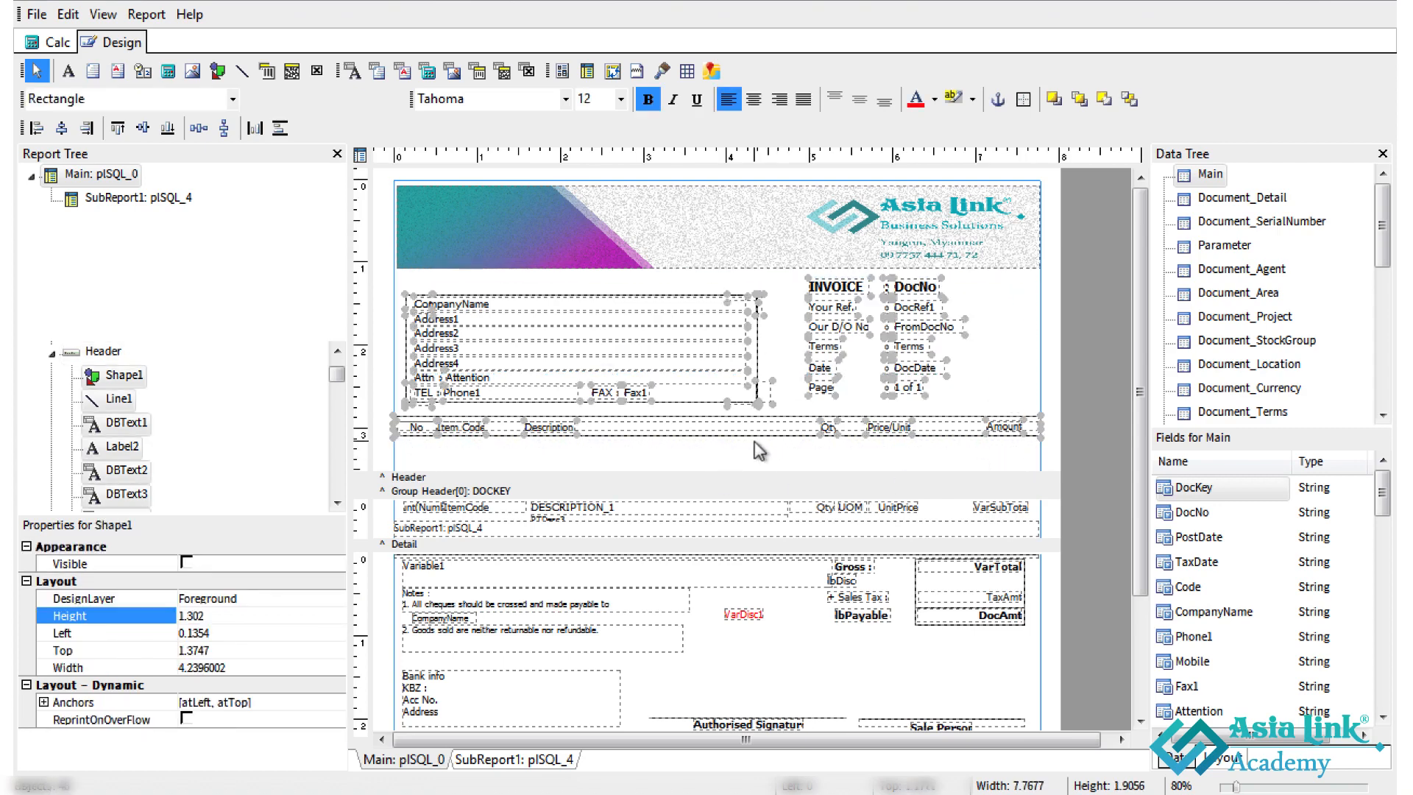
key(Down)
key(Down)
key(Down)
key(Down)
key(Down)
key(Down)
key(Down)
key(Down)
key(Down)
key(Down)
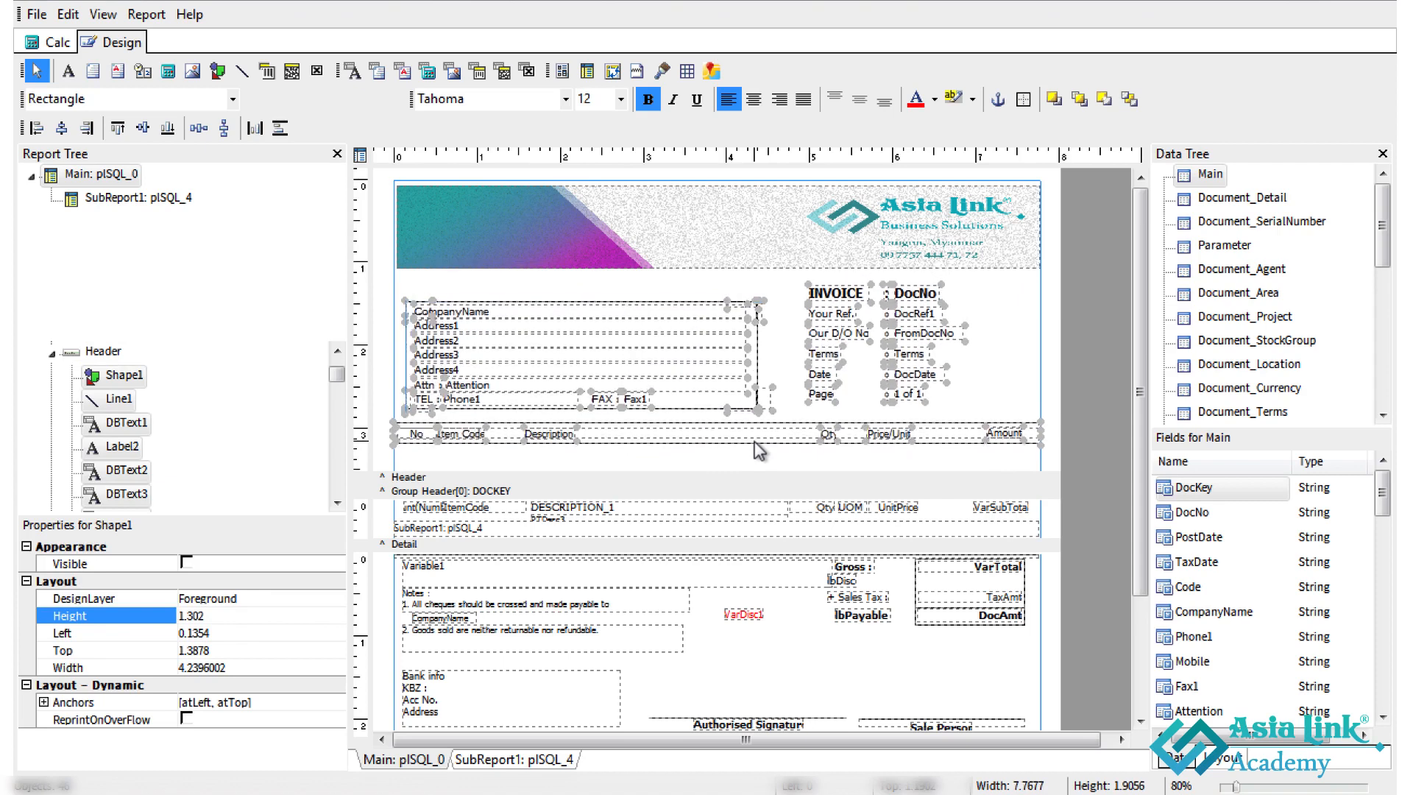
key(Down)
key(Down)
key(Down)
key(Down)
key(Down)
key(Down)
key(Down)
key(Down)
key(Down)
key(Down)
key(Down)
key(Down)
key(Down)
key(Down)
key(Down)
key(Down)
key(Down)
key(Down)
key(Down)
key(Down)
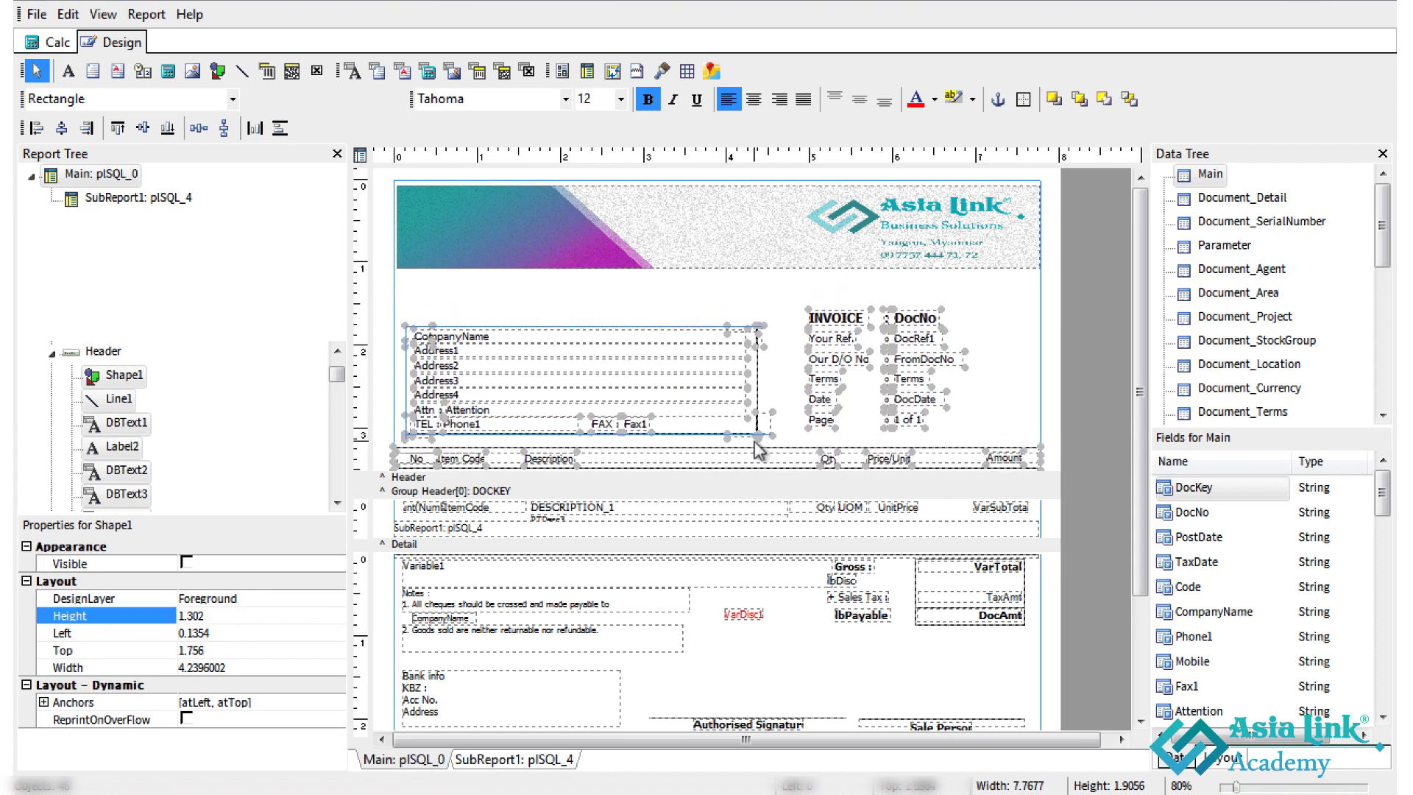
click(692, 252)
click(695, 307)
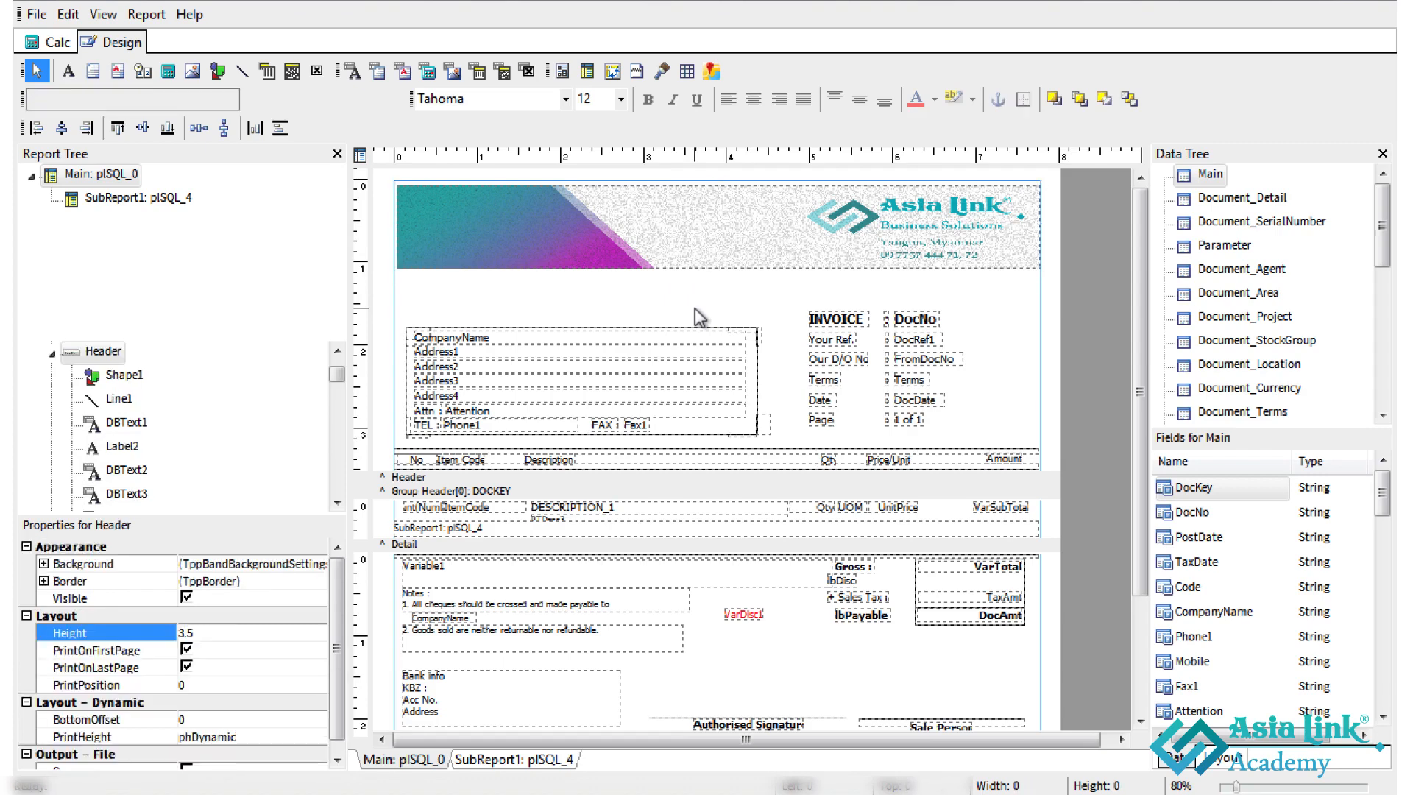
Set the letterhead image's height to 1.5 and deselect it
click(703, 229)
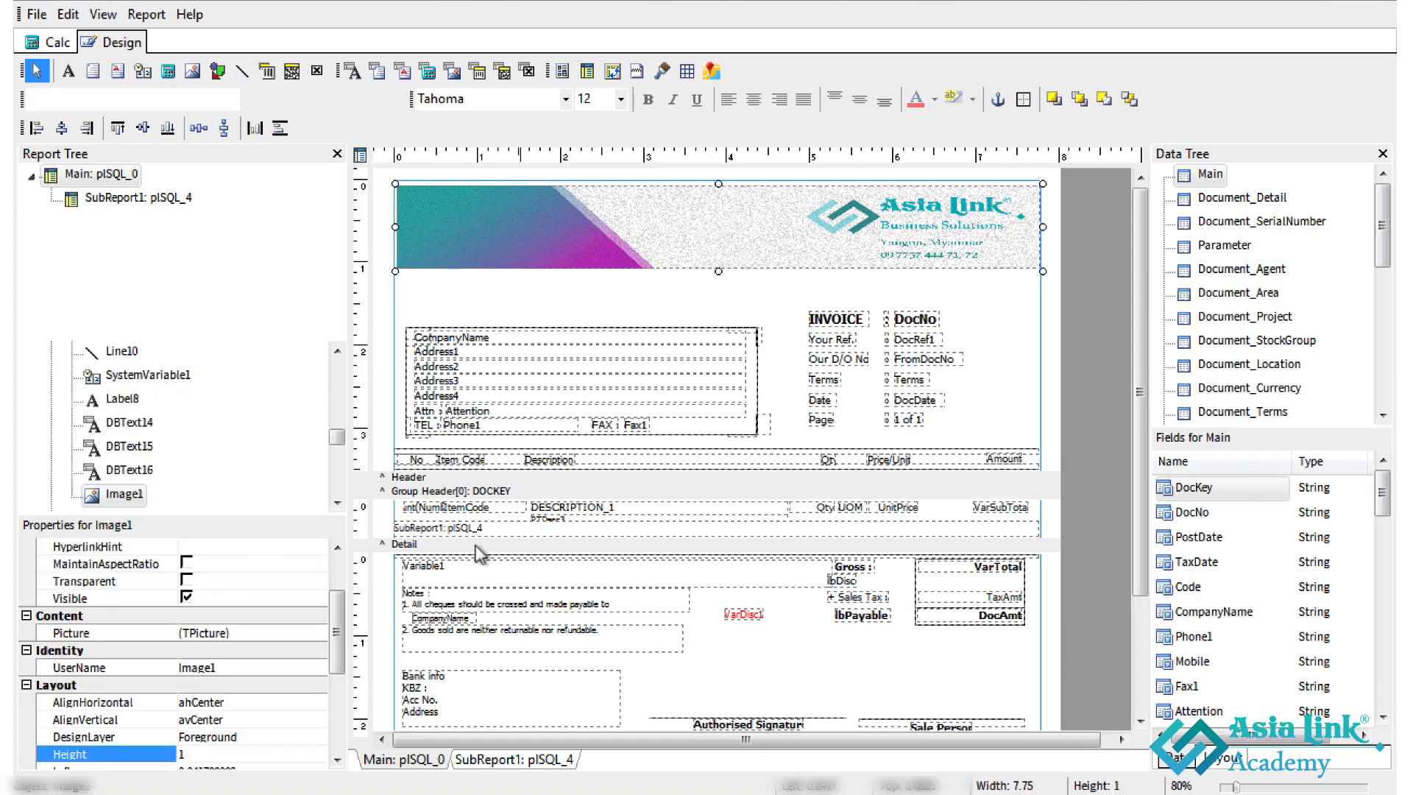
drag(338, 662, 338, 692)
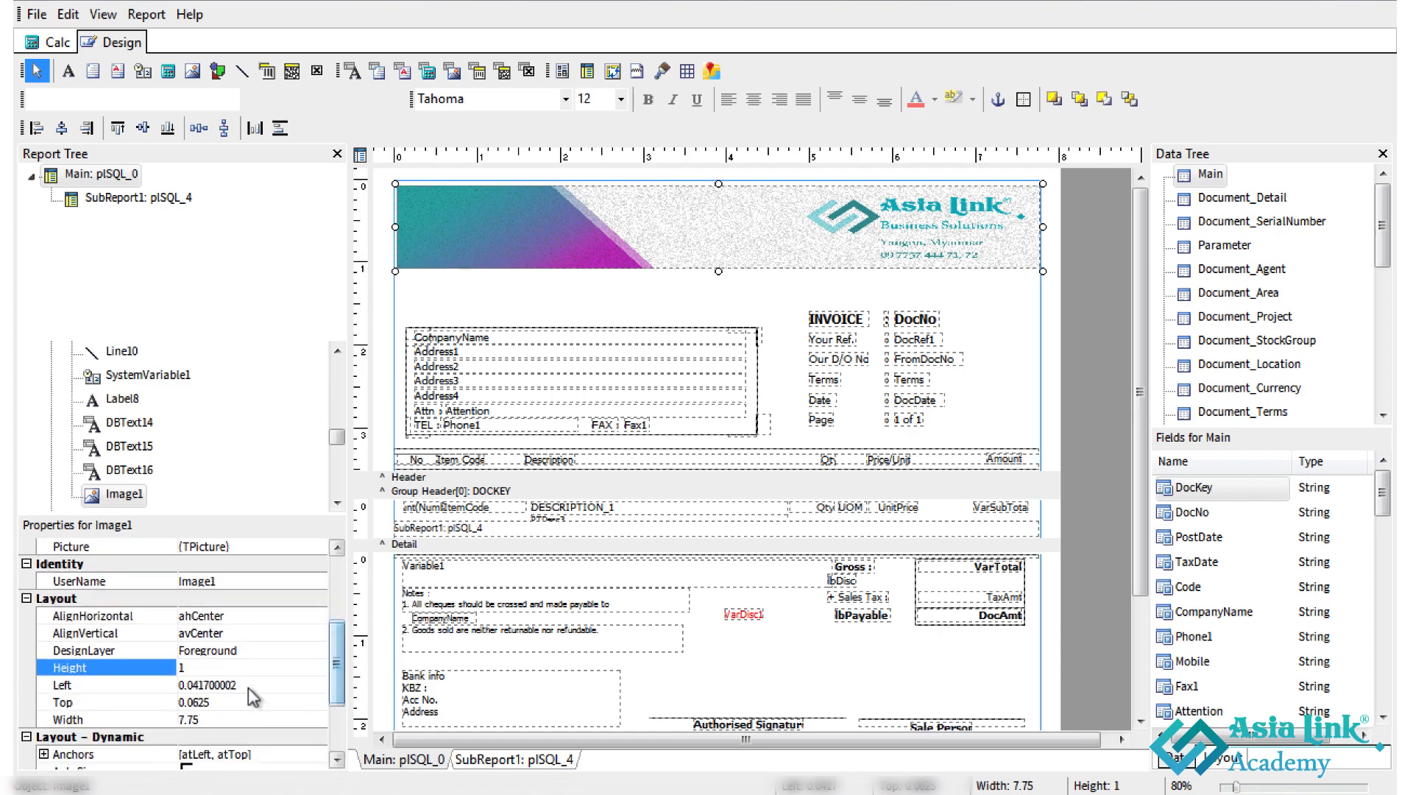
click(282, 665)
text(.5)
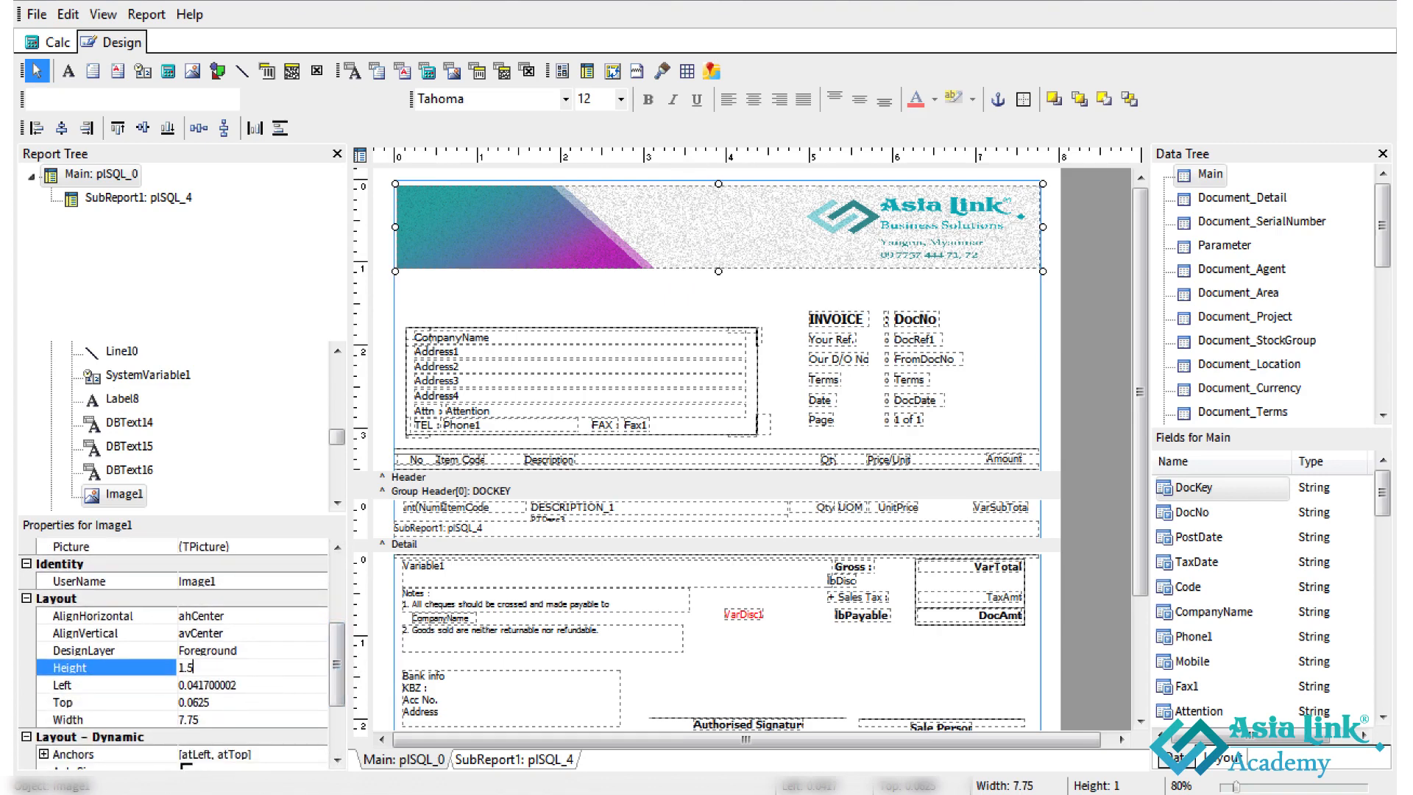
key(Return)
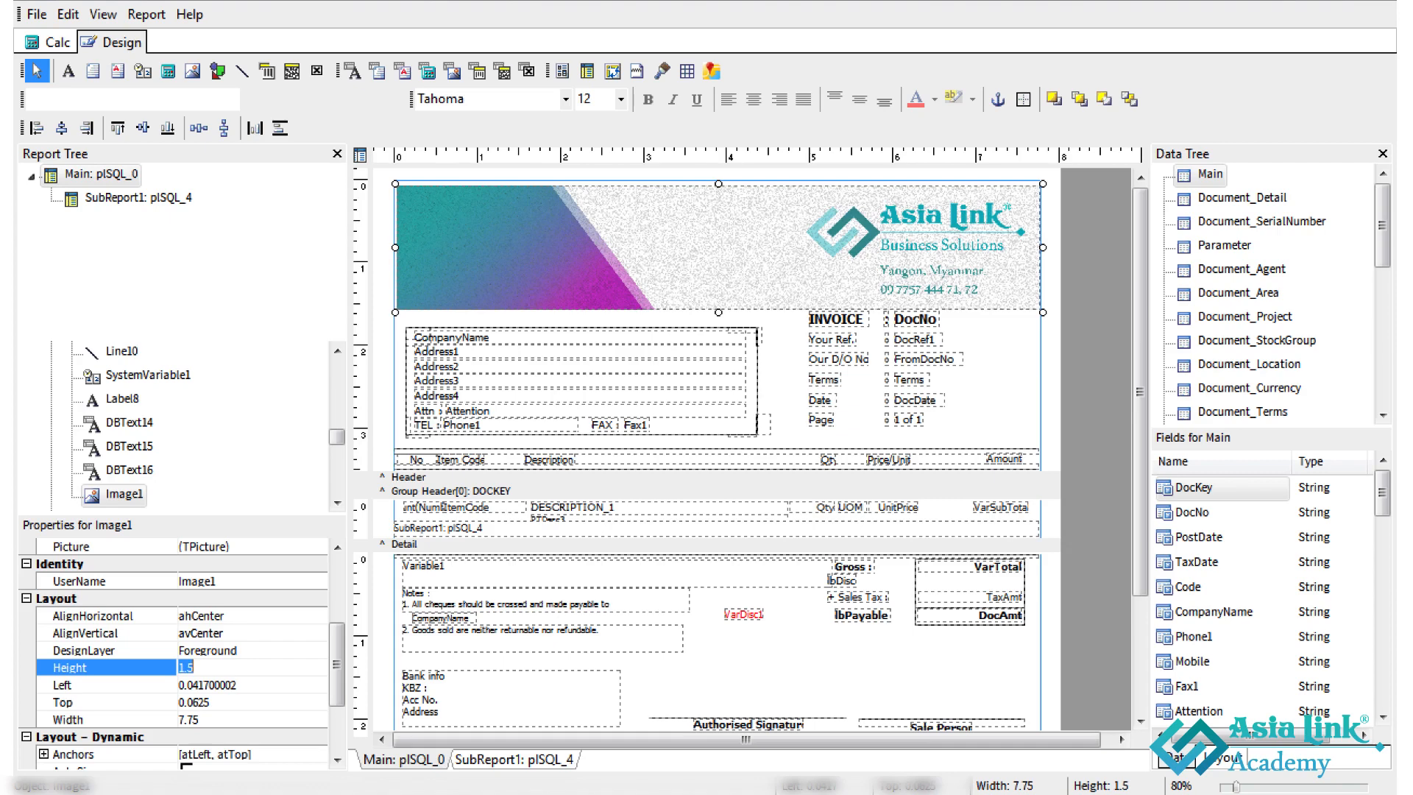
click(1004, 391)
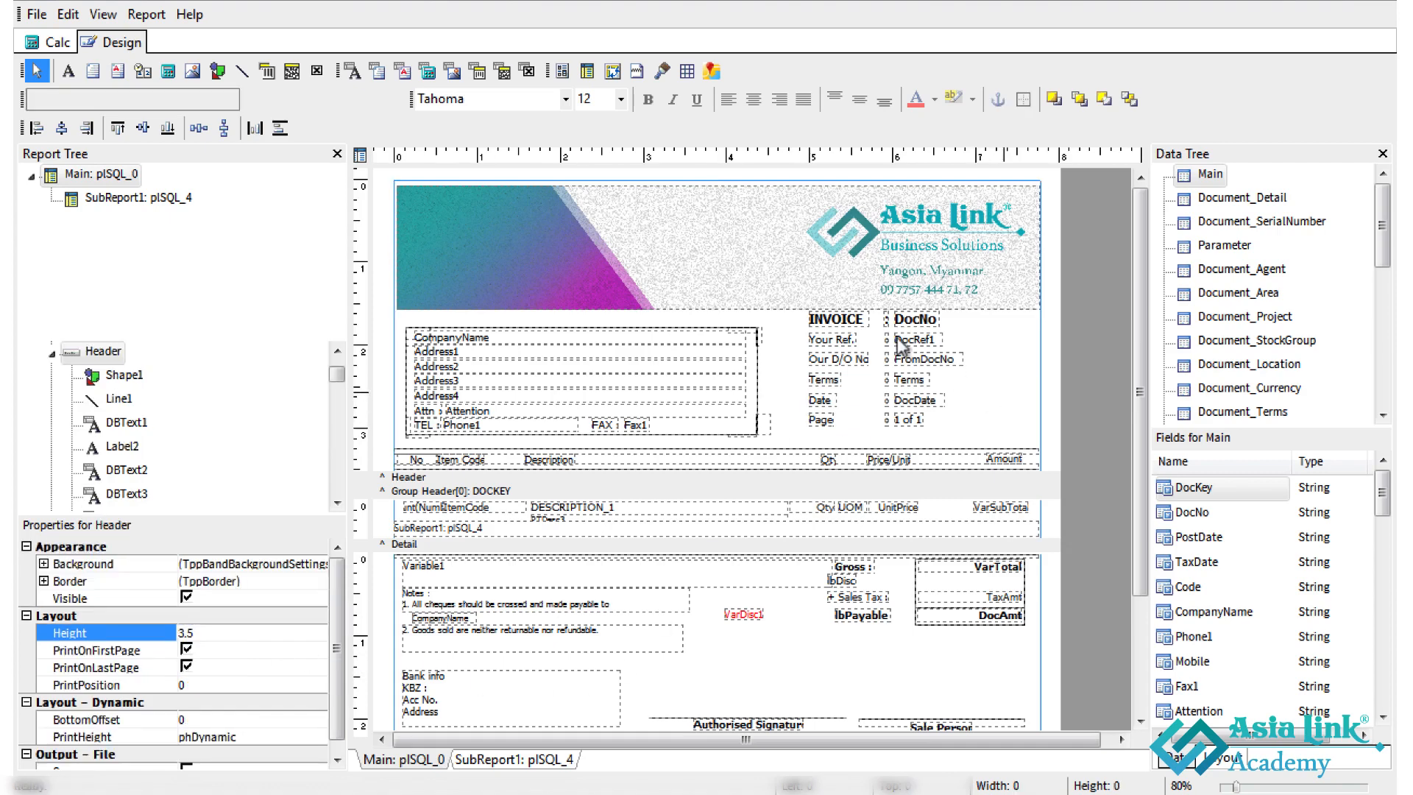
click(488, 202)
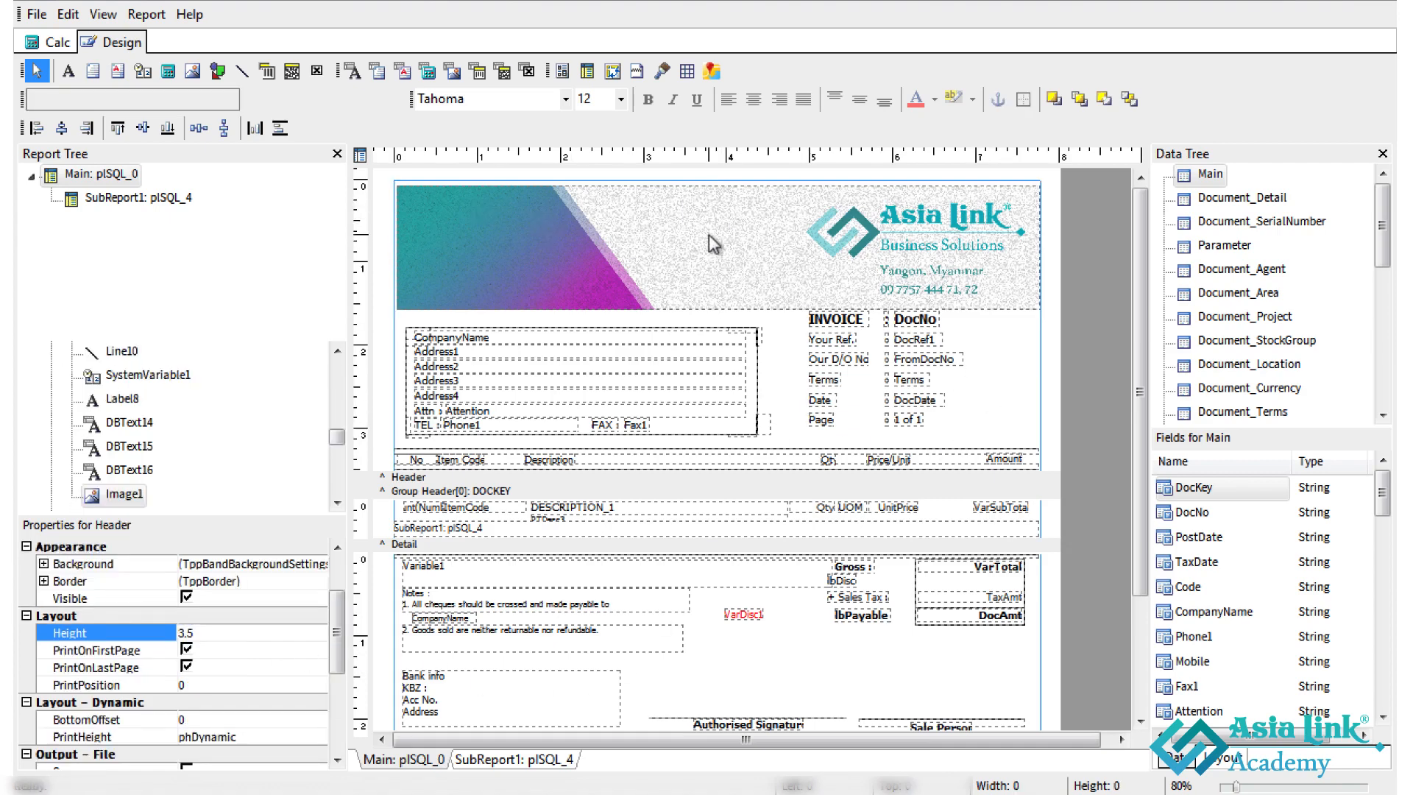
click(981, 349)
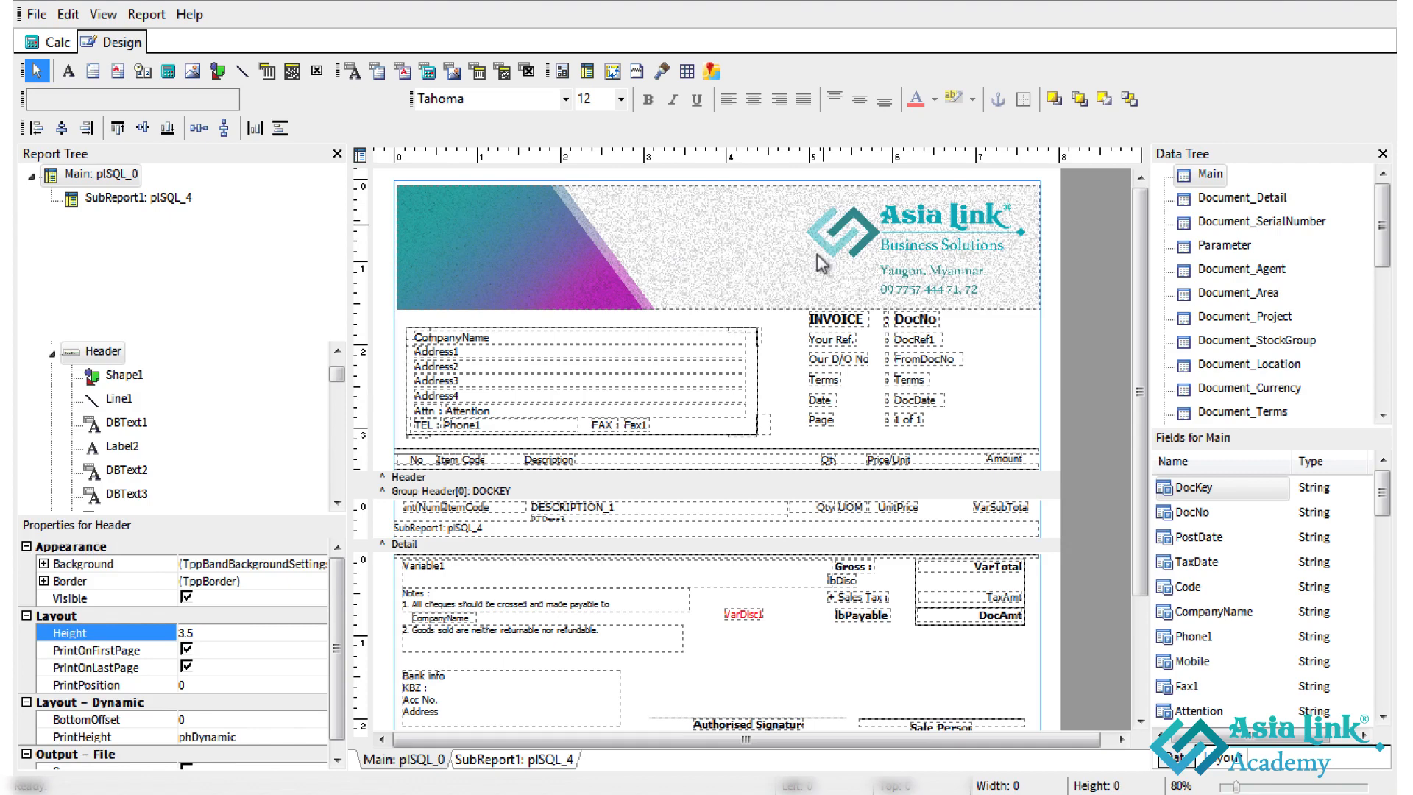
Move the invoice number, reference, terms, date and page labels and fields down together by about 0.13, clear of the image
drag(876, 400, 941, 438)
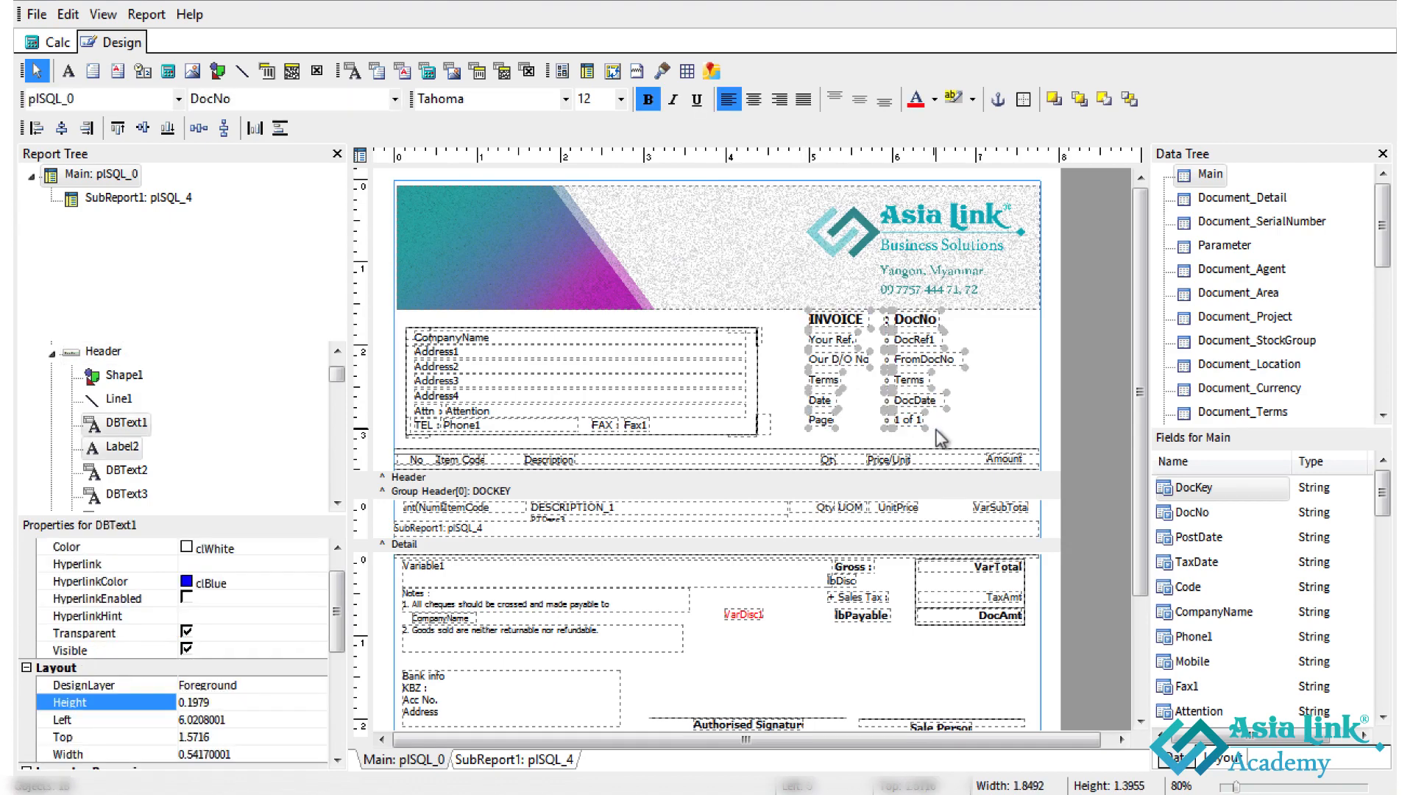
key(Down)
key(Down)
key(Down)
key(Down)
key(Down)
key(Down)
key(Down)
key(Down)
key(Down)
key(Down)
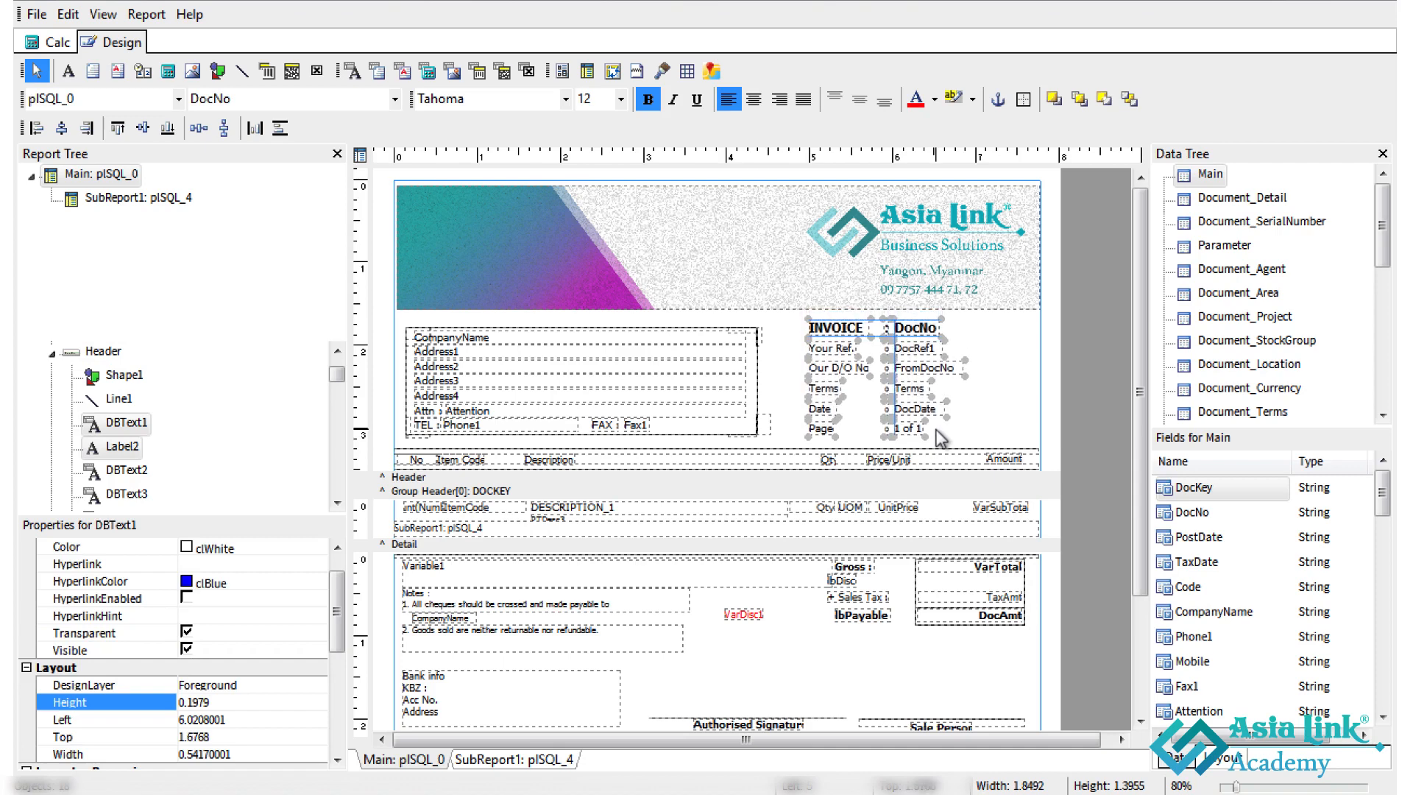
key(Down)
key(Down)
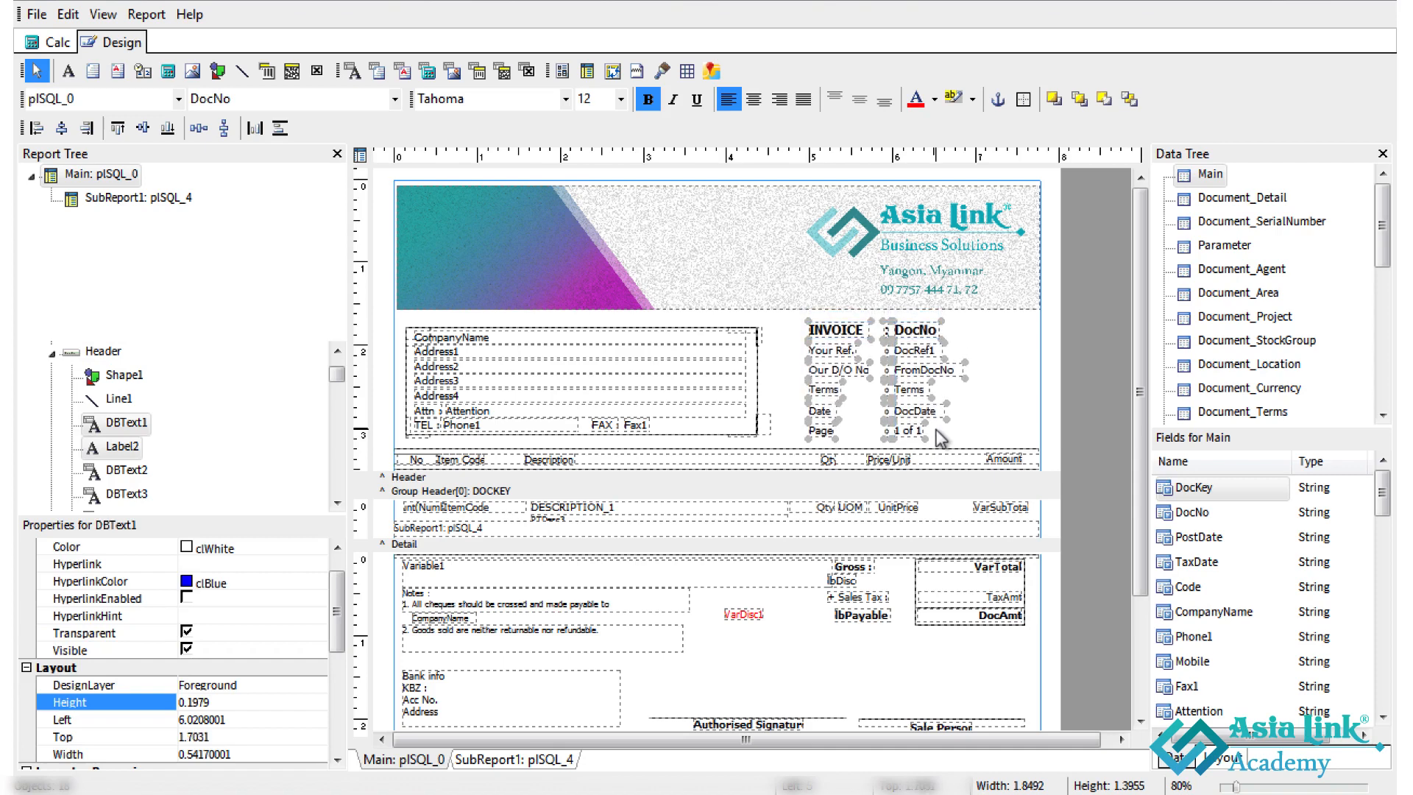
click(954, 421)
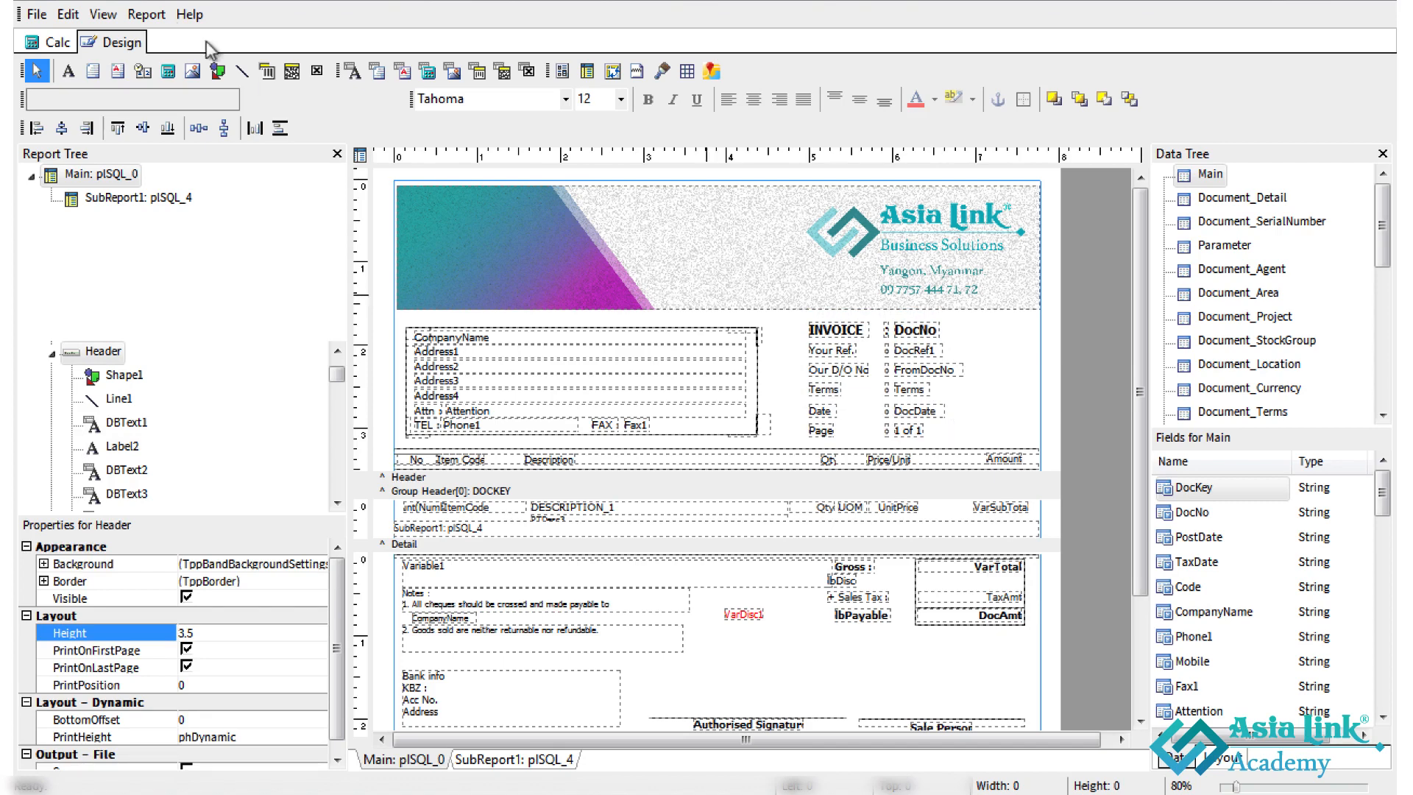
Save the letterhead report layout and close the preview of 0-SALE INVOICE 3 (DISC)
click(35, 17)
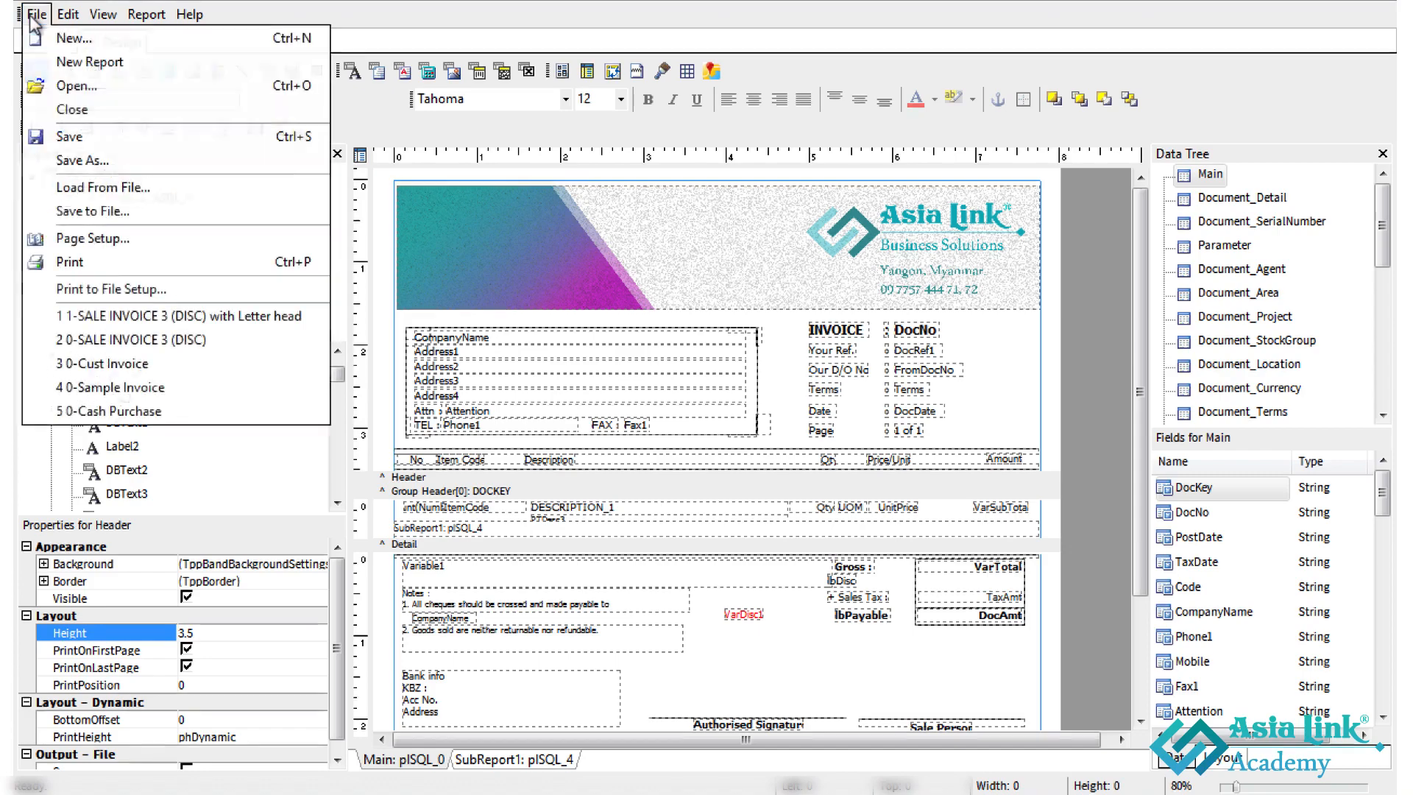
click(62, 137)
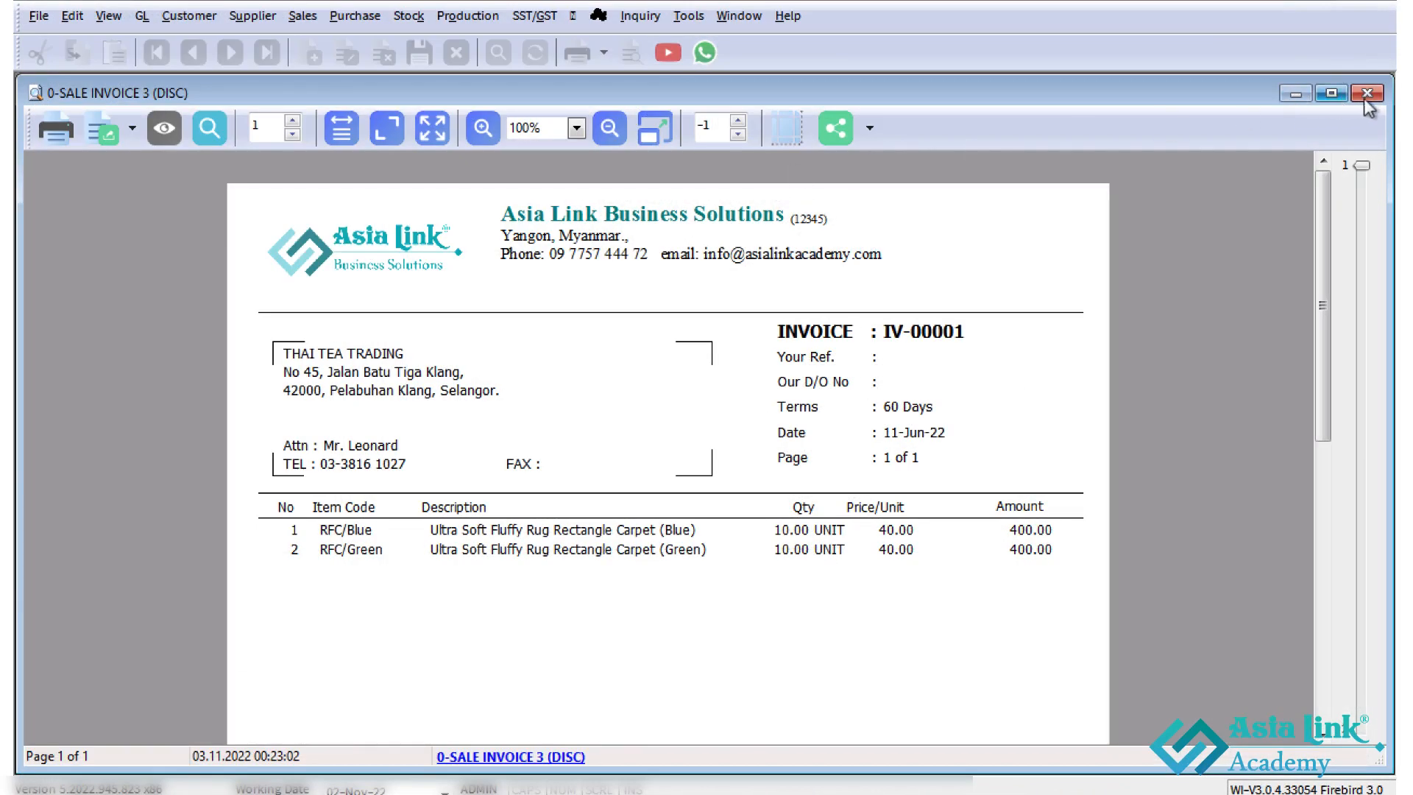
click(1367, 93)
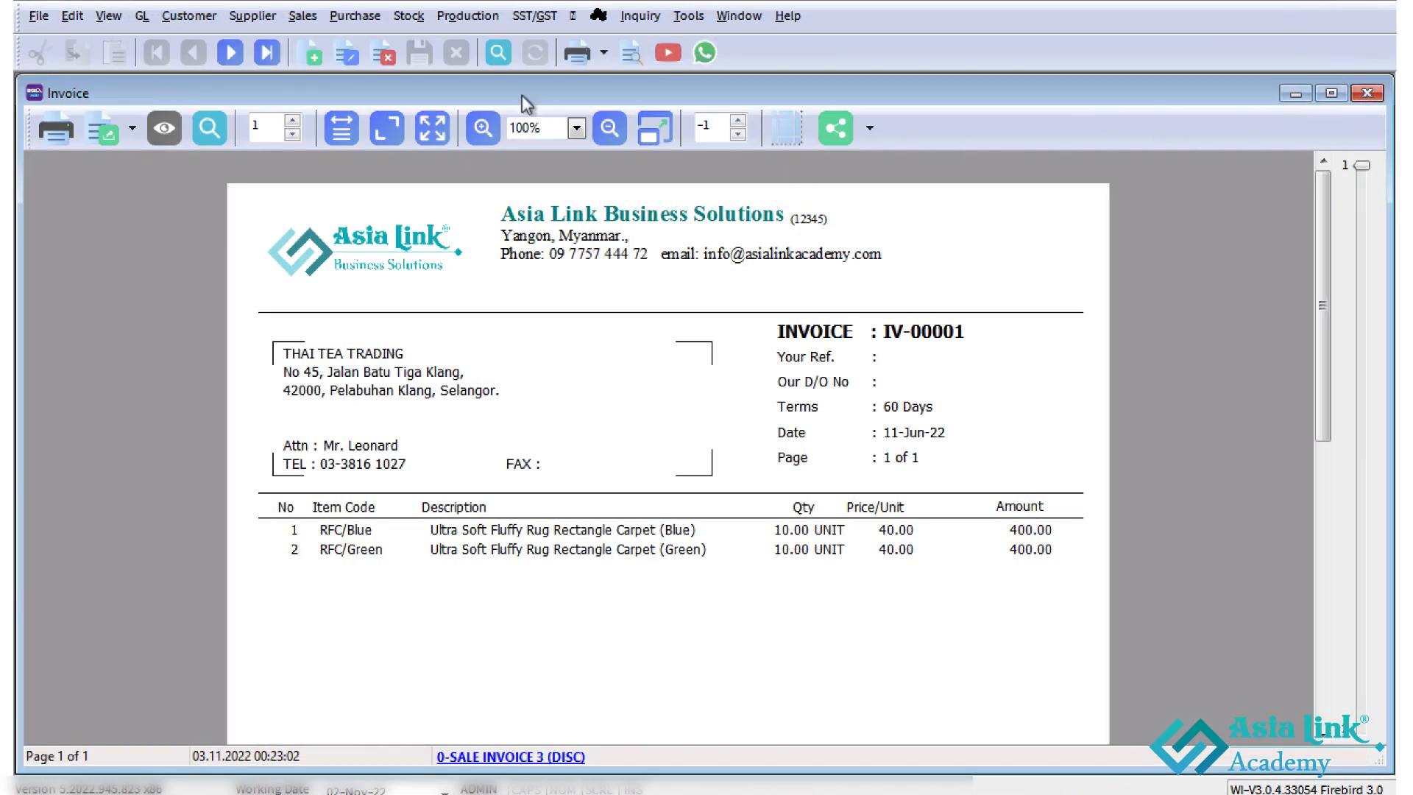
Preview the invoice with the report 1-SALE INVOICE 3 (DISC) with Letter head and check the page from header to signature lines
click(637, 57)
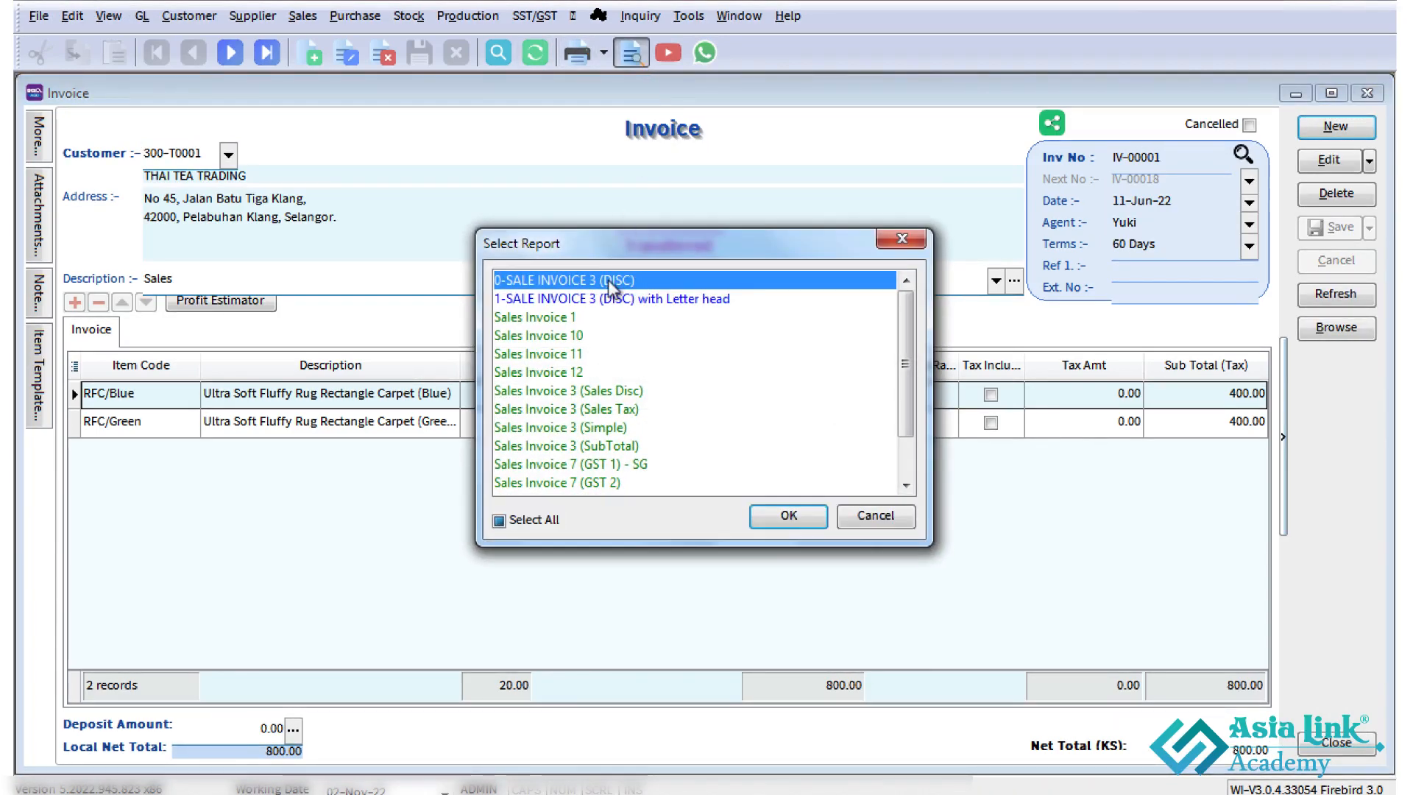
click(652, 299)
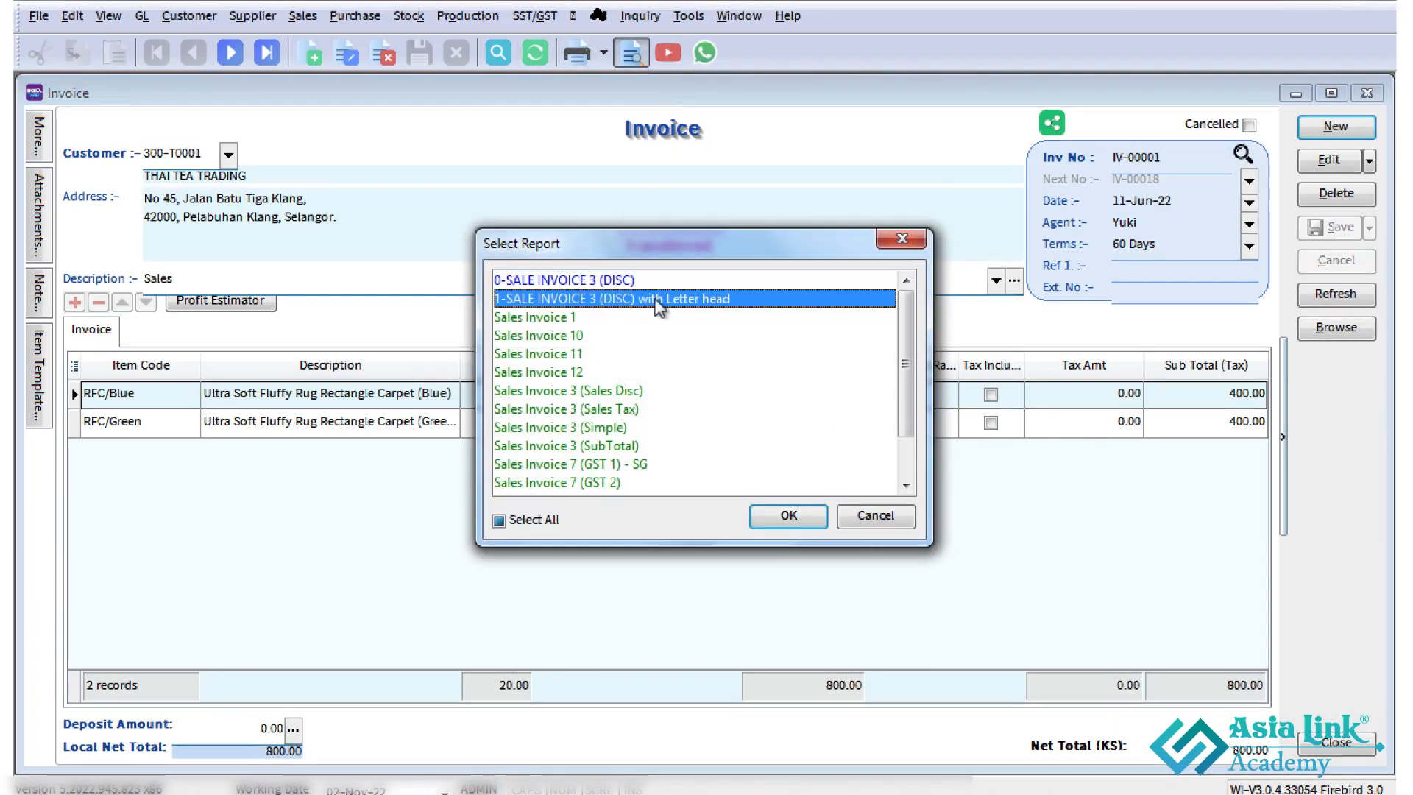
click(784, 519)
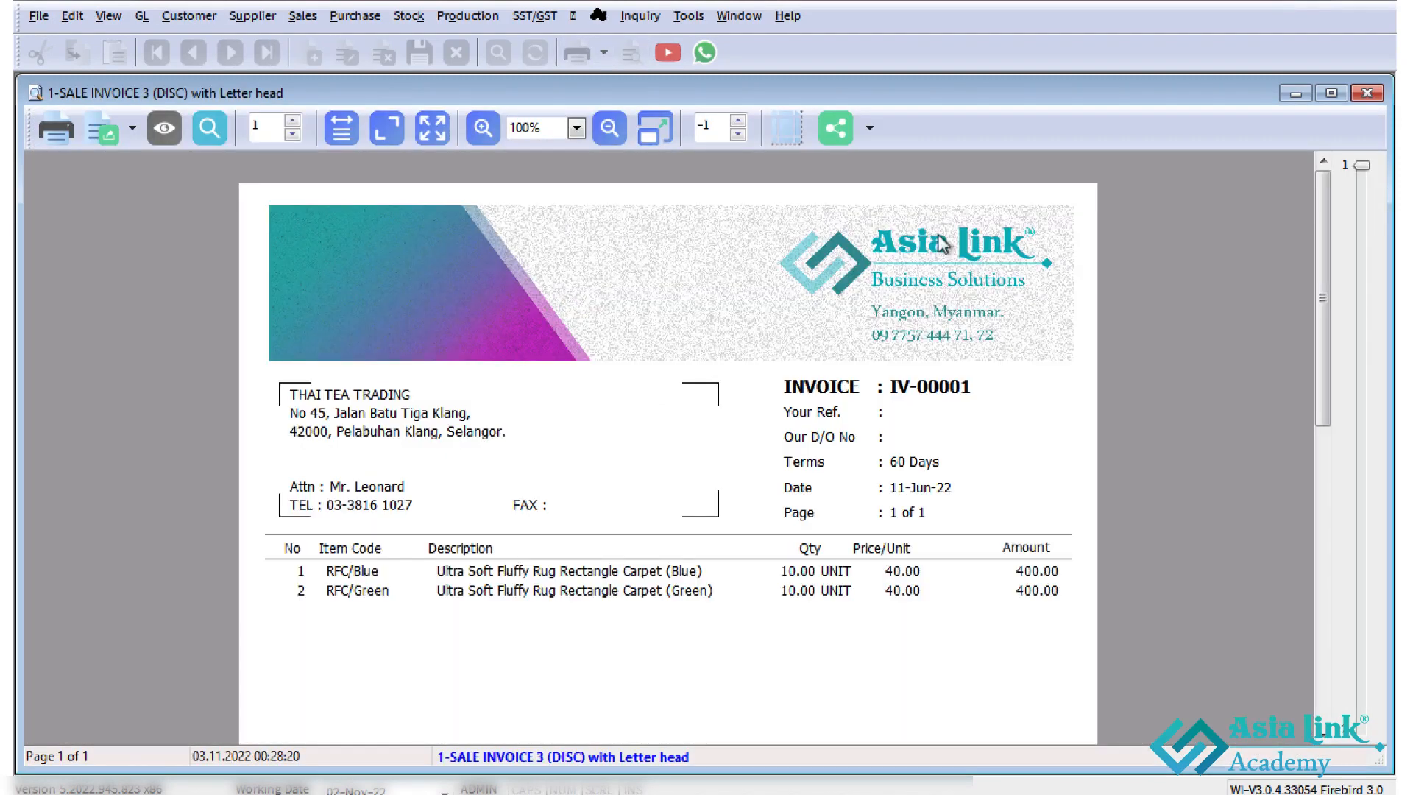
scroll(812, 469, down, 5)
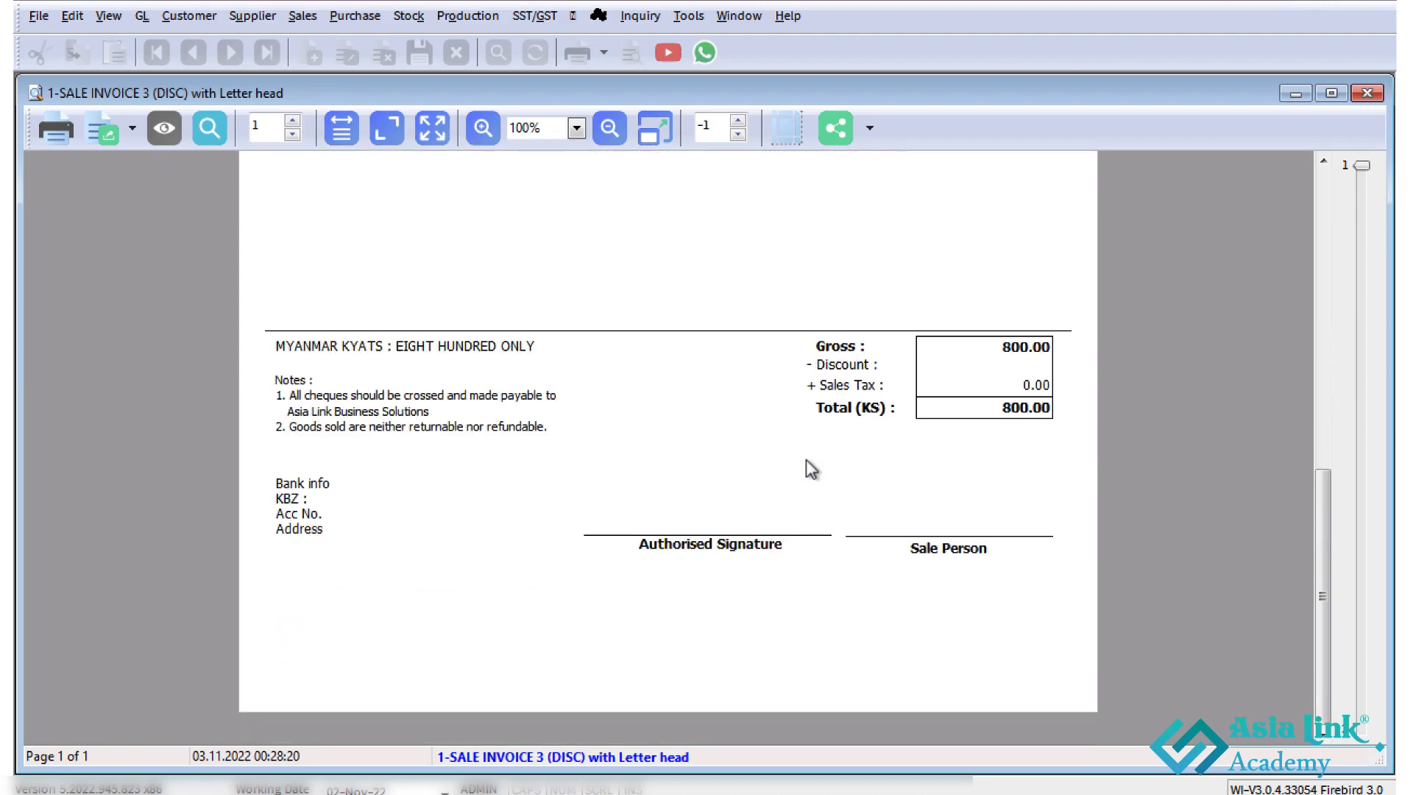
scroll(803, 471, up, 10)
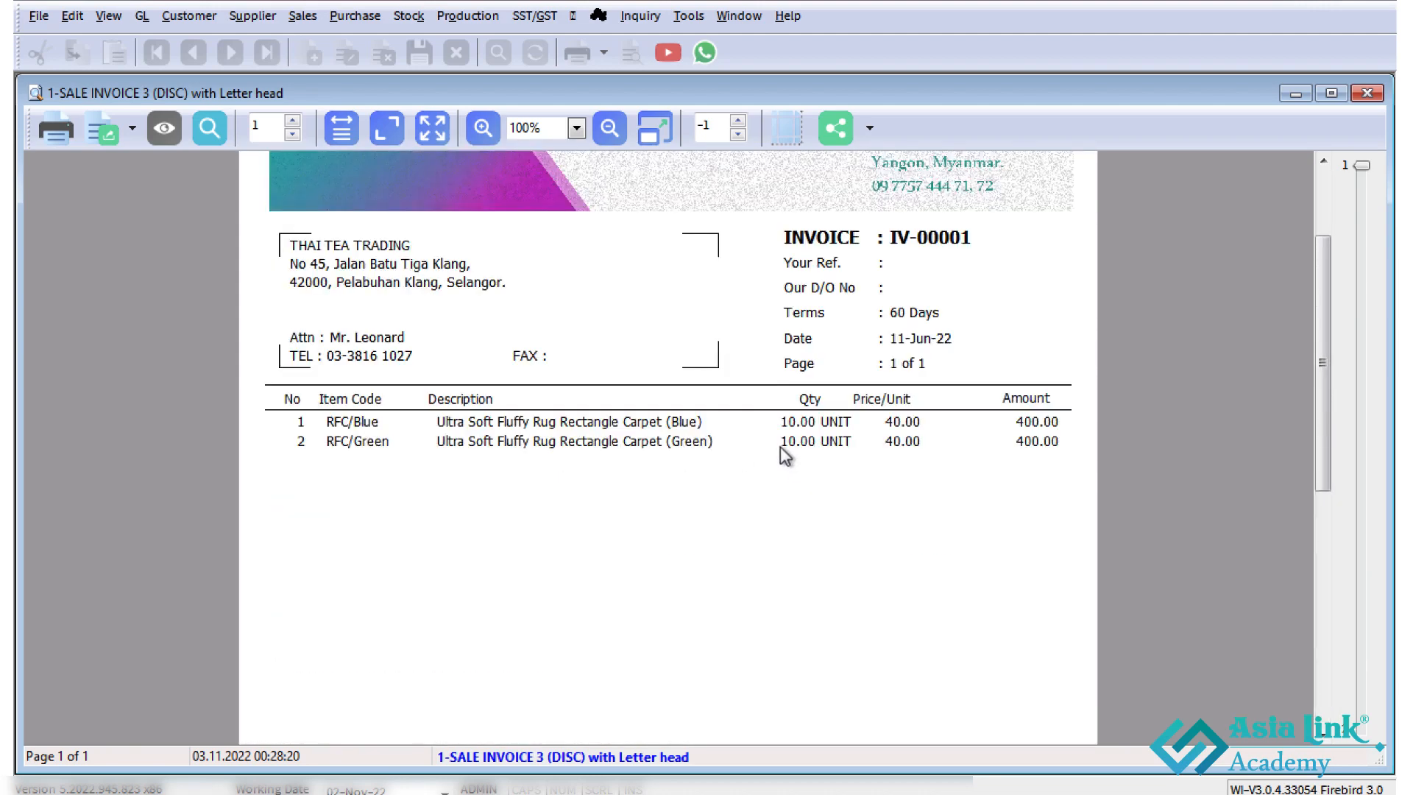